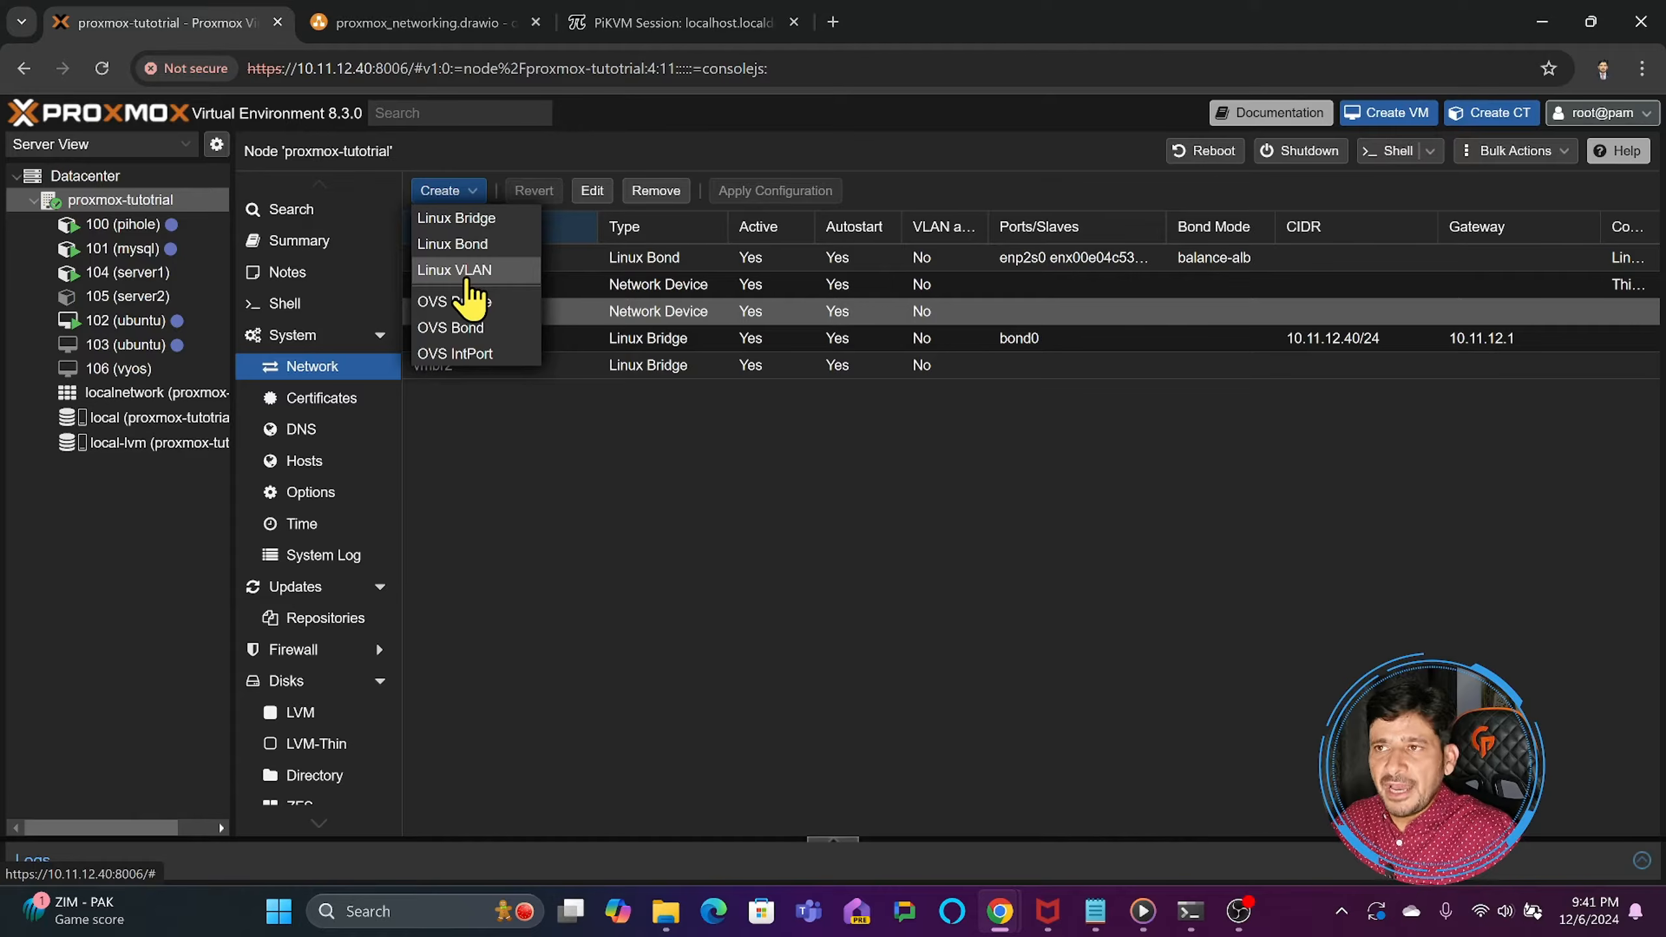
- Make the Linux bridge vmbr0 on node proxmox-tutotrial VLAN aware, keeping the default VLAN IDs, and apply the network configuration
click(141, 297)
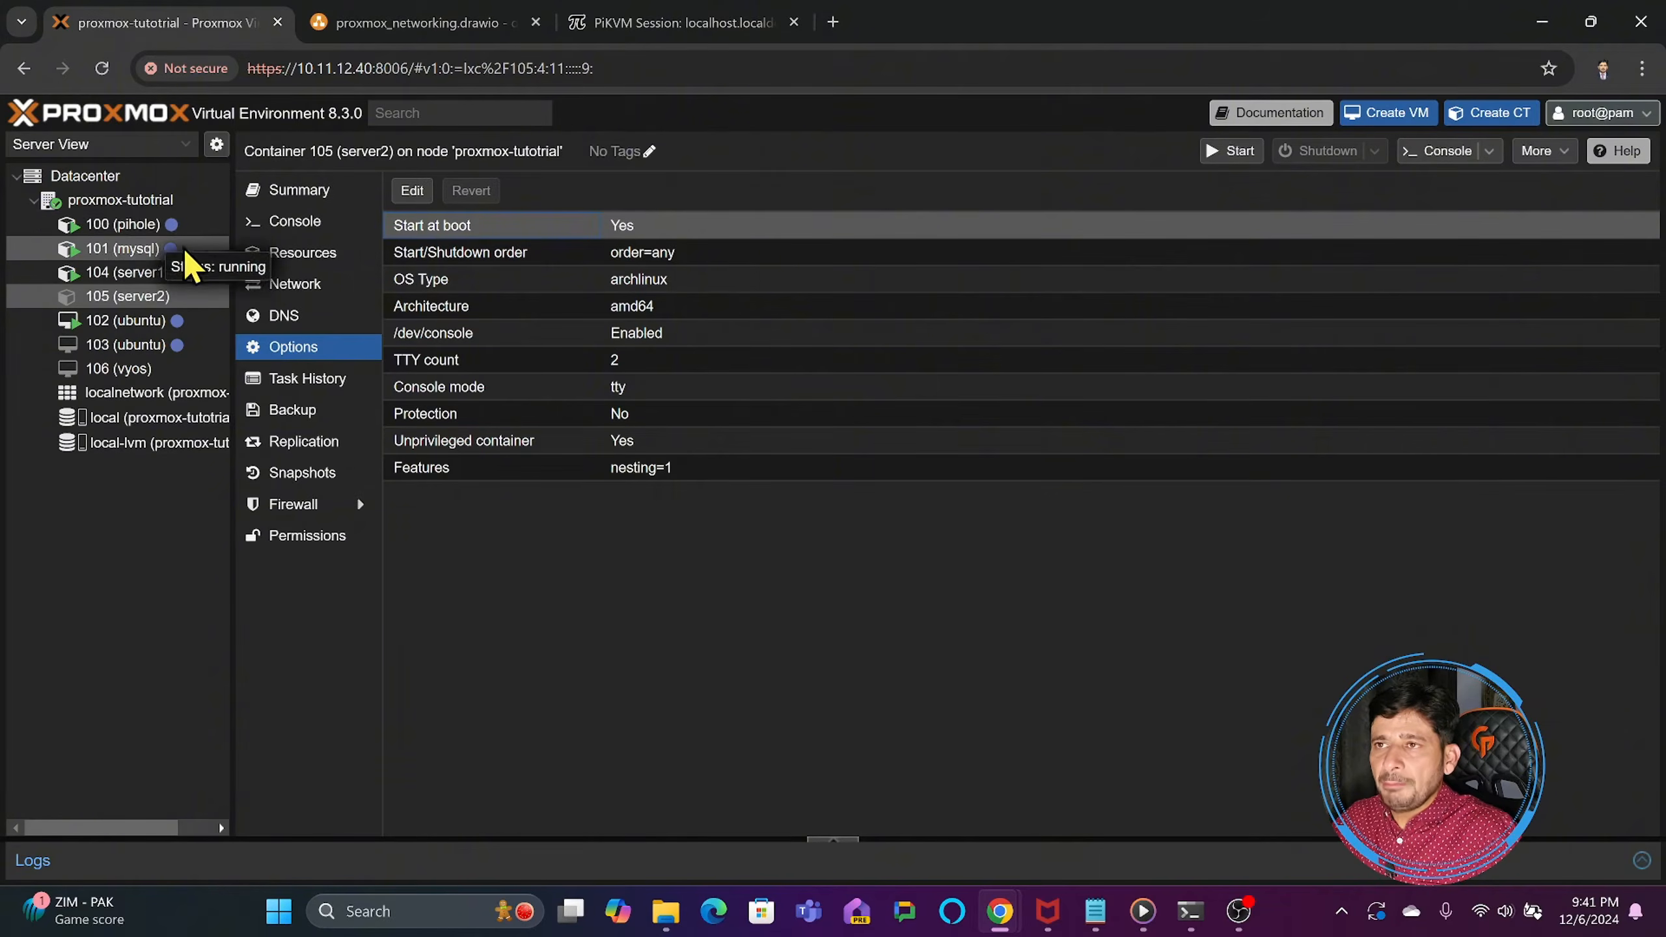
click(108, 200)
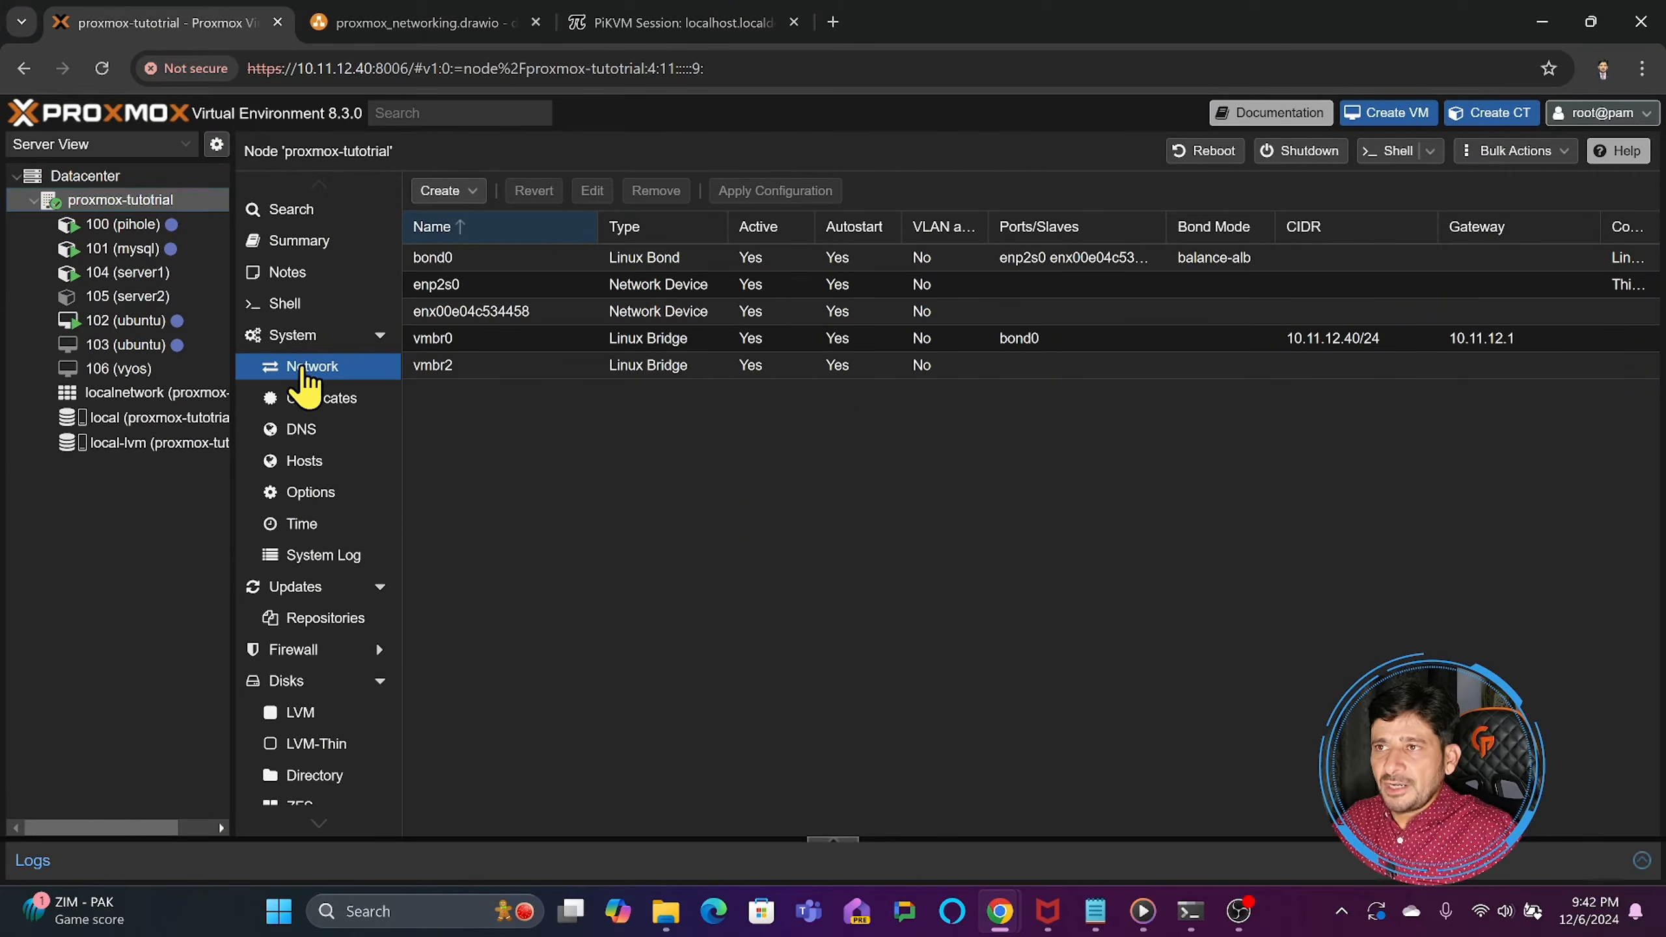
double_click(458, 341)
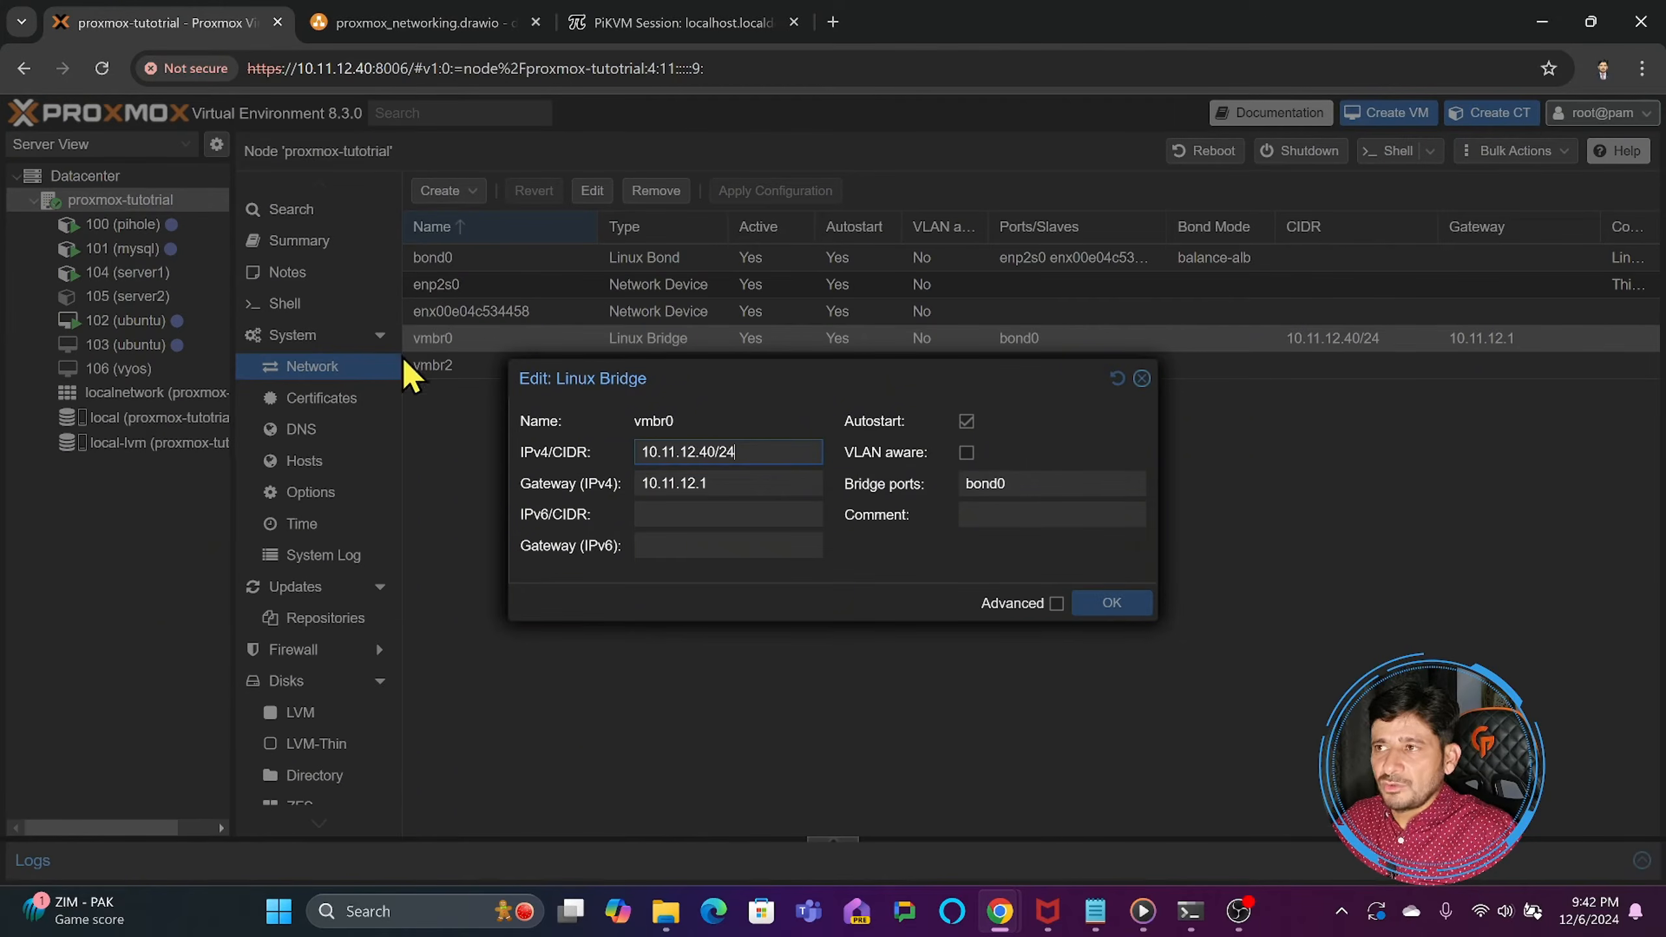
click(967, 453)
click(1056, 603)
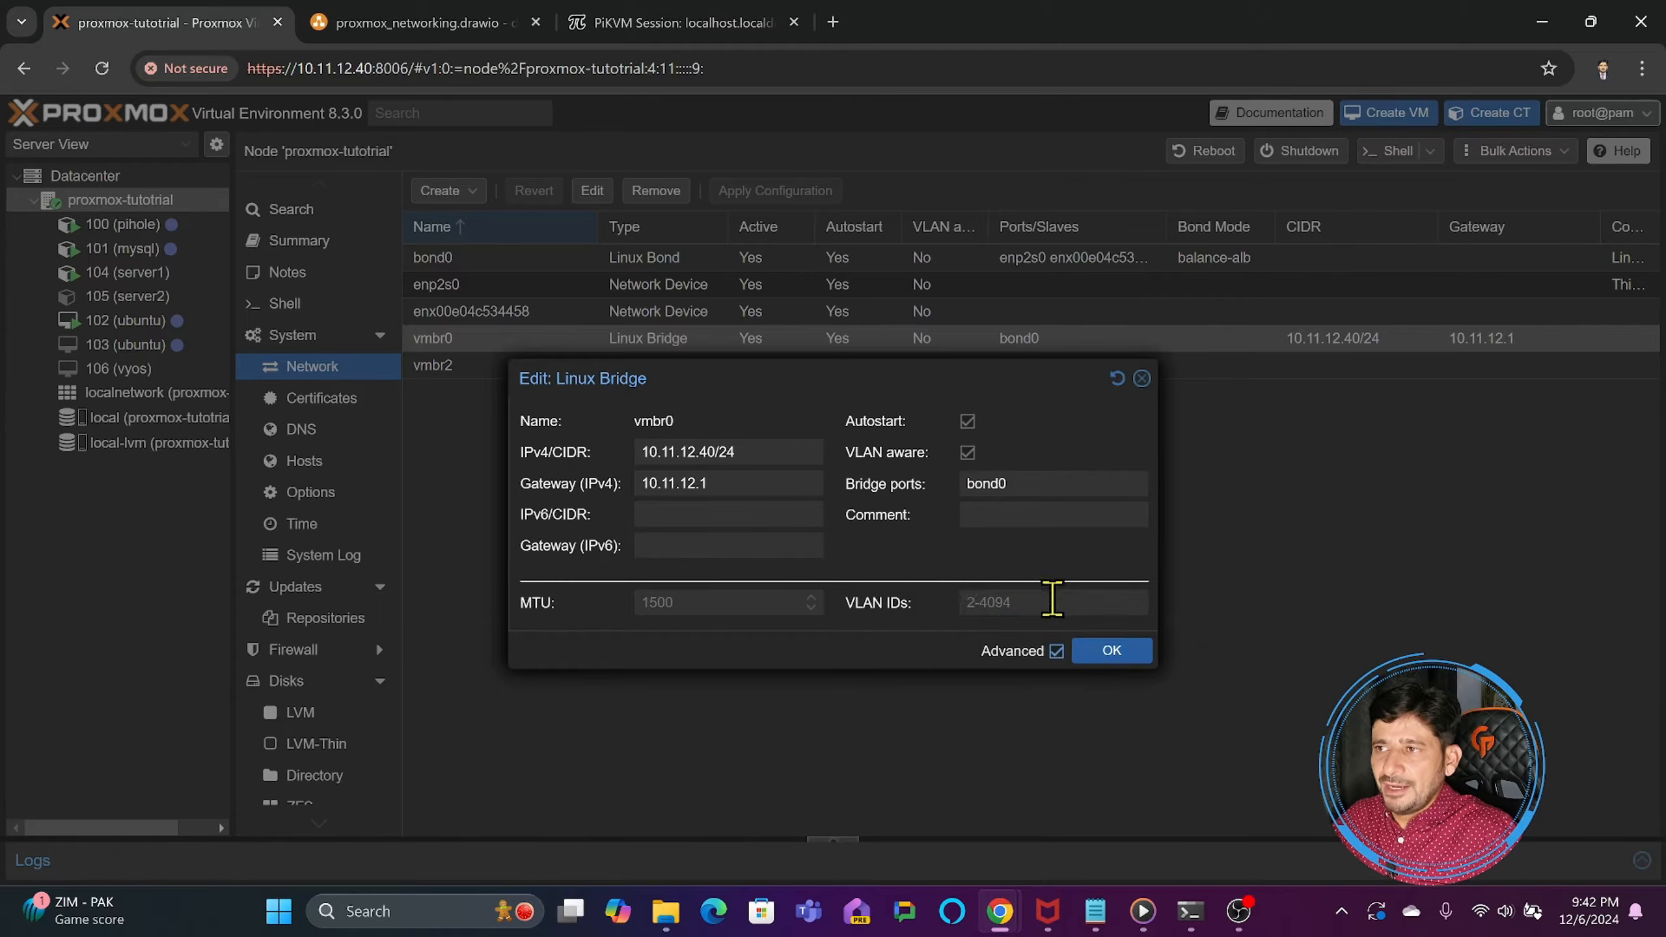
click(967, 600)
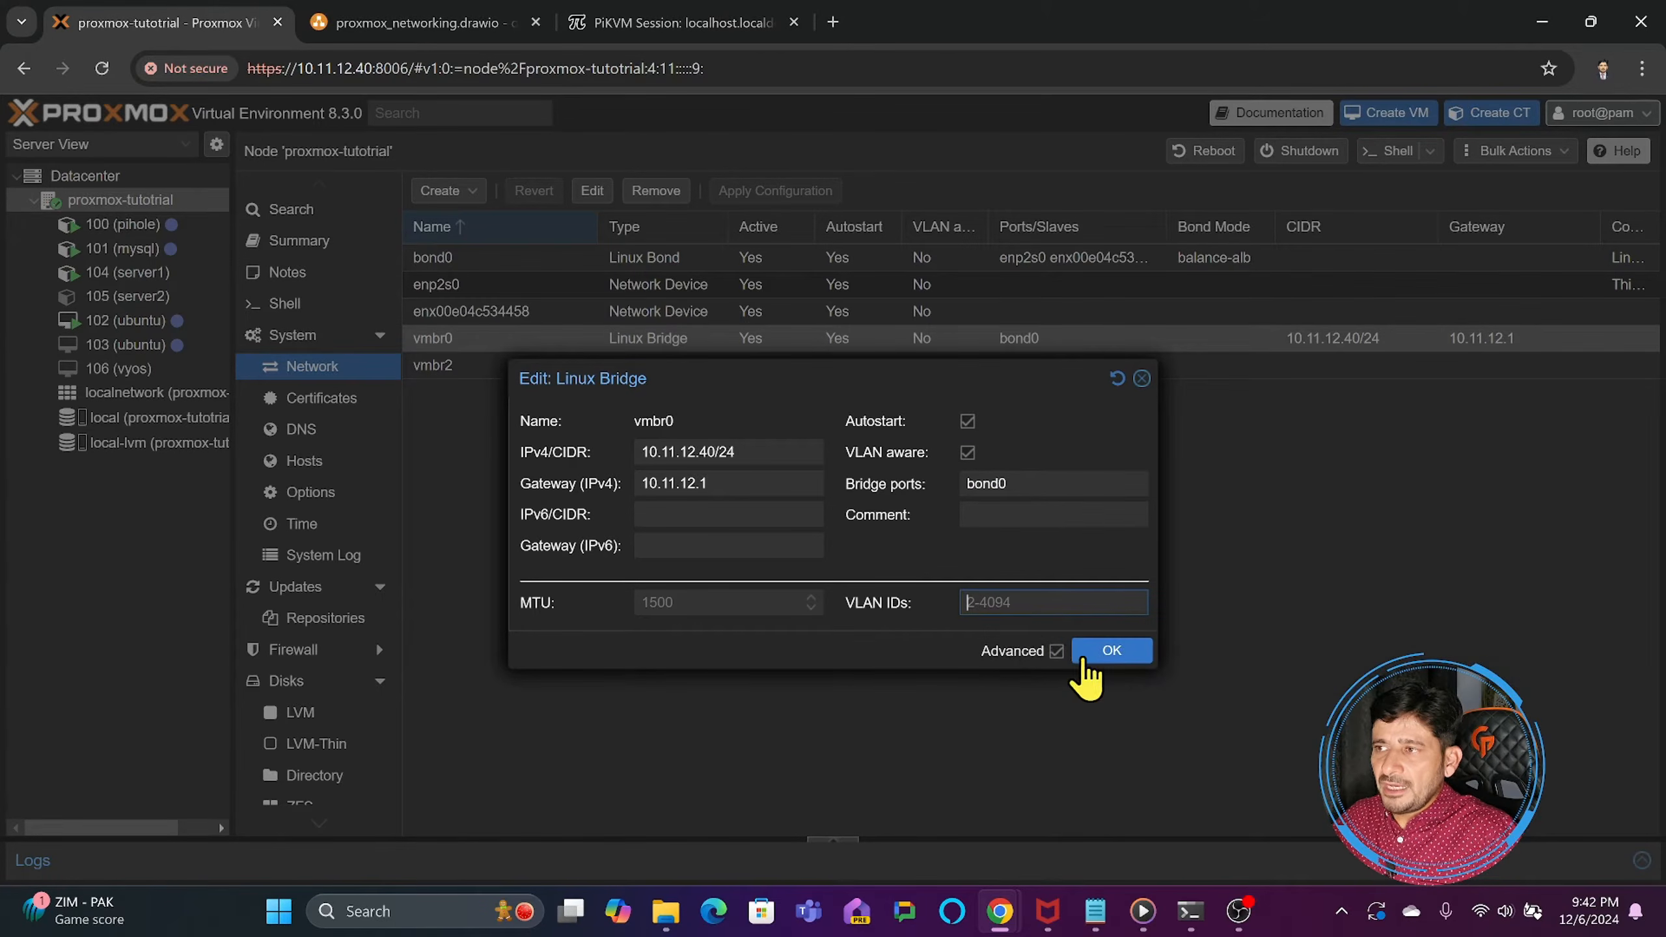
click(1111, 650)
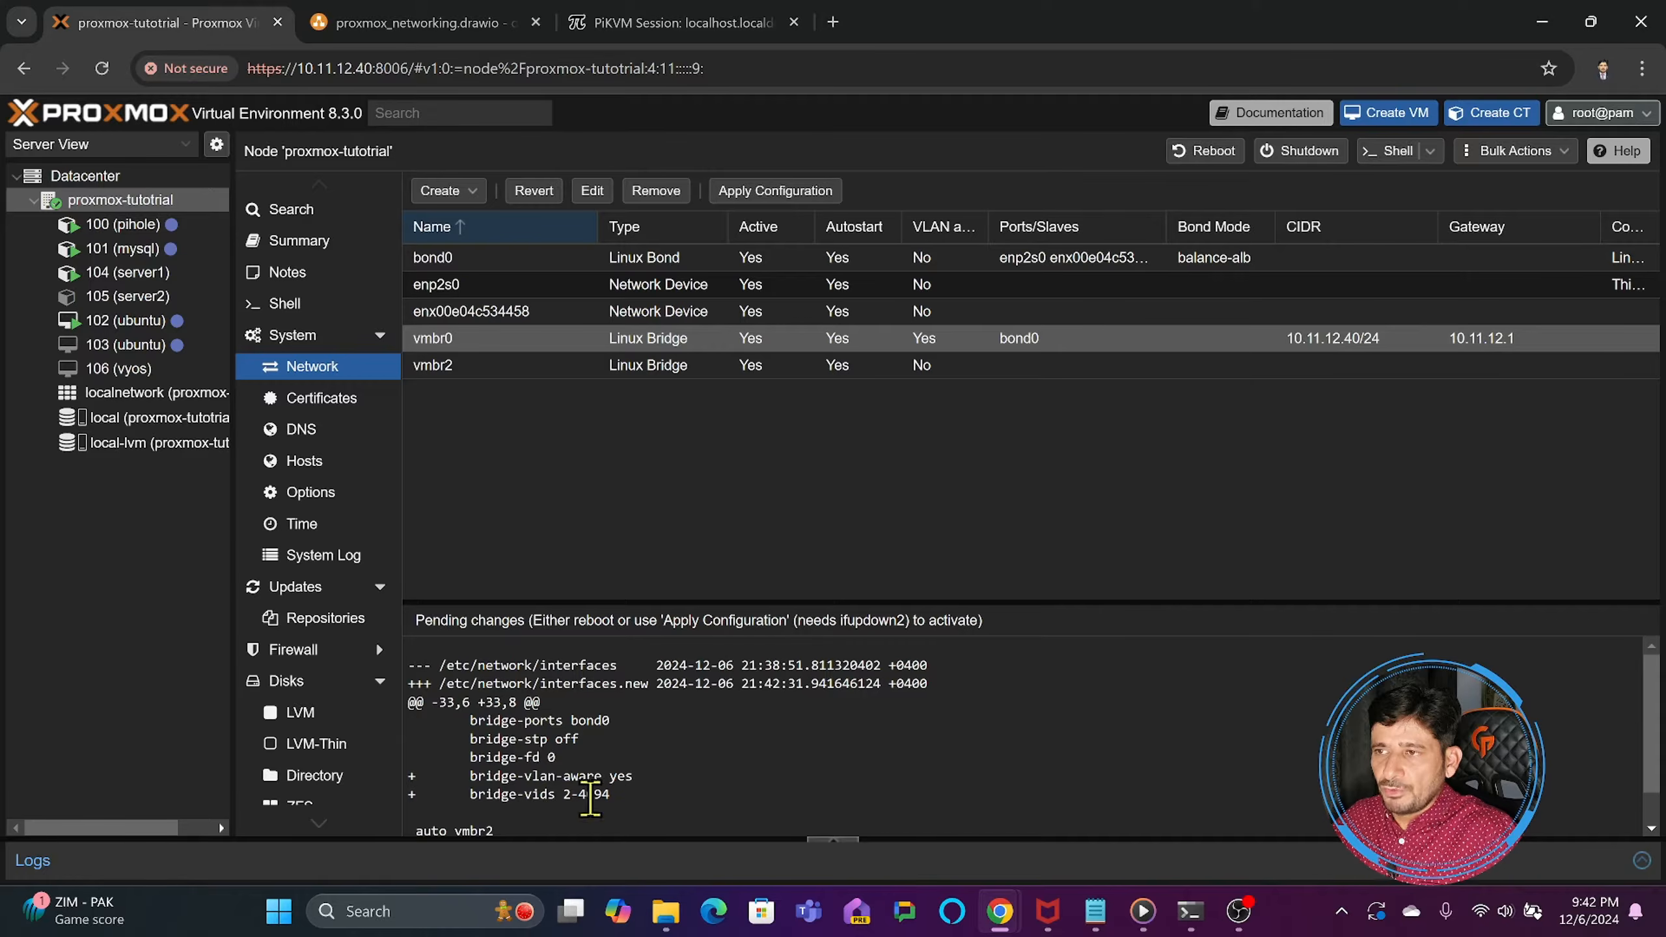
click(775, 190)
click(773, 540)
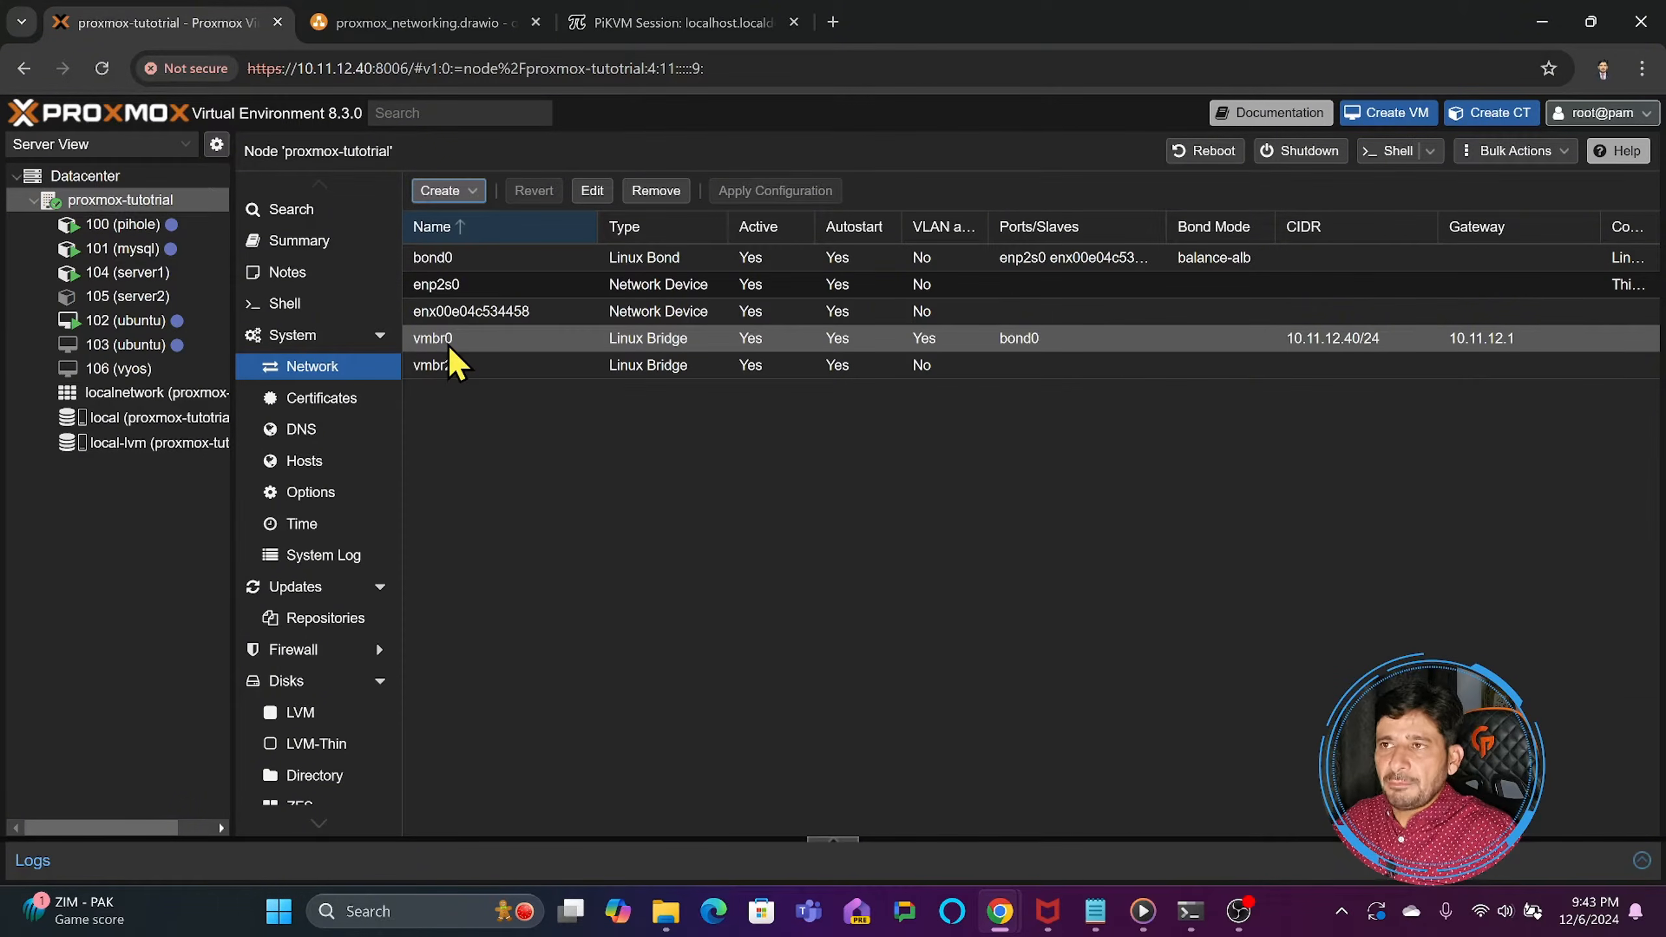
- Review vmbr0's VLAN settings and the network device types available for creation on the node
double_click(484, 343)
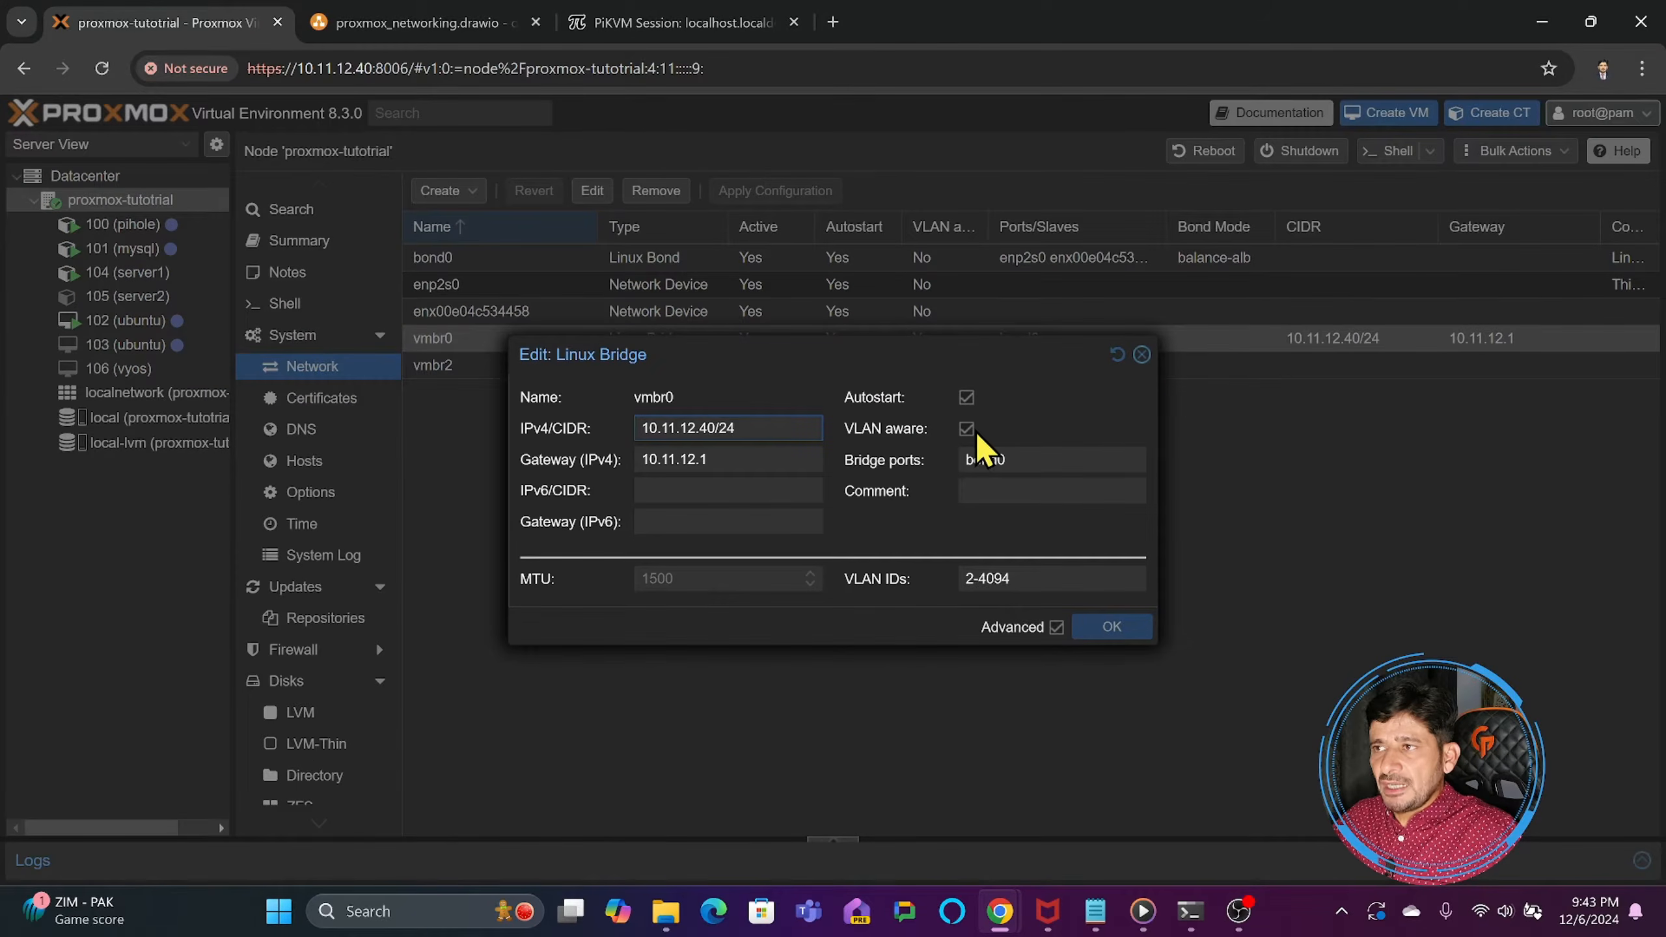
click(1143, 355)
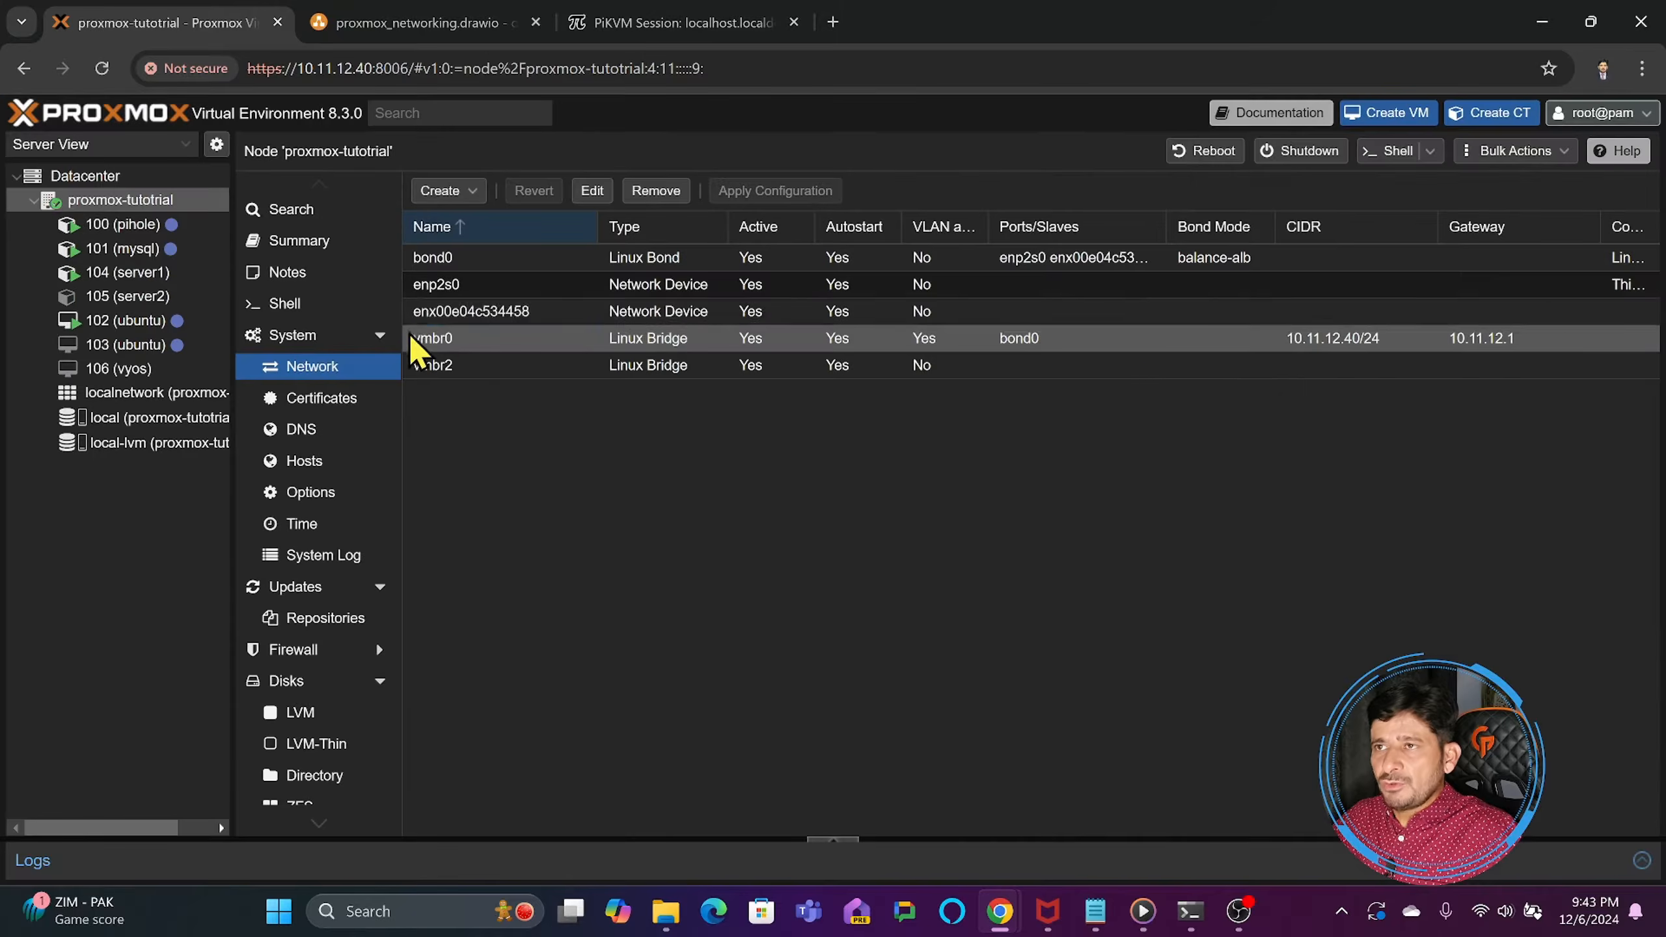
click(431, 187)
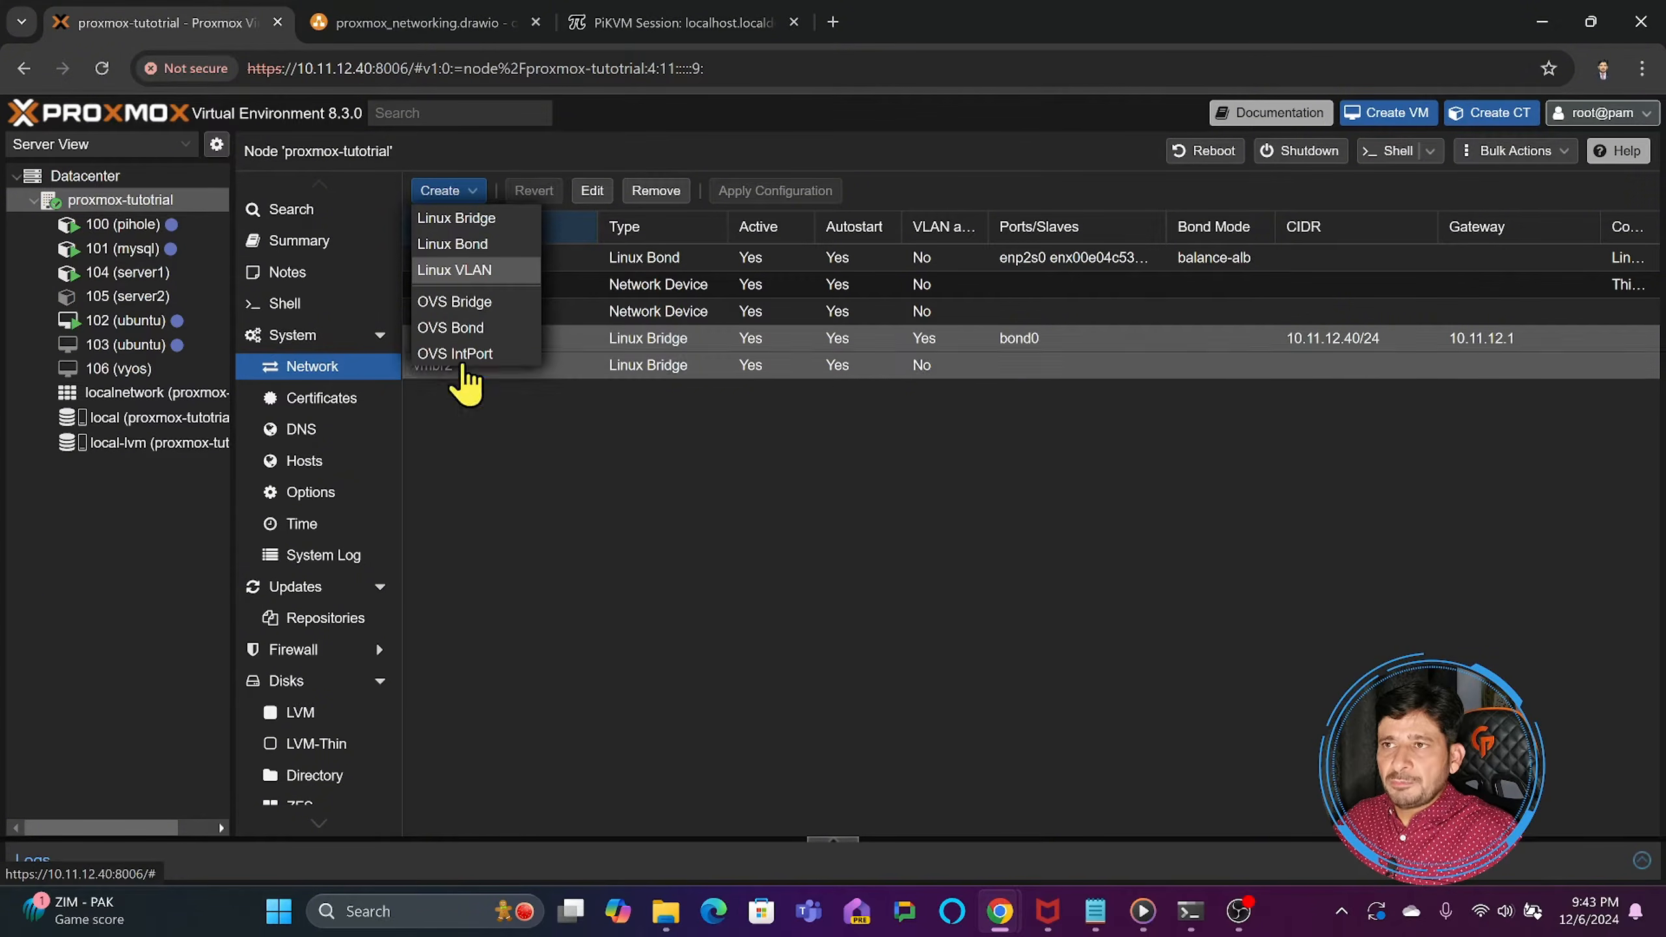
click(675, 452)
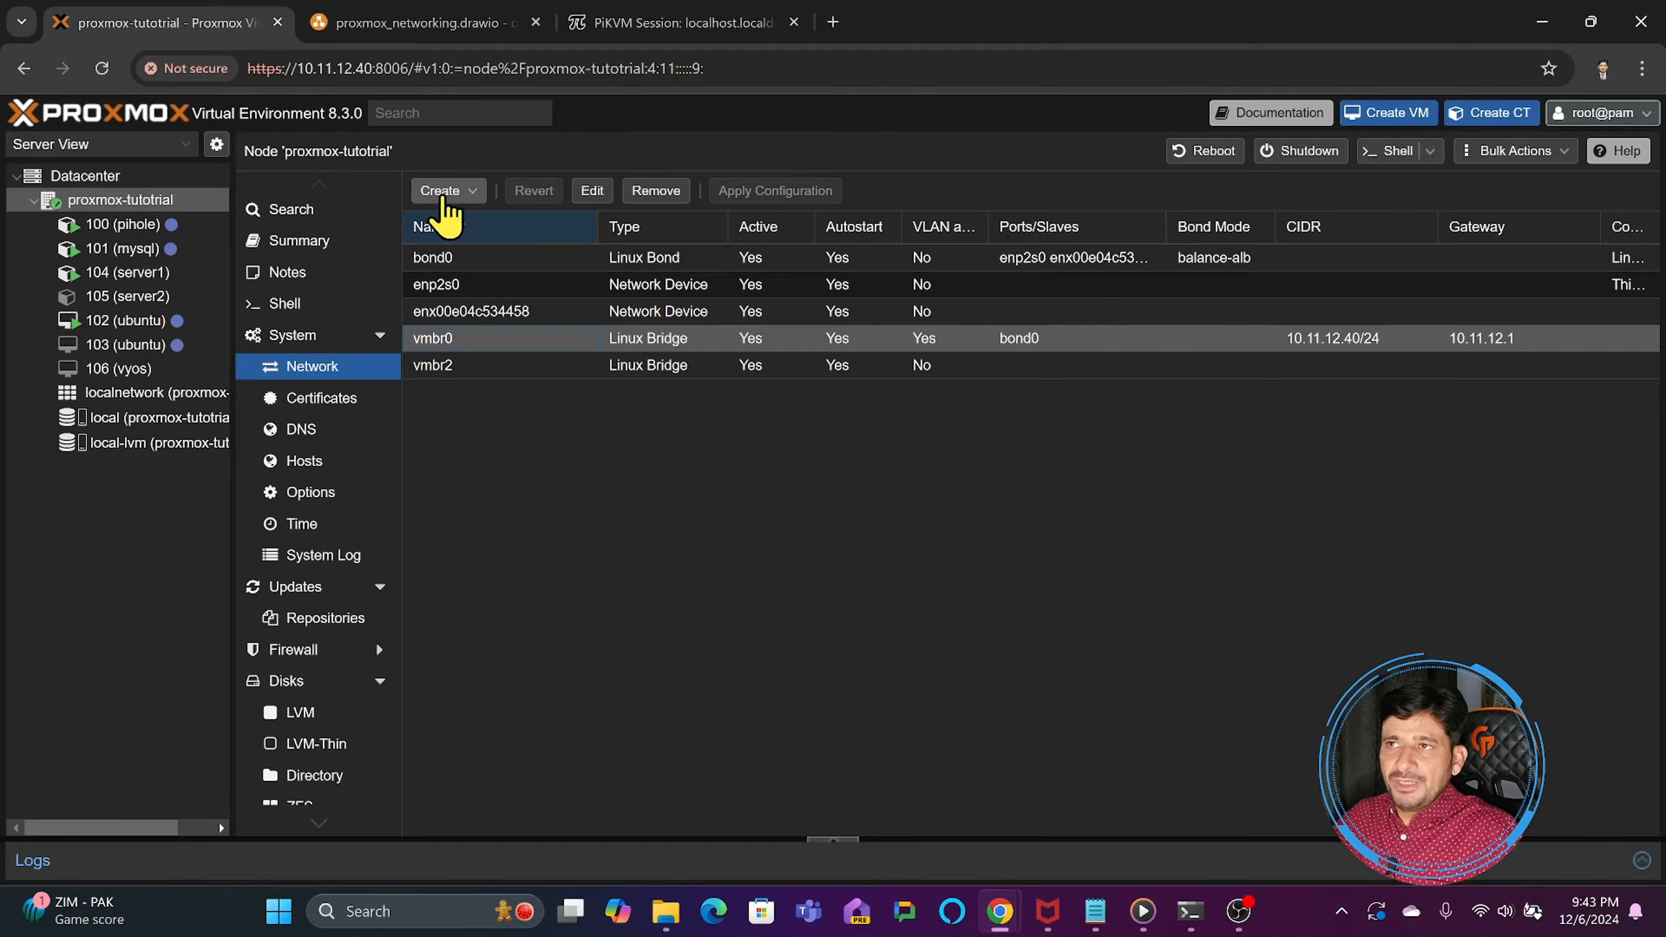
- Open pfSense at 10.11.12.1 in a new browser tab and examine the MGT240 interface's static IPv4 configuration
click(833, 21)
text(10.11.12.1)
key(Return)
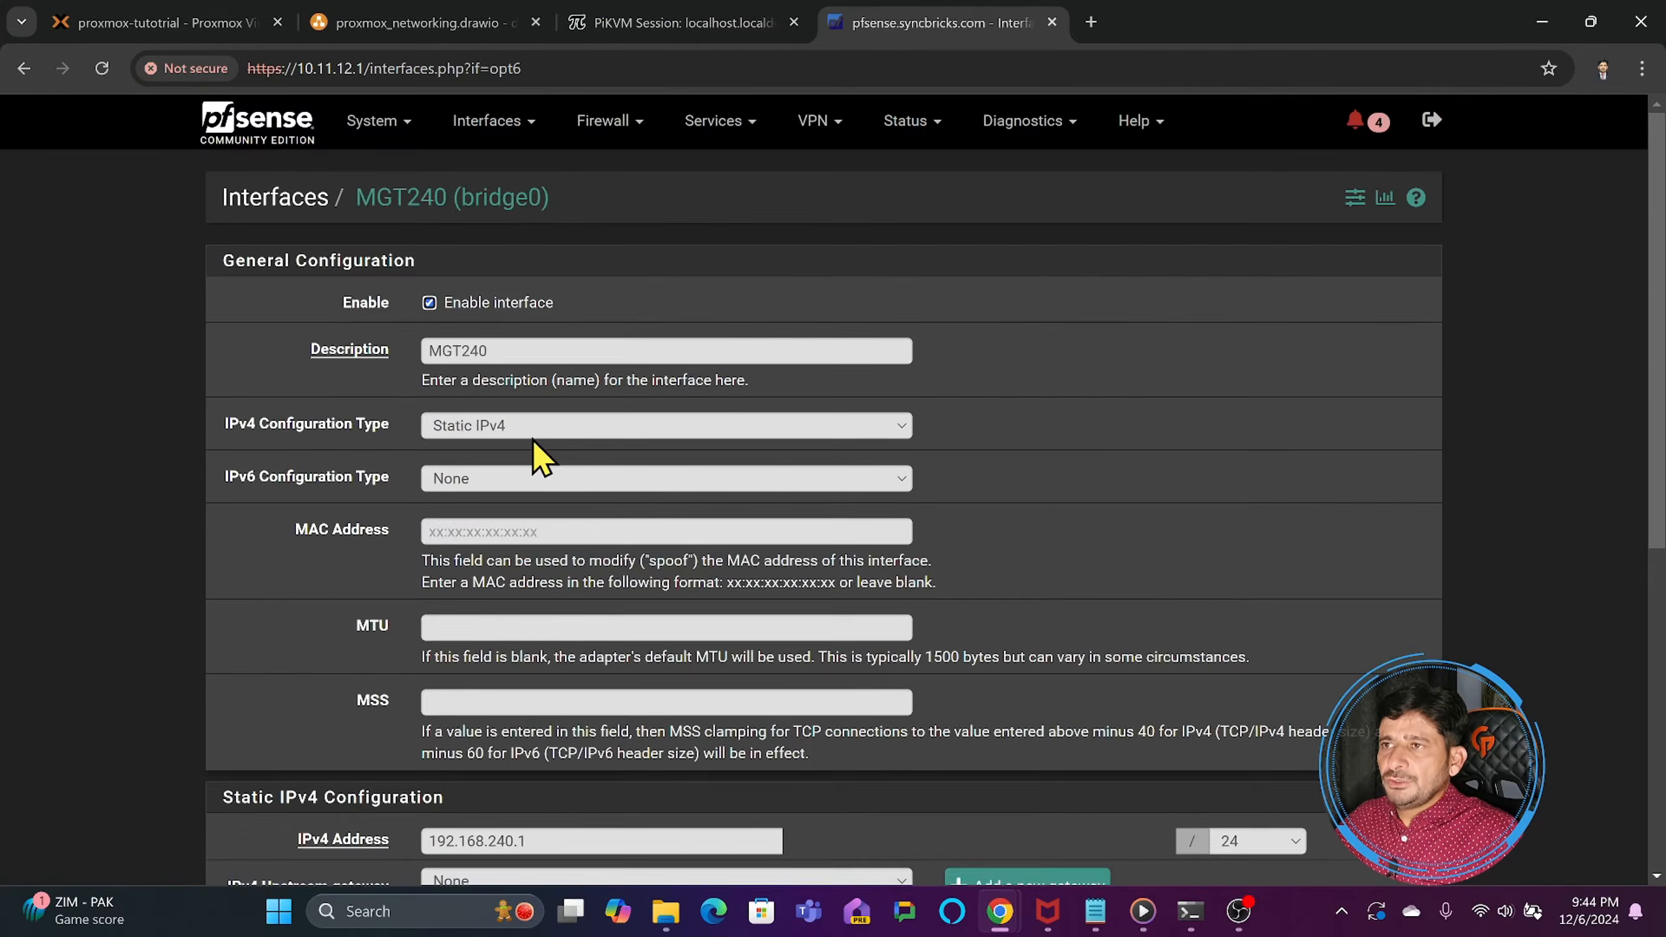
scroll(533, 440, down, 6)
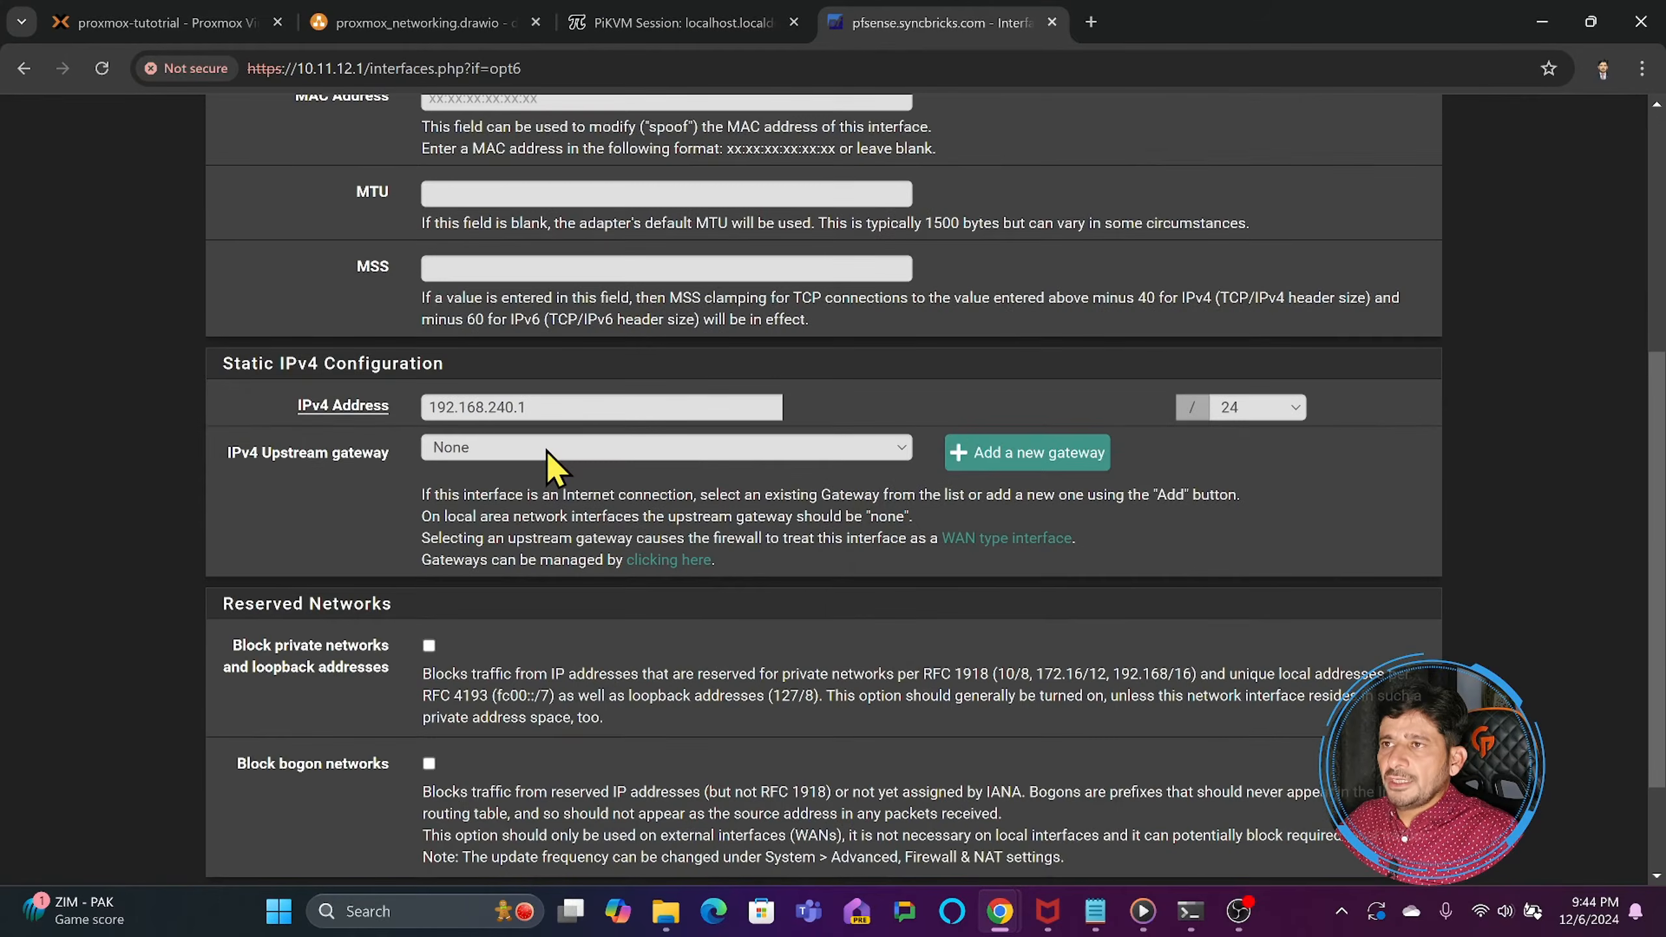
scroll(547, 454, up, 1)
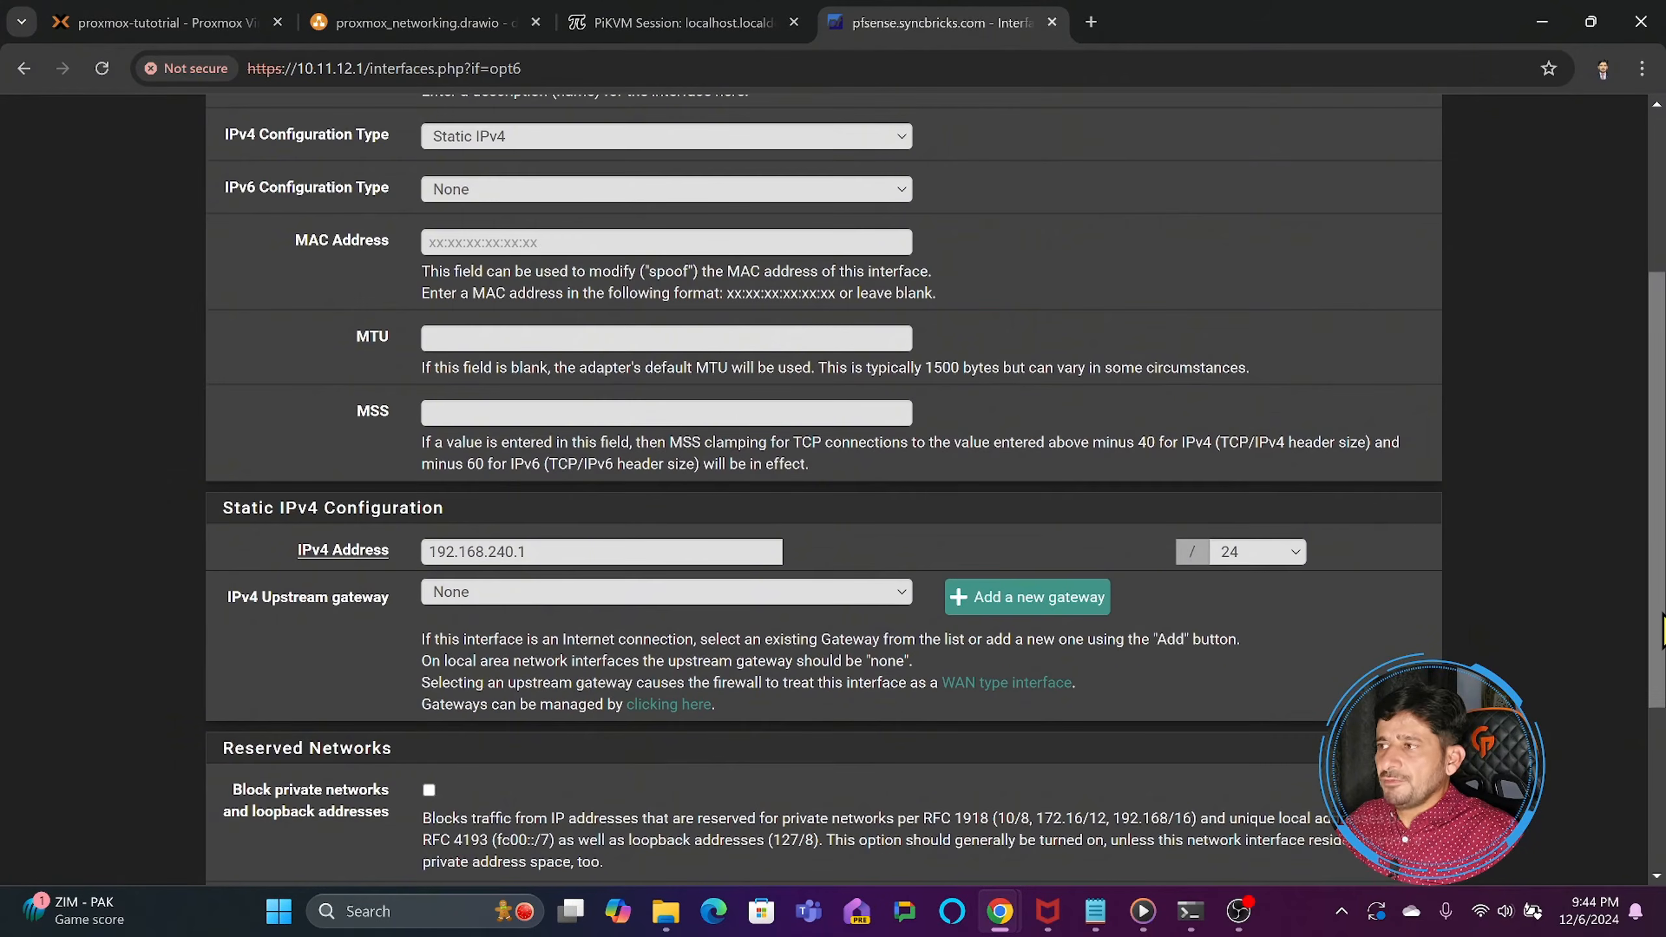
scroll(476, 123, up, 1)
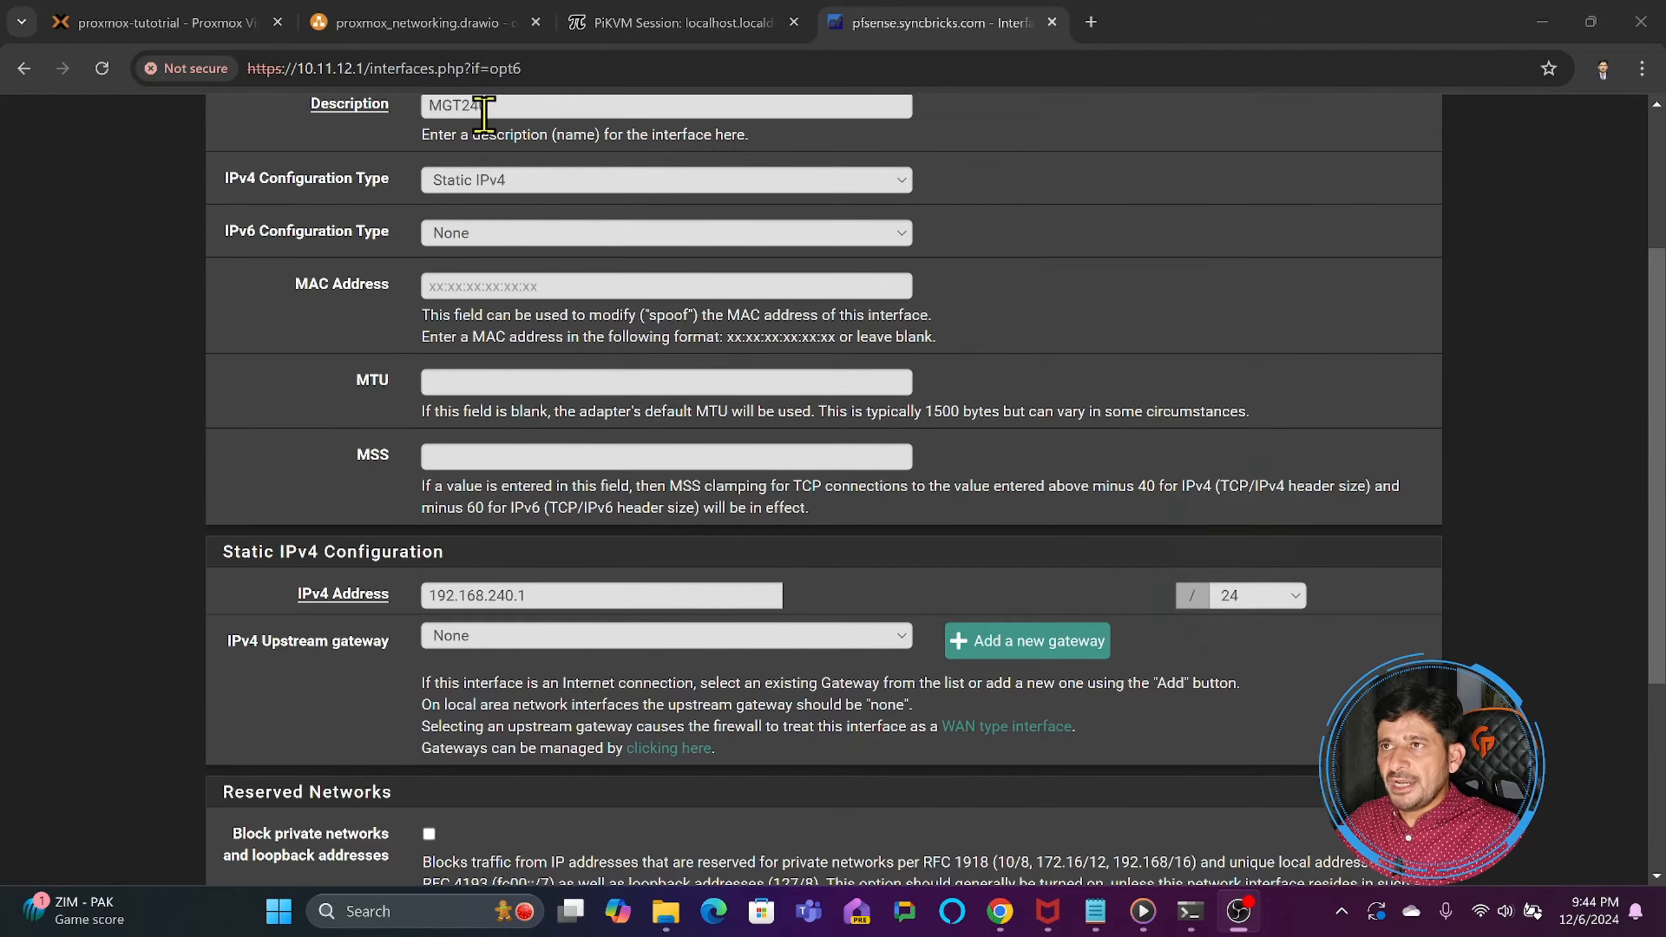
- Switch back to Proxmox and start a new Linux VLAN named vmbr0.240
click(217, 24)
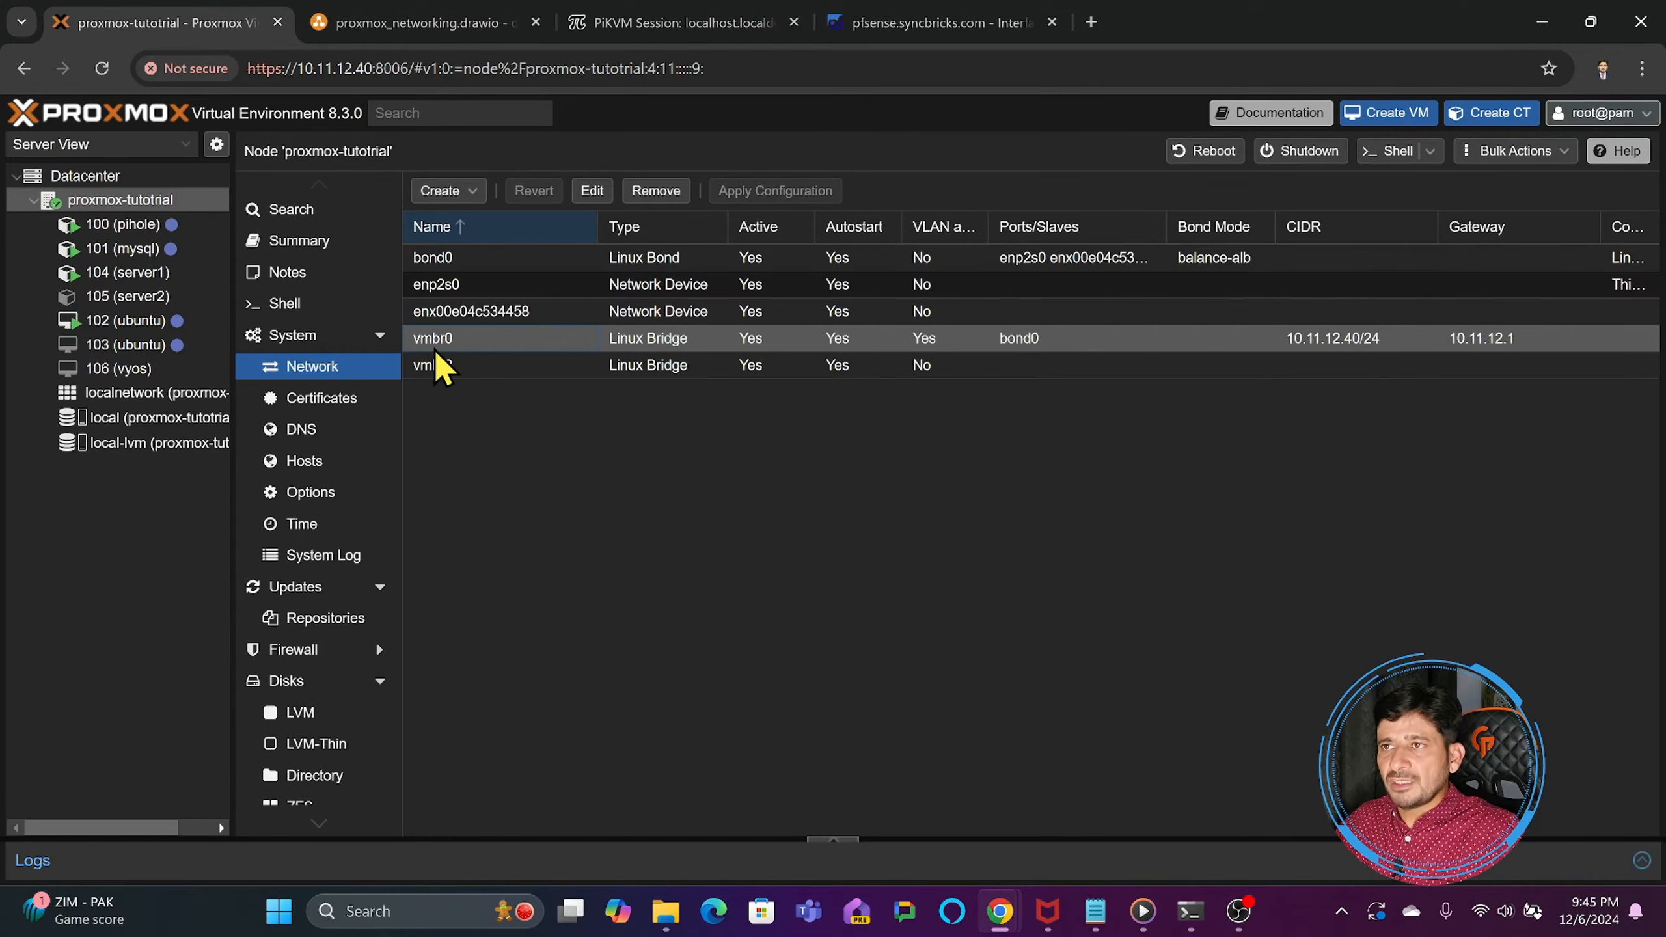
click(468, 196)
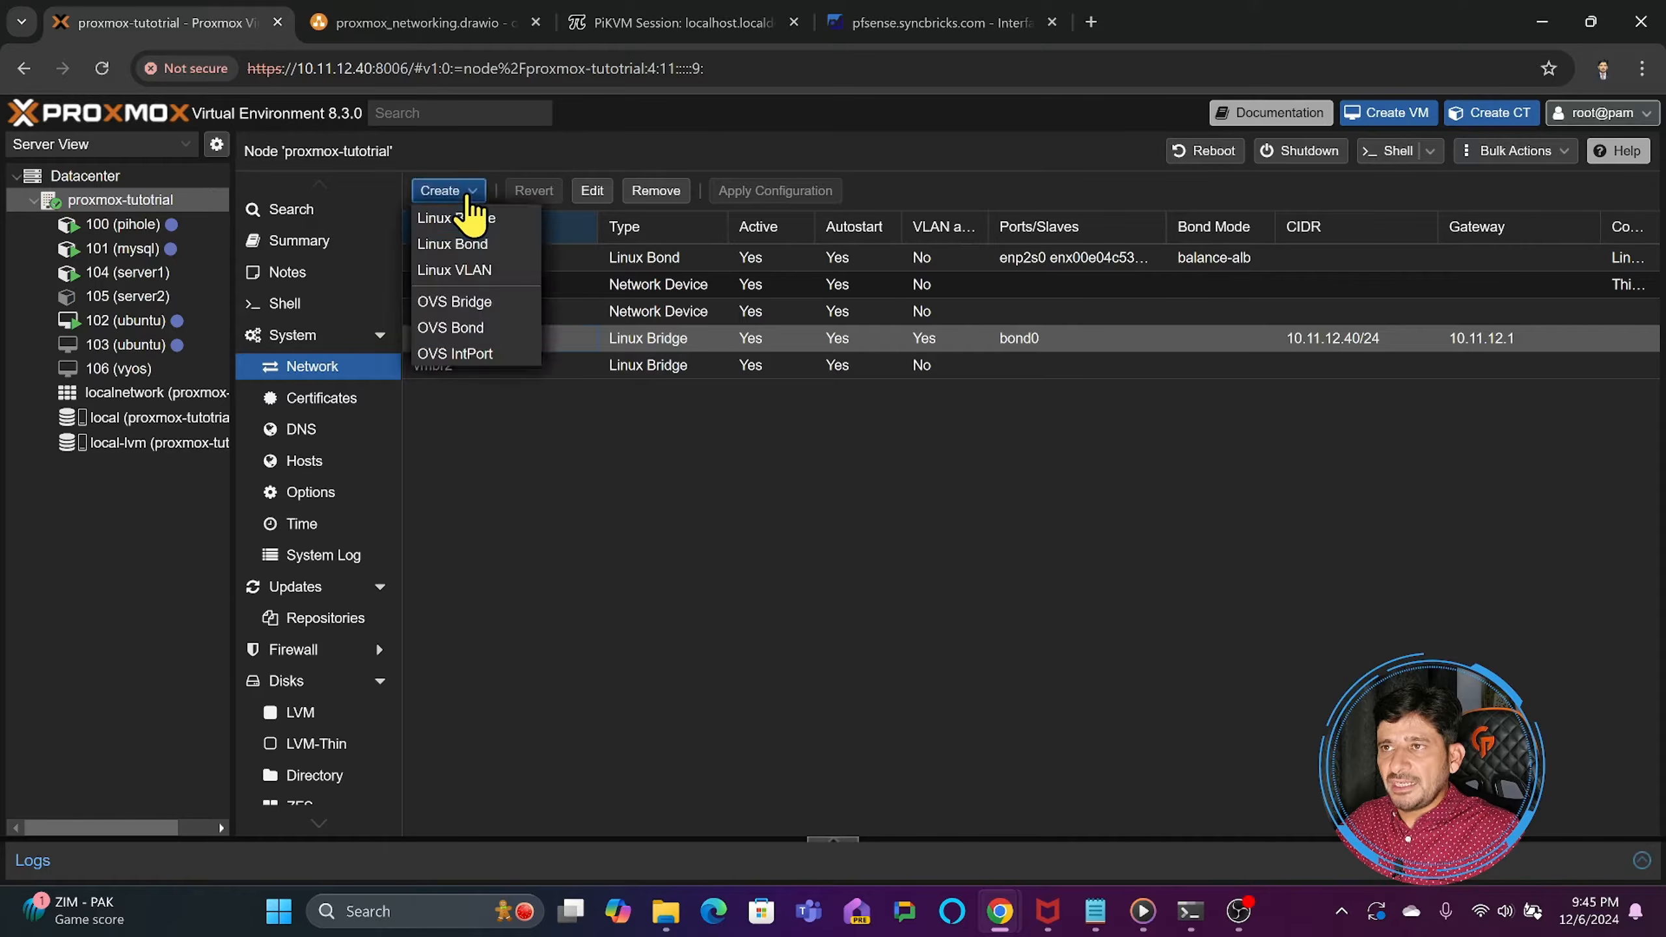
click(470, 269)
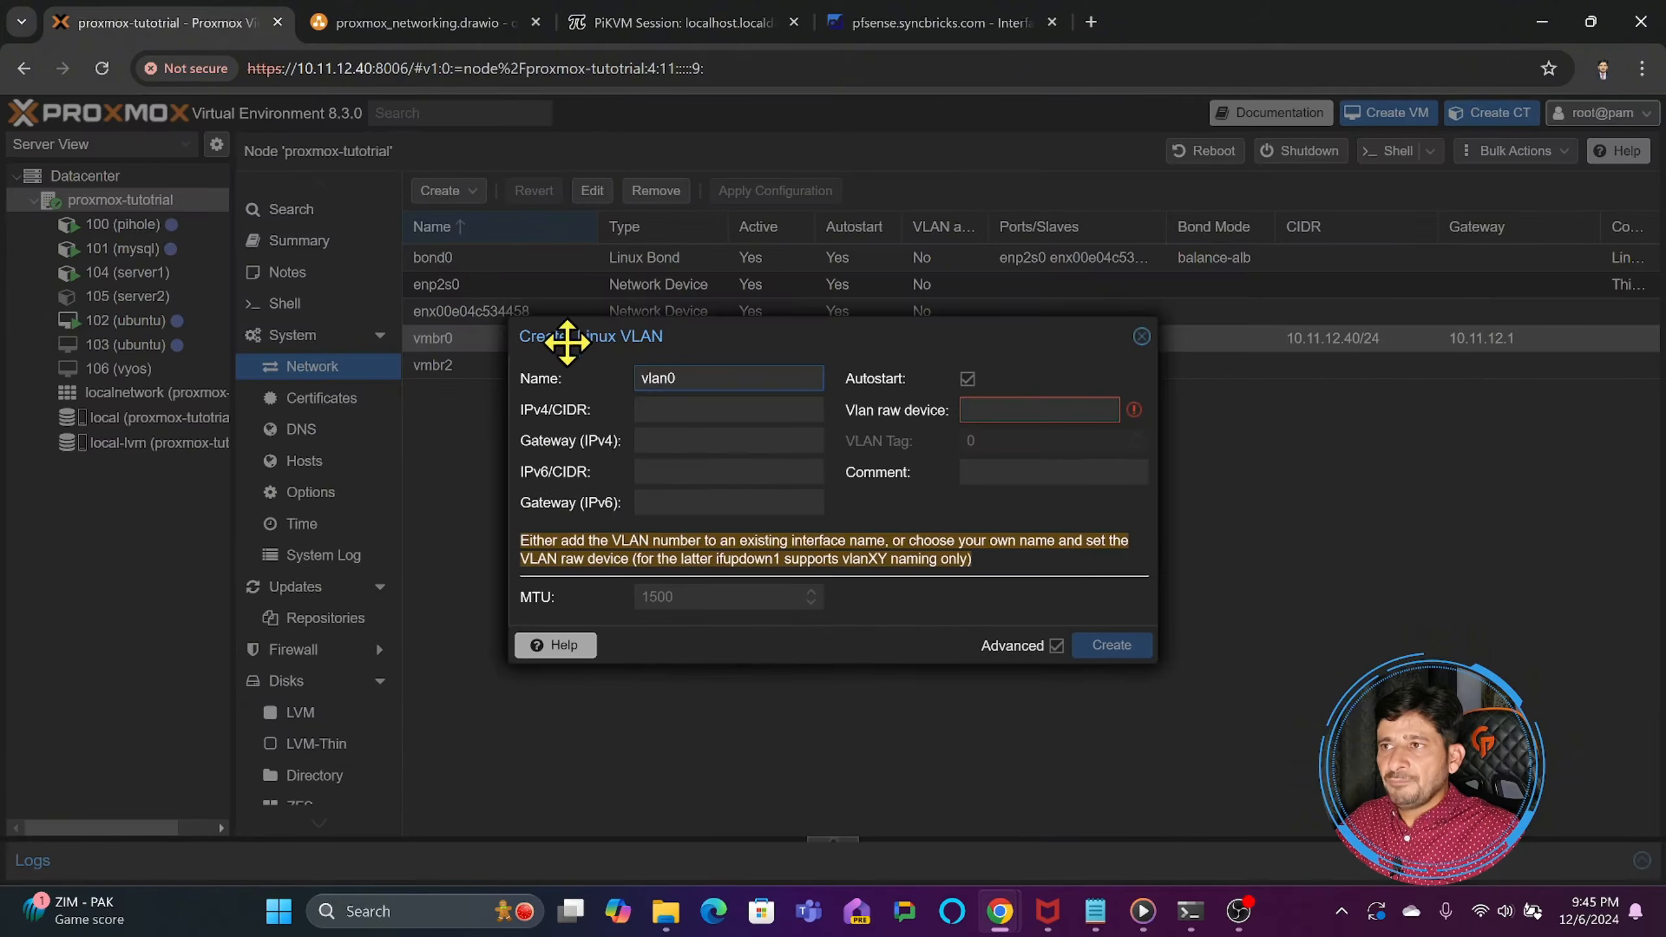
double_click(724, 379)
text(vmbr0)
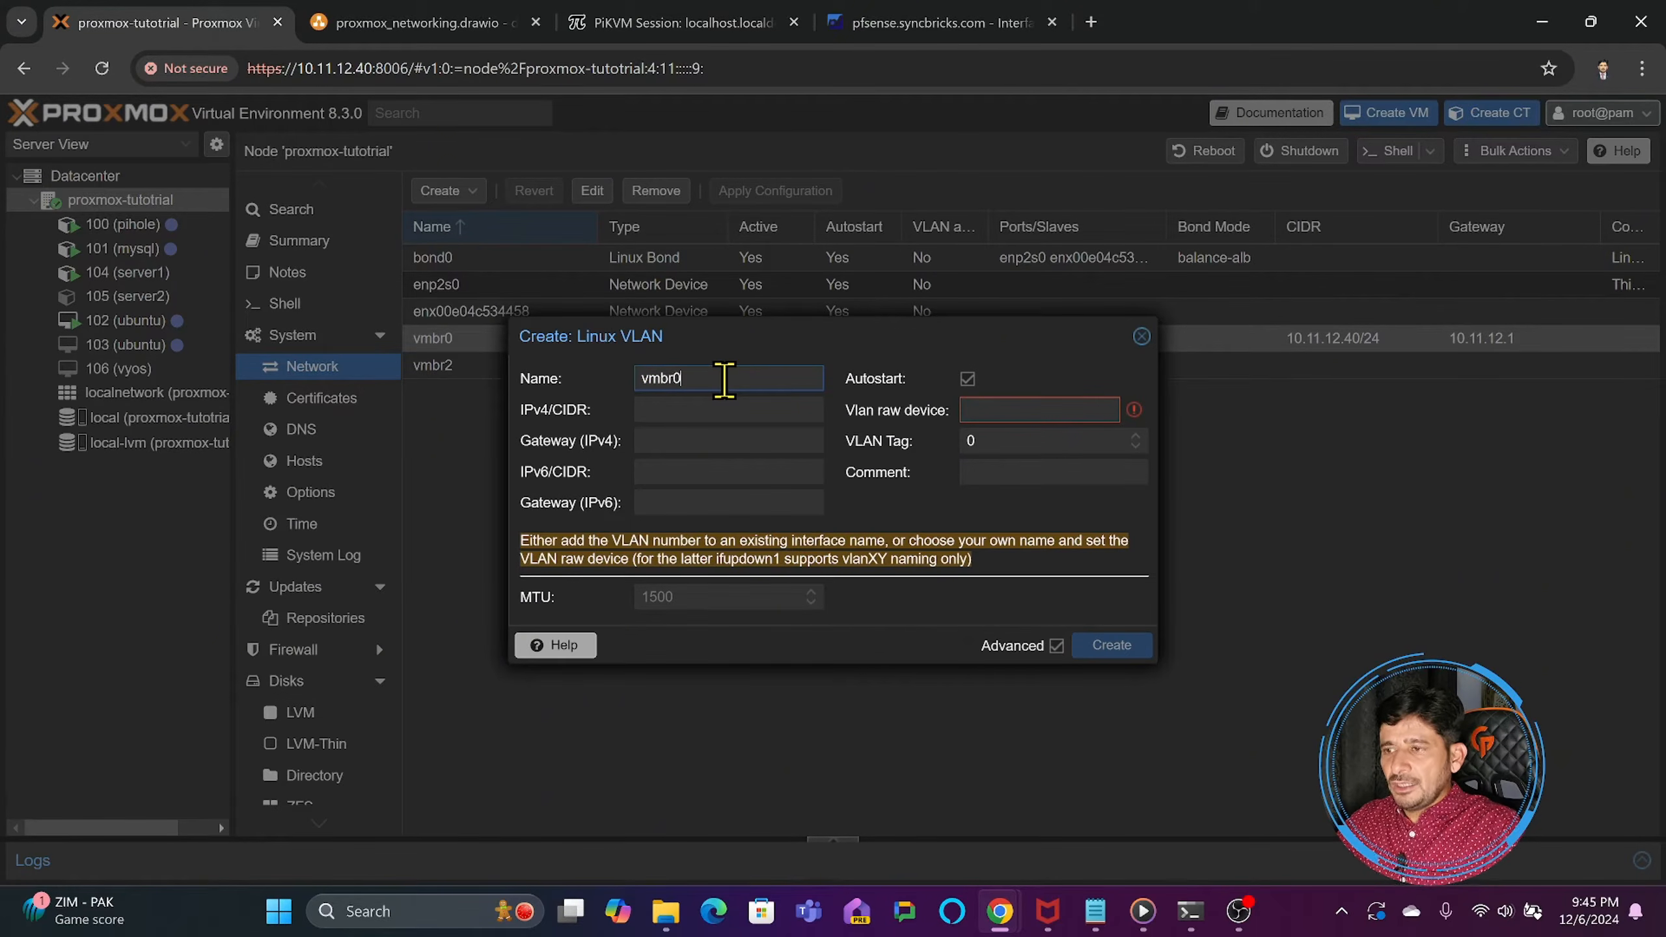
text(.)
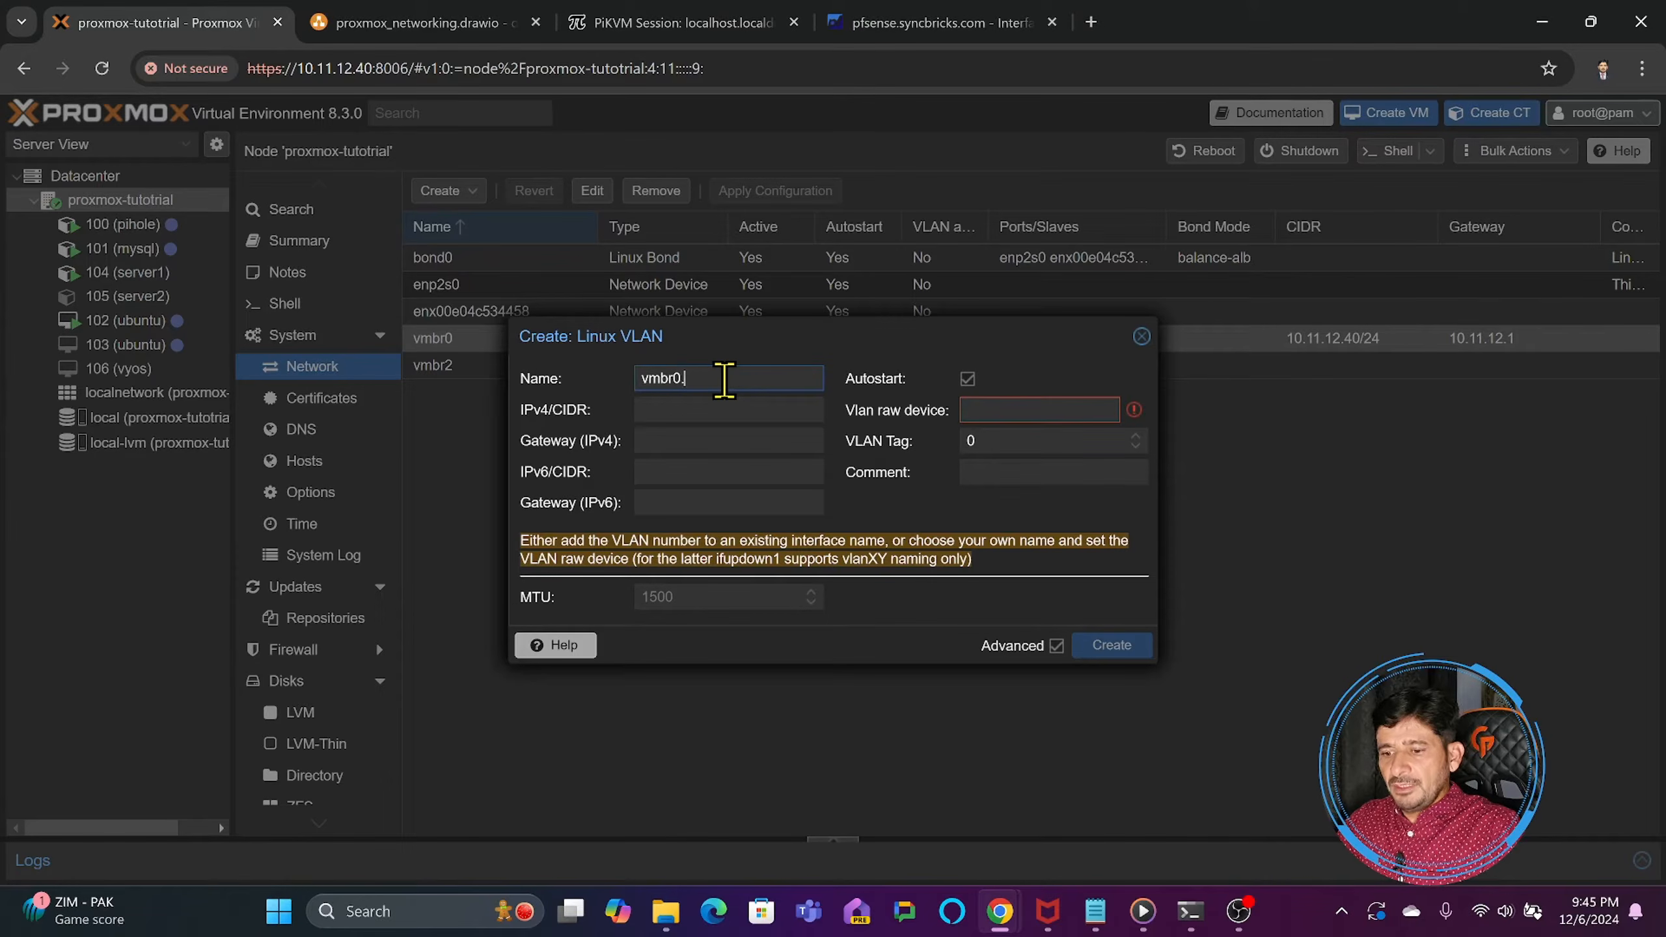
text(24)
text(0)
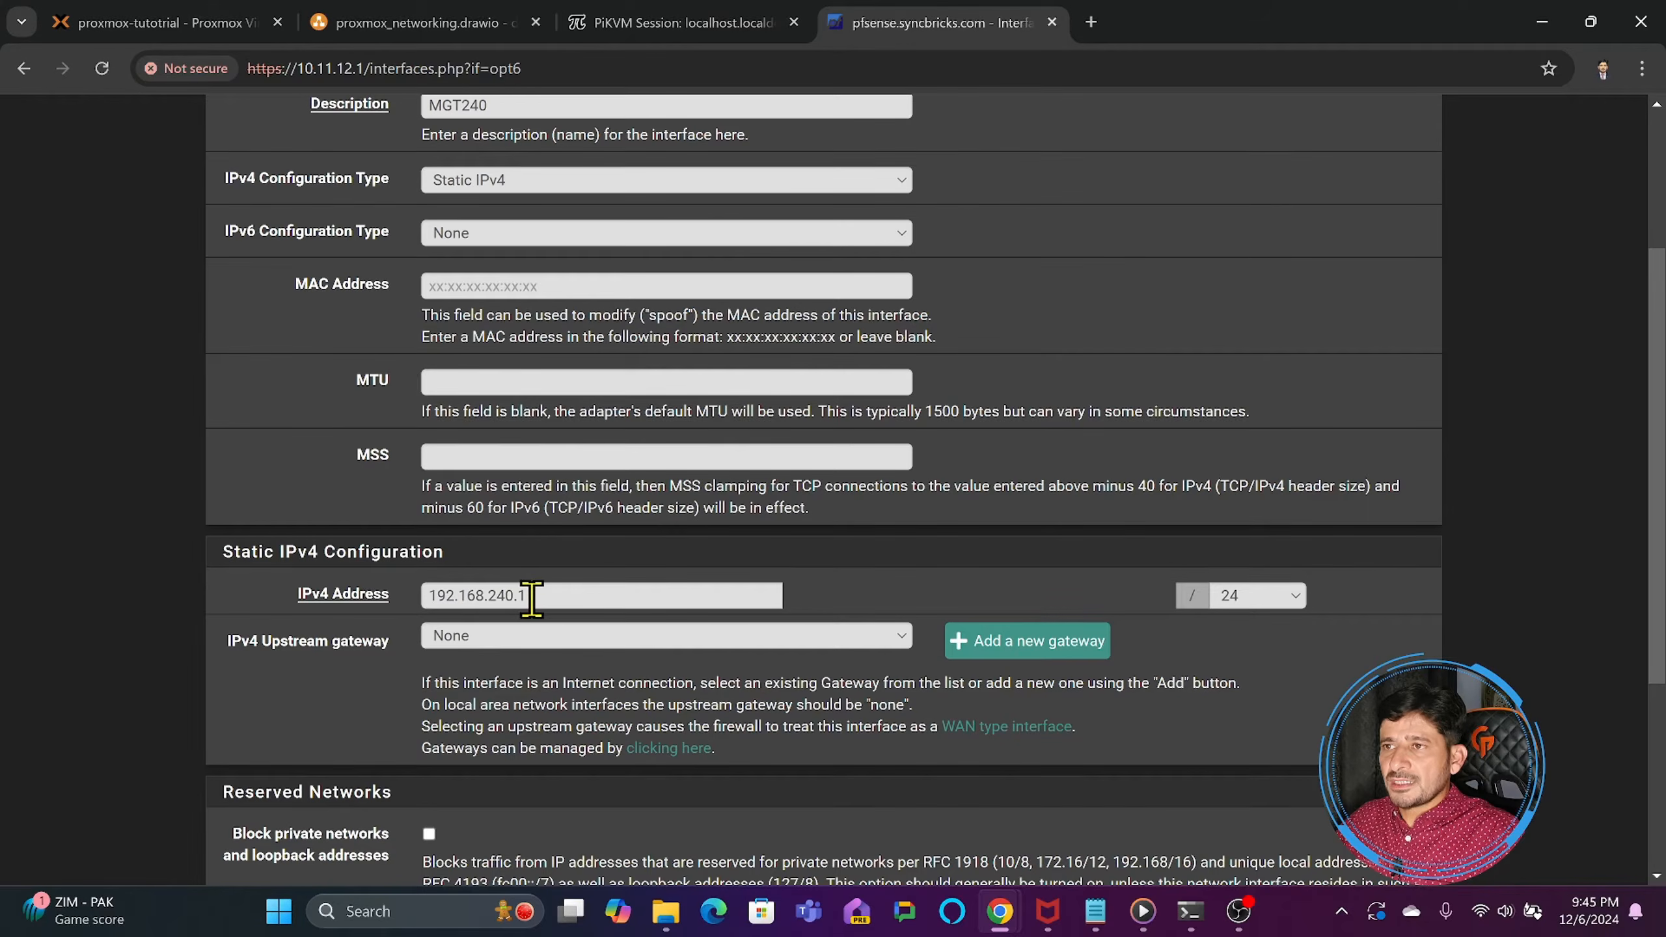
- Switch to Command Prompt, stop the running ping, and ping 192.168.240.1 continuously with the -t option
click(1191, 912)
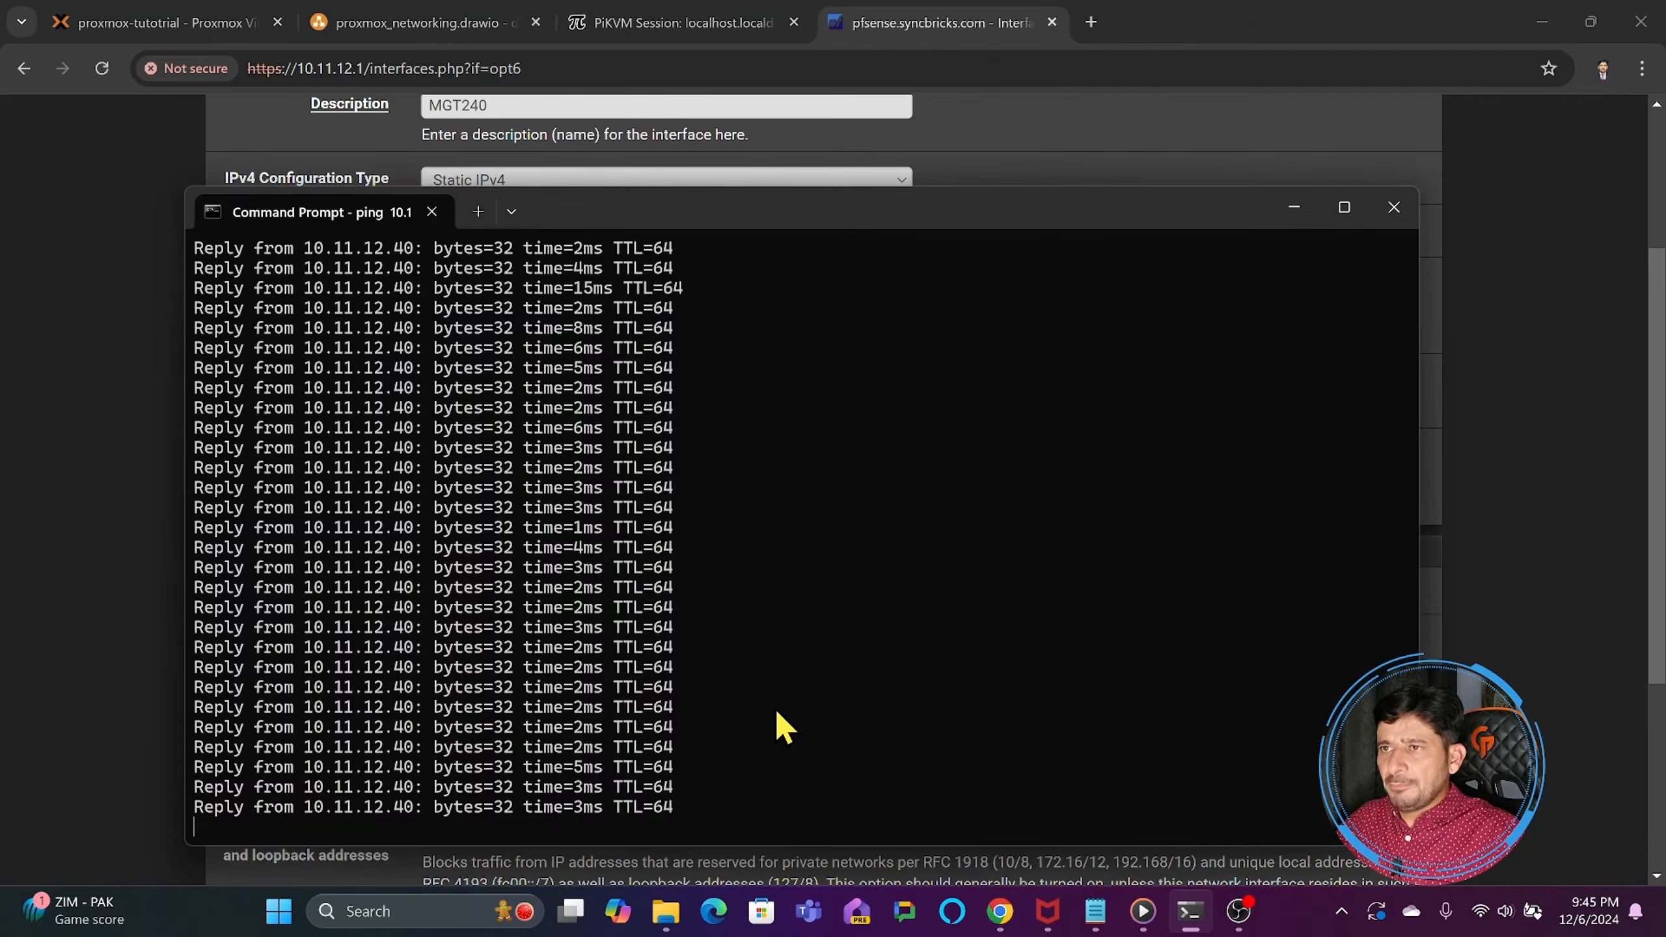
key(ctrl+c)
key(Up)
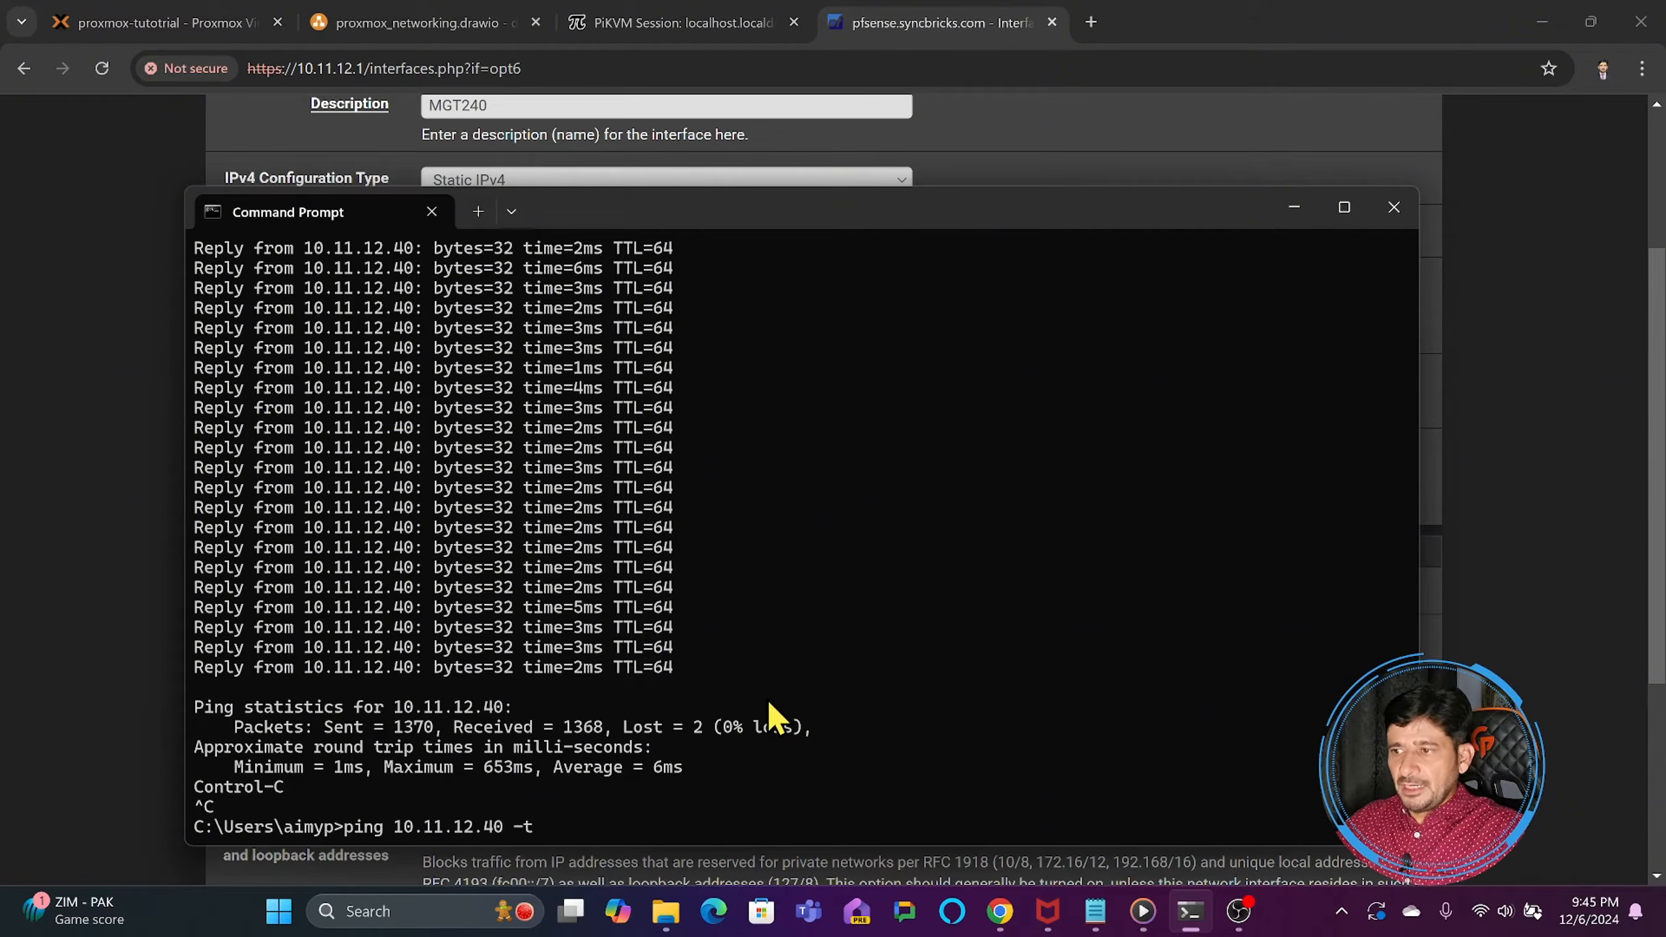
key(Left)
key(Left)
key(Left)
key(BackSpace)
key(BackSpace)
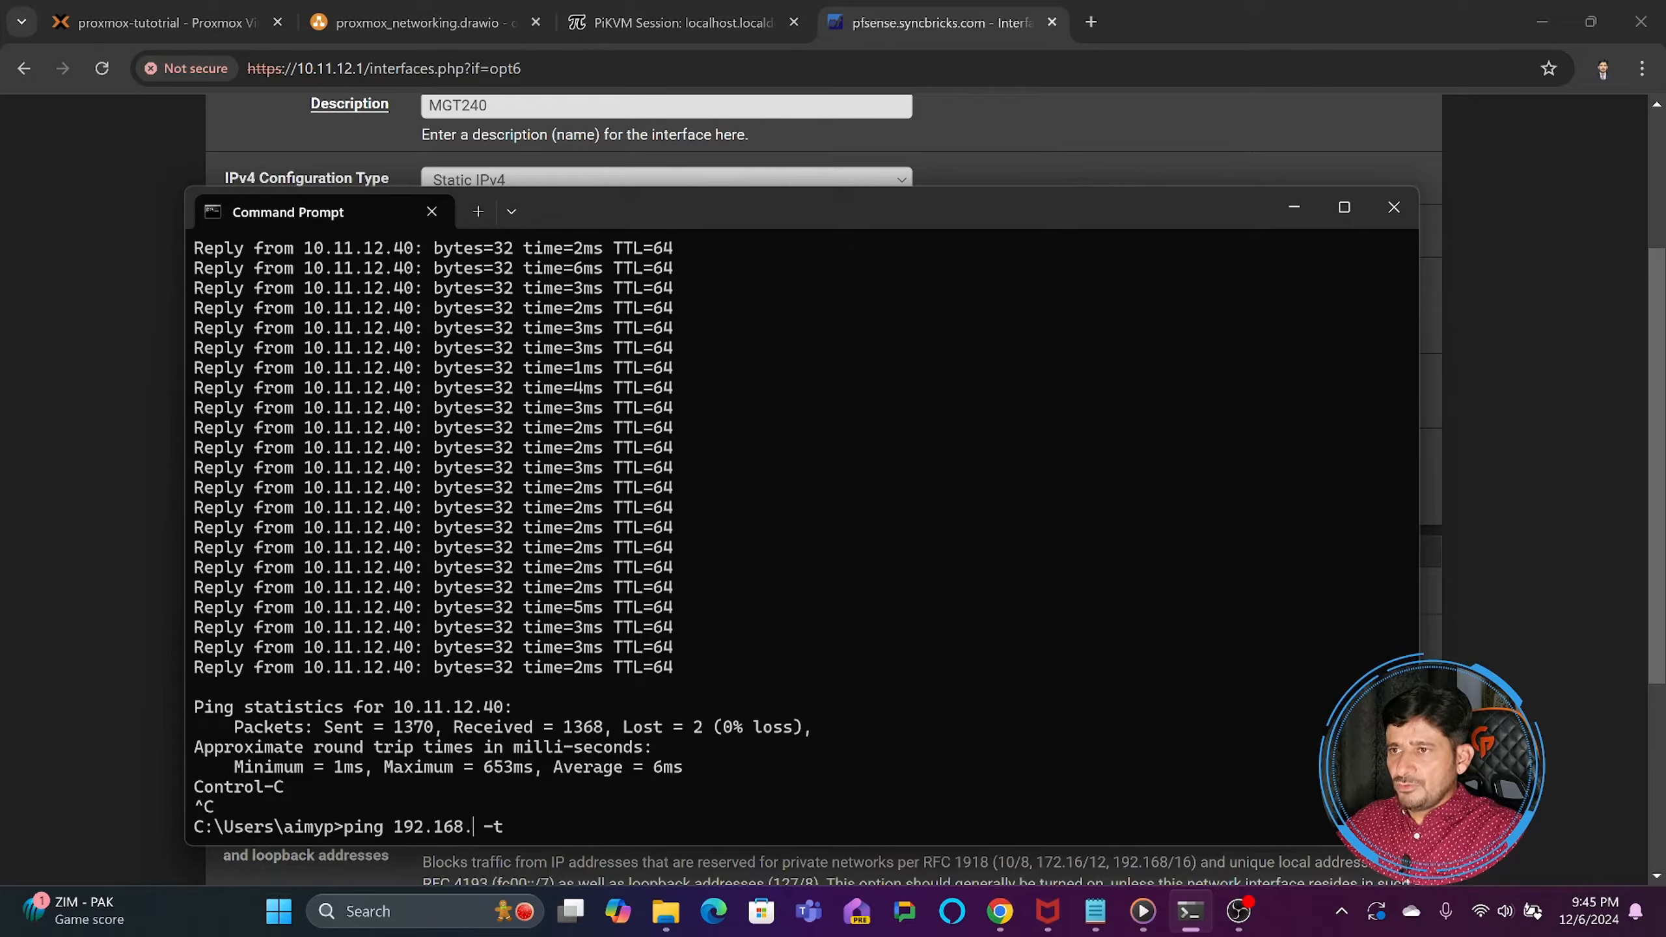
key(Return)
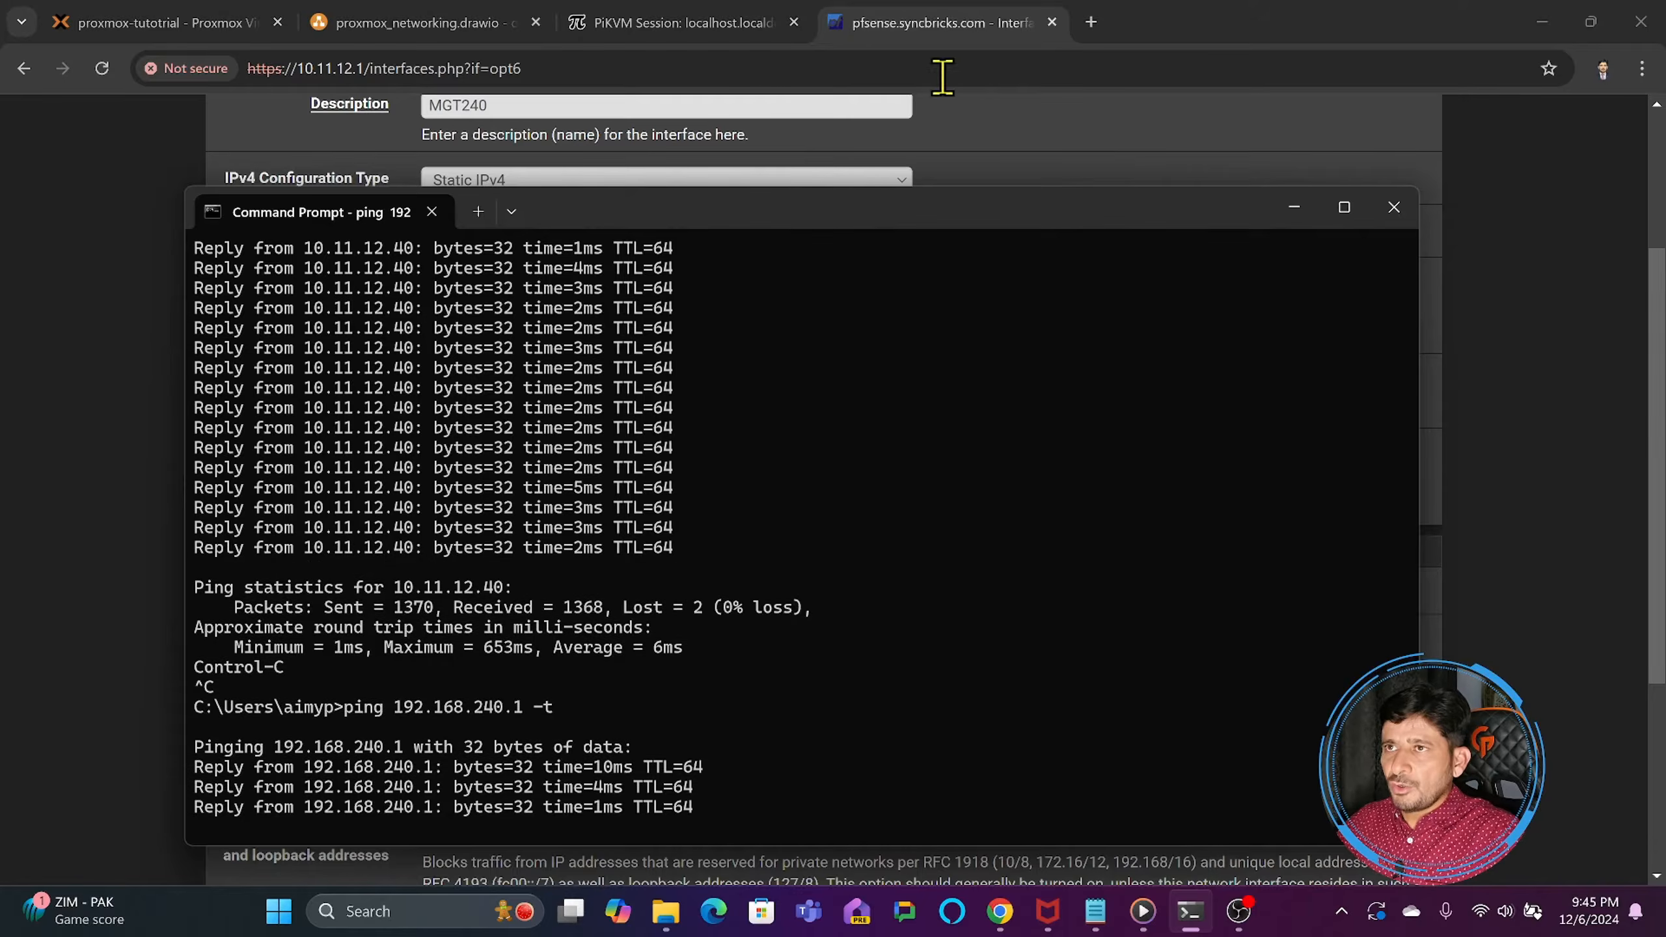
- Open 192.168.240.1 in a new browser tab to check that pfSense answers there, and close that tab again
click(1091, 21)
text(192.1)
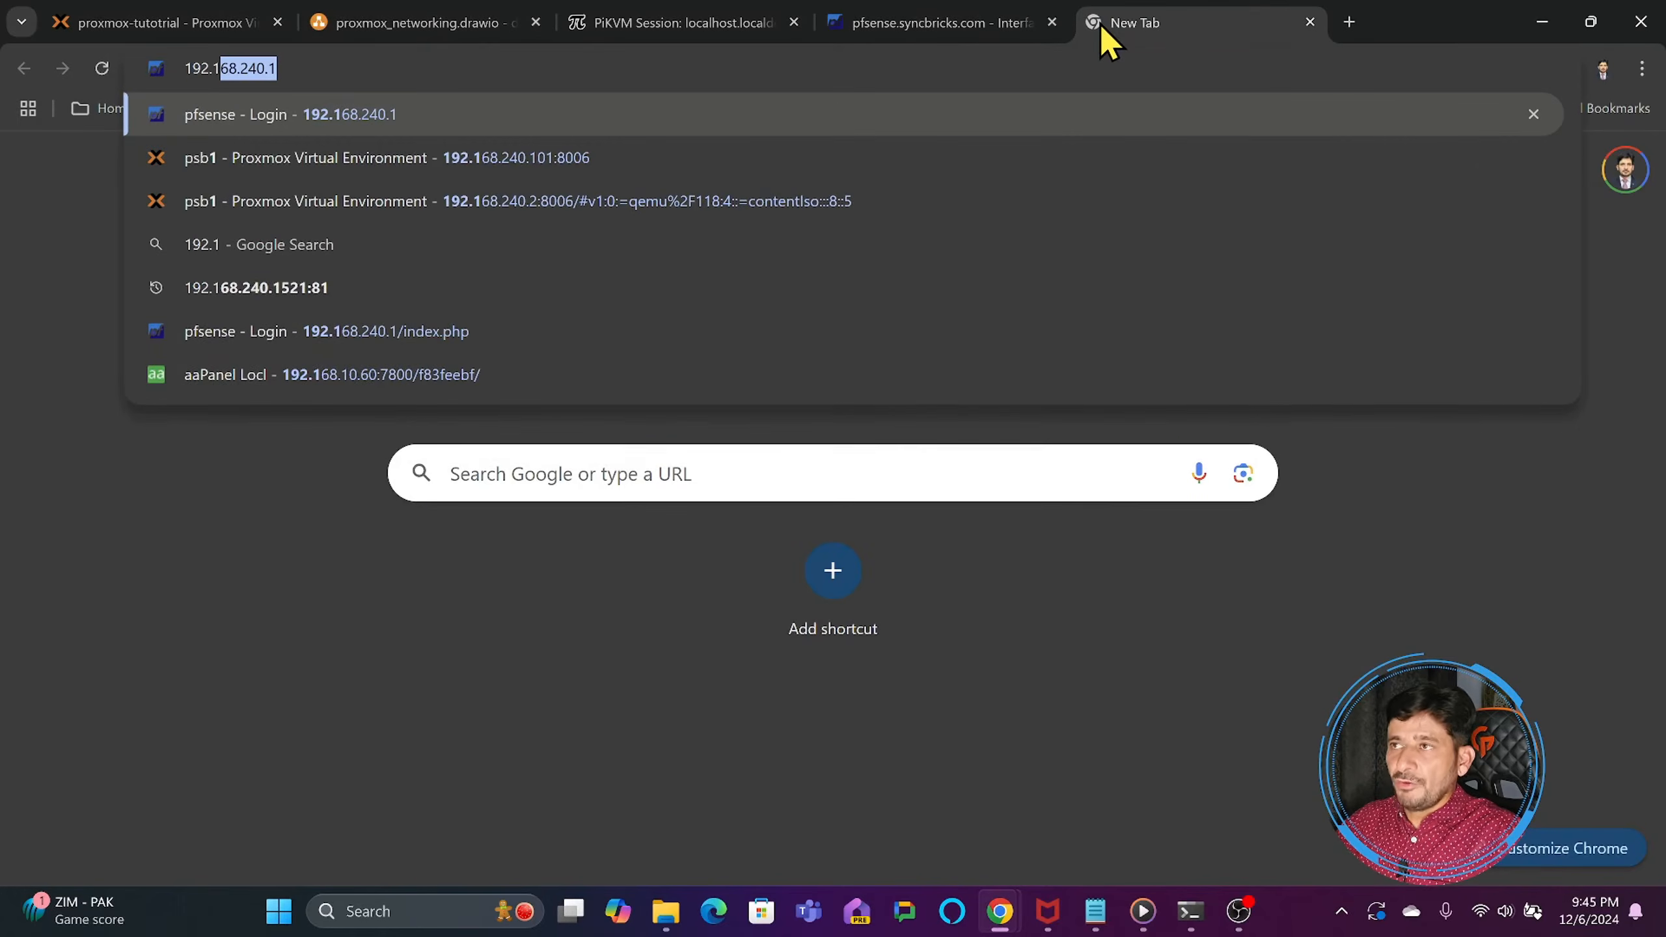
key(Return)
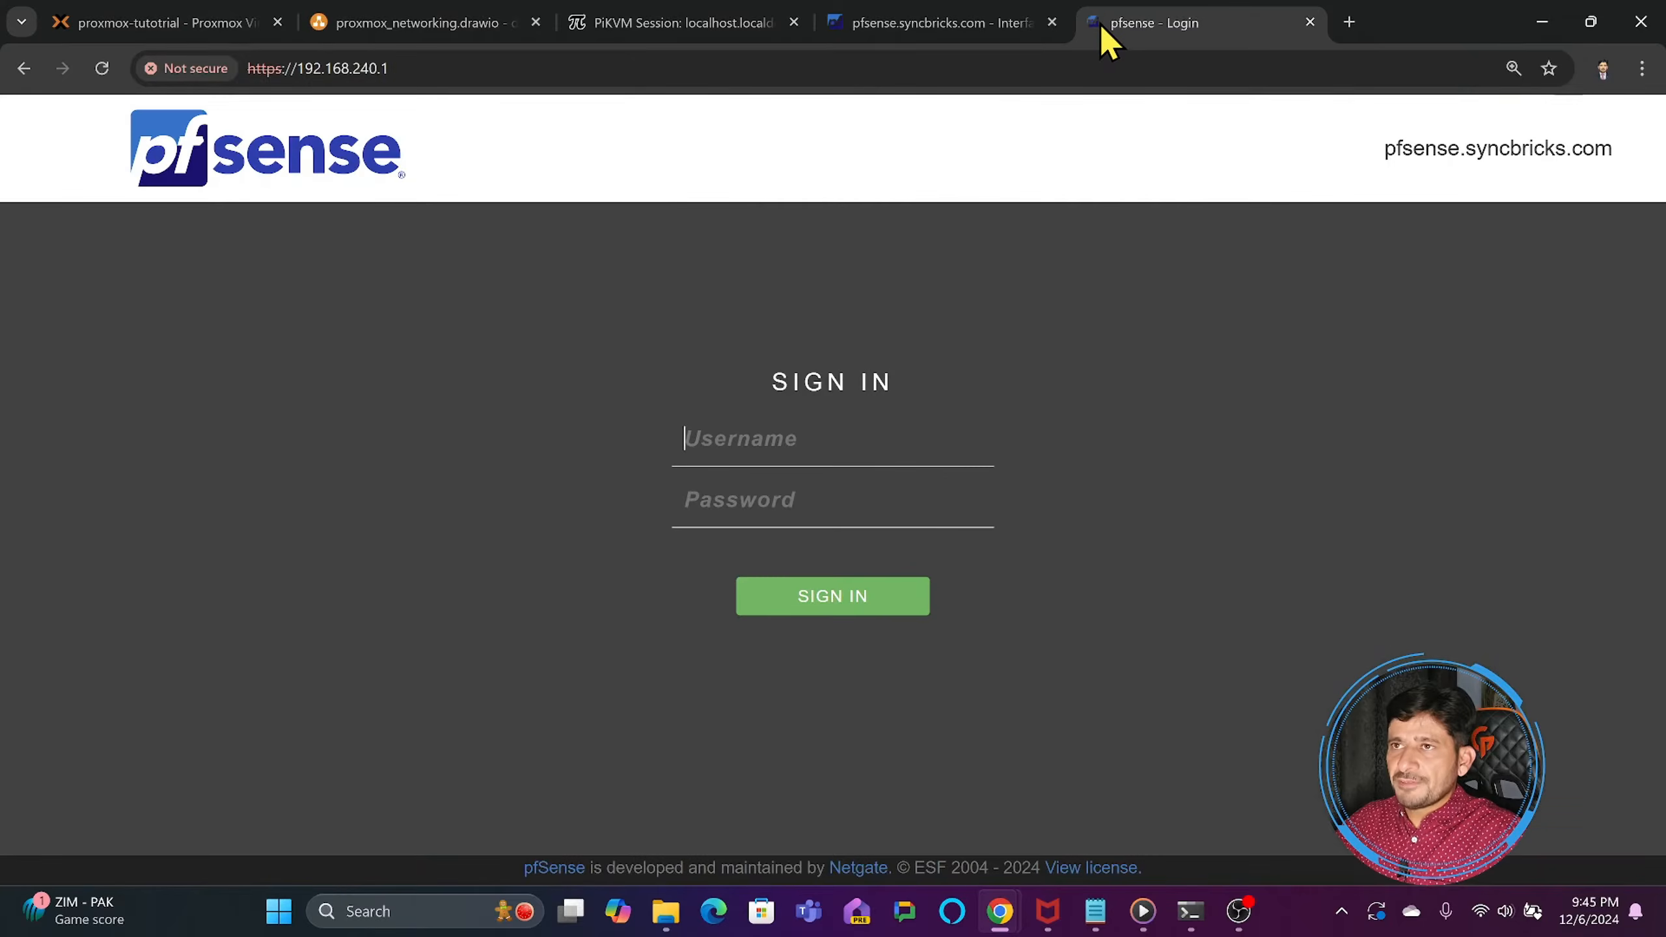
click(1004, 23)
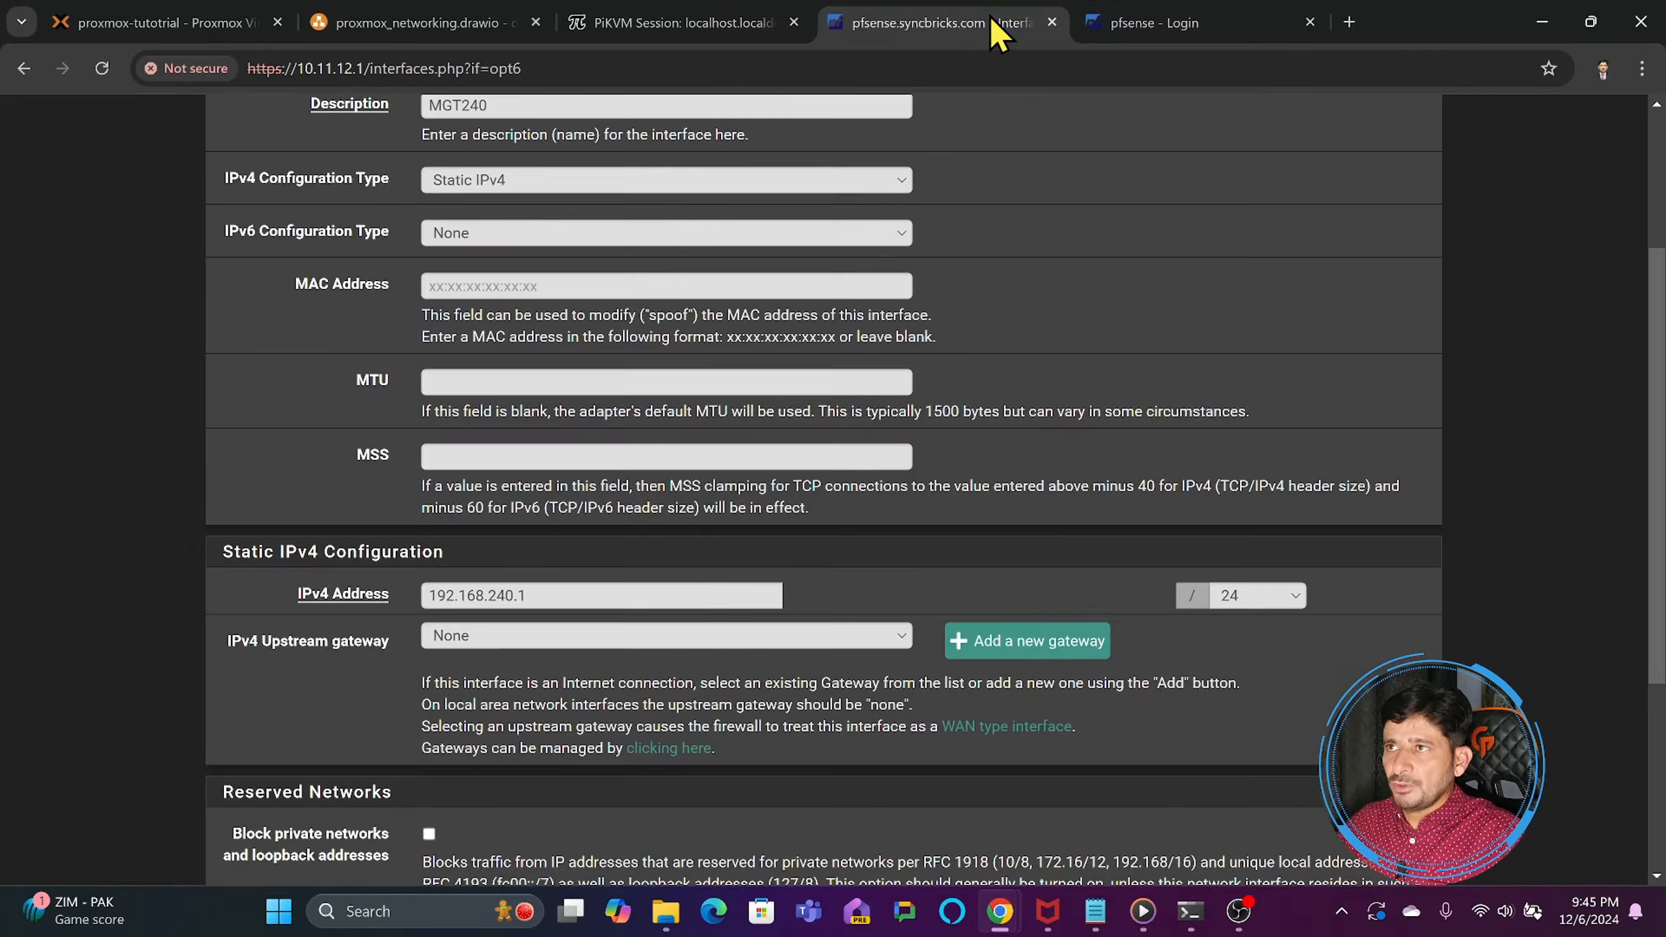
click(1102, 24)
click(1310, 22)
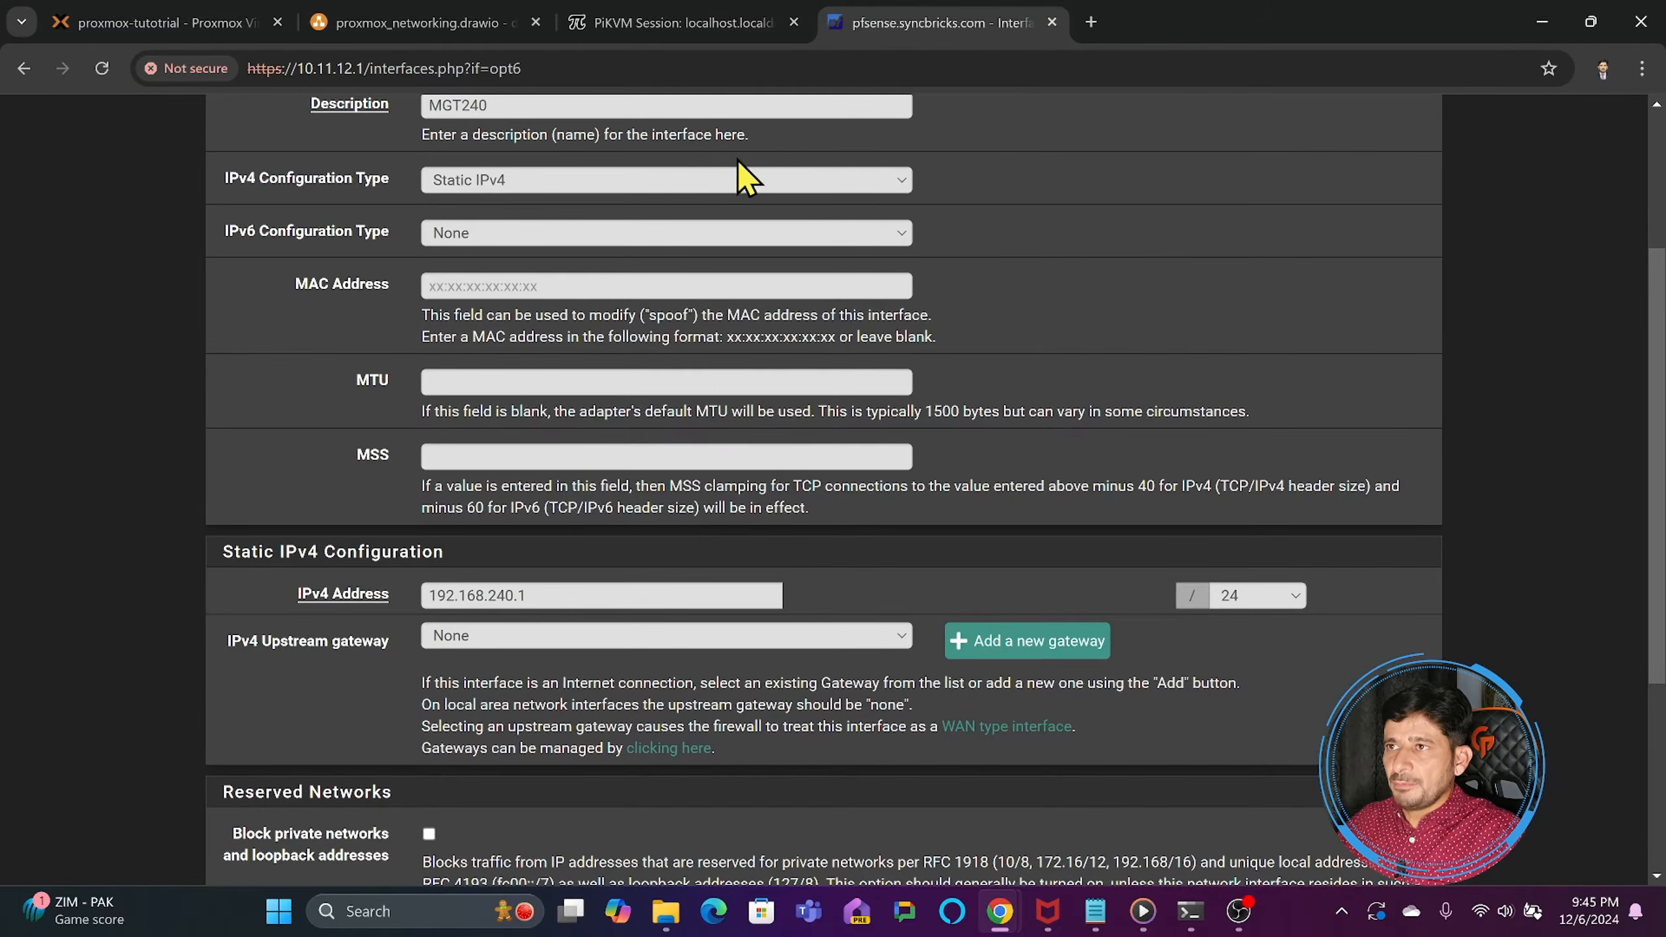
- Return to the vmbr0.240 VLAN form in Proxmox, check its raw device and VLAN tag, and discard it
click(210, 23)
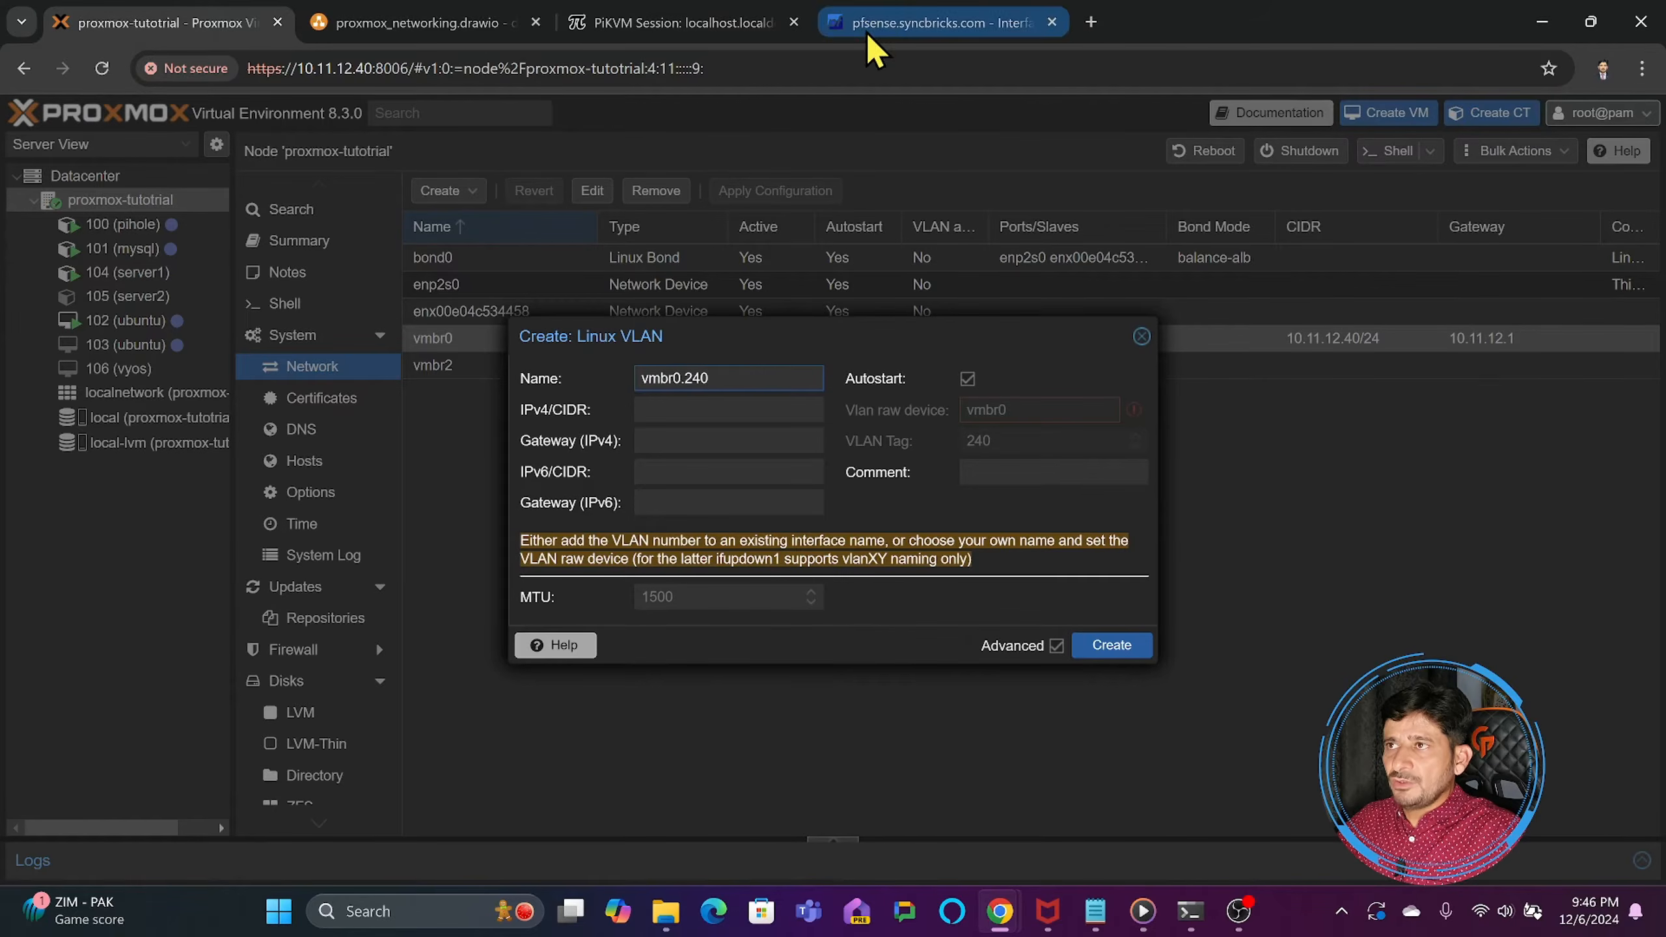
click(692, 408)
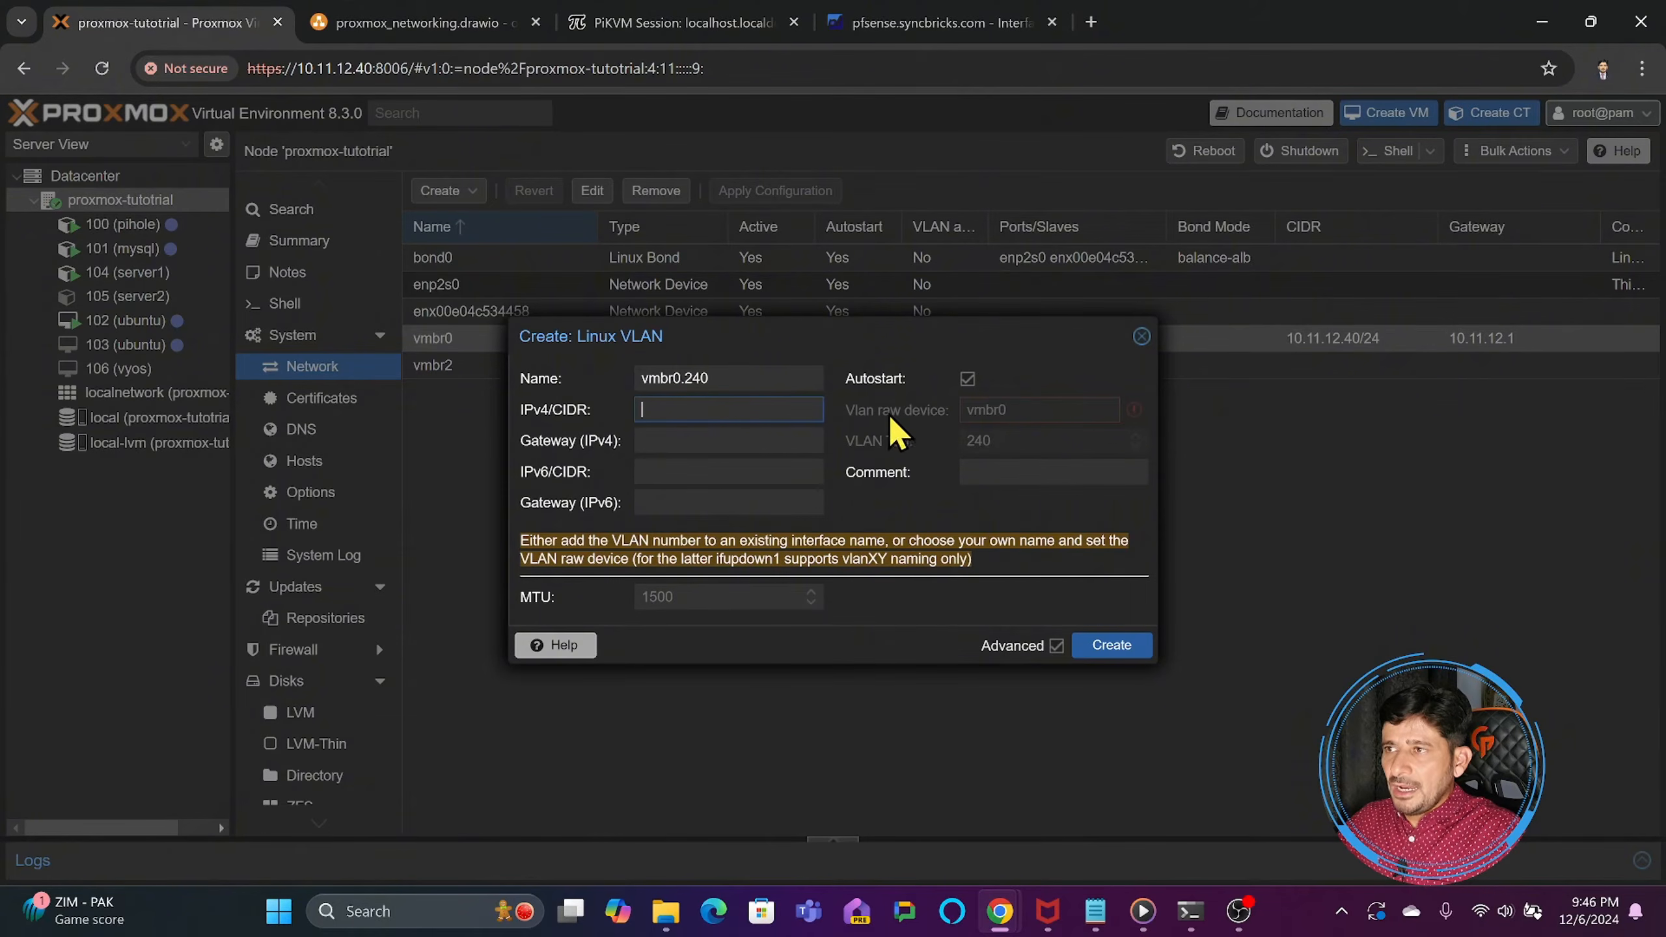
click(1003, 422)
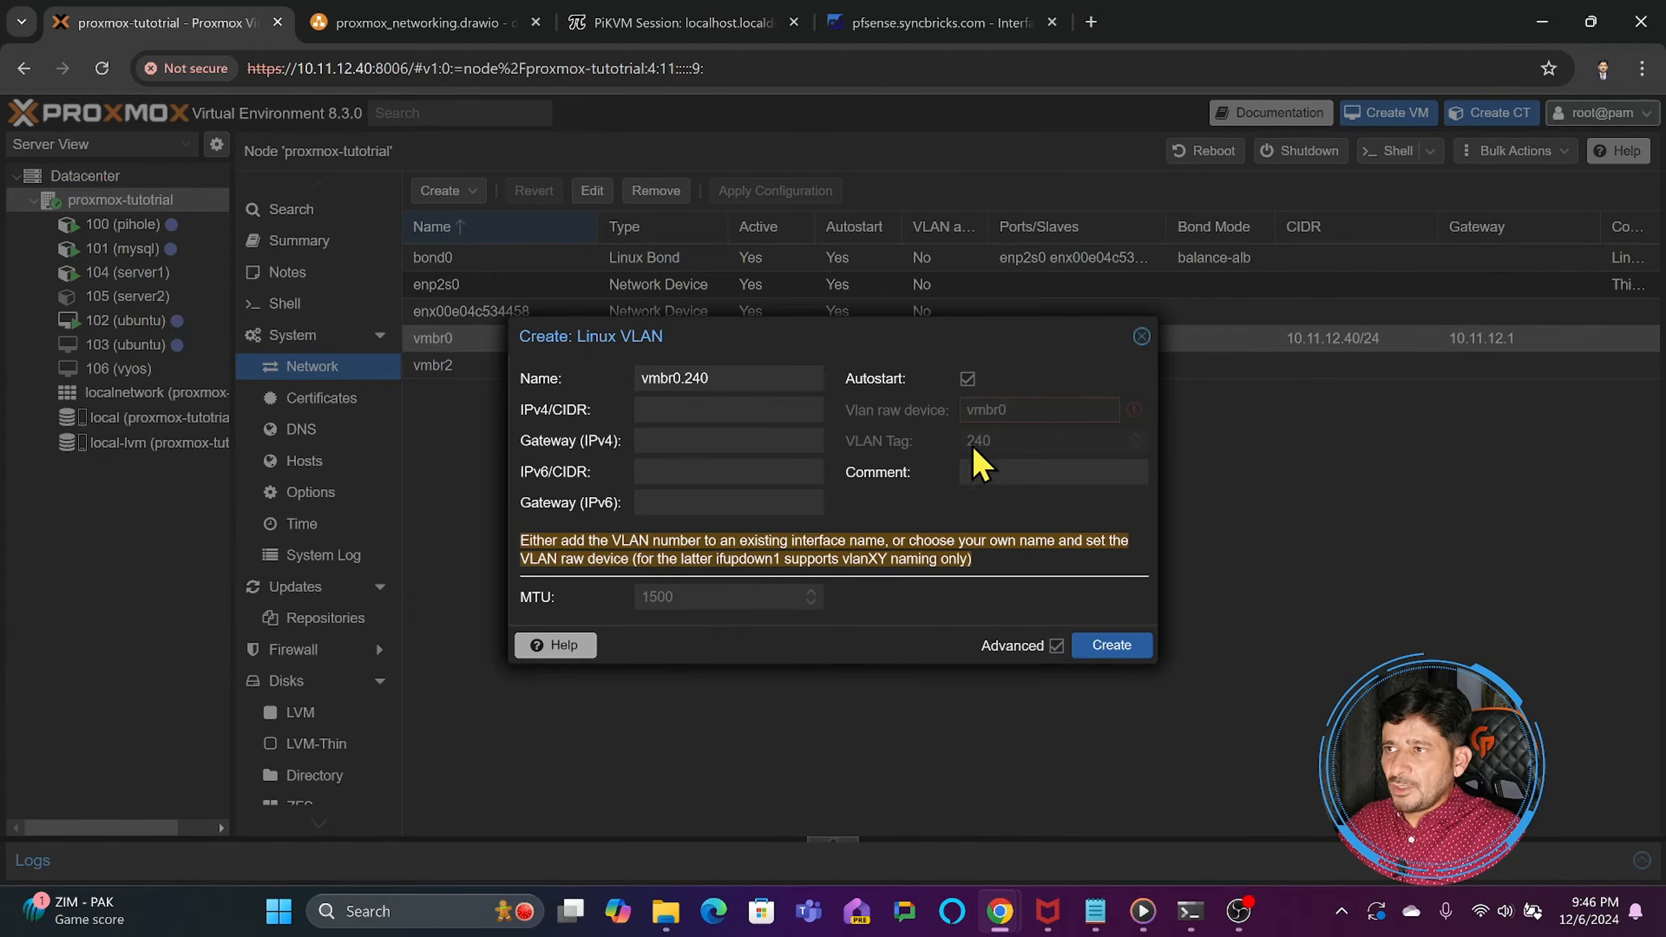
click(1142, 336)
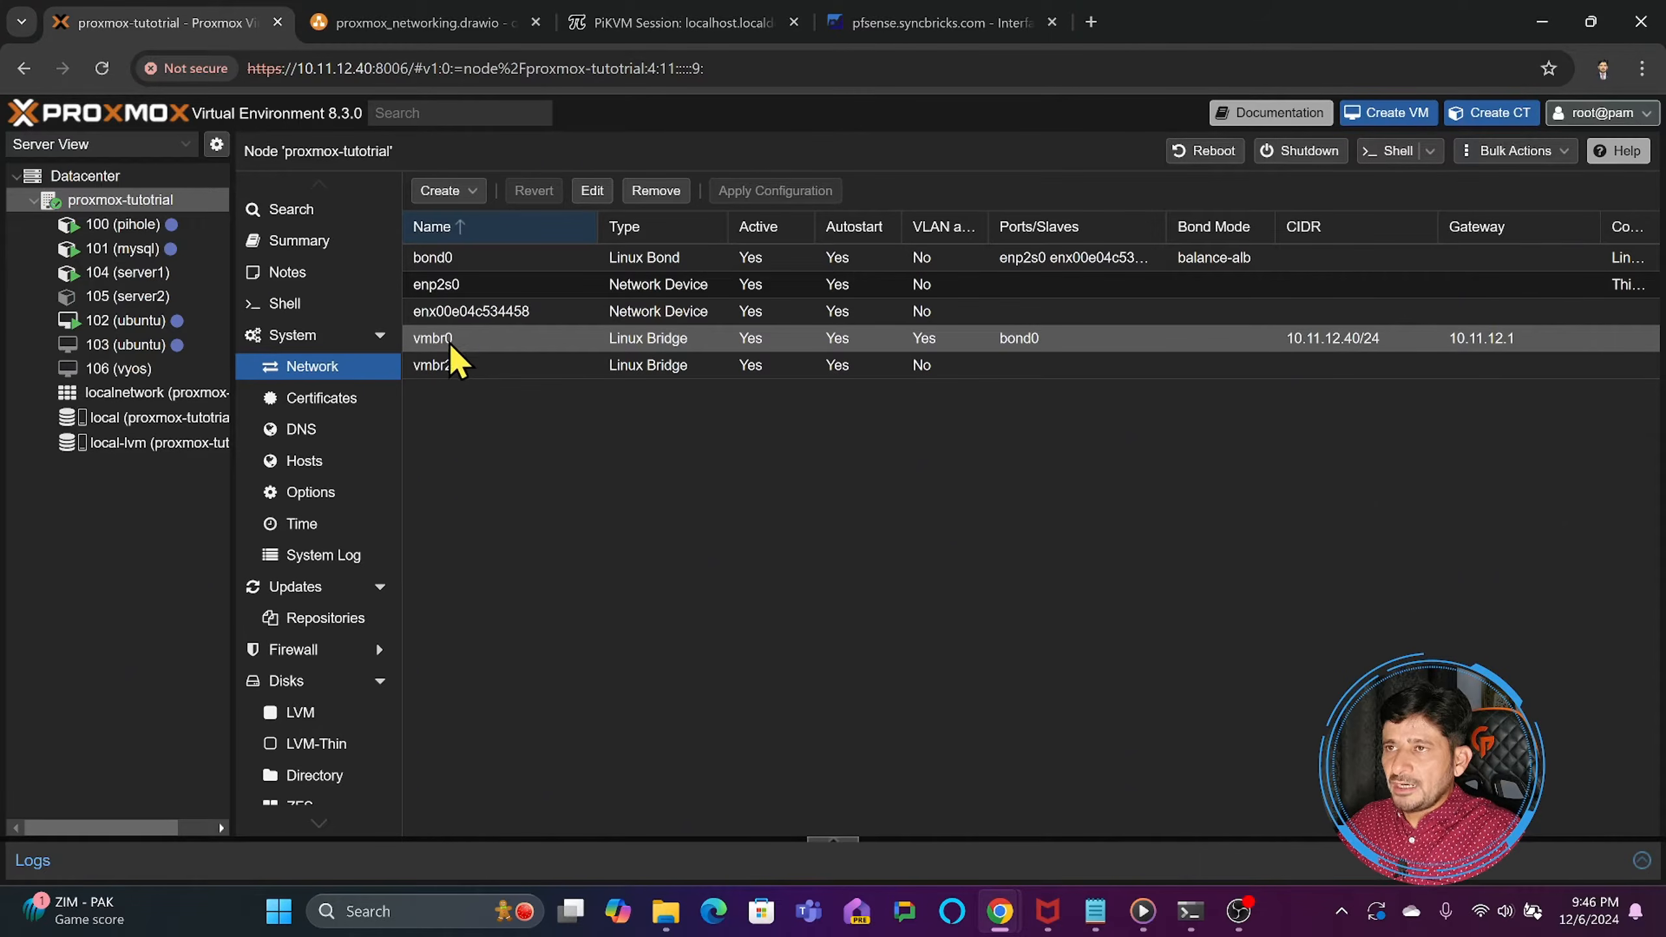
- Recheck the MGT240 interface's IPv4 settings in pfSense and return to the Proxmox network list
click(895, 26)
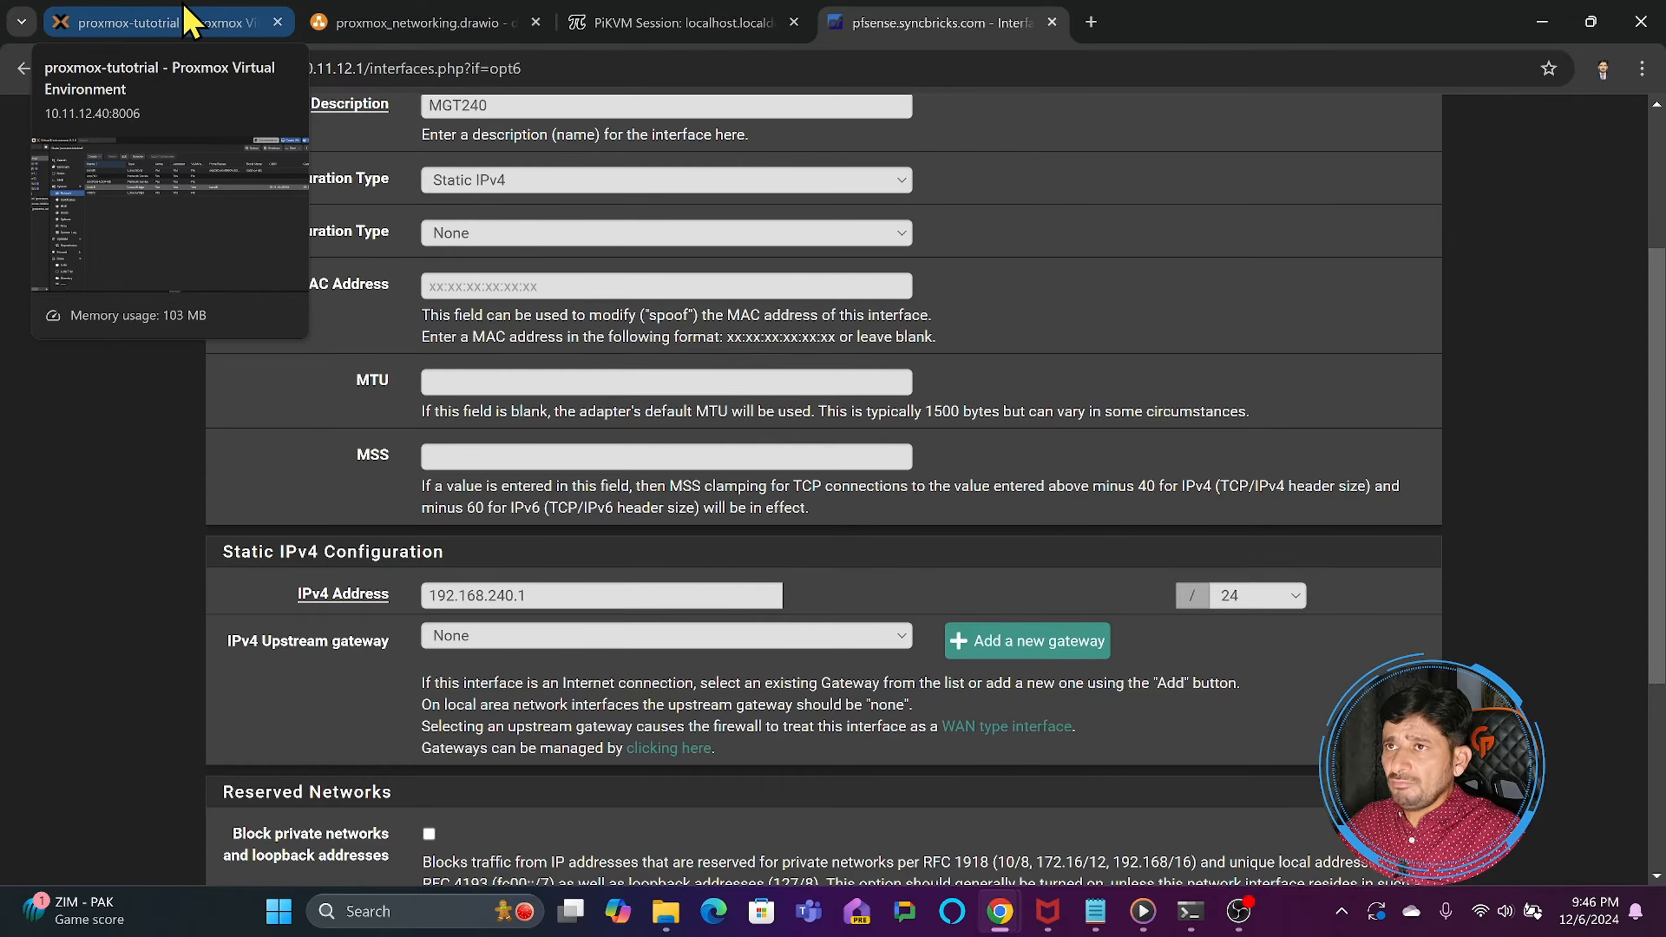
click(190, 22)
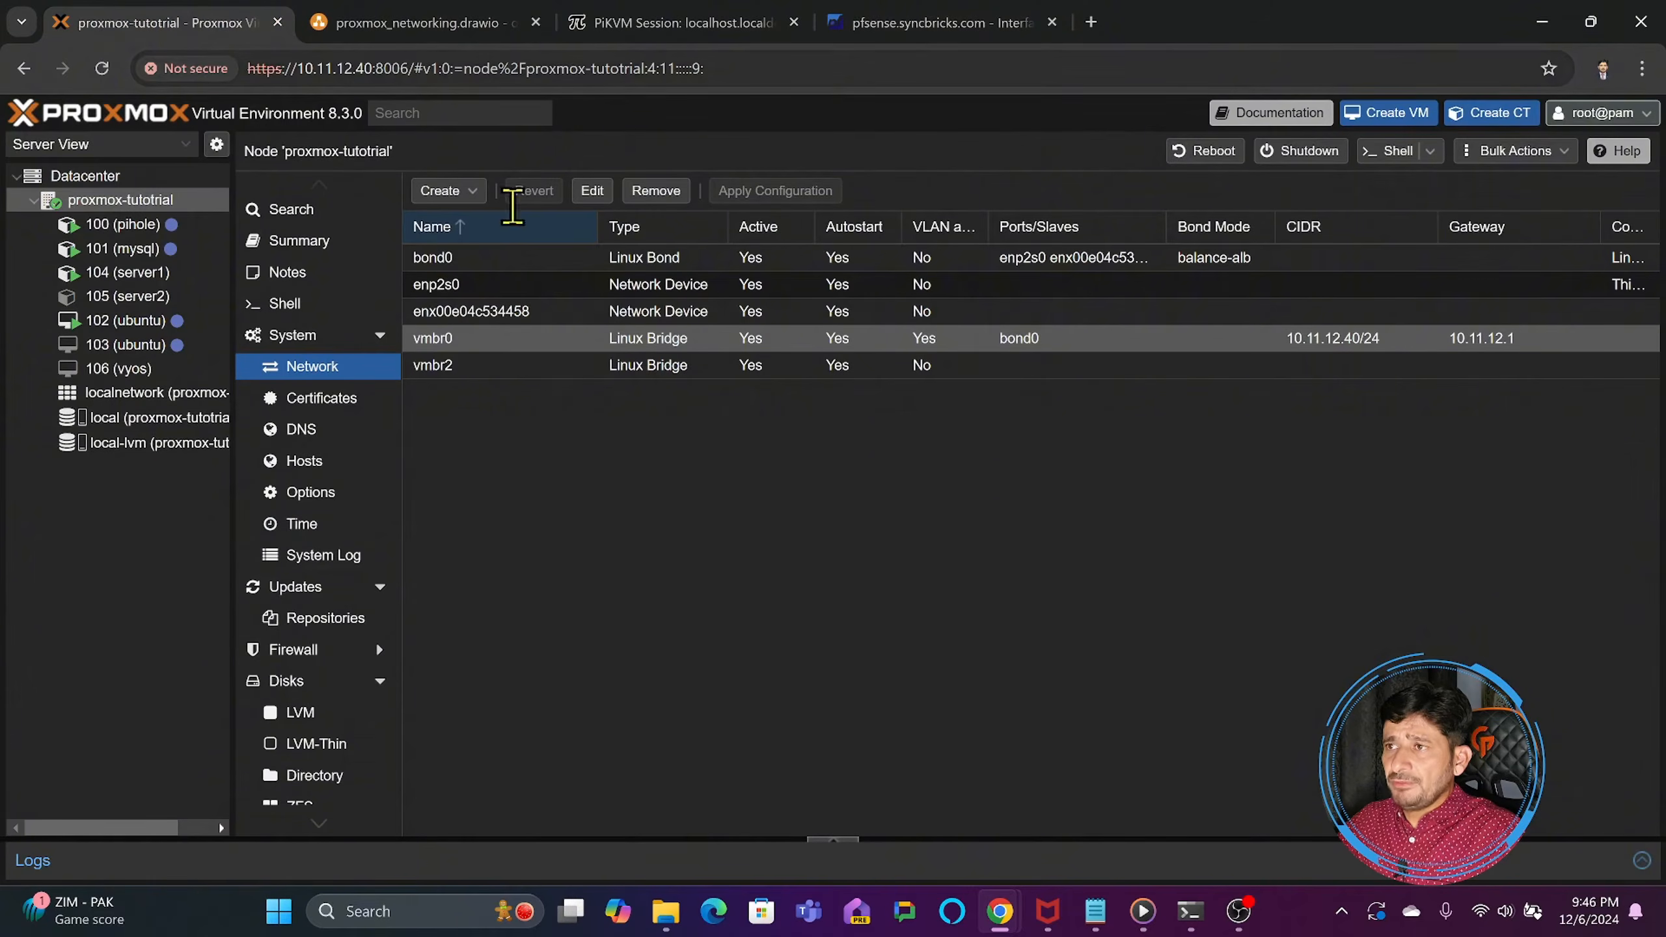
- Review the settings of bridge vmbr0, including VLAN awareness and bridge ports, and close them without changes
double_click(426, 338)
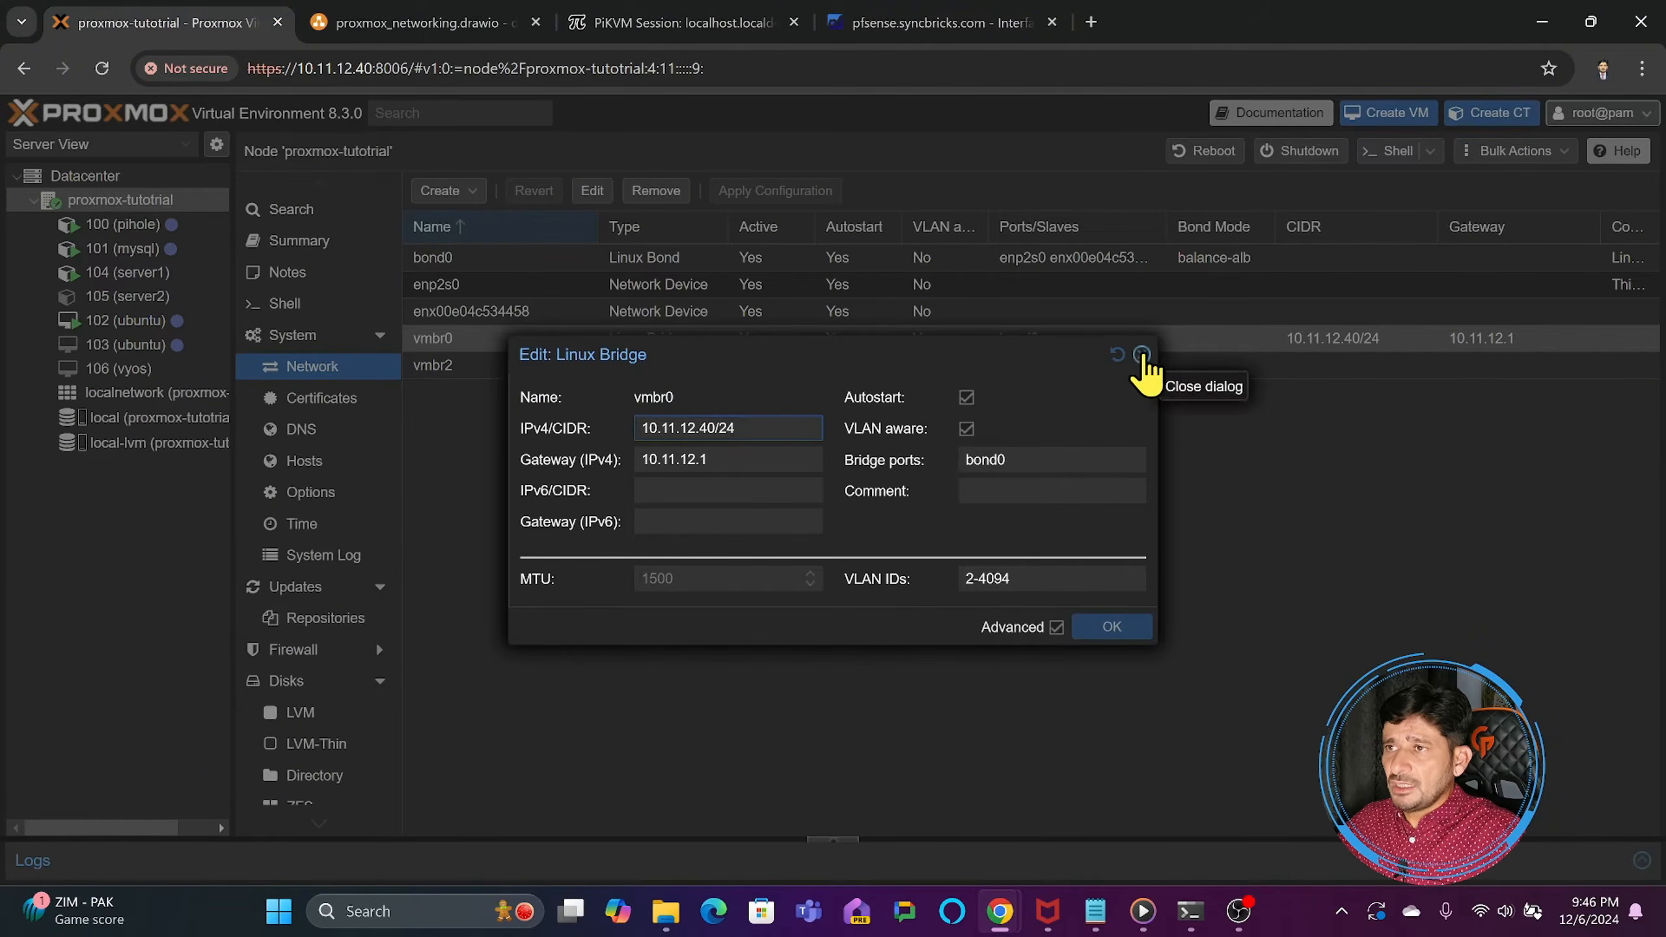
click(1143, 355)
double_click(614, 342)
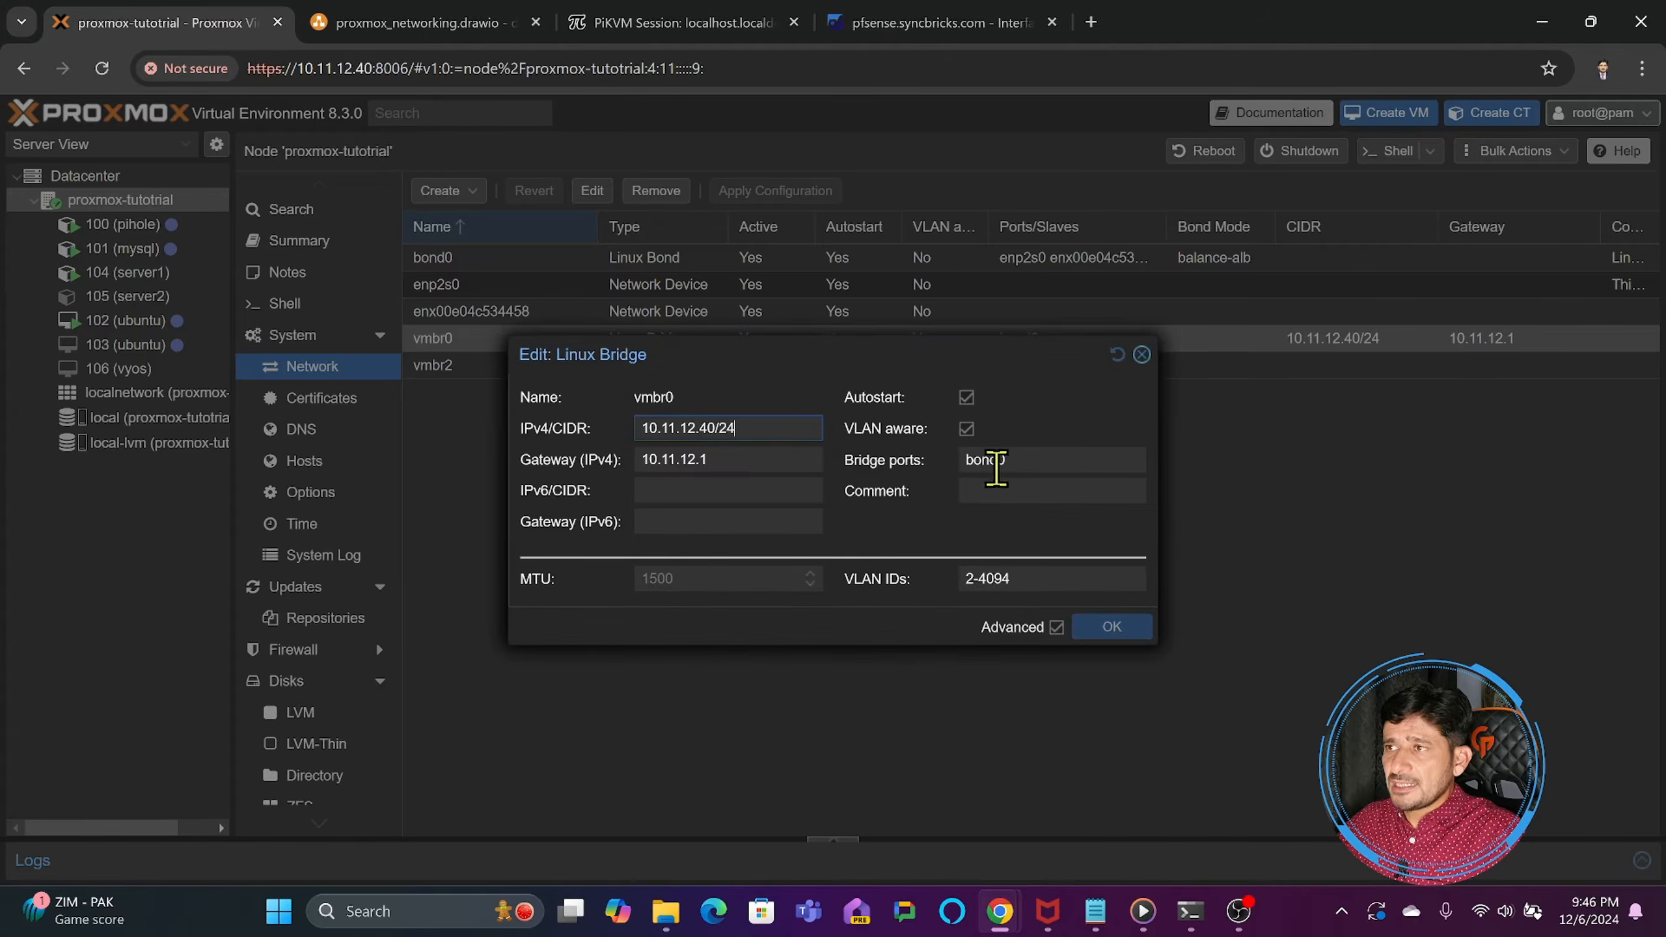
click(1142, 355)
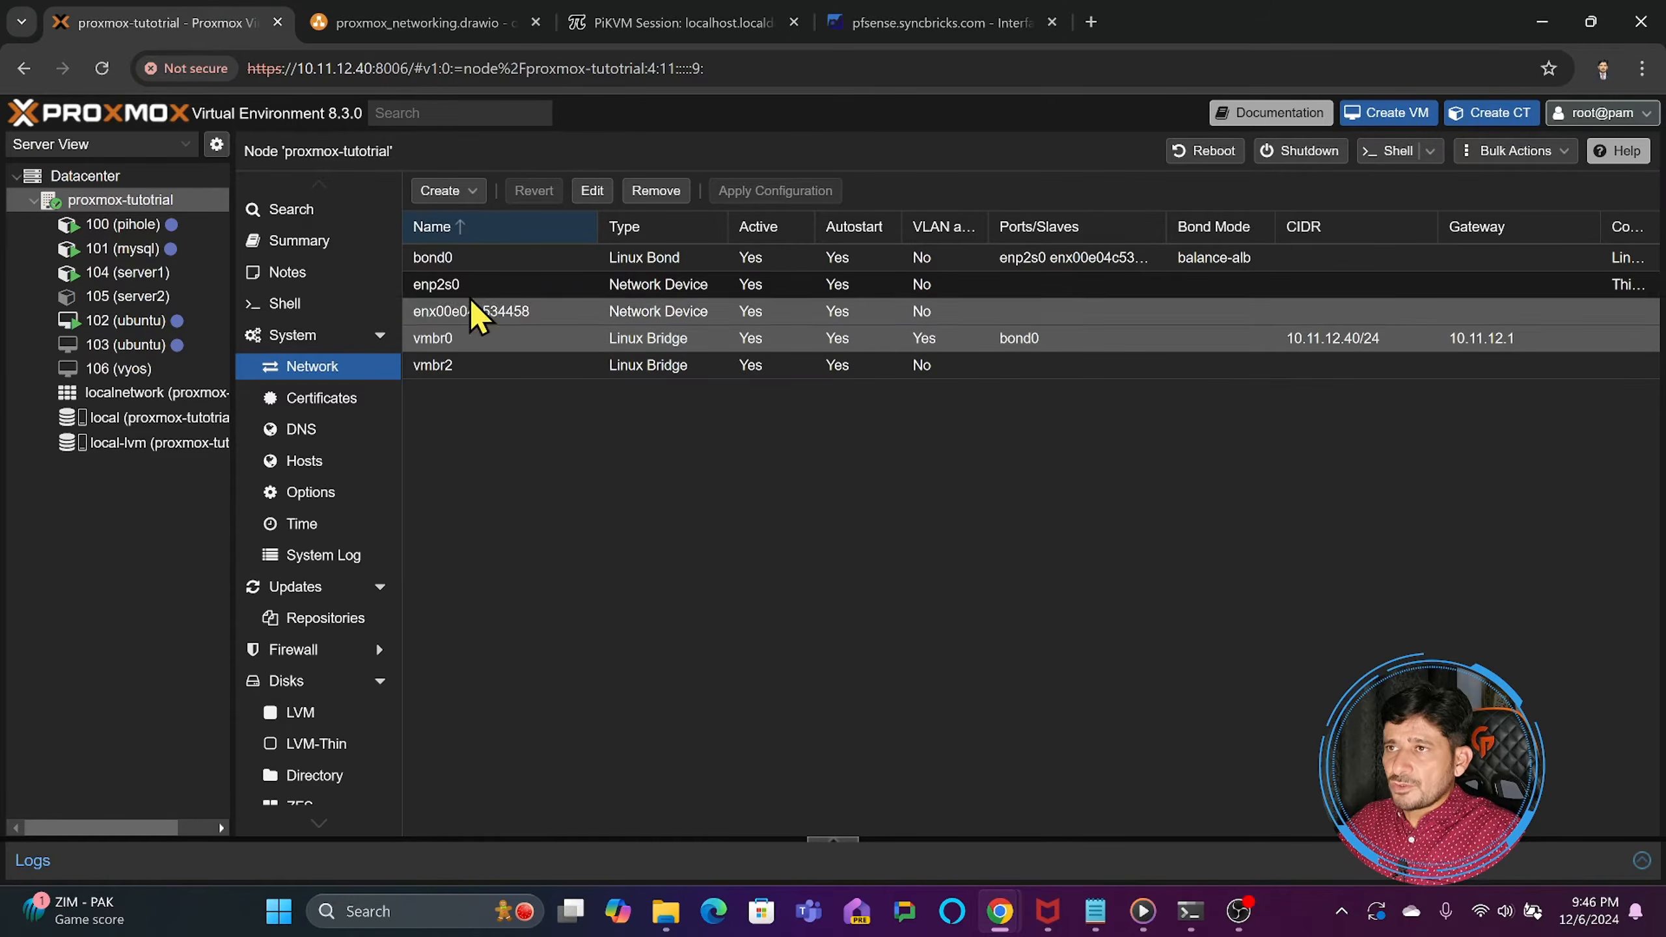
- Create a Linux VLAN named vmbr0.240 on the Proxmox node and review the pending configuration changes
click(469, 196)
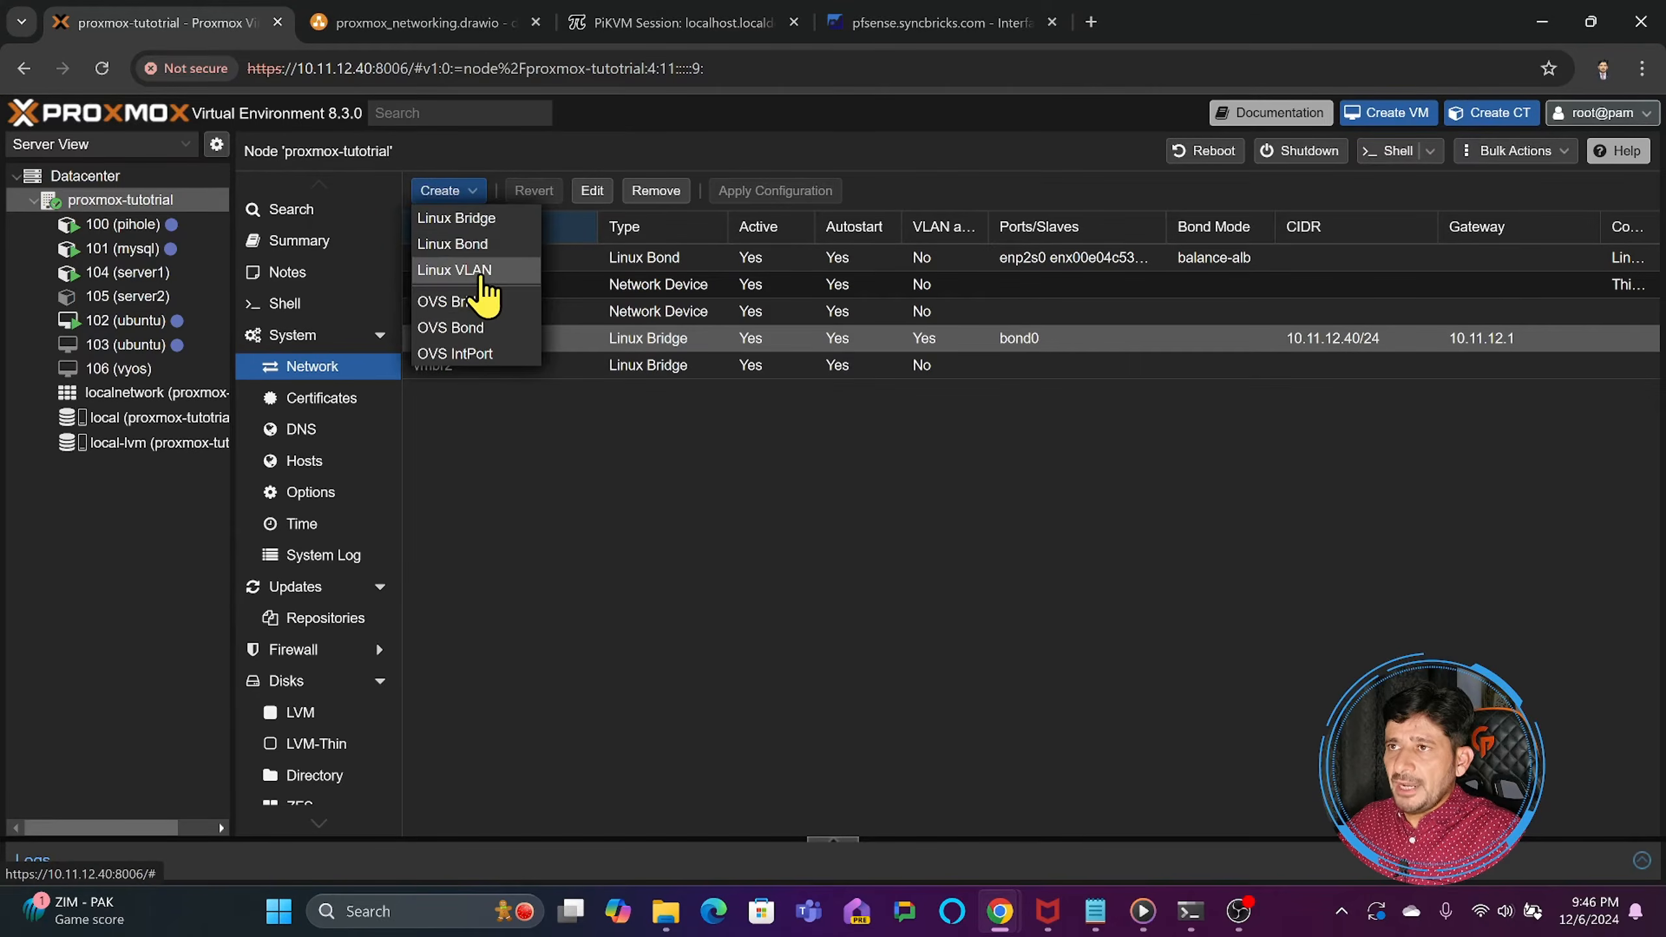
click(474, 268)
click(719, 386)
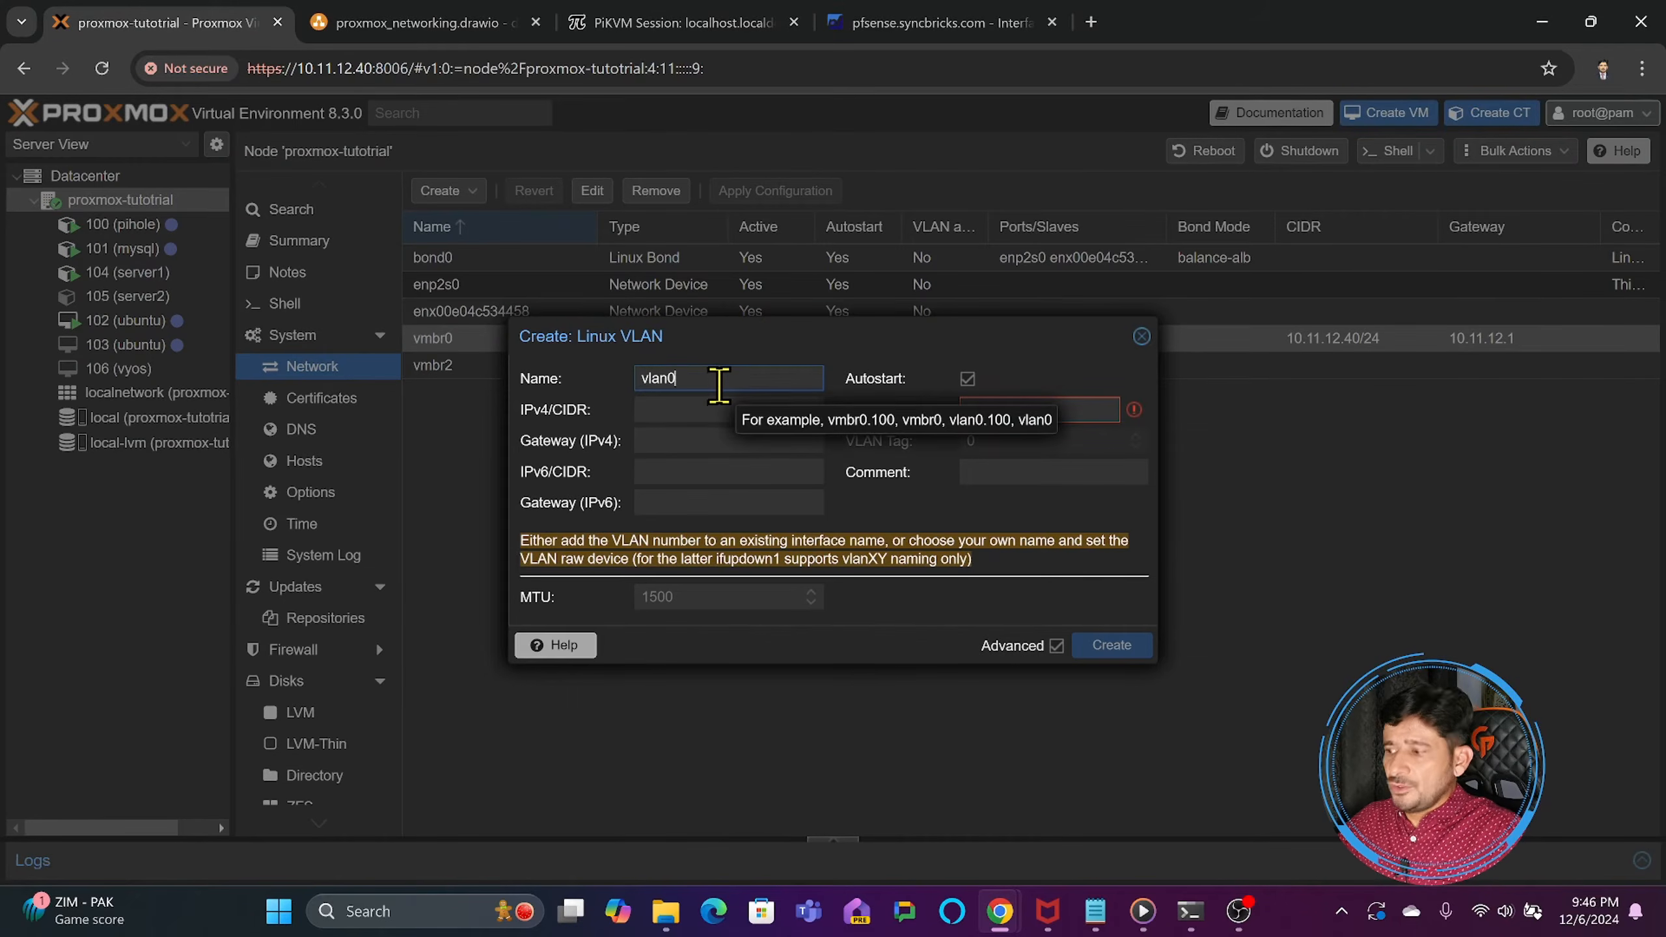
text(.240)
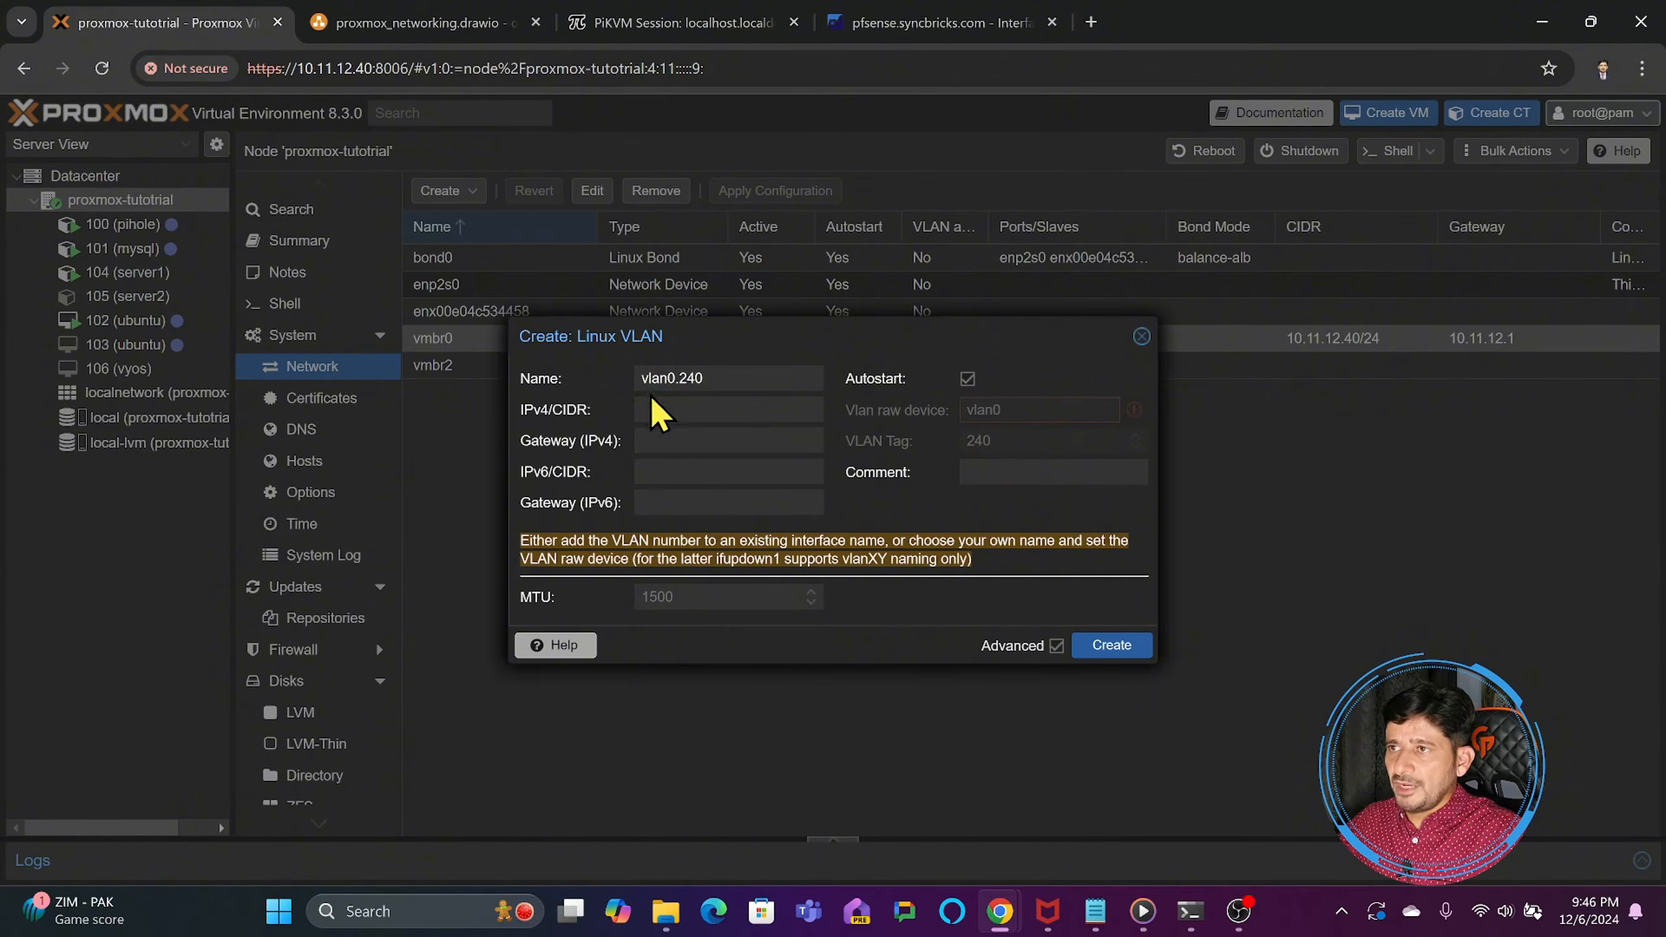
drag(676, 379, 595, 390)
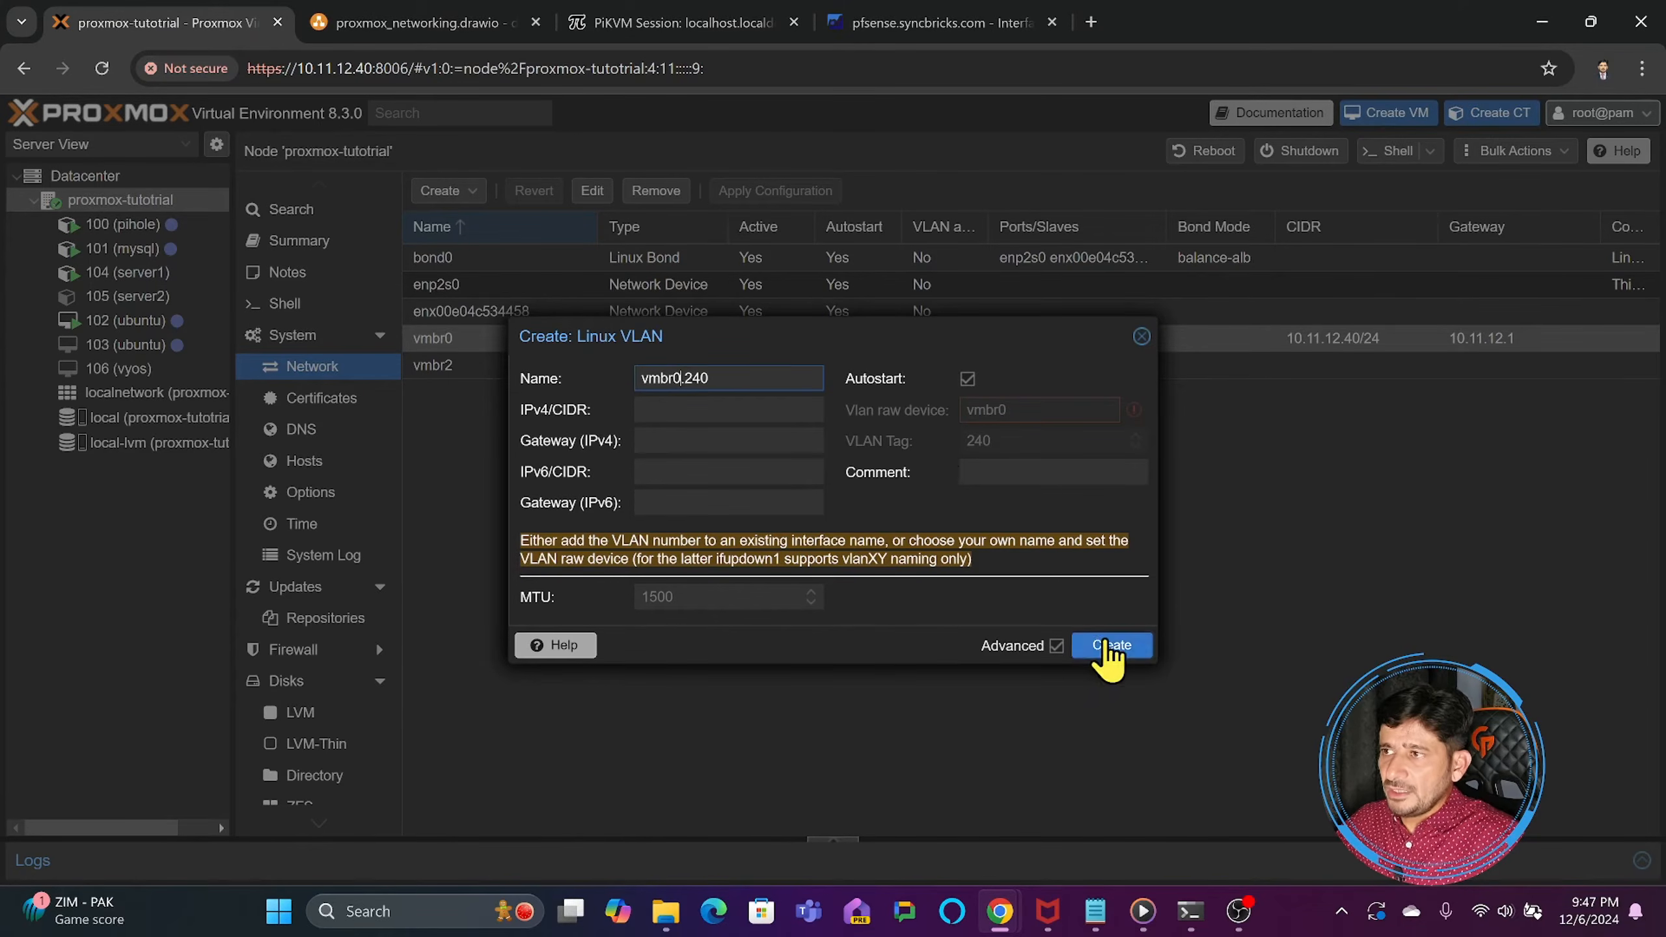
click(1110, 646)
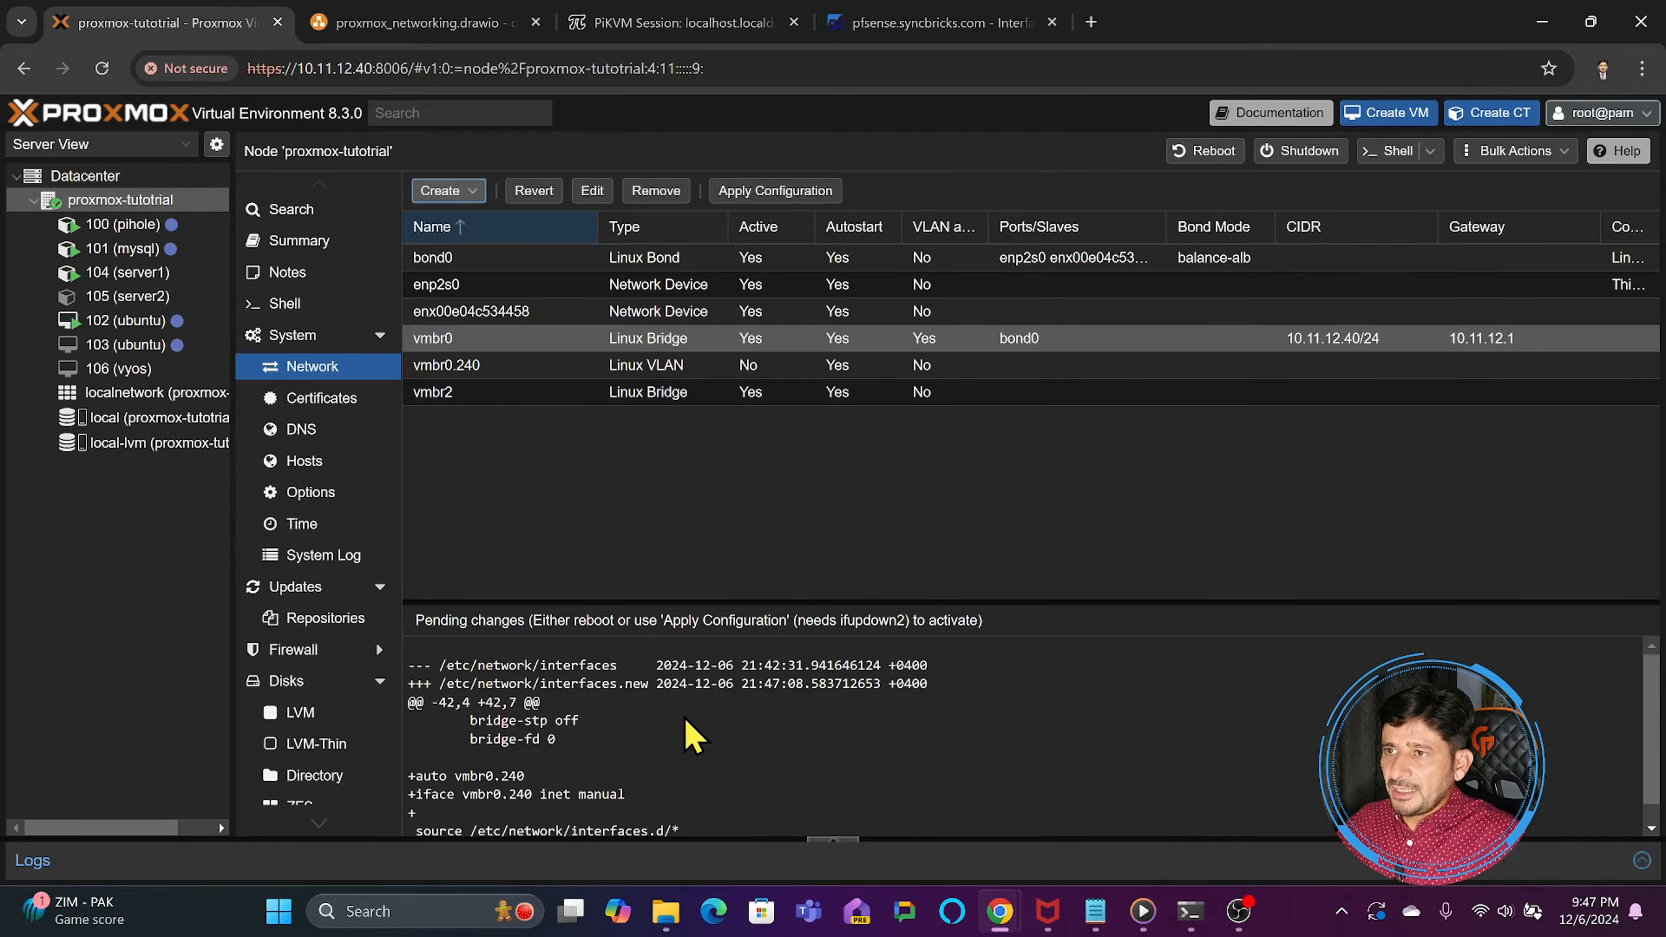
scroll(692, 735, down, 1)
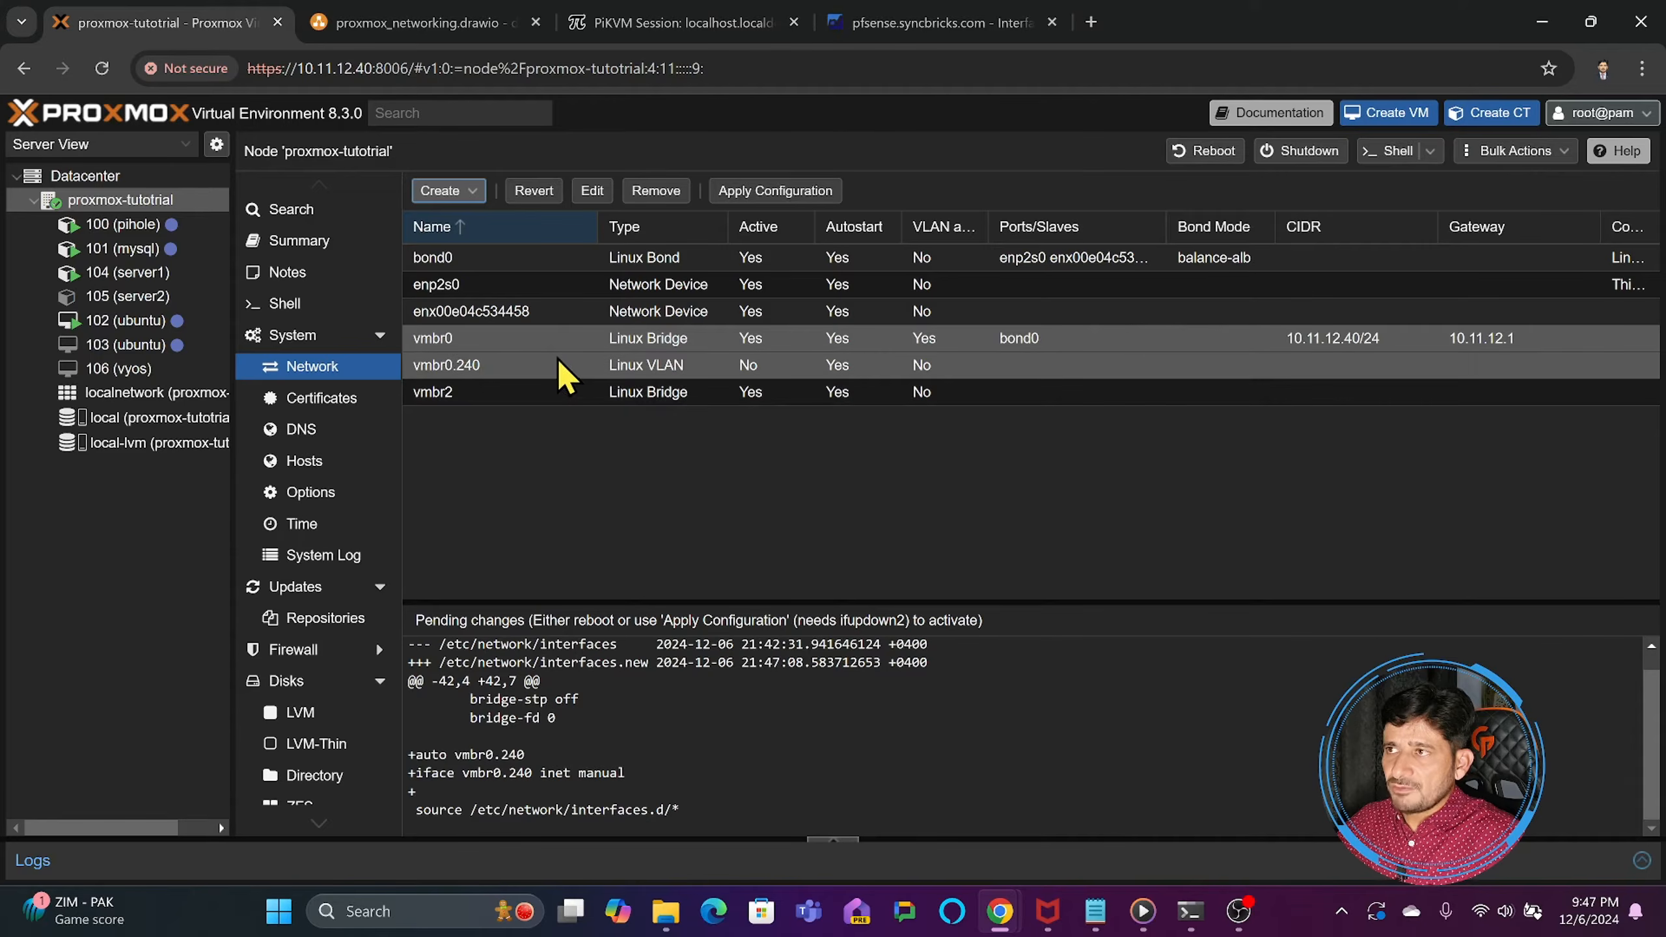
- Open the vmbr0.240 VLAN for editing and enter 192.168.240.40 as its IPv4 address
click(460, 377)
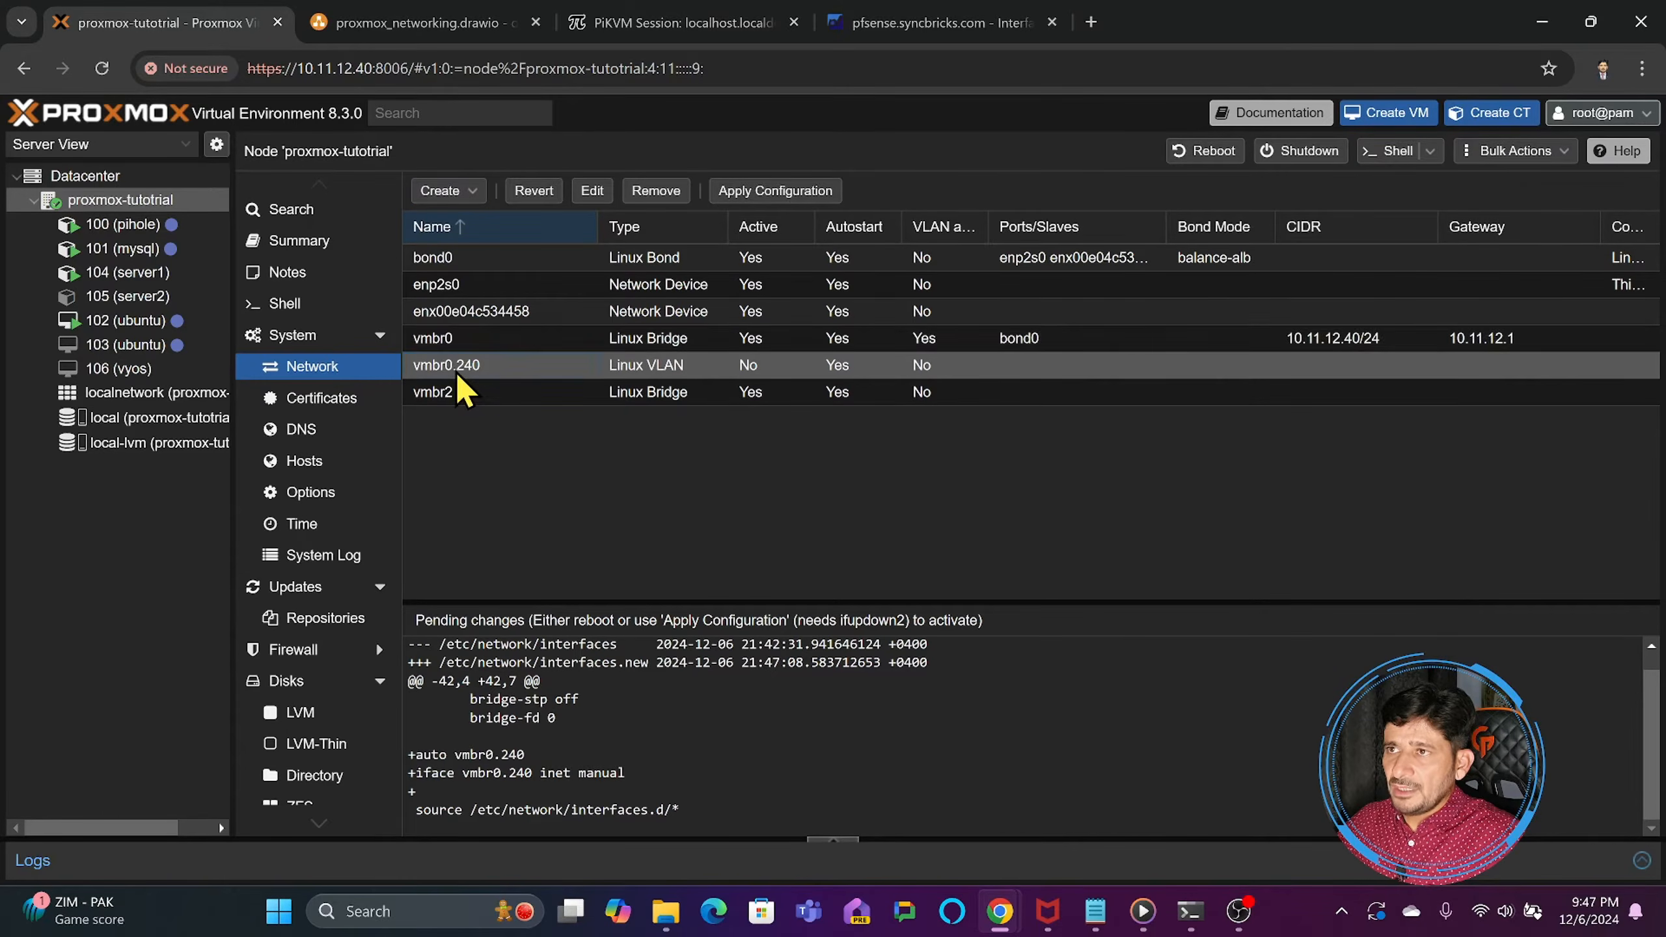
double_click(458, 378)
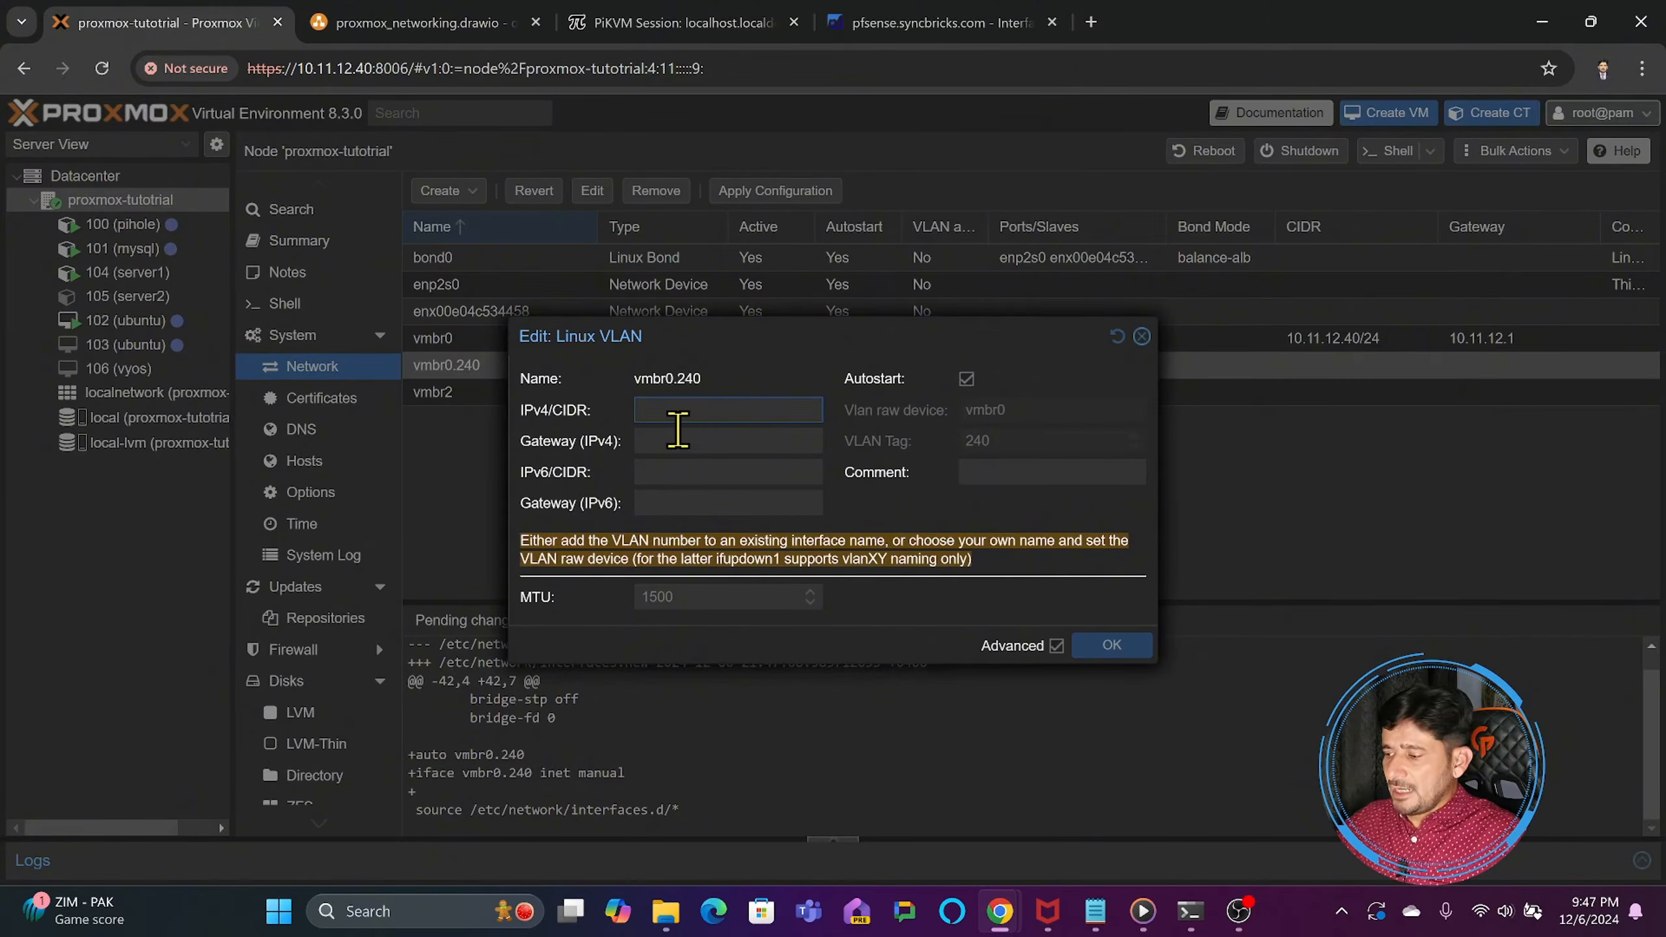
text(192.168.240.40)
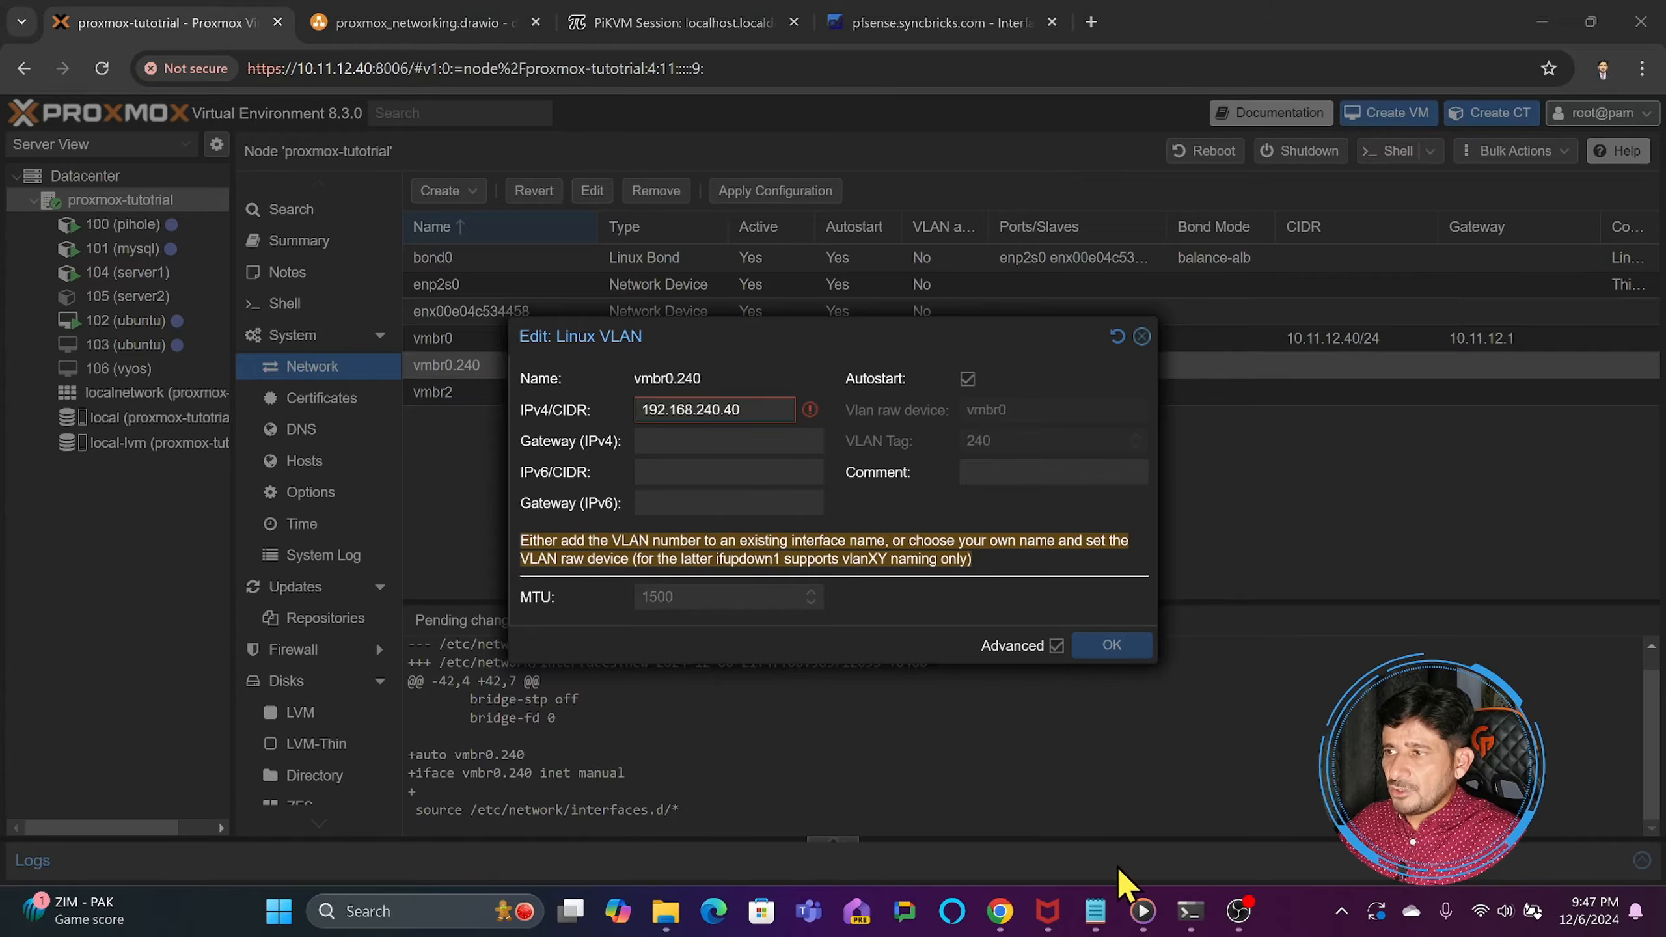
- Switch to Command Prompt, stop the running ping, start a continuous ping of 192.168.240.40 with -t, and return to Proxmox
click(1192, 913)
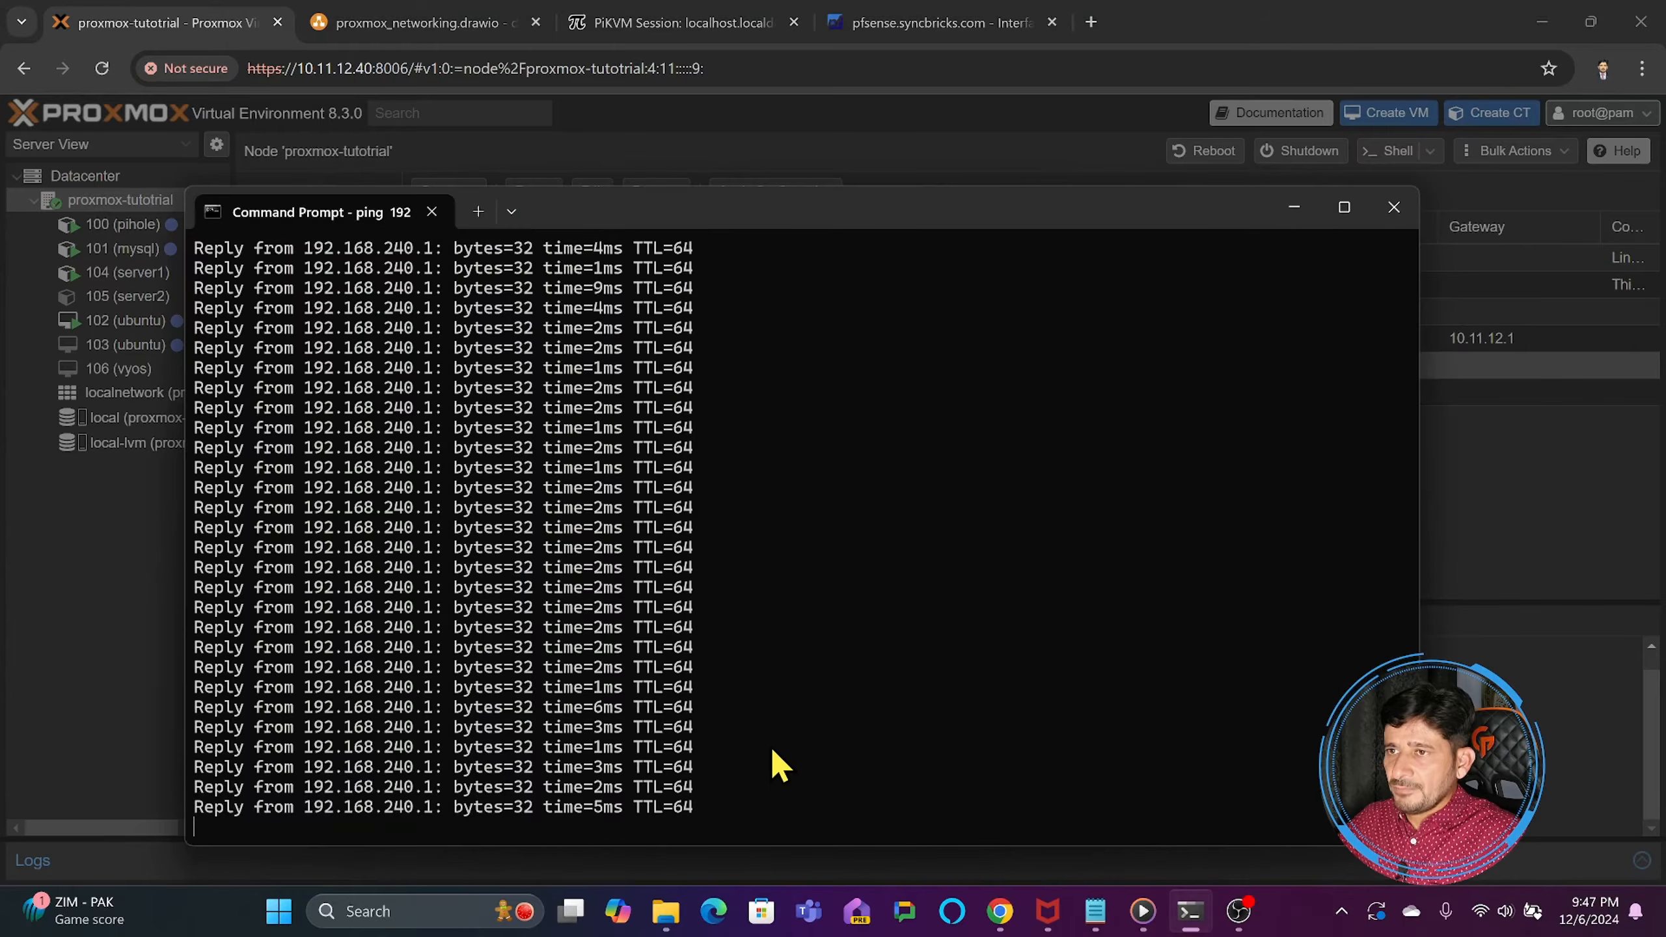
key(ctrl+c)
key(Up)
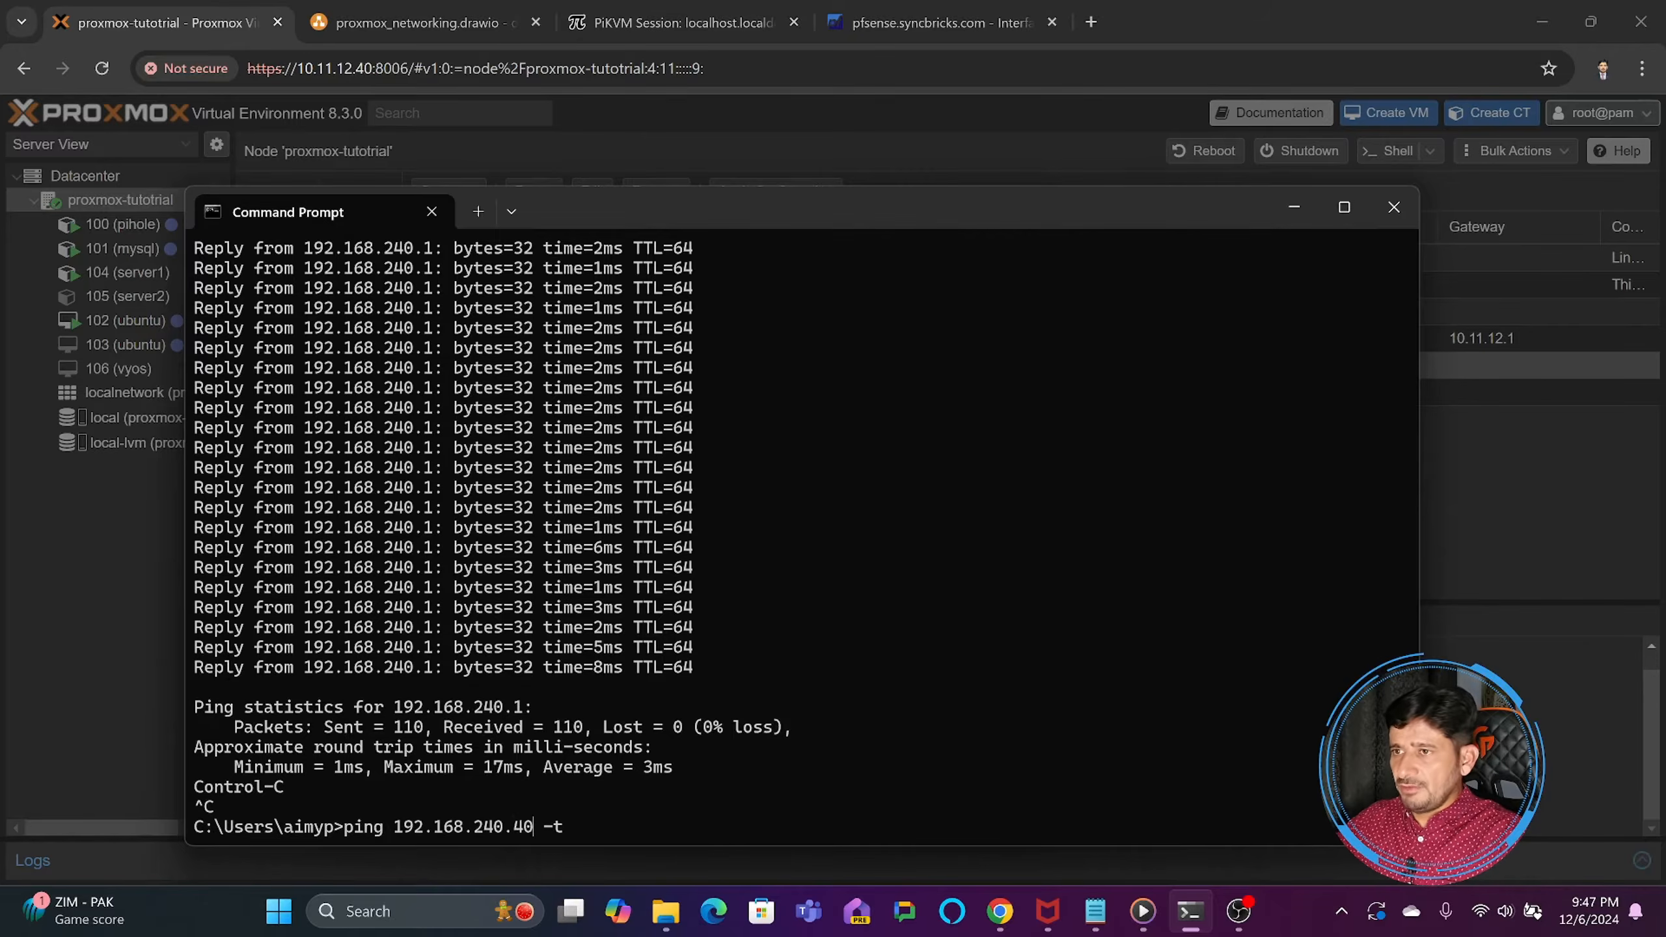
key(Return)
click(1471, 587)
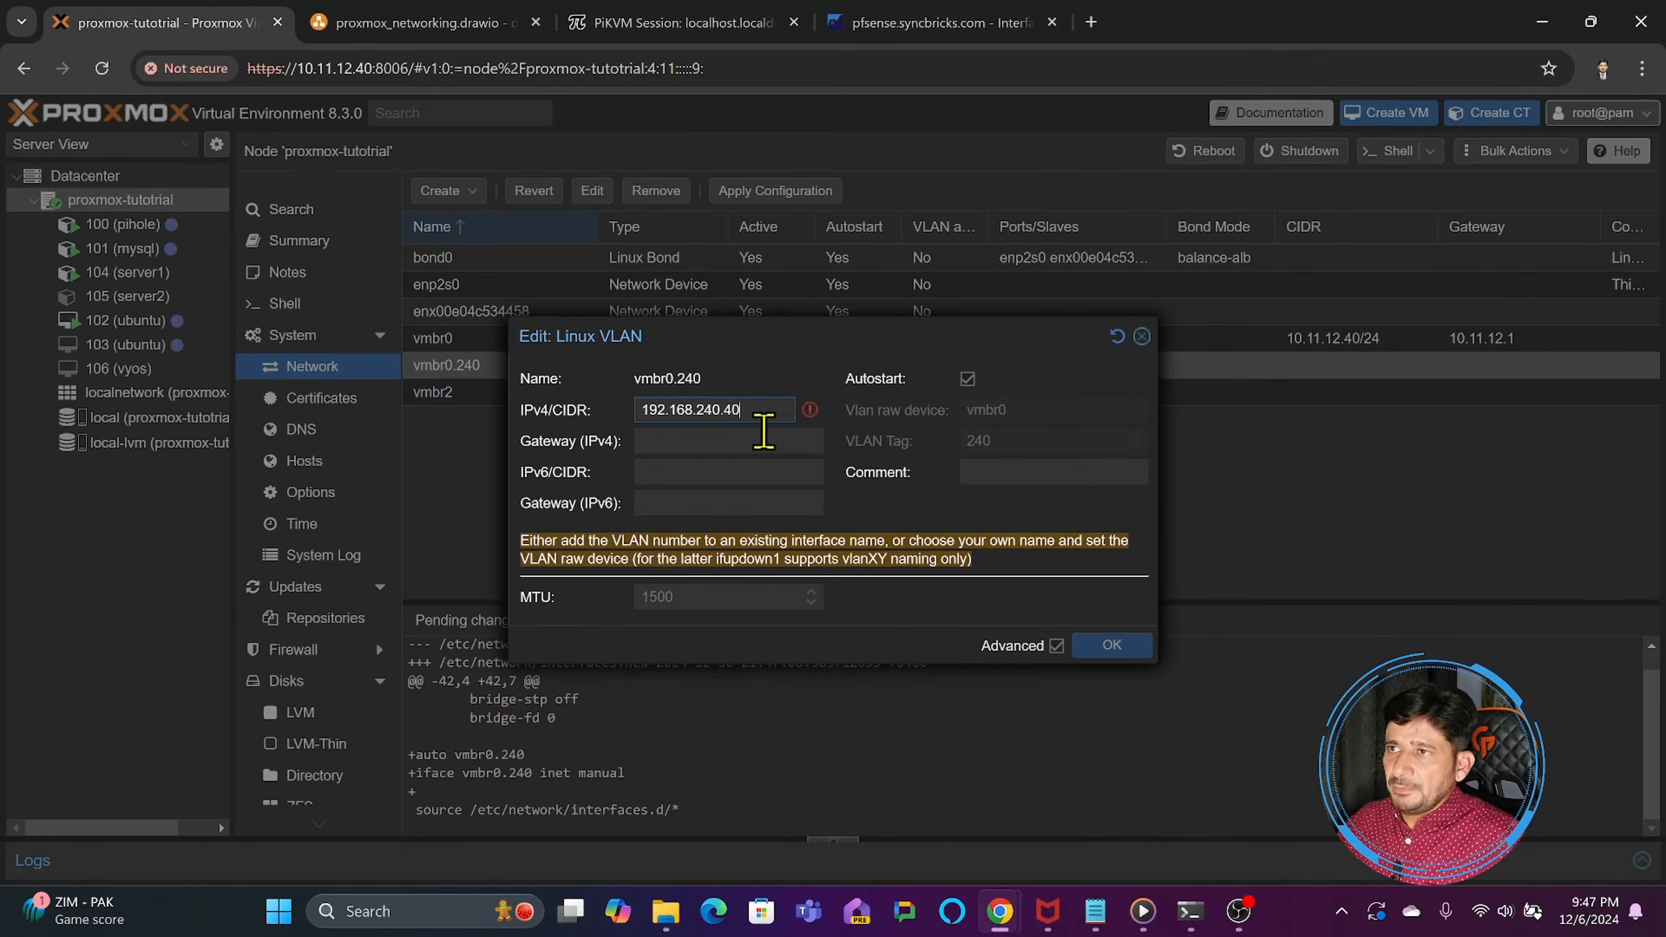
- Complete the IPv4/CIDR of vmbr0.240 as 192.168.240.40/24 and save the VLAN without a gateway
text(4)
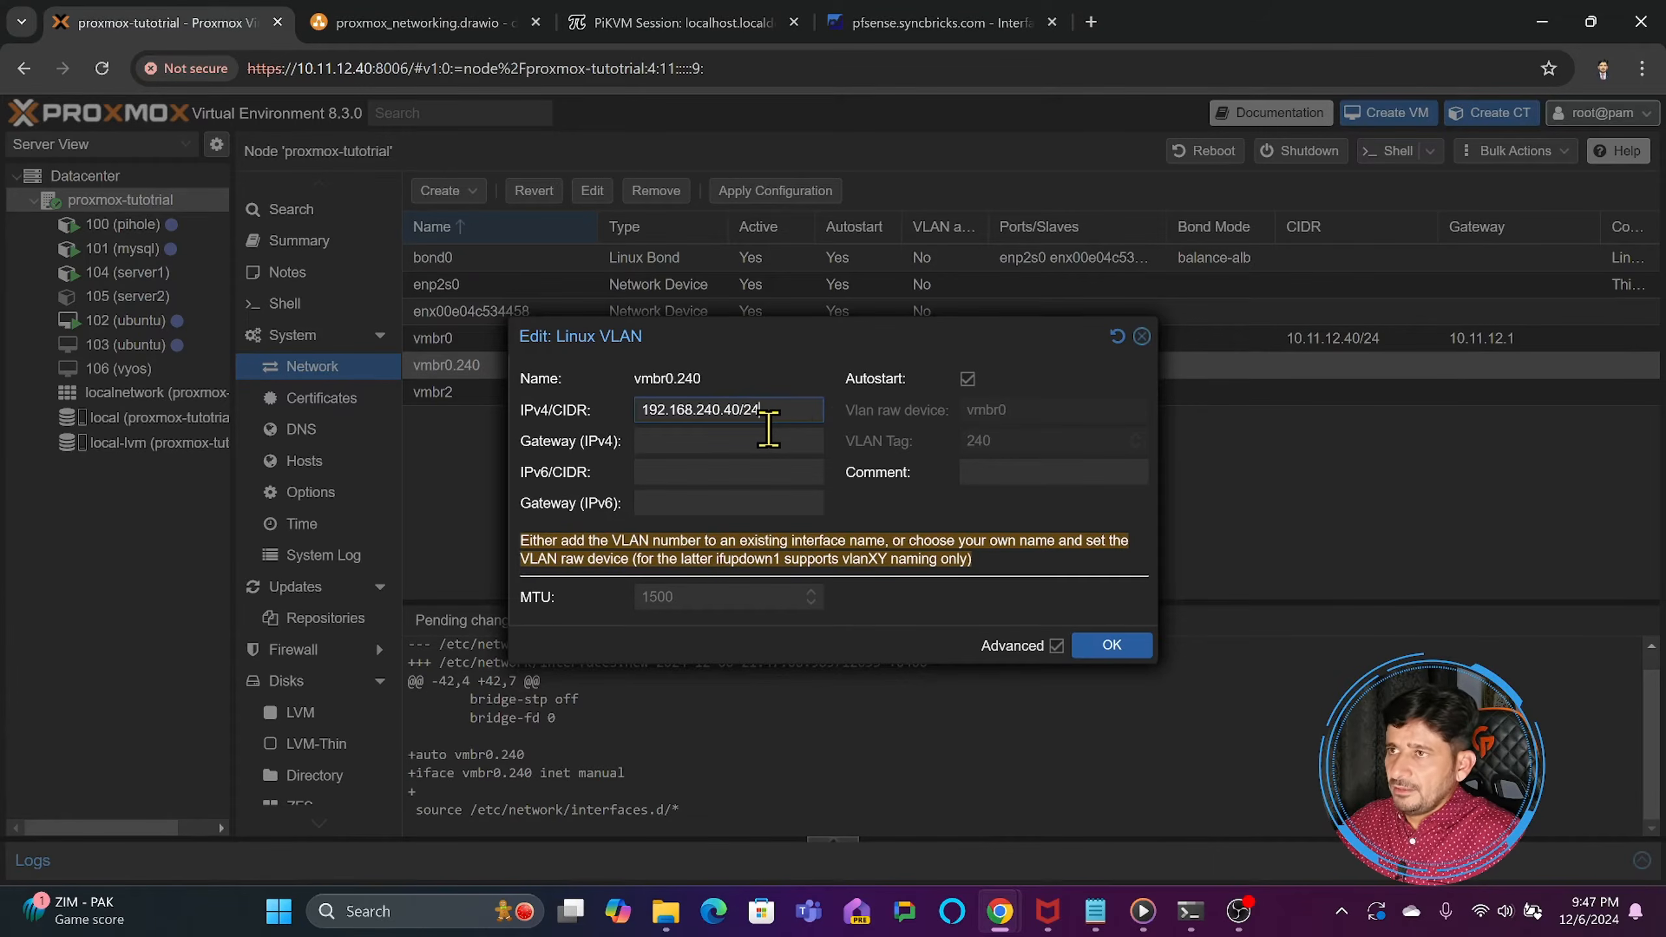
click(674, 443)
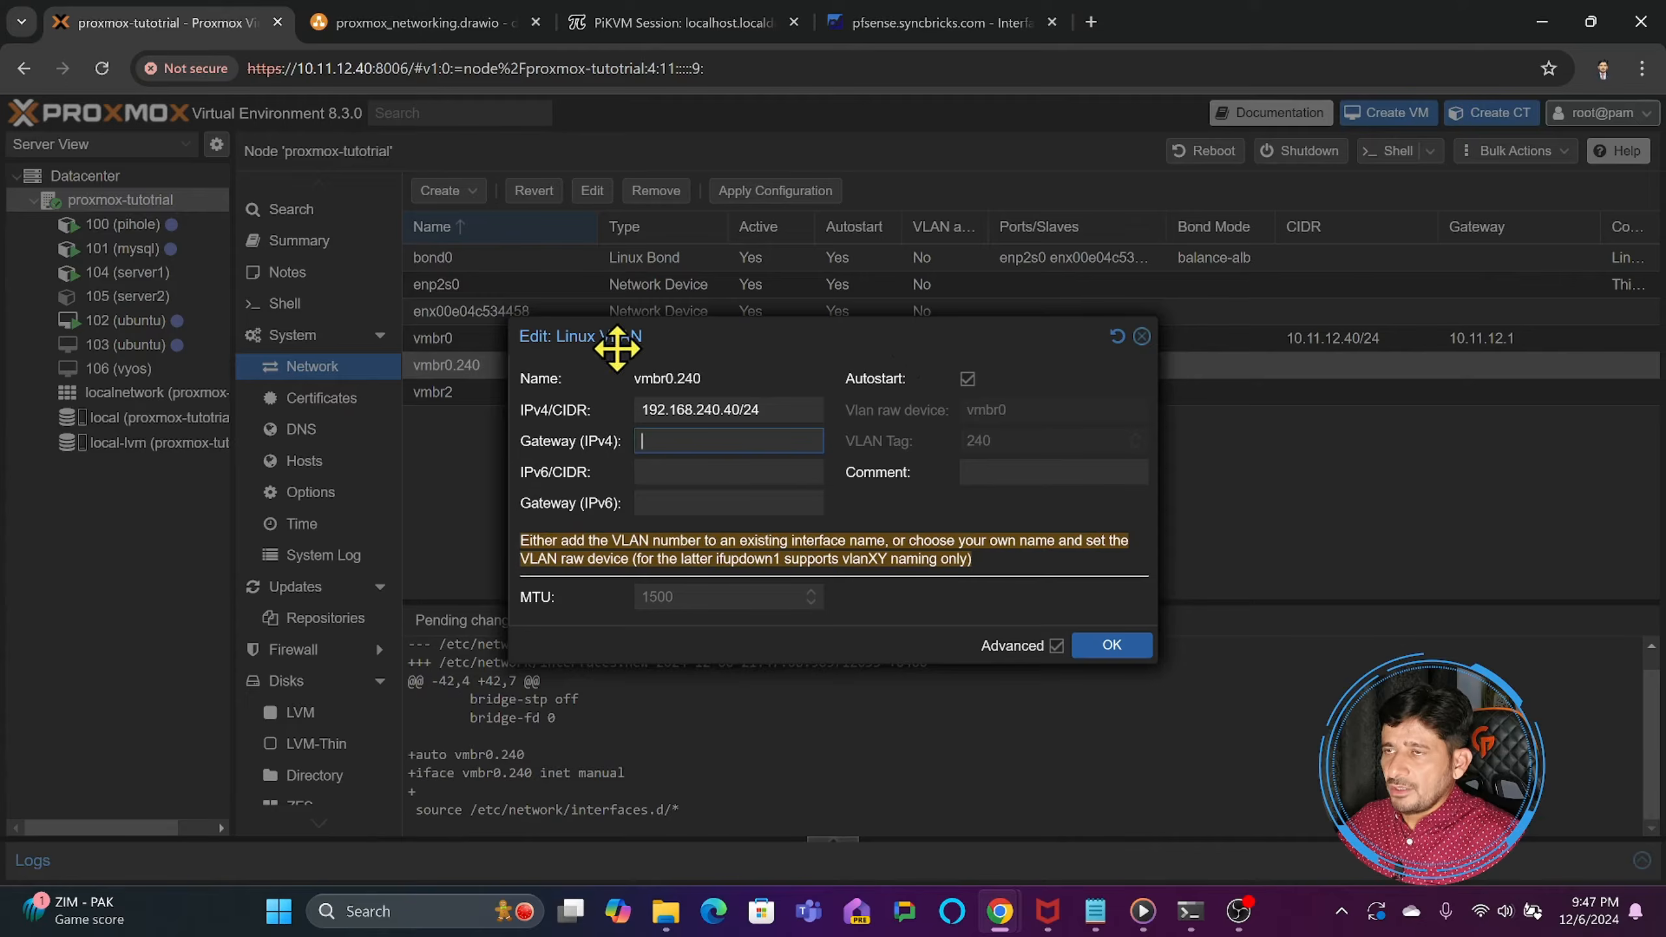
drag(564, 338, 735, 321)
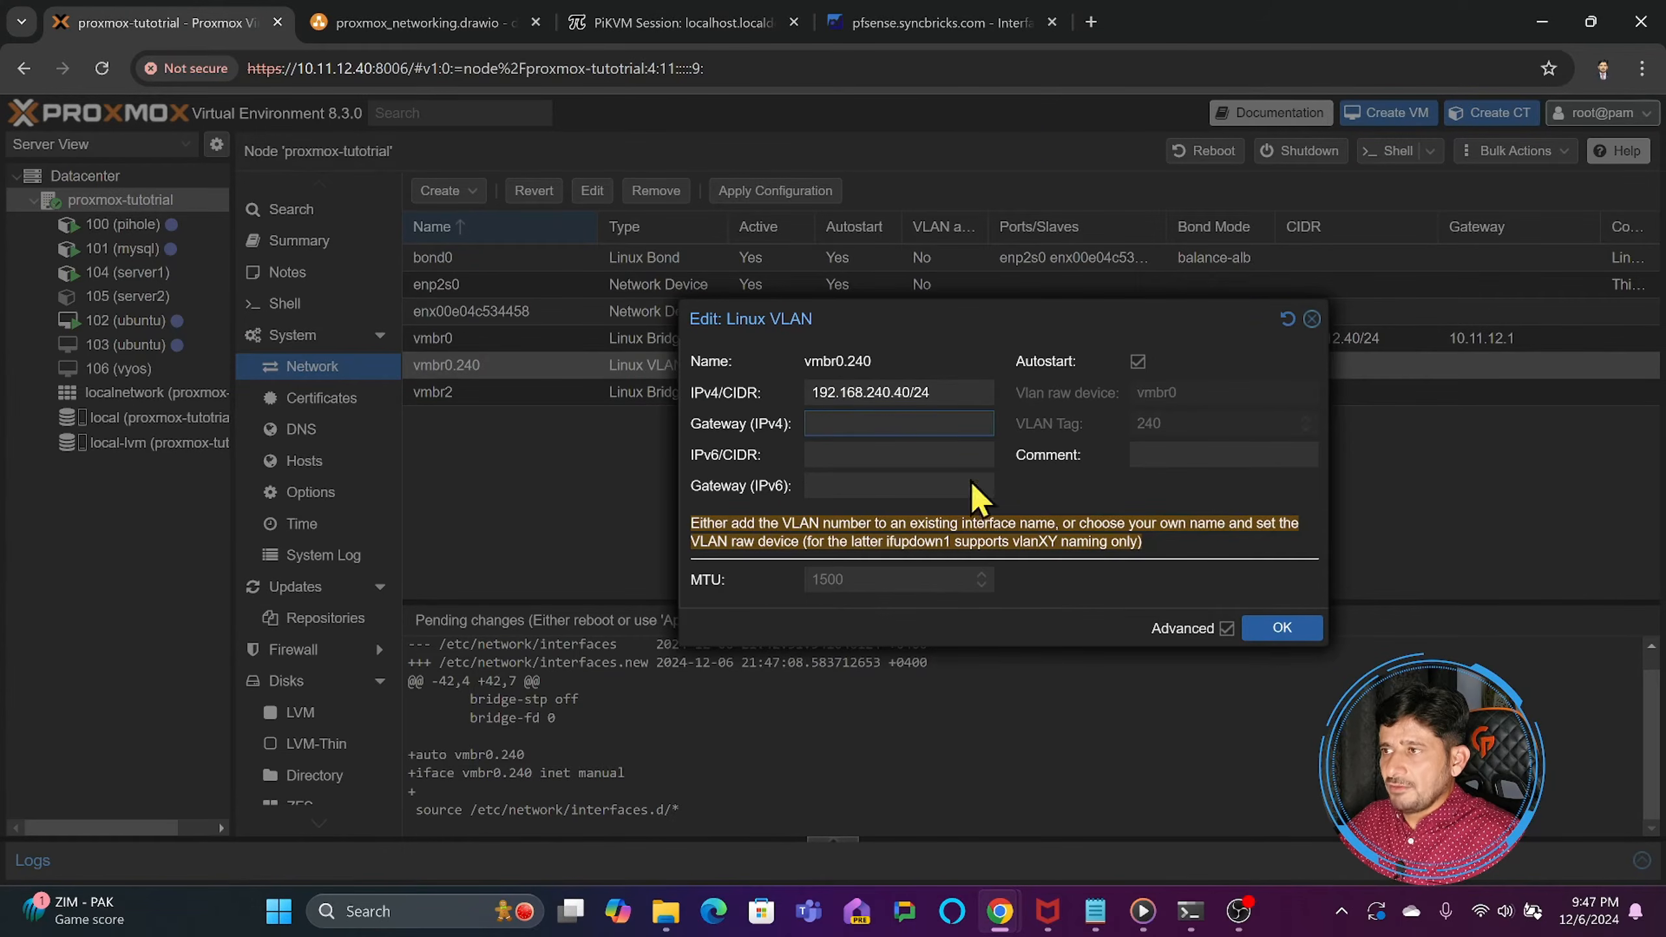
click(1272, 630)
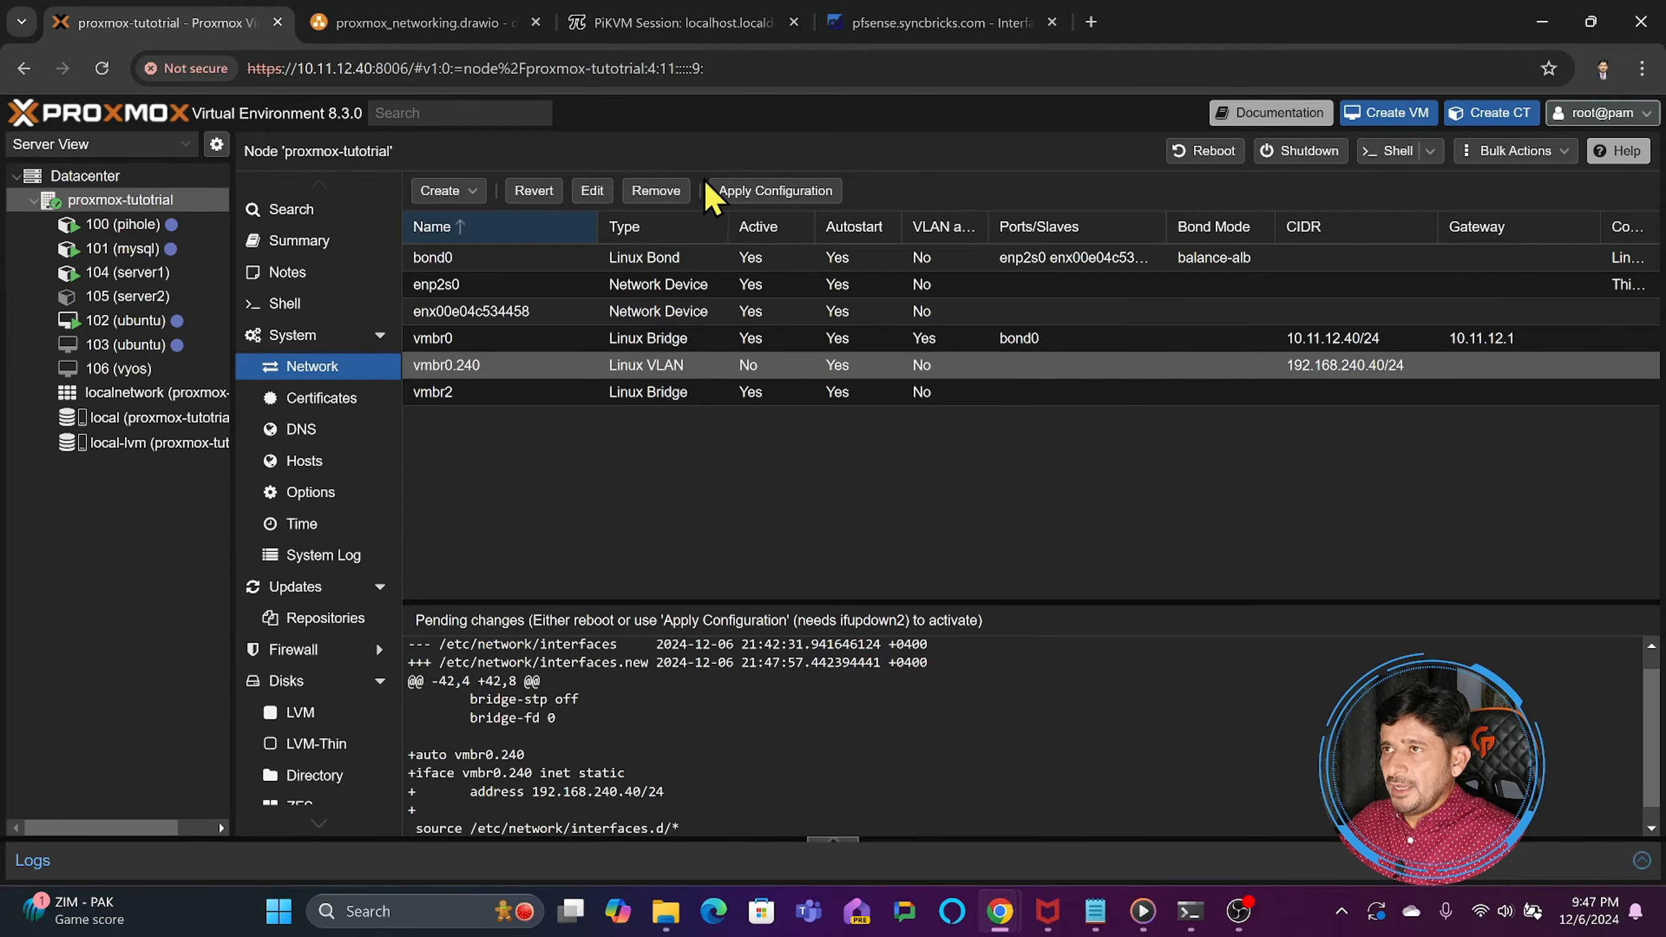
- Apply the pending network changes on the node and check the continuous ping of 192.168.240.40 in Command Prompt
click(730, 191)
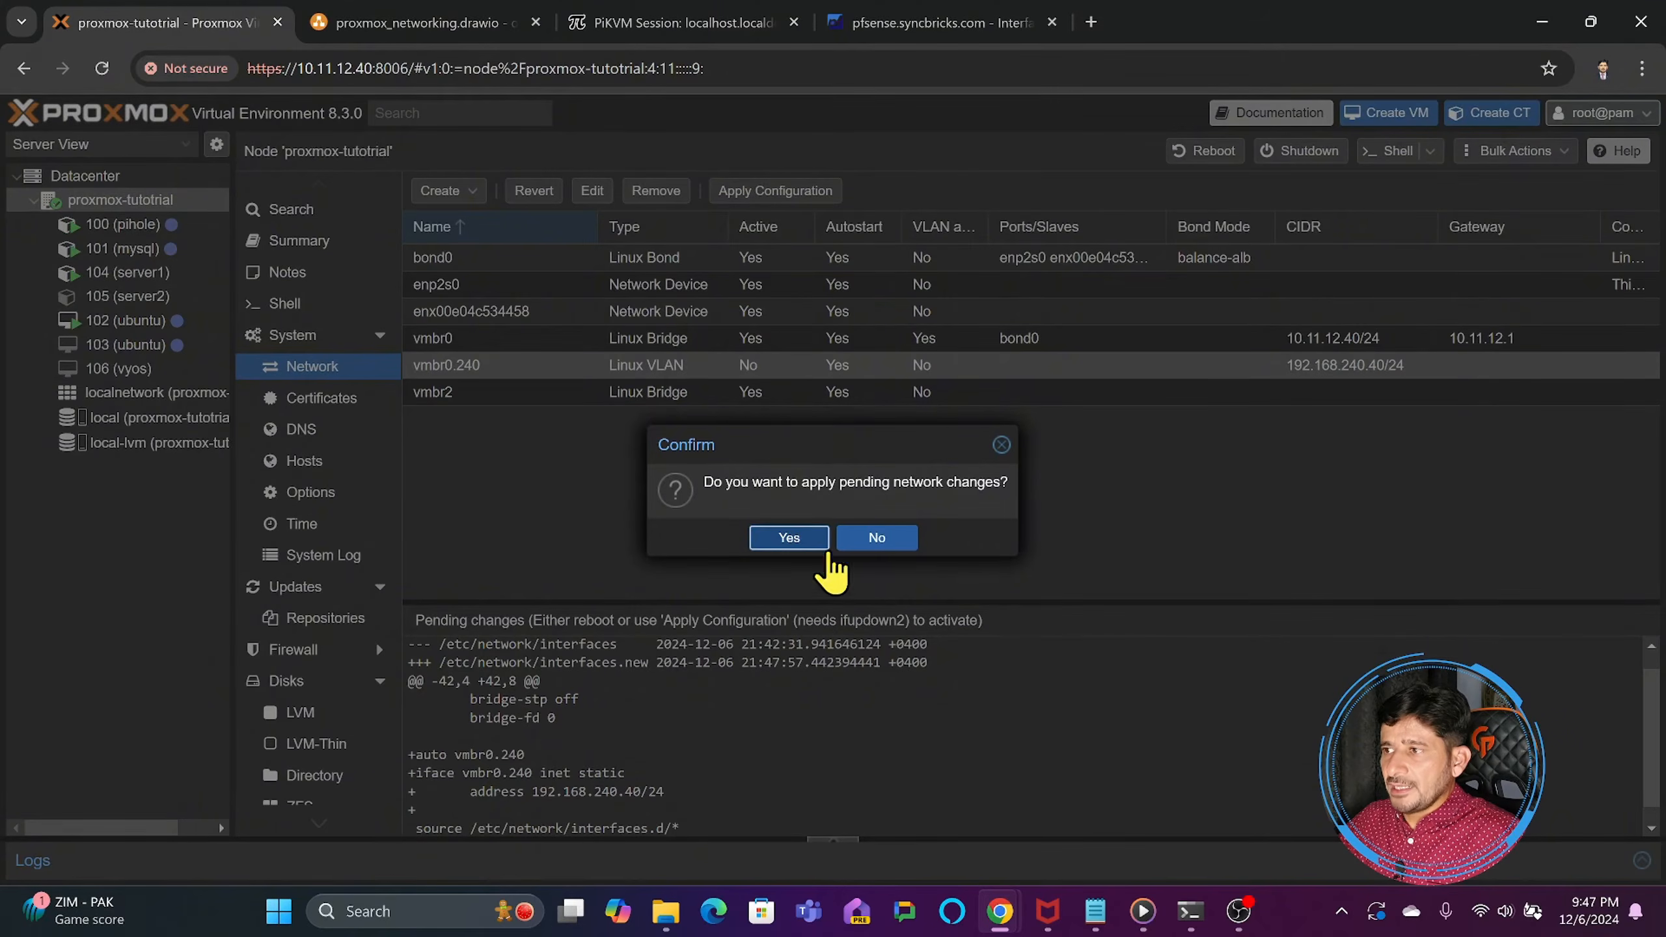
click(1190, 912)
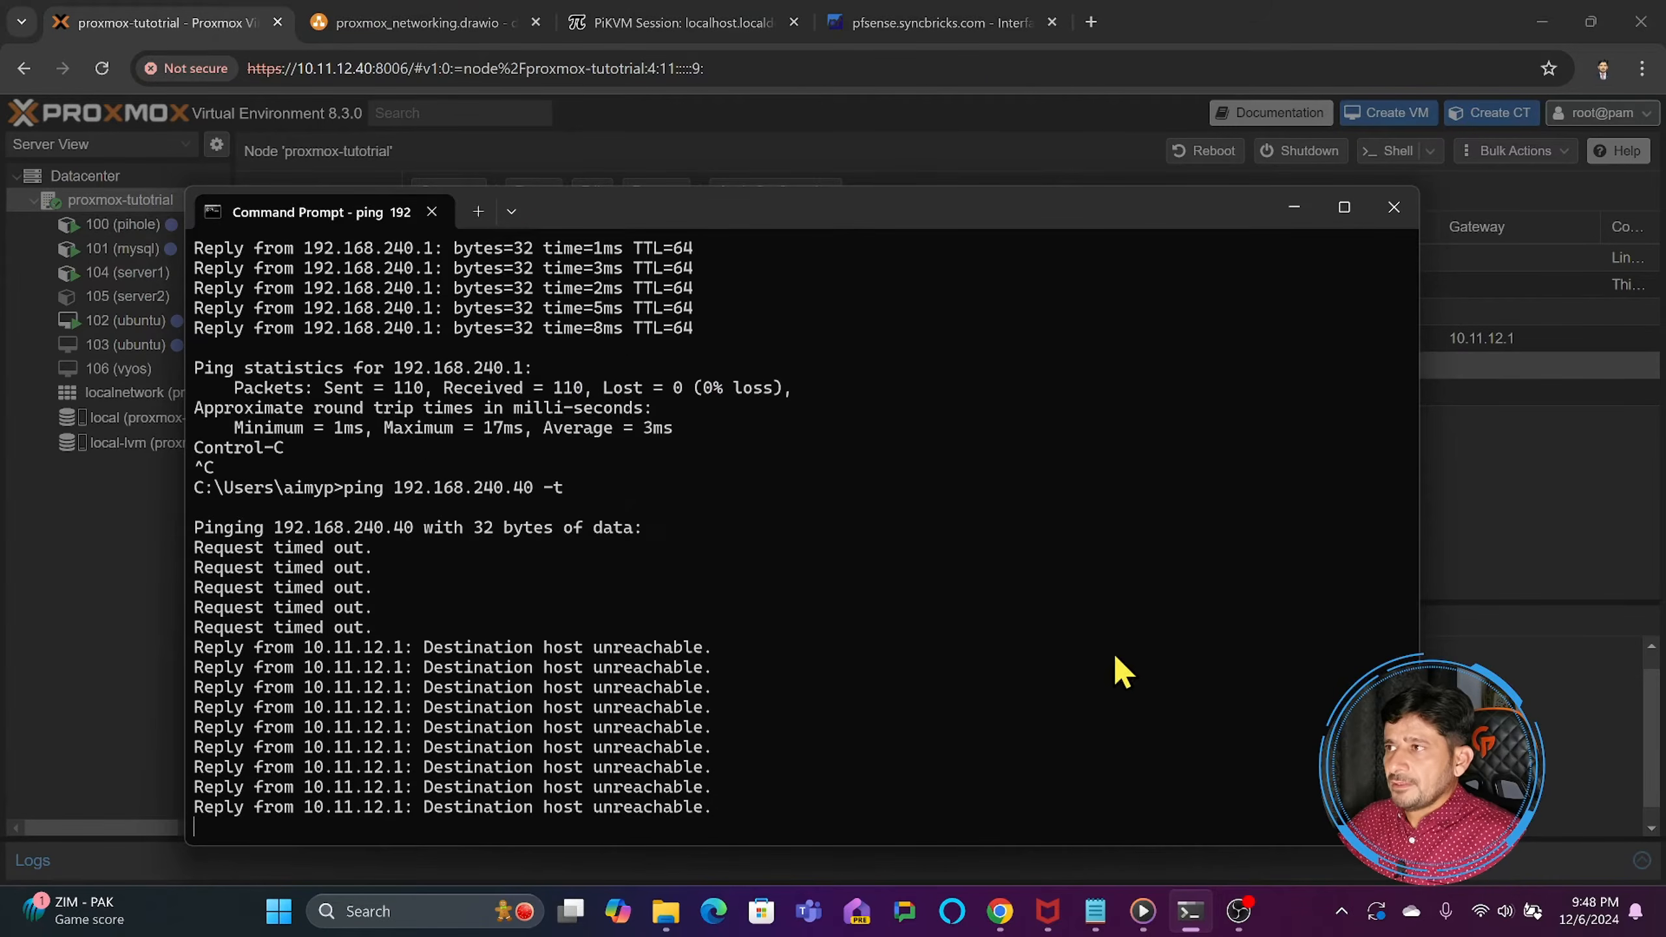
click(1453, 693)
click(789, 542)
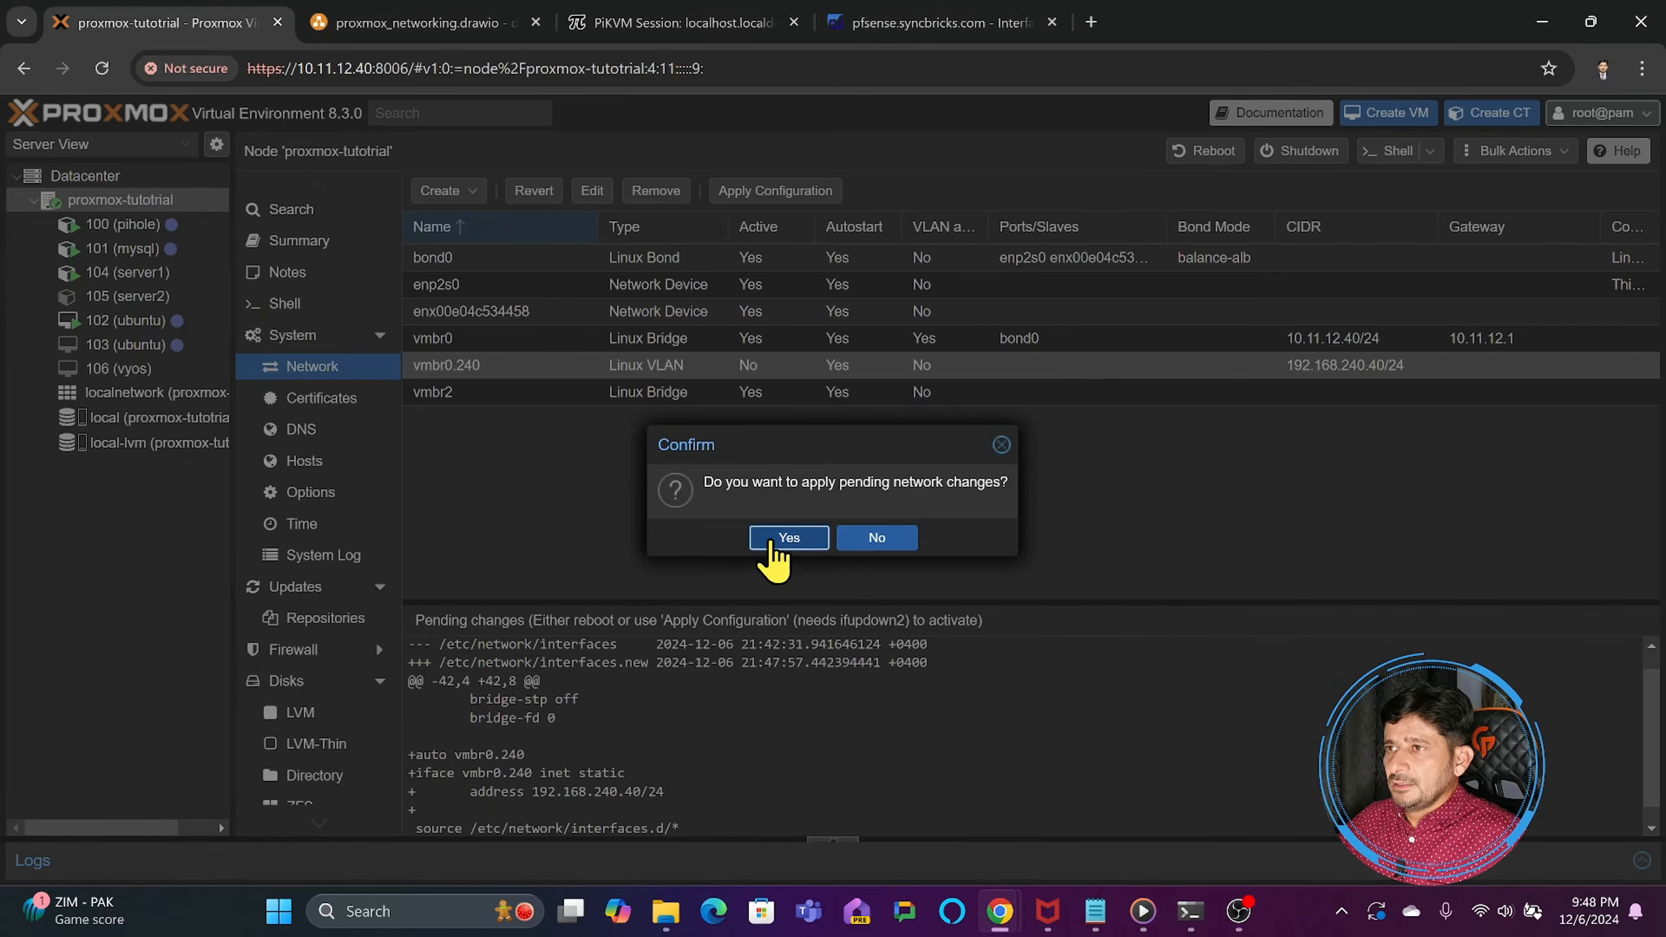
click(1192, 914)
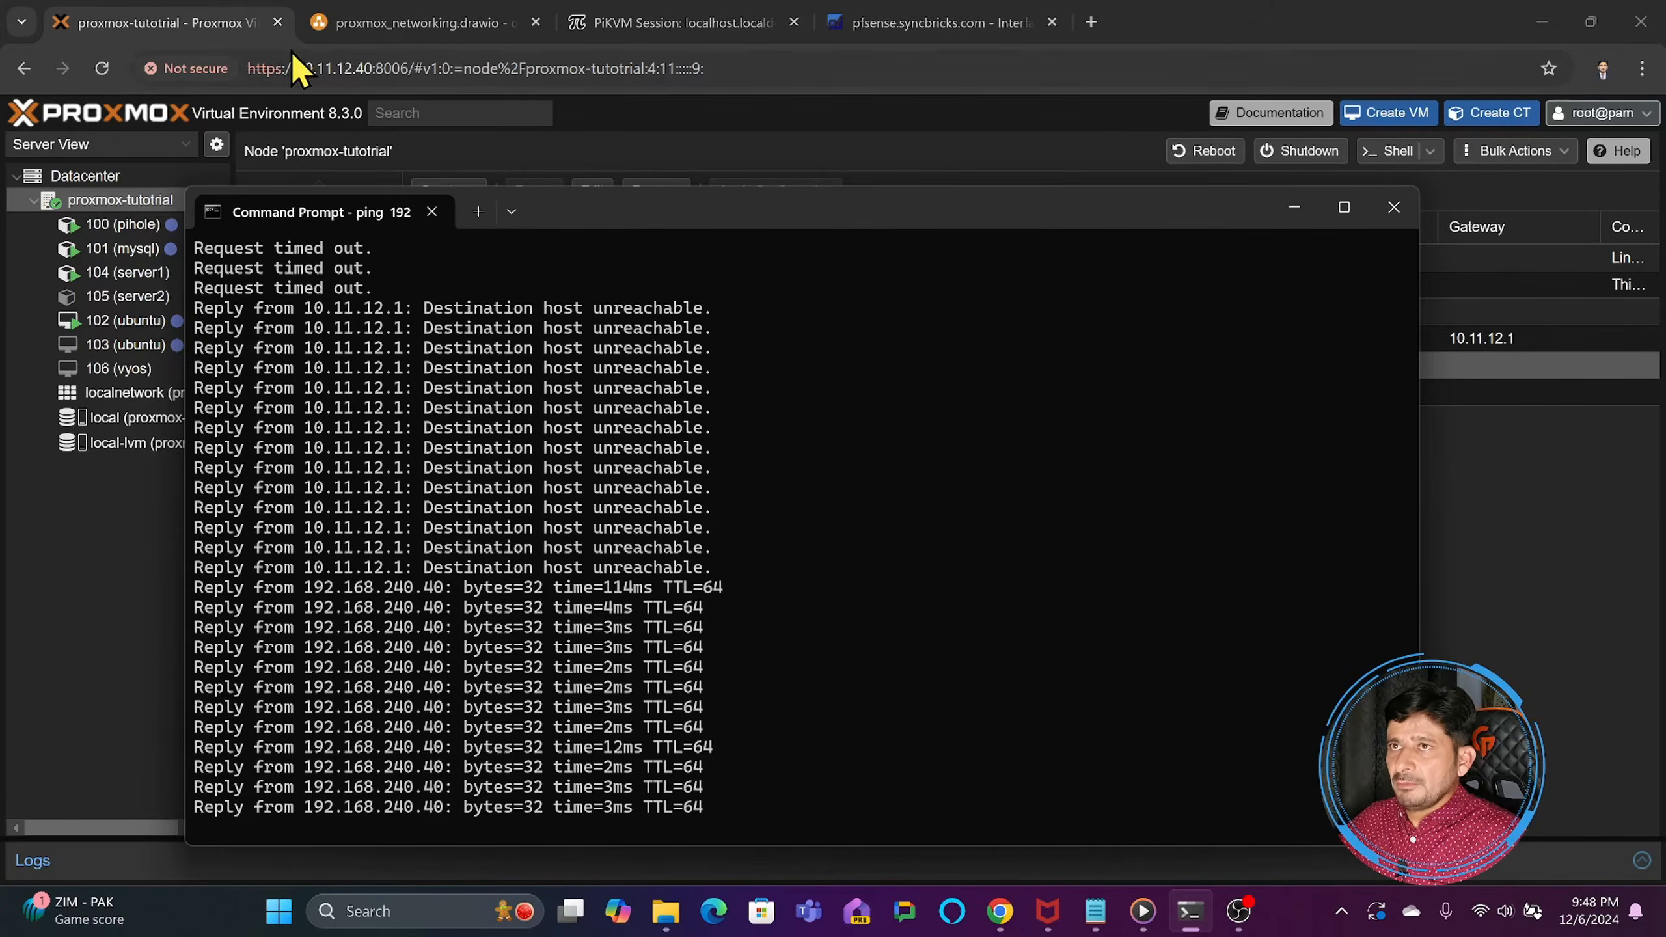
- Return to the browser, open 192.168.240.40:8006 in a new tab, and log in to Proxmox as root
click(231, 26)
click(1090, 23)
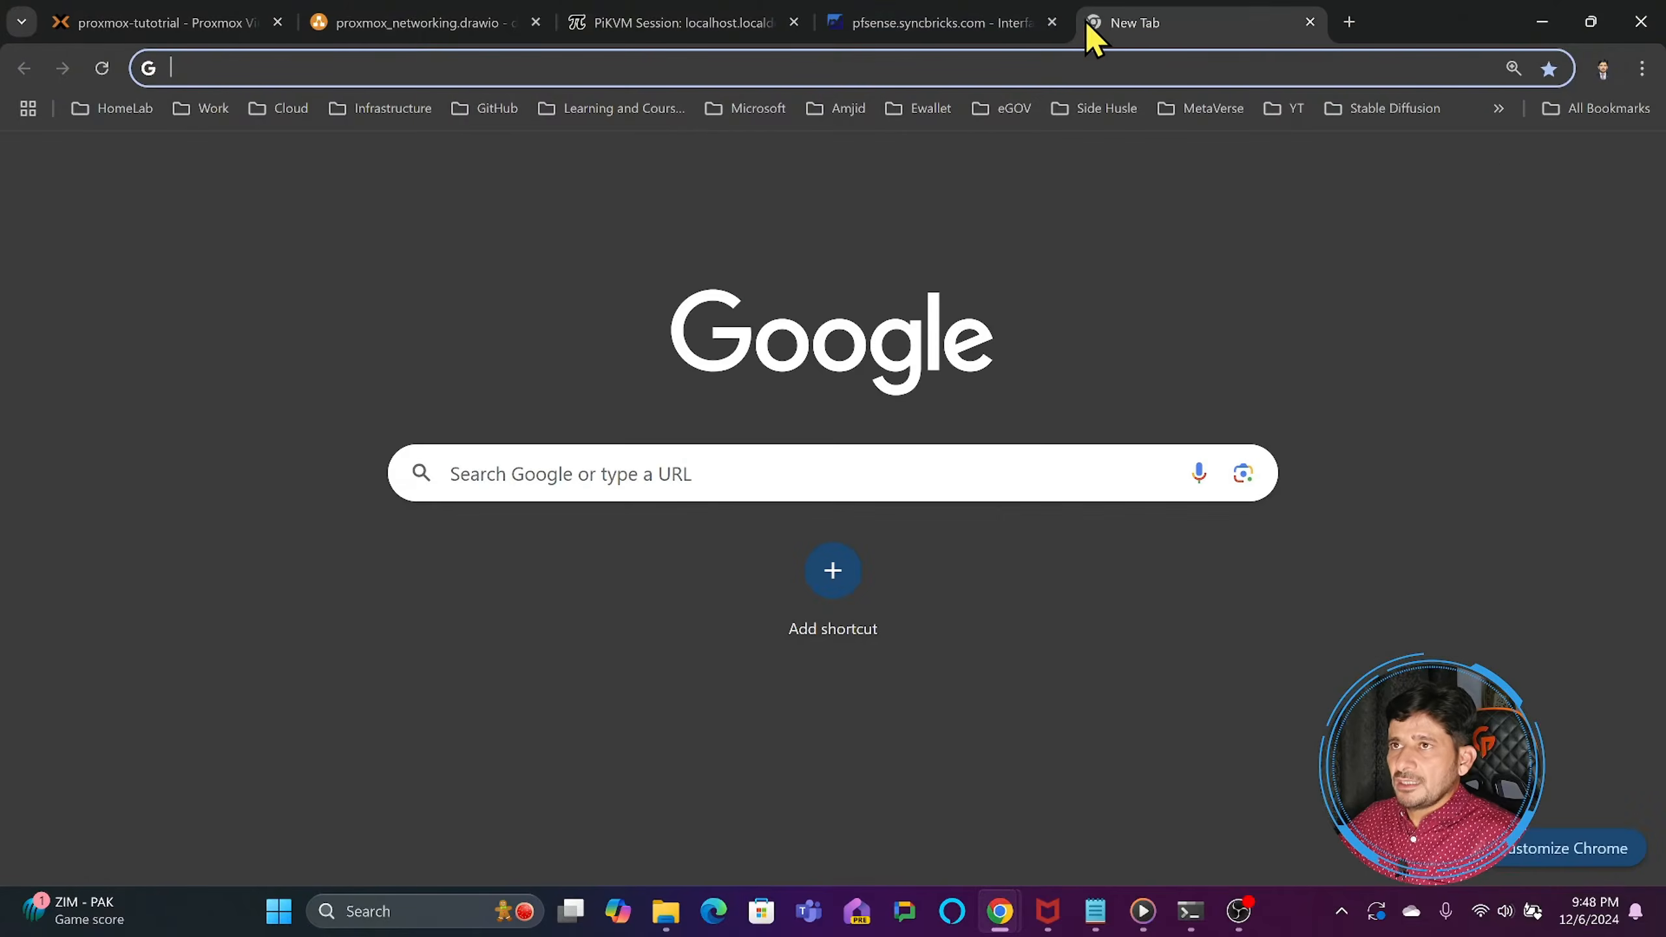
text(192.168)
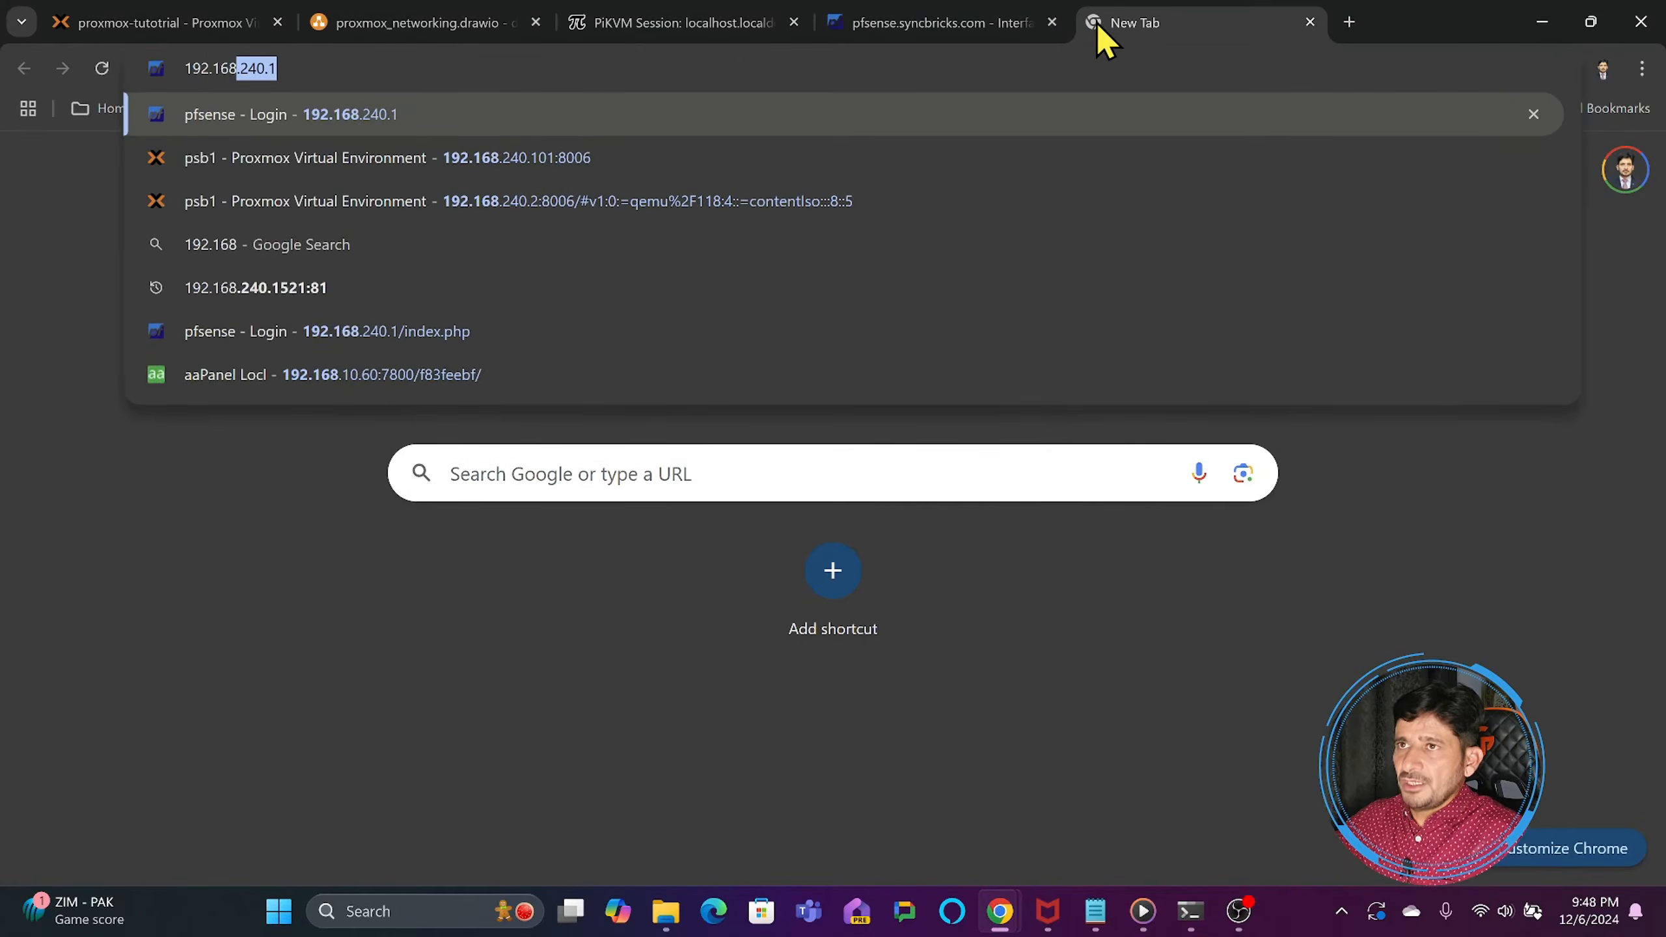
text(.240.40)
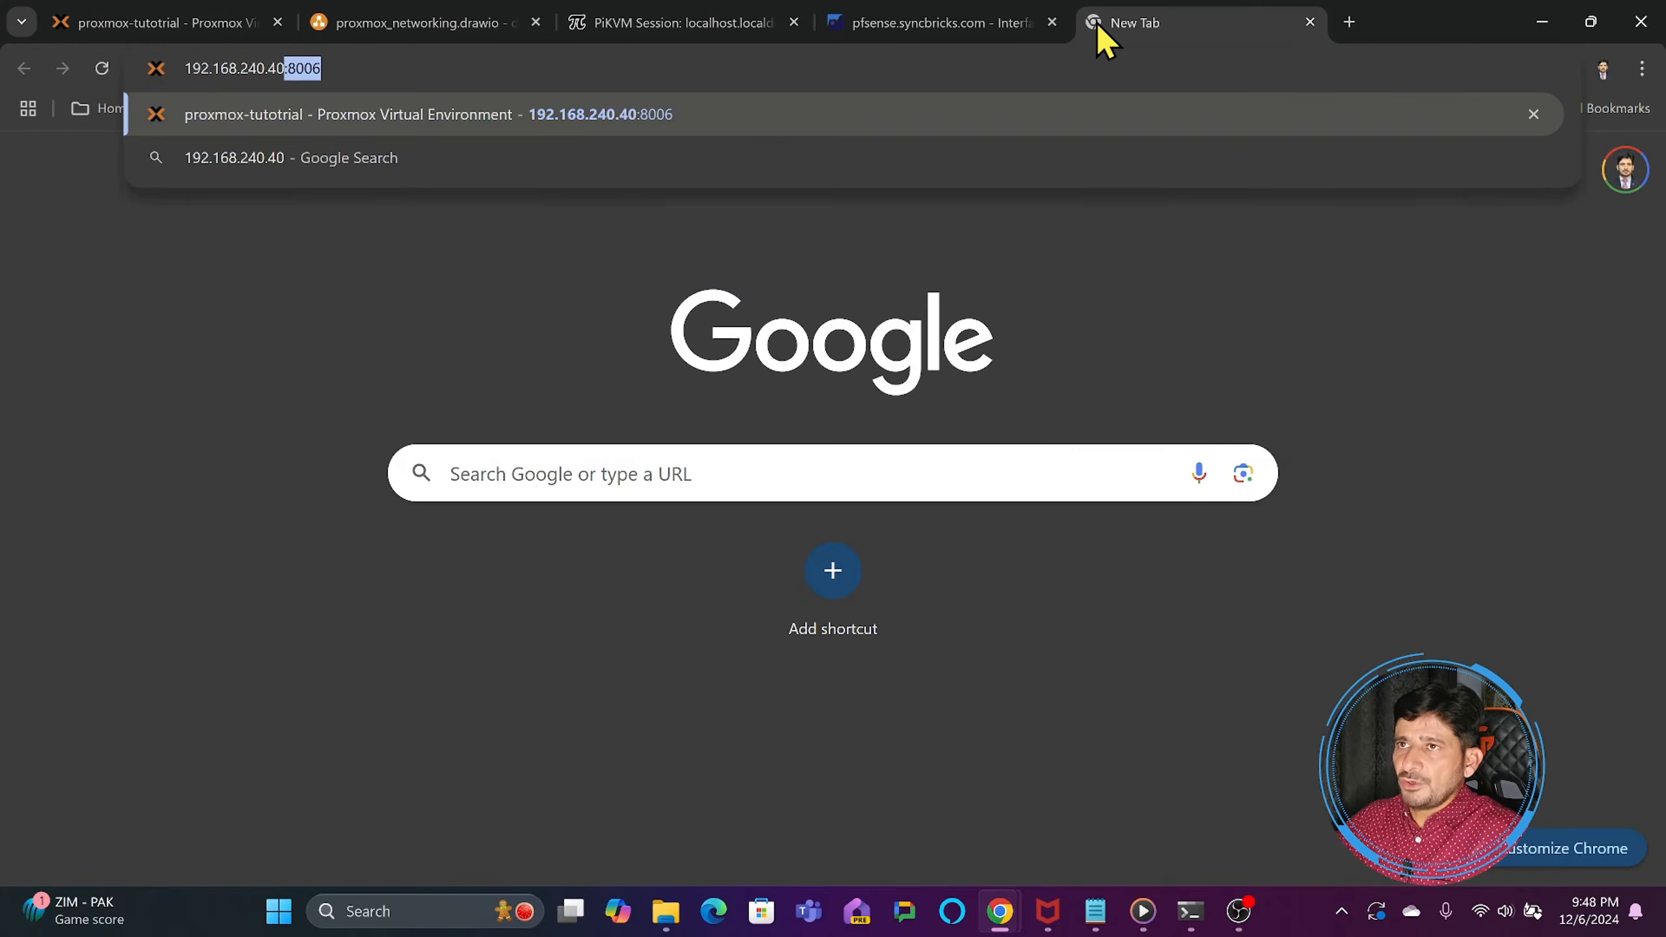
key(Return)
text(root)
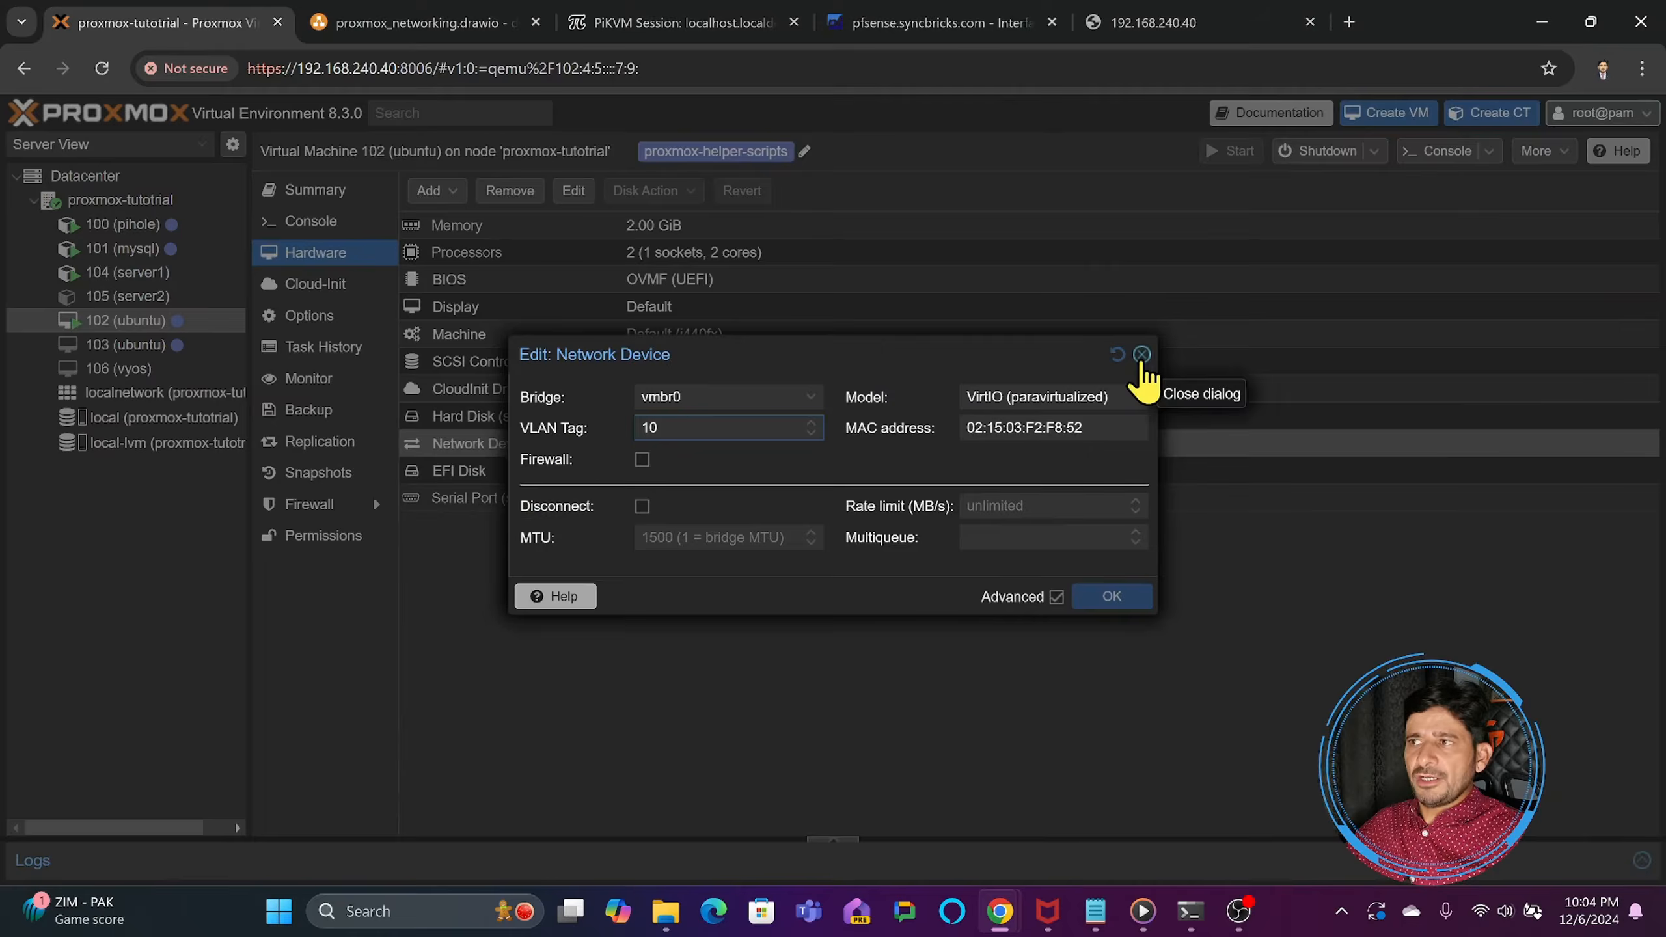
- Switch eth0 of container 104 (server1) to static IPv4 with the address 10.10.10.2/24 and save it
click(1176, 357)
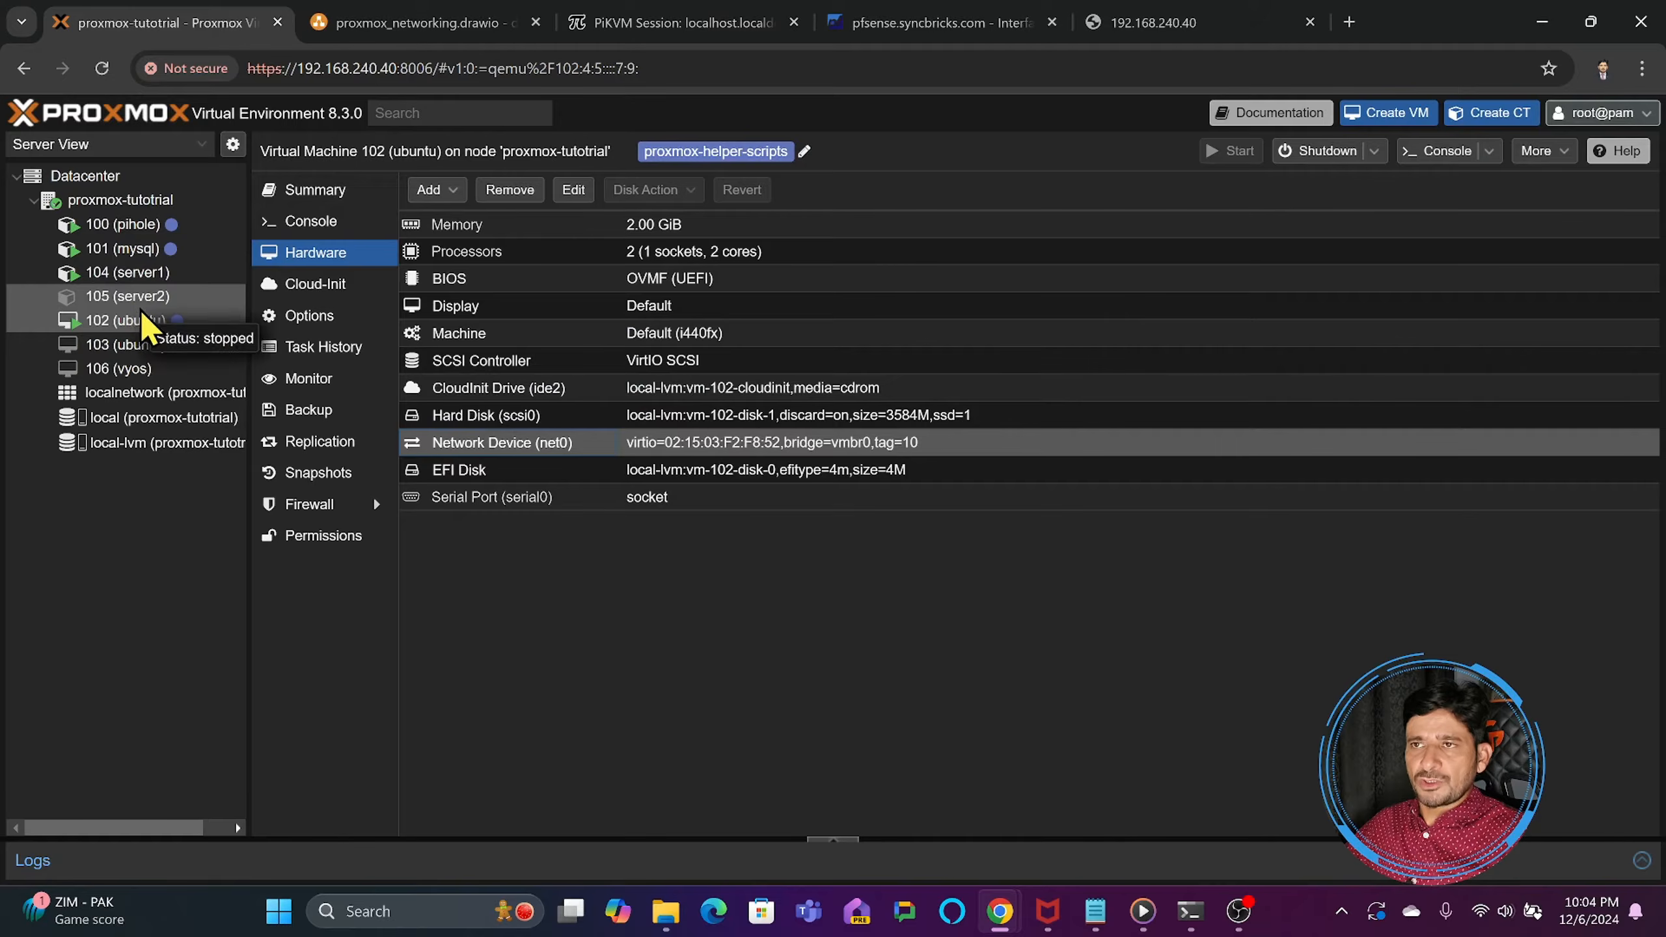
click(139, 273)
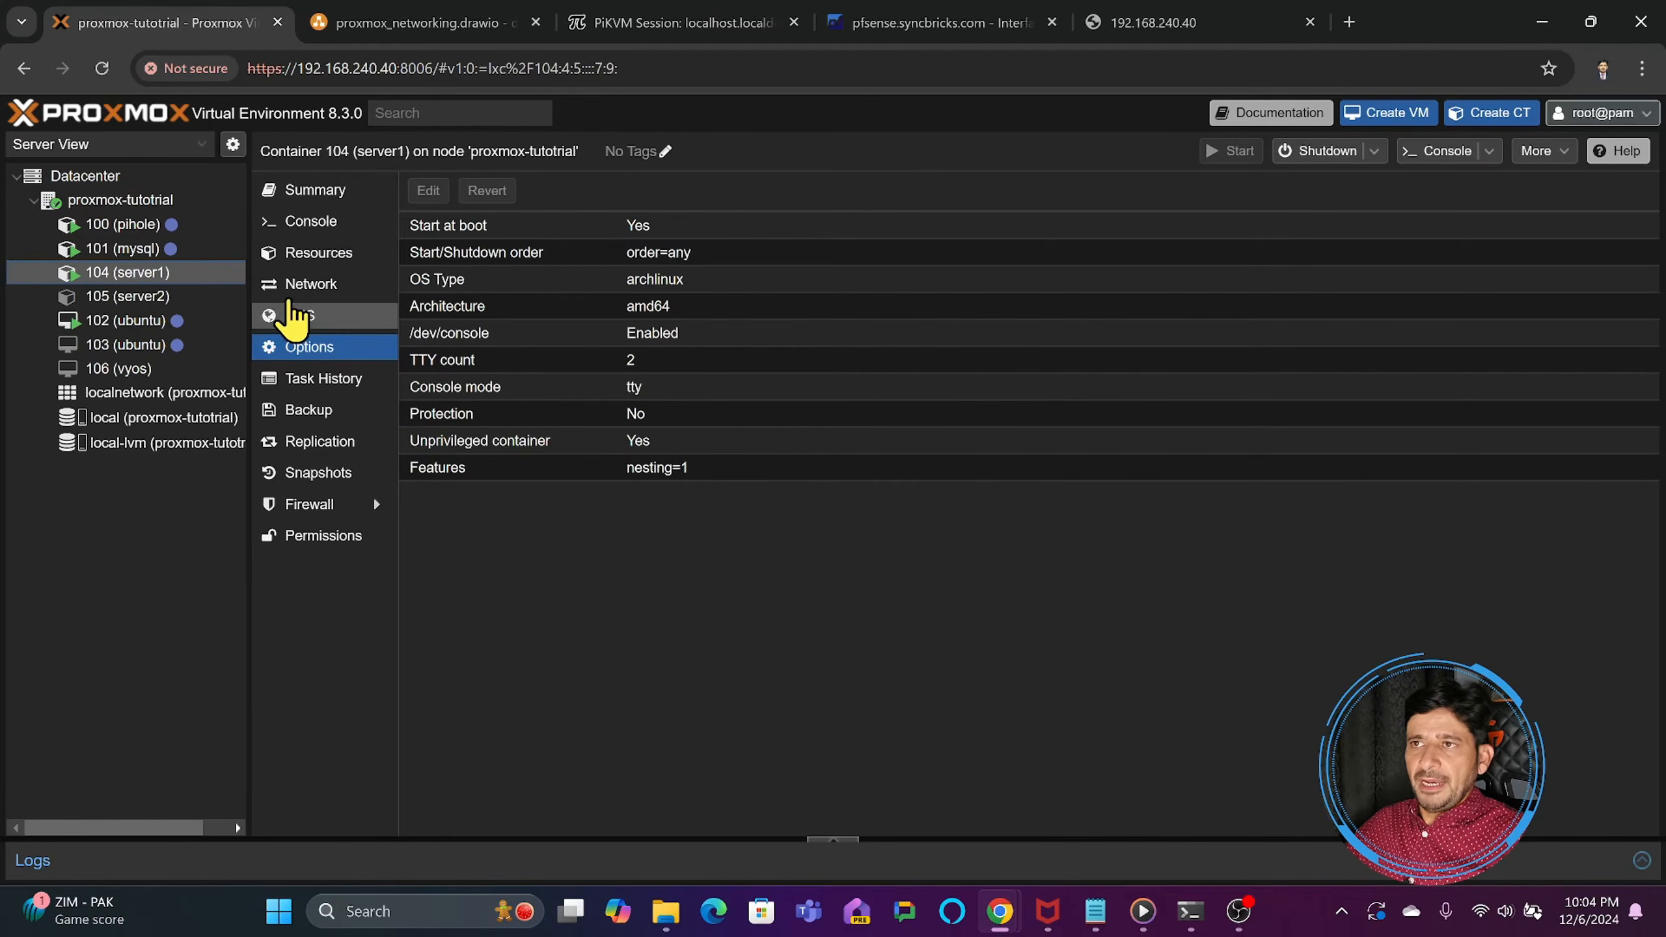
click(296, 285)
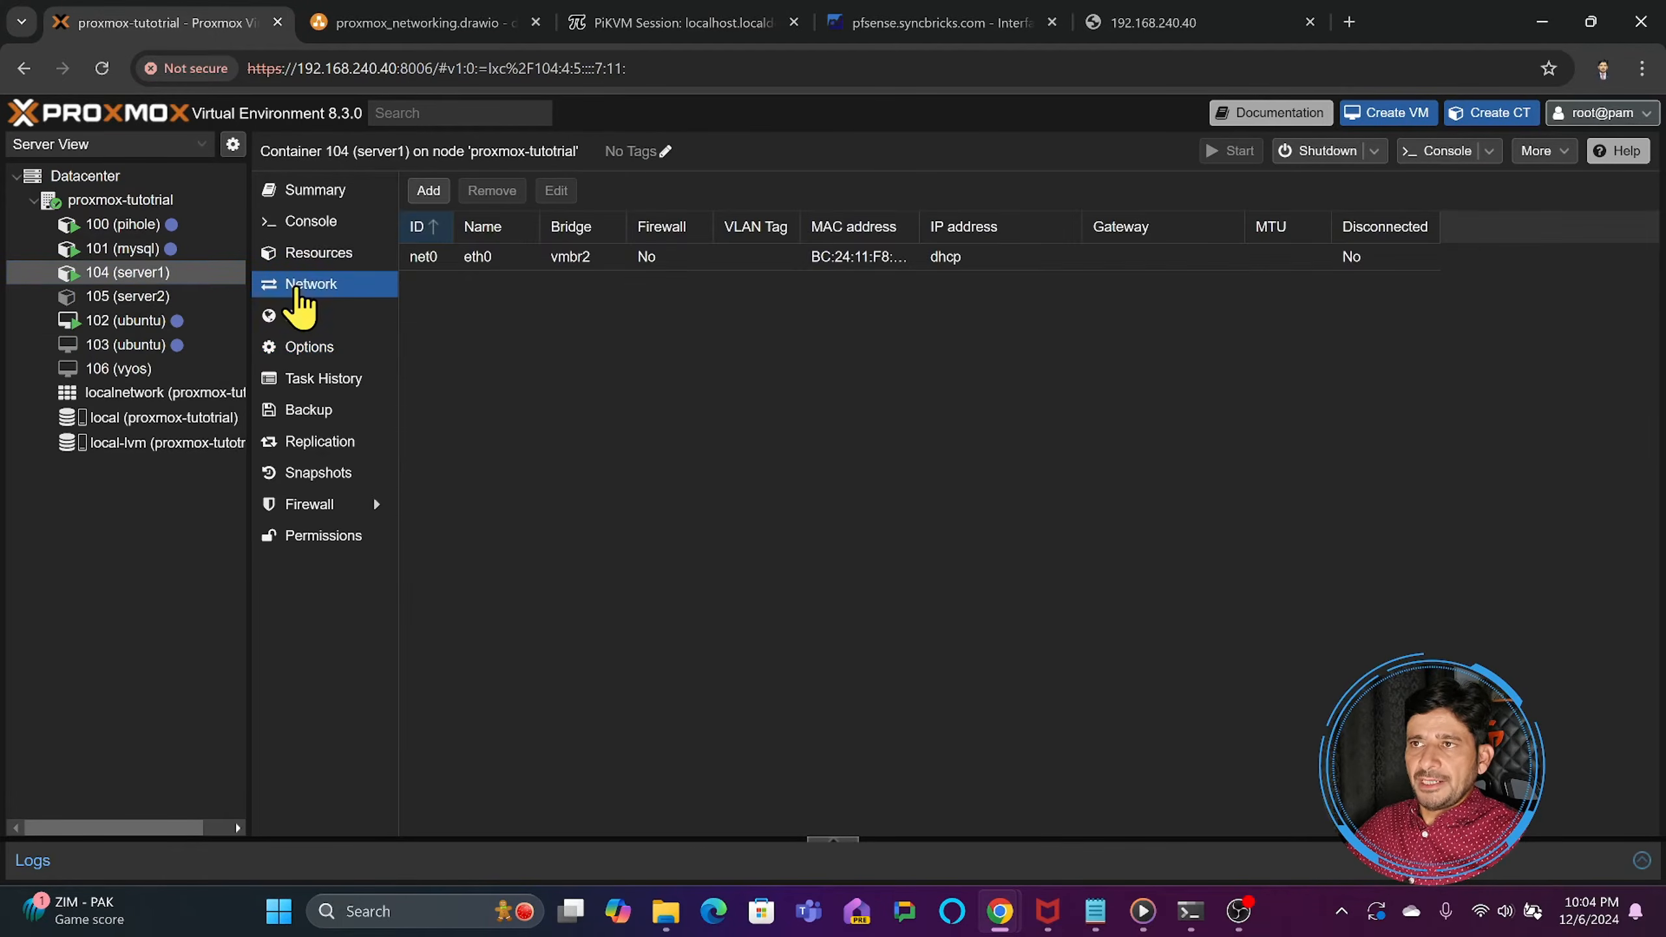
double_click(486, 258)
click(898, 373)
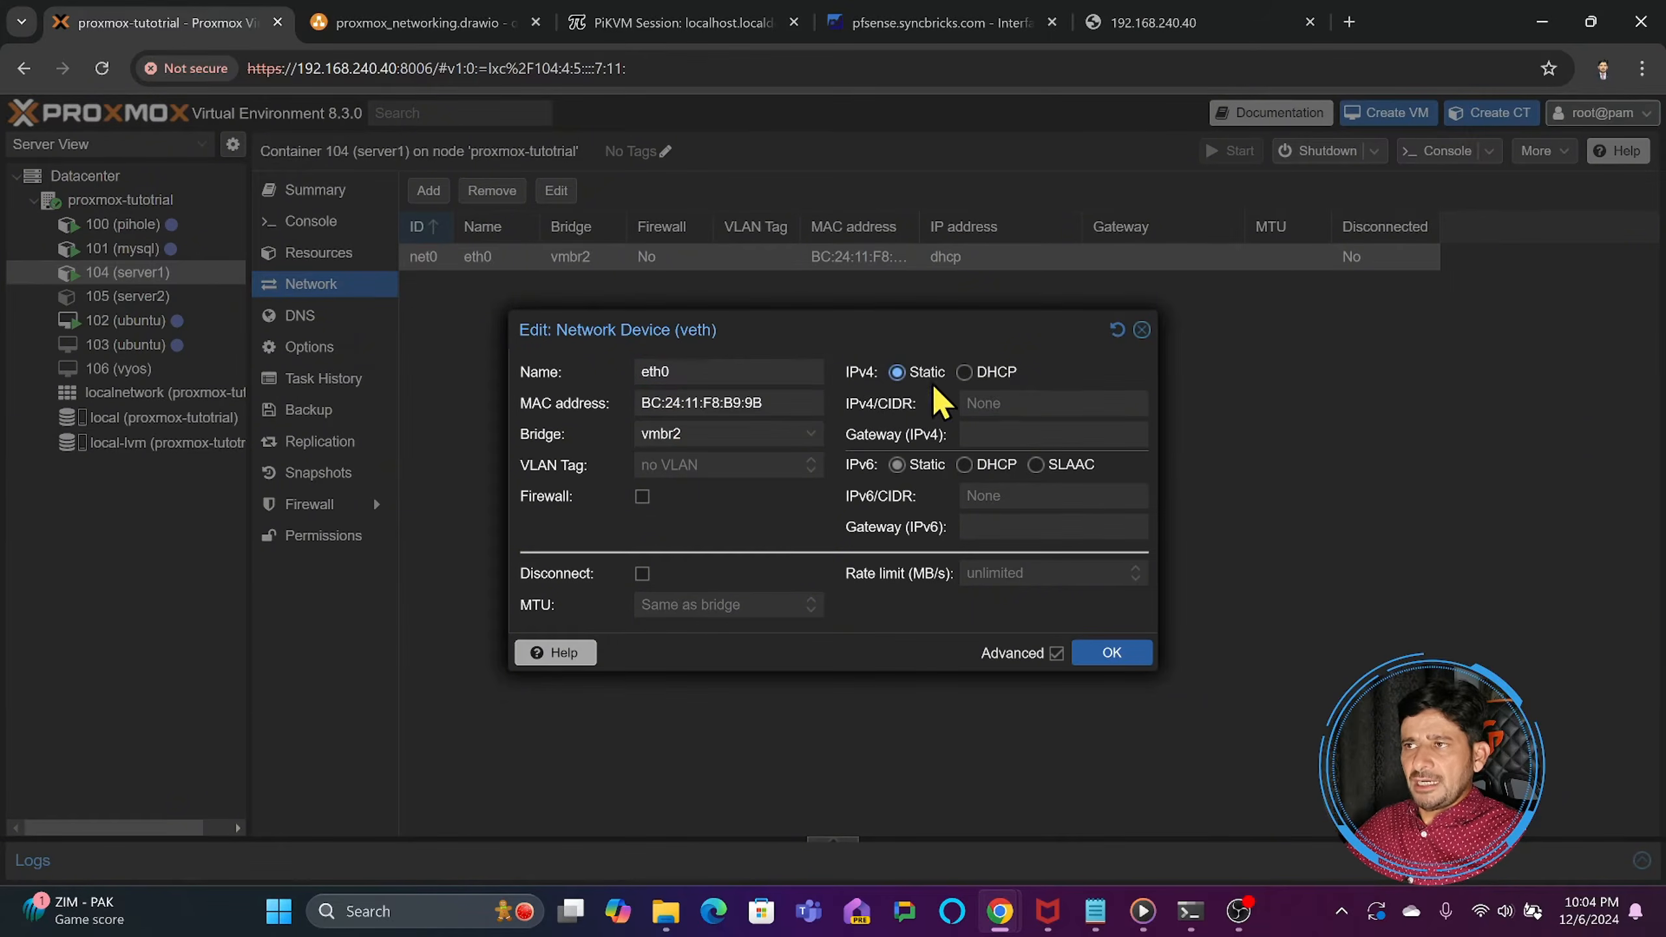
text(10.)
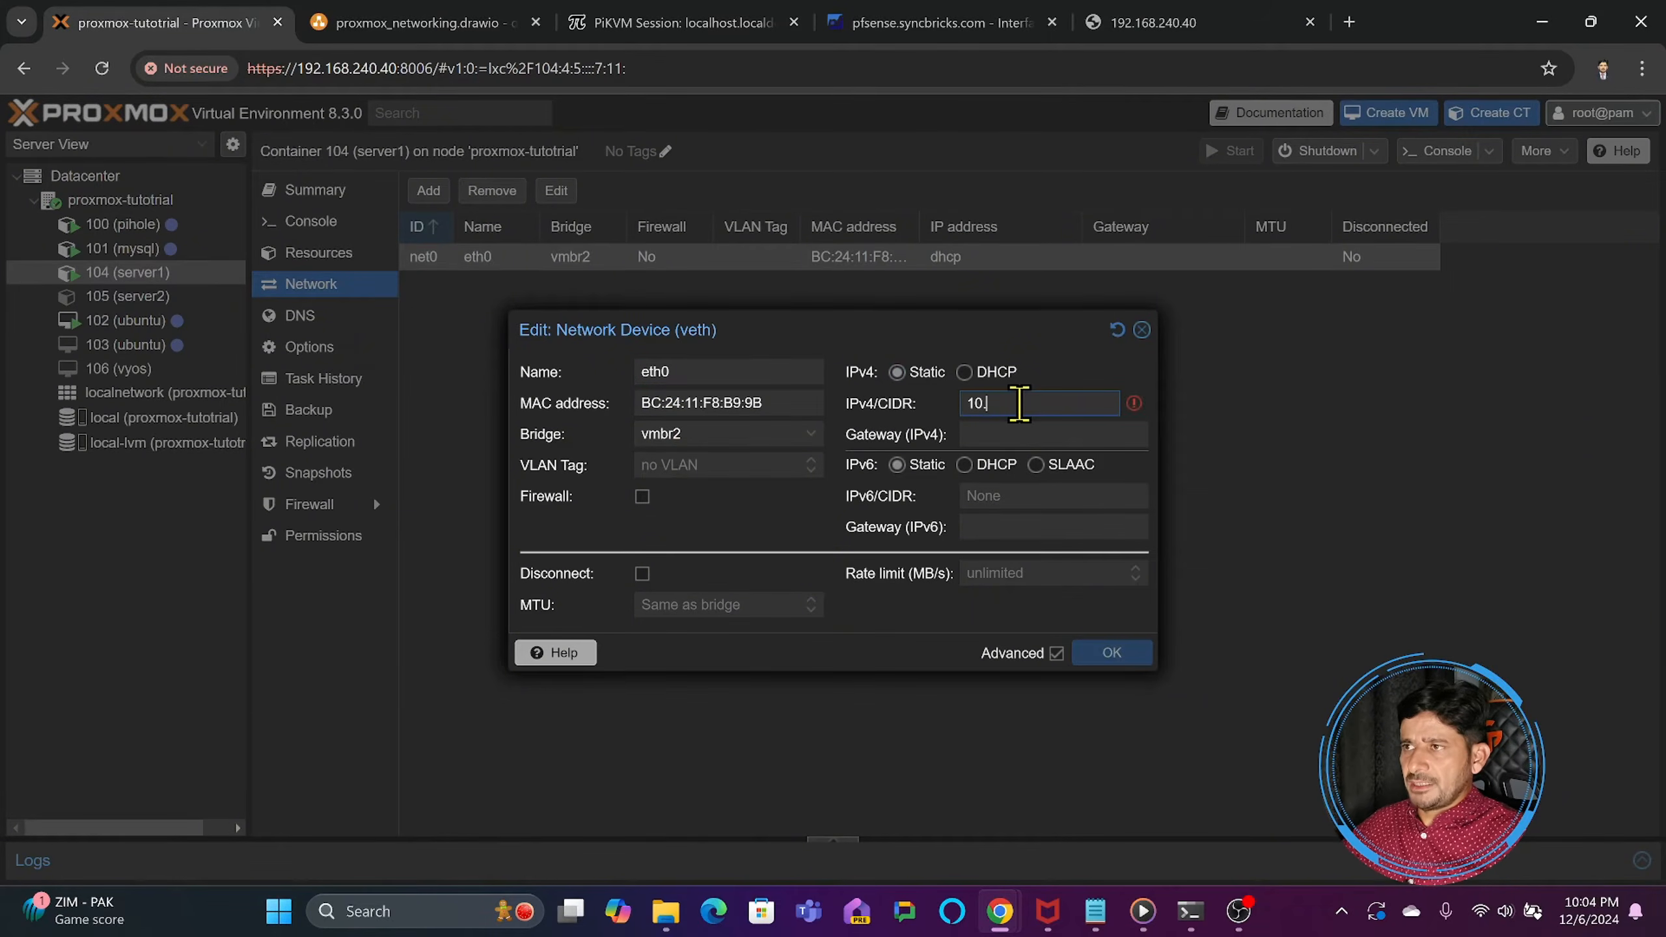
text(10.10.2)
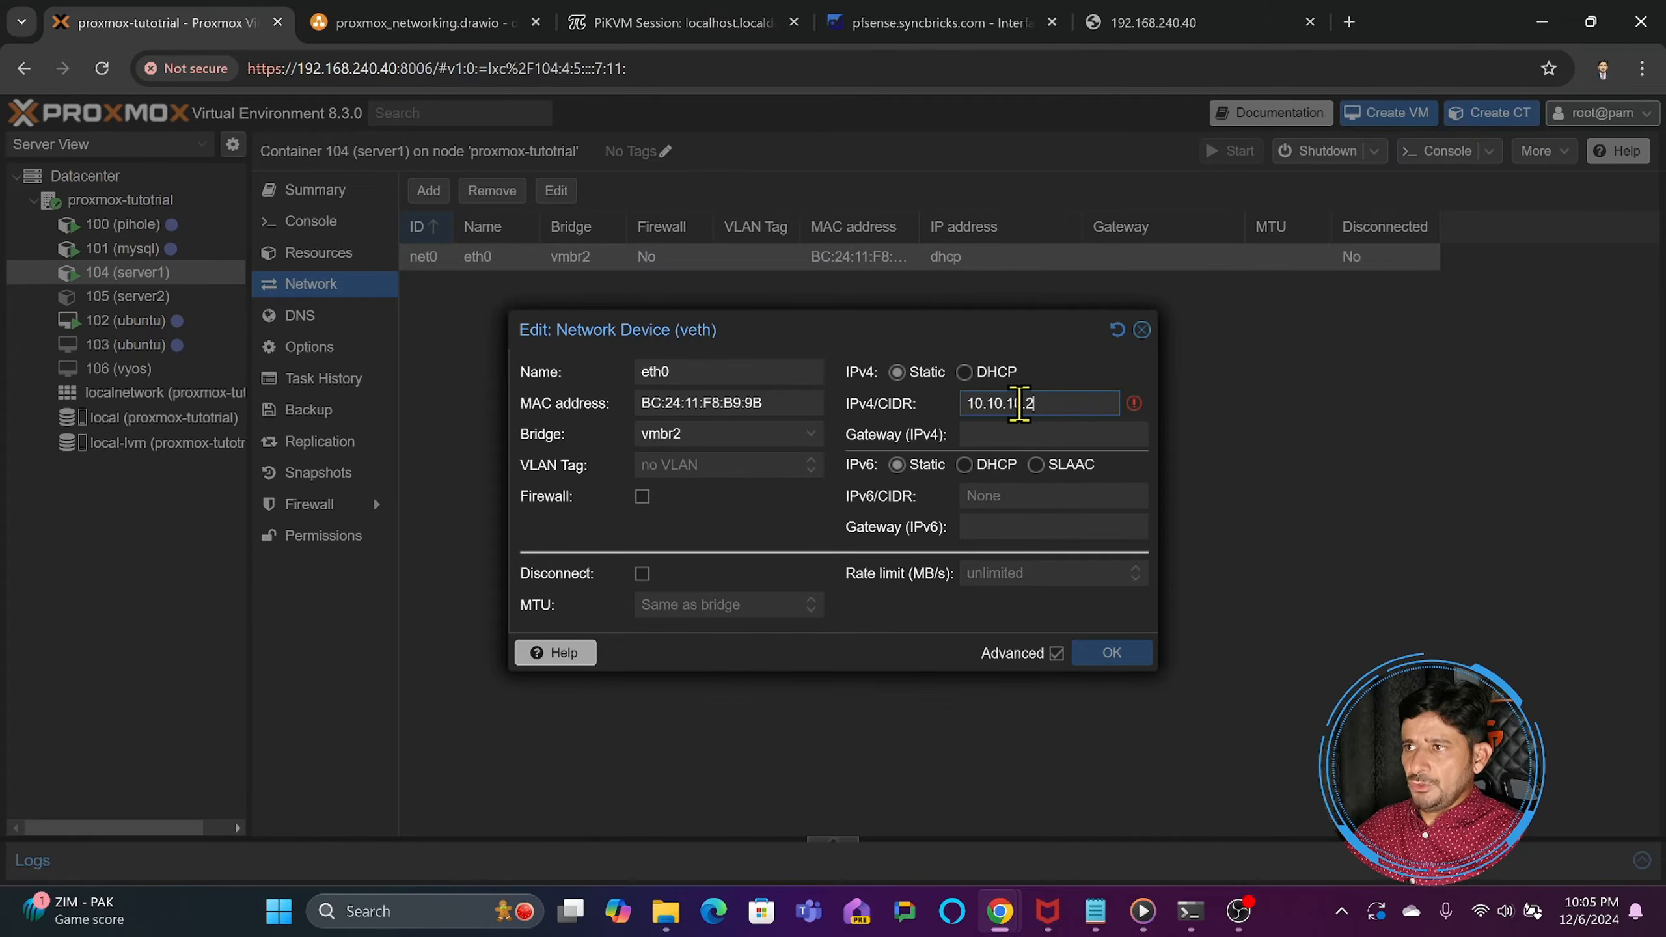
text(/24)
click(1111, 654)
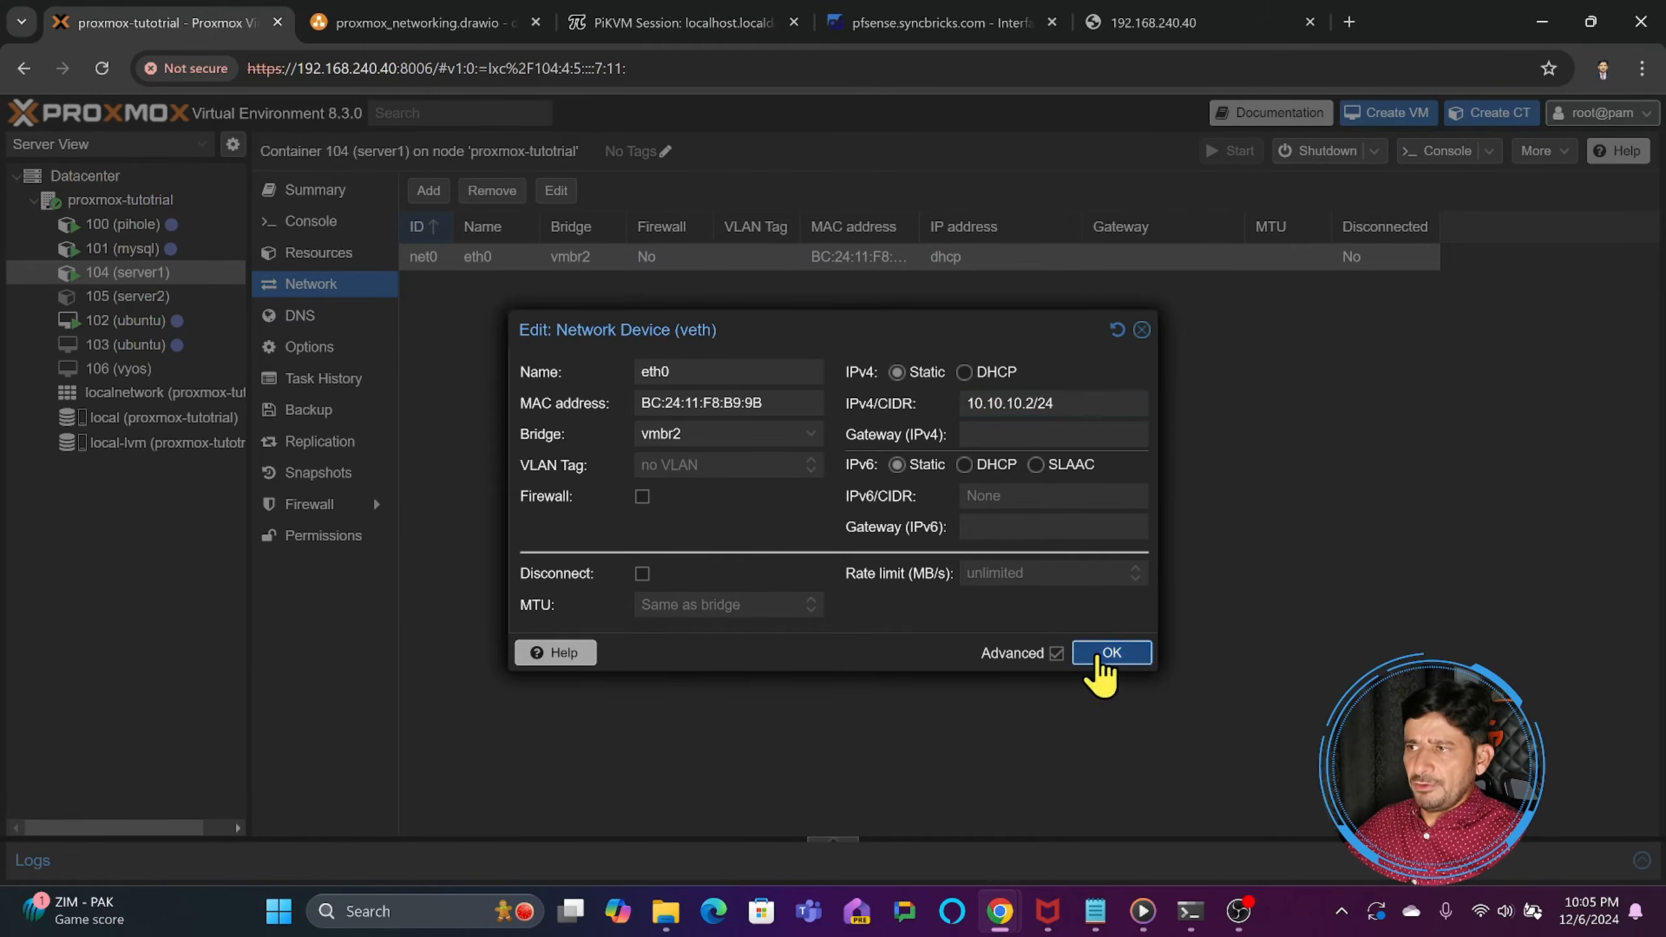
- Change the static IPv4/CIDR of eth0 on container 105 (server2) to 10.10.10.3/24 and save it
click(131, 296)
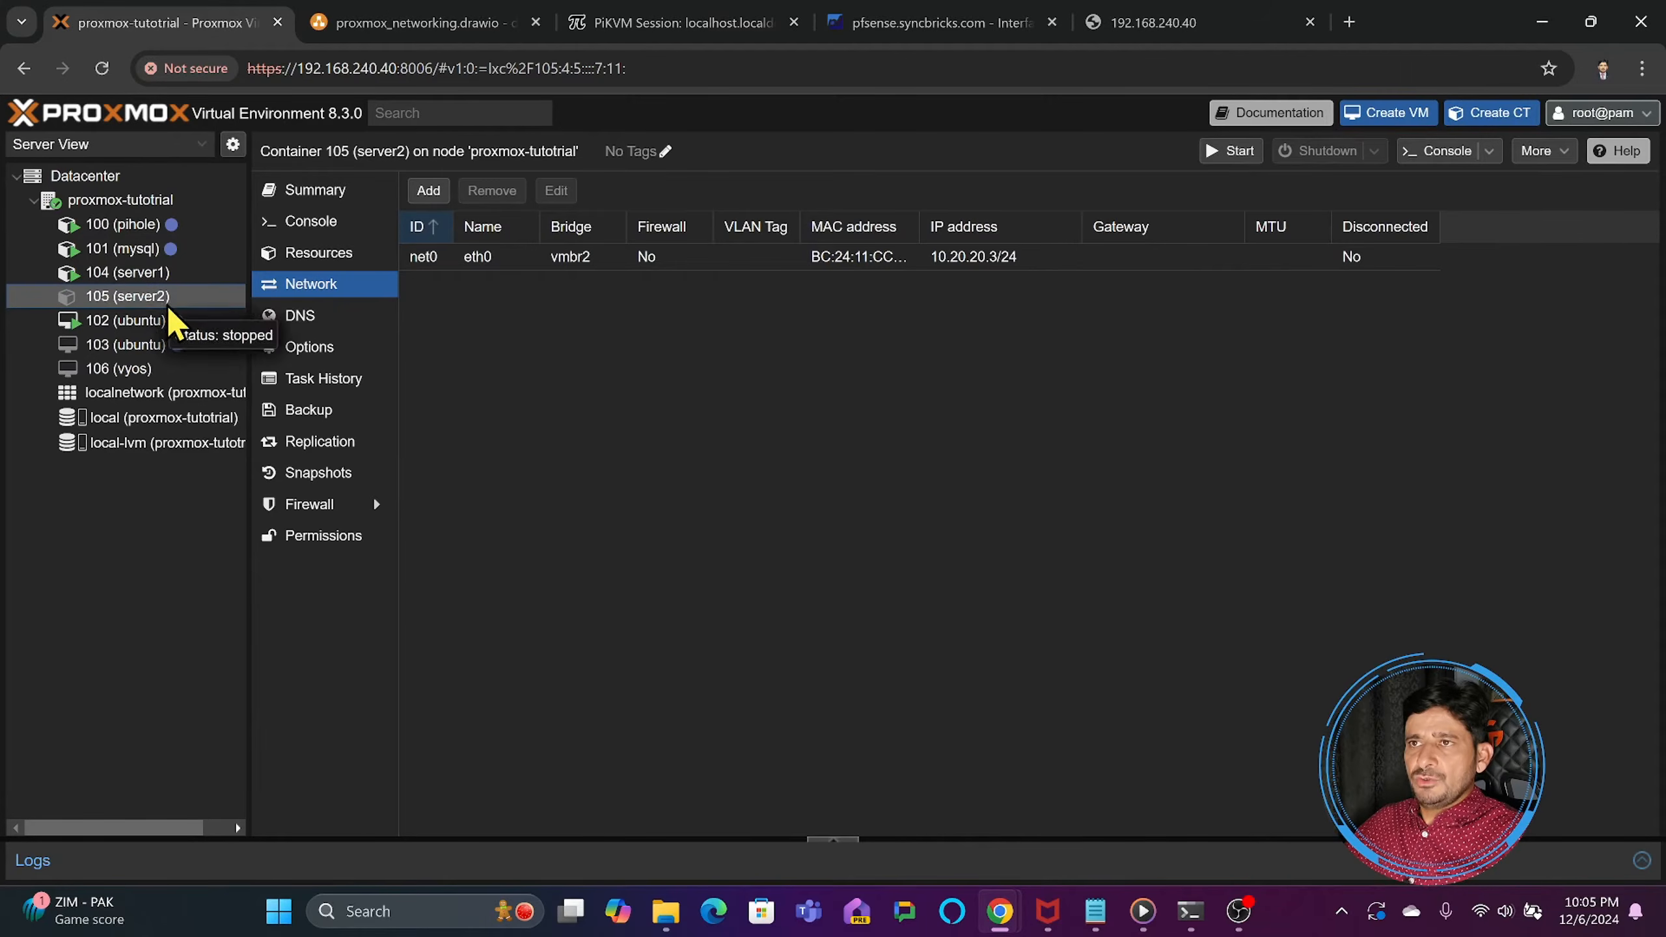
double_click(446, 259)
drag(1031, 402, 902, 420)
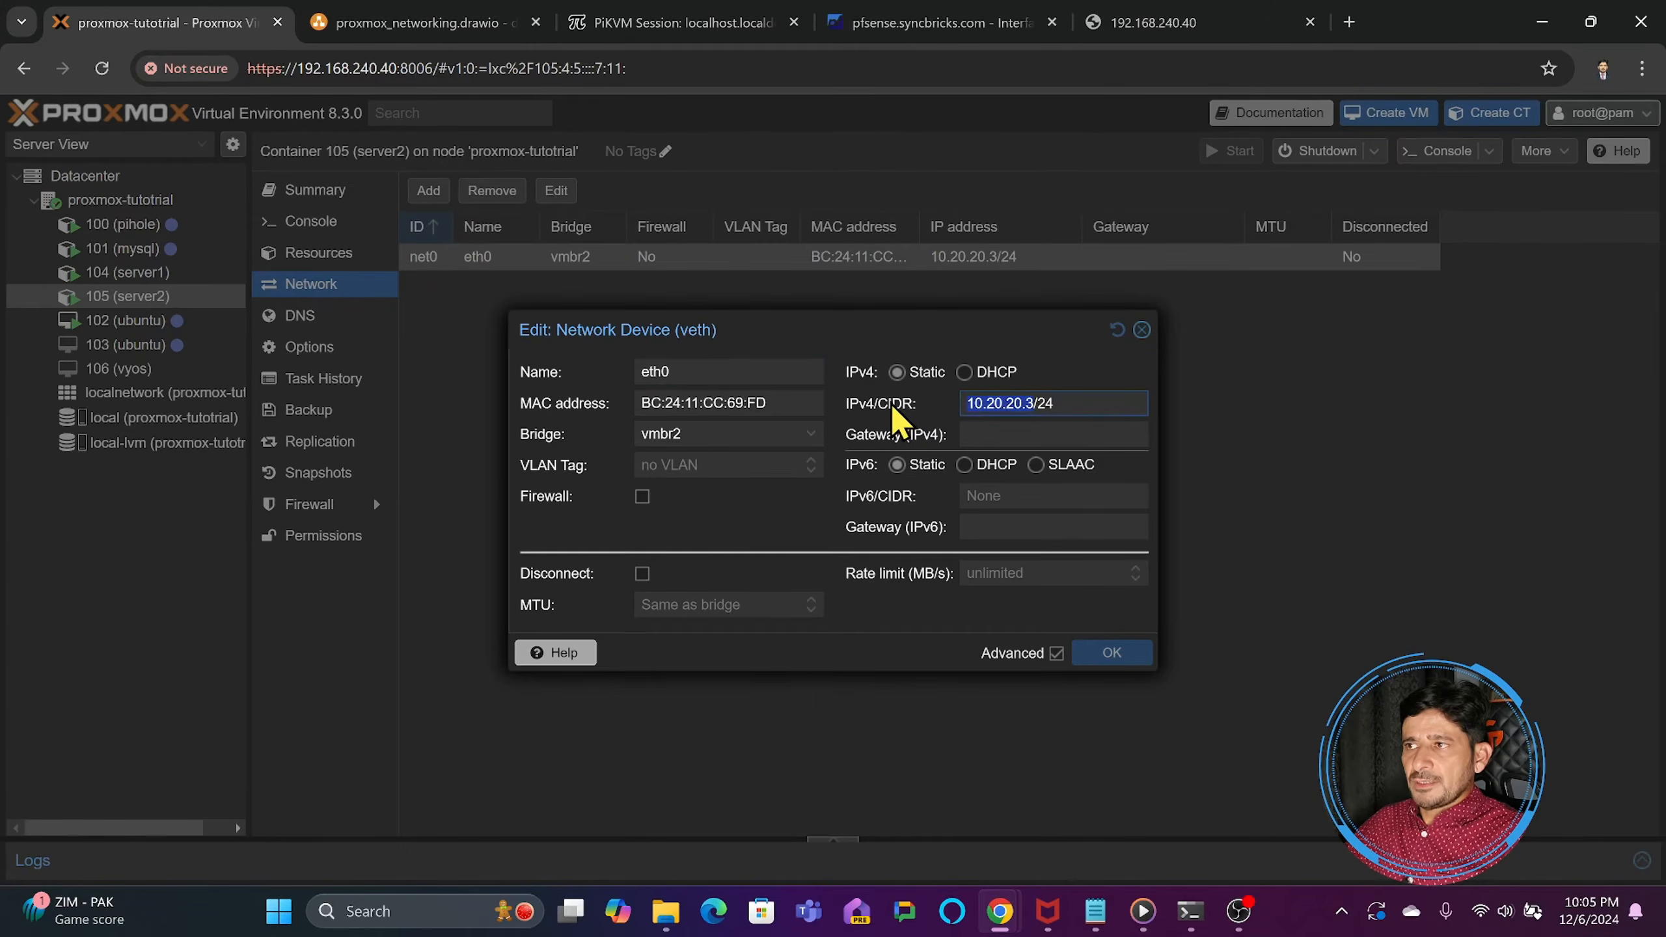
text(10)
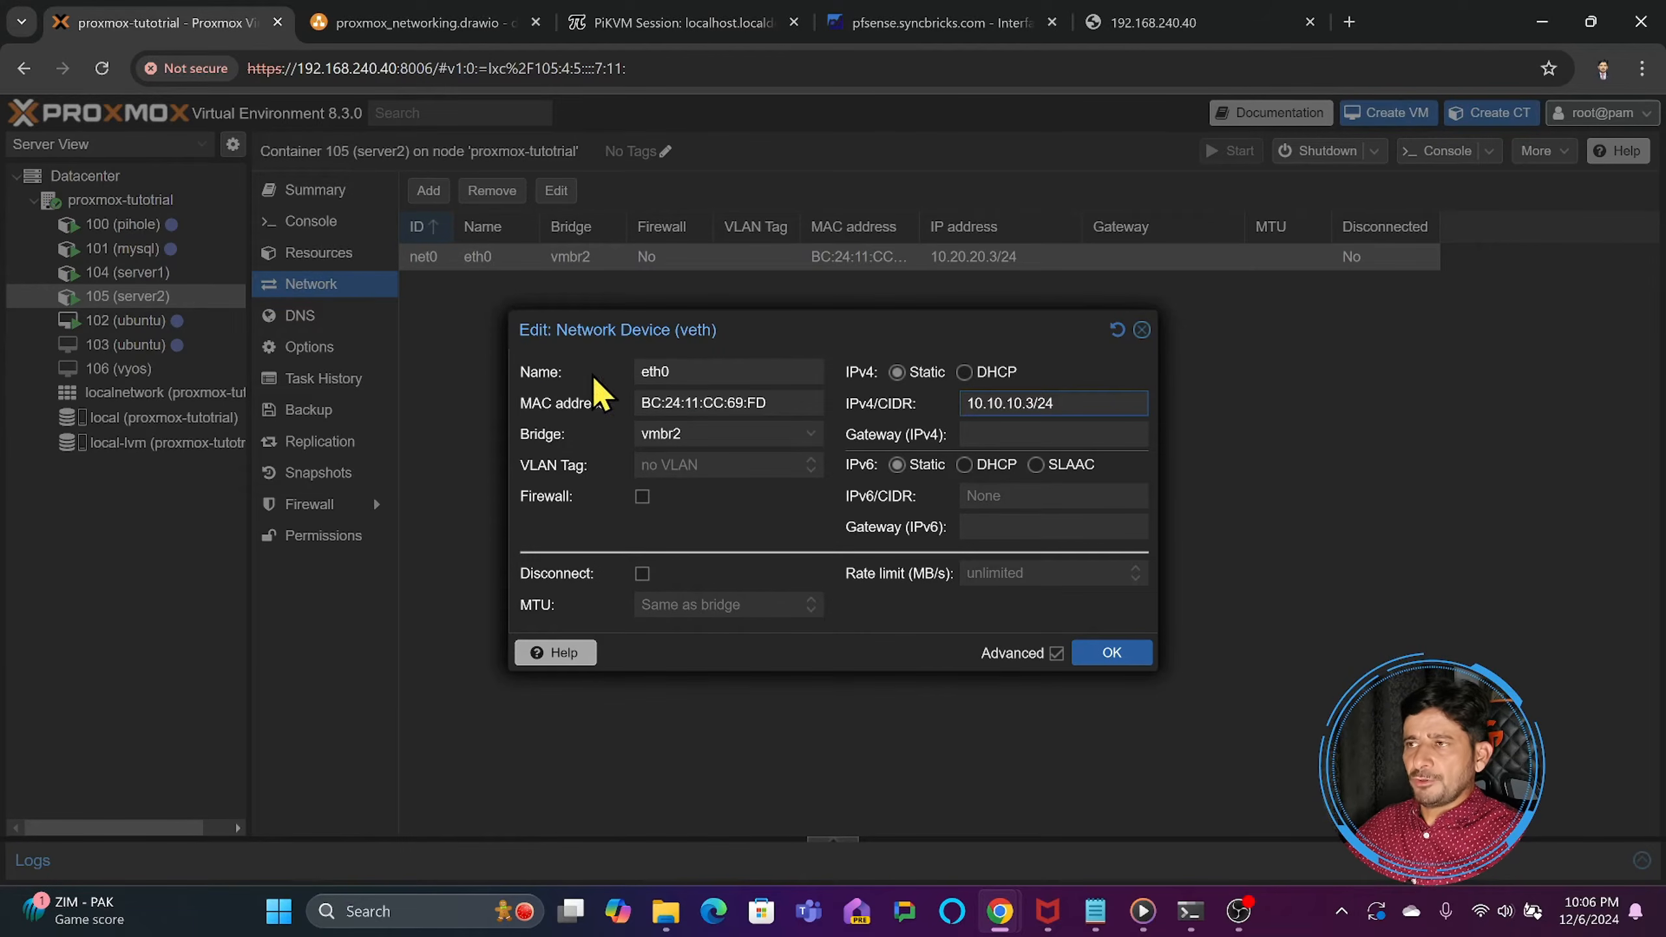
click(1093, 654)
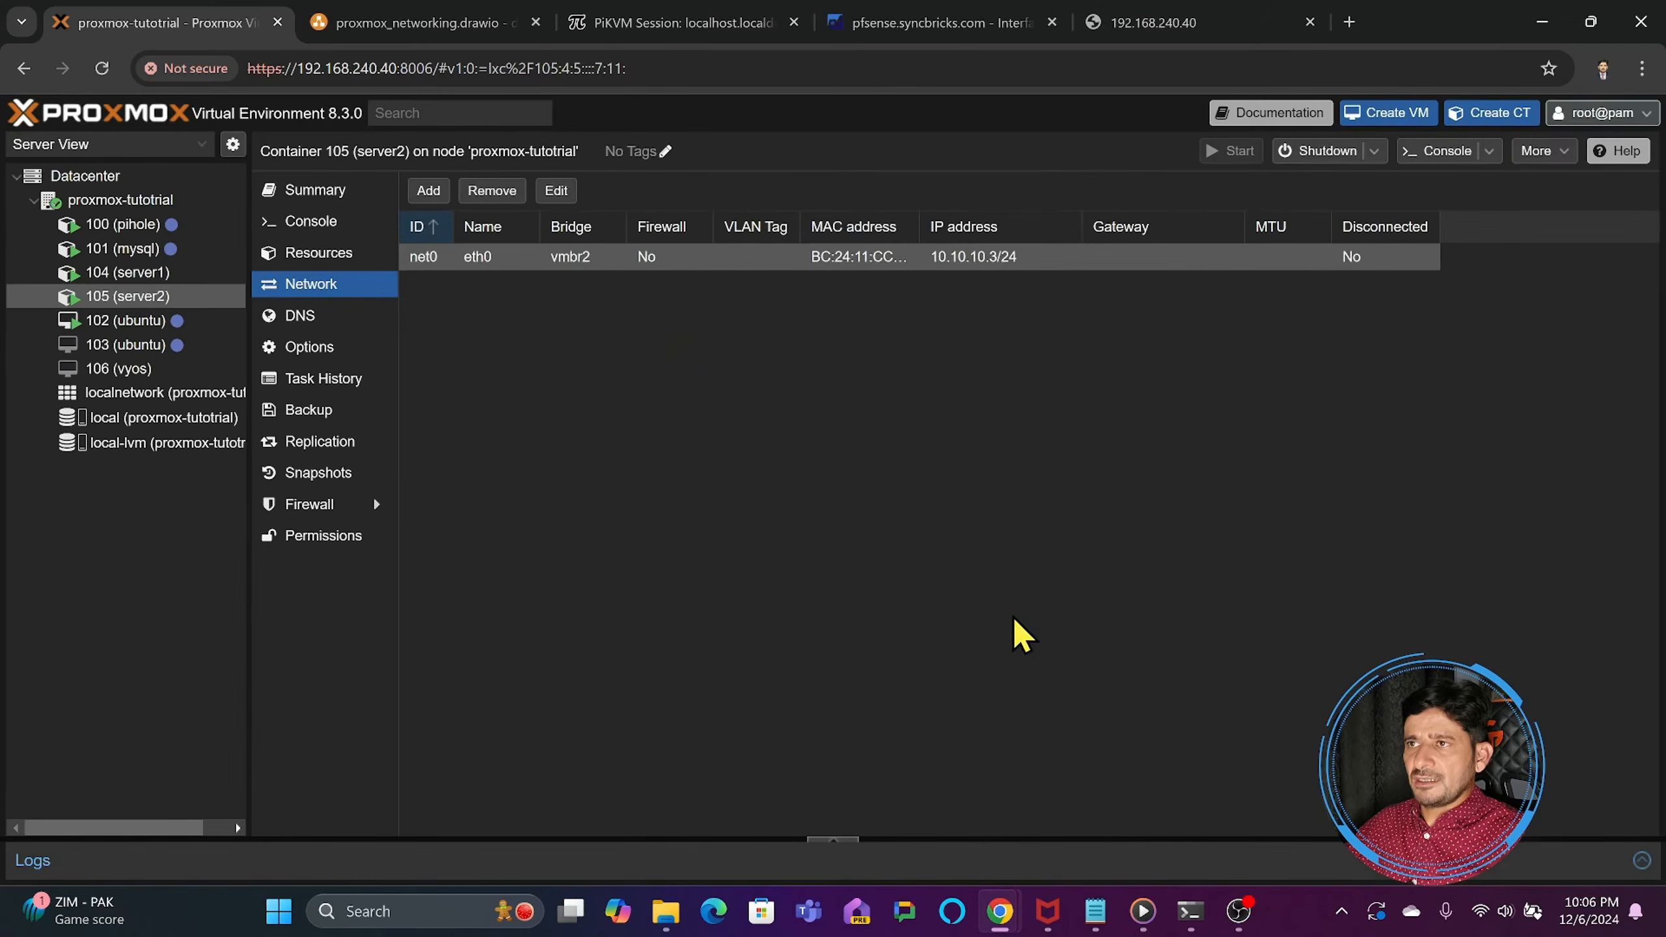
- Review the settings of Linux bridge vmbr2 in the proxmox-tutotrial node's network configuration and close them without changes
click(193, 207)
click(328, 368)
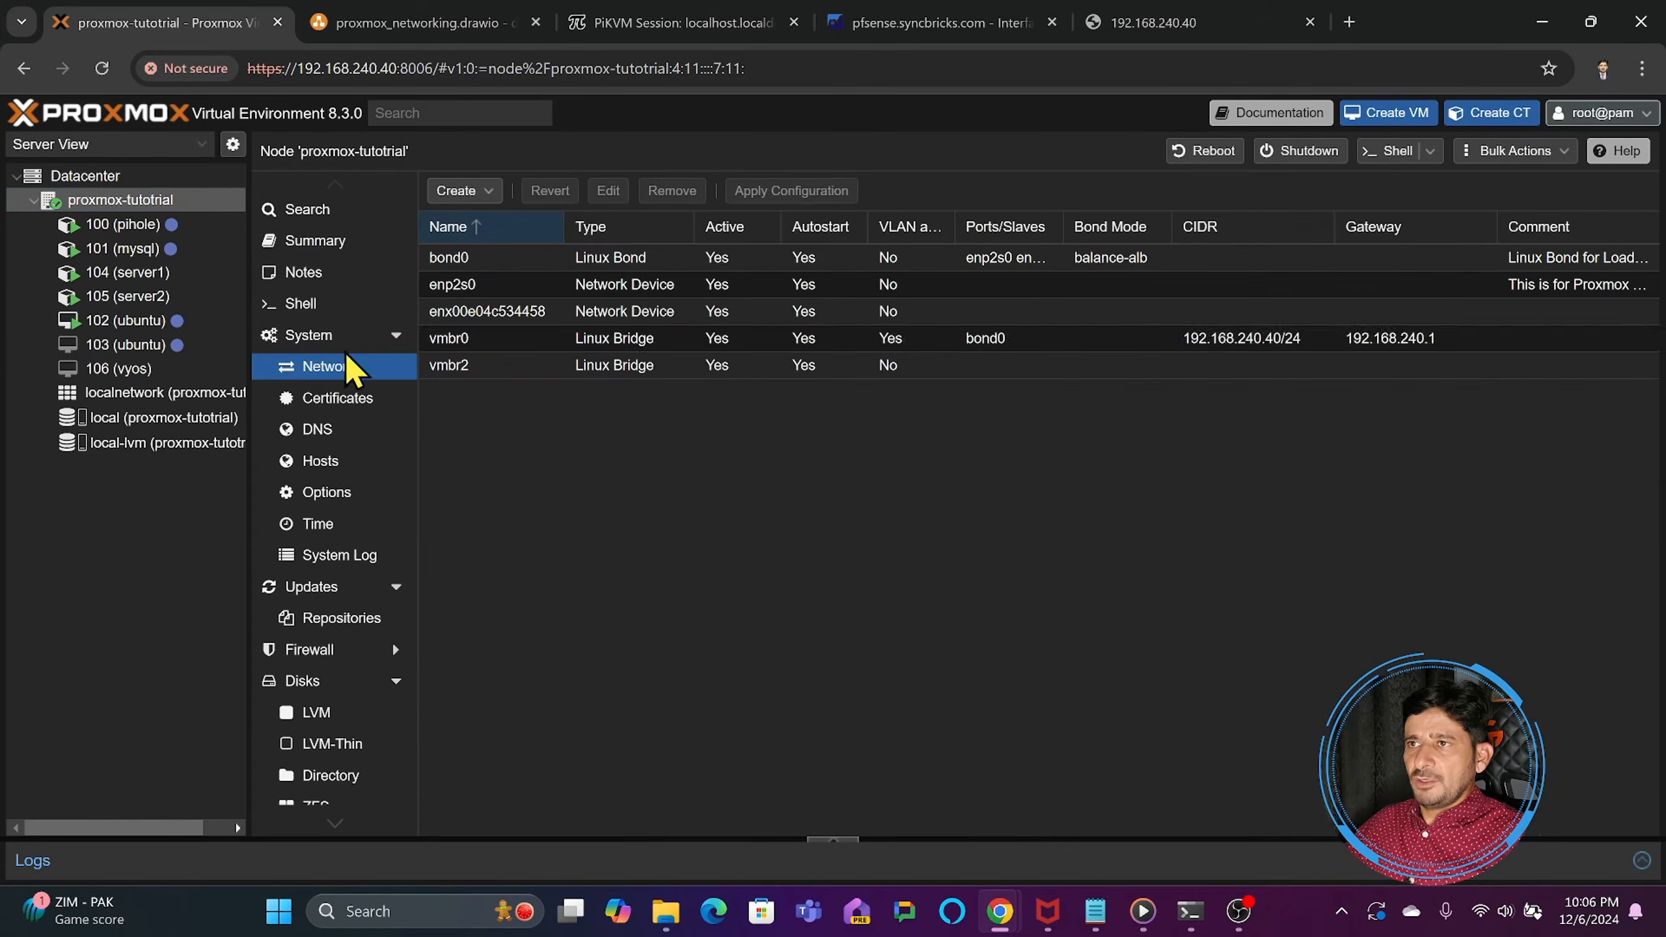
double_click(485, 367)
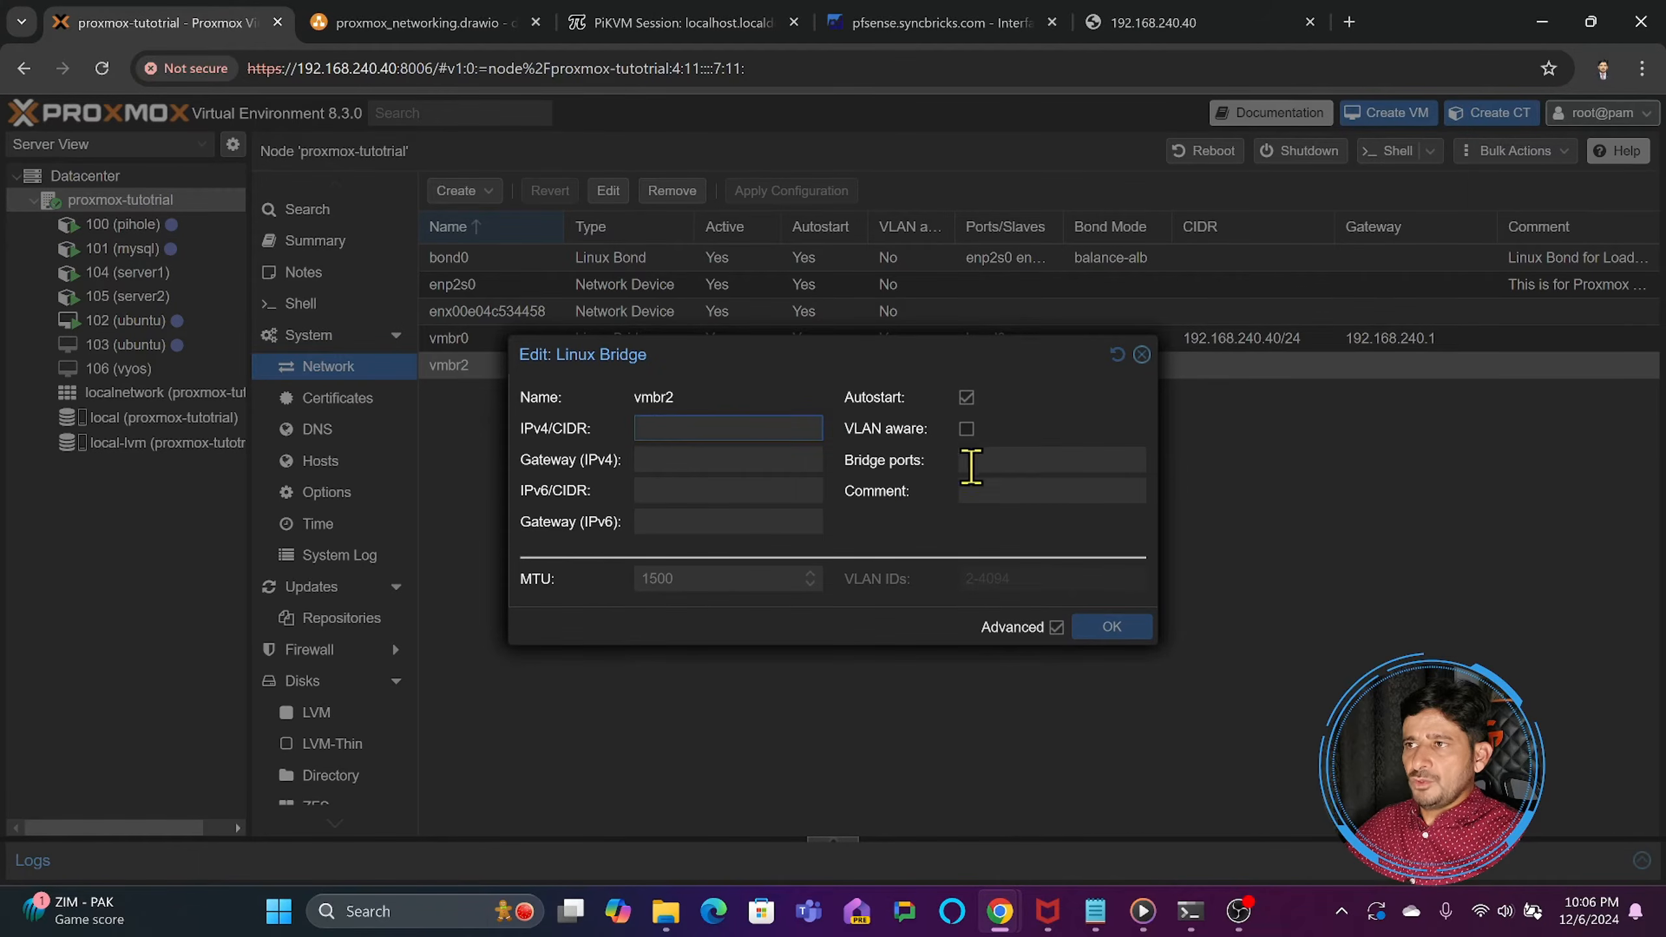
click(1143, 354)
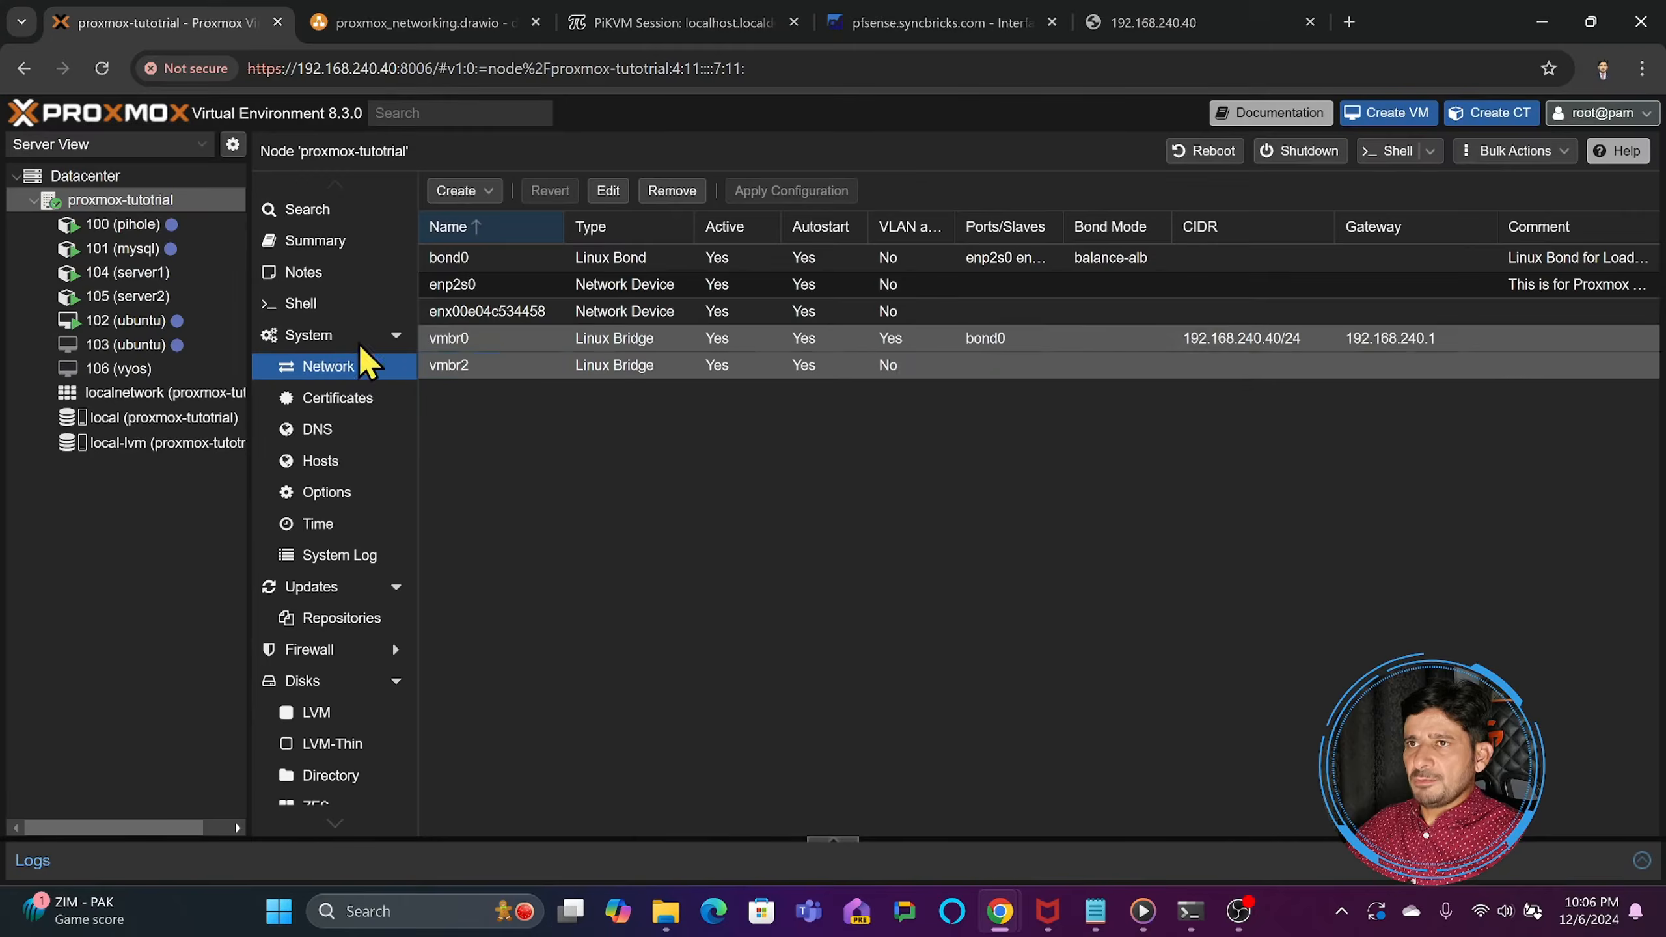
- Compare the network bridge and IP address entries of containers 101 (mysql), 104 (server1) and 105 (server2)
click(92, 253)
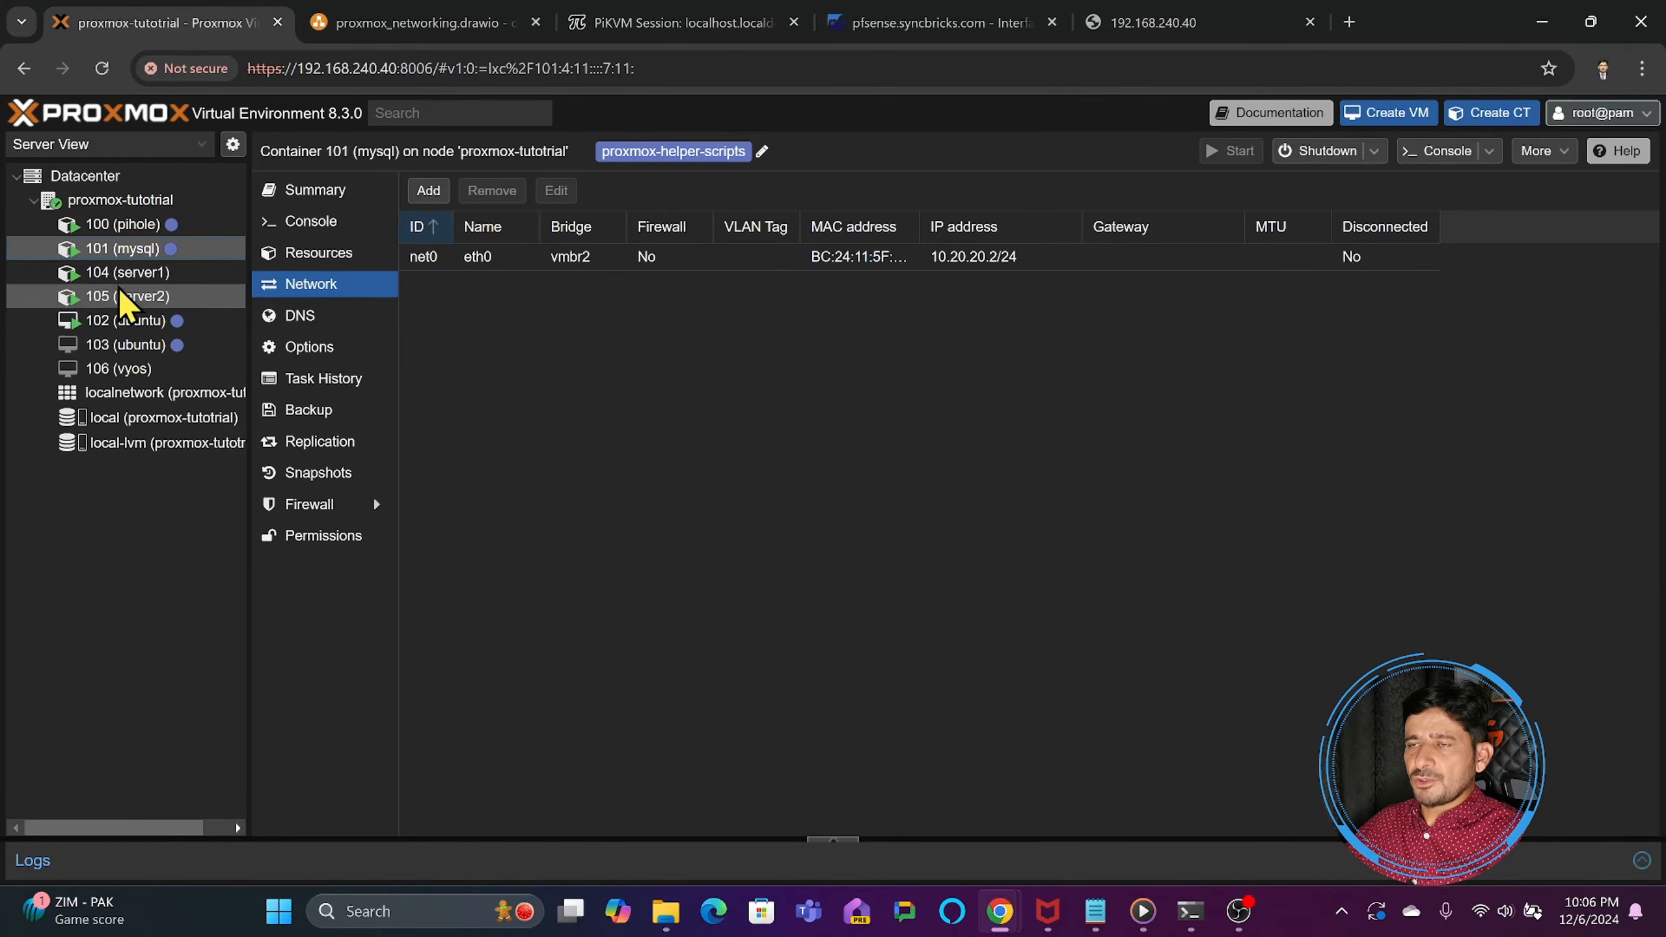
click(126, 275)
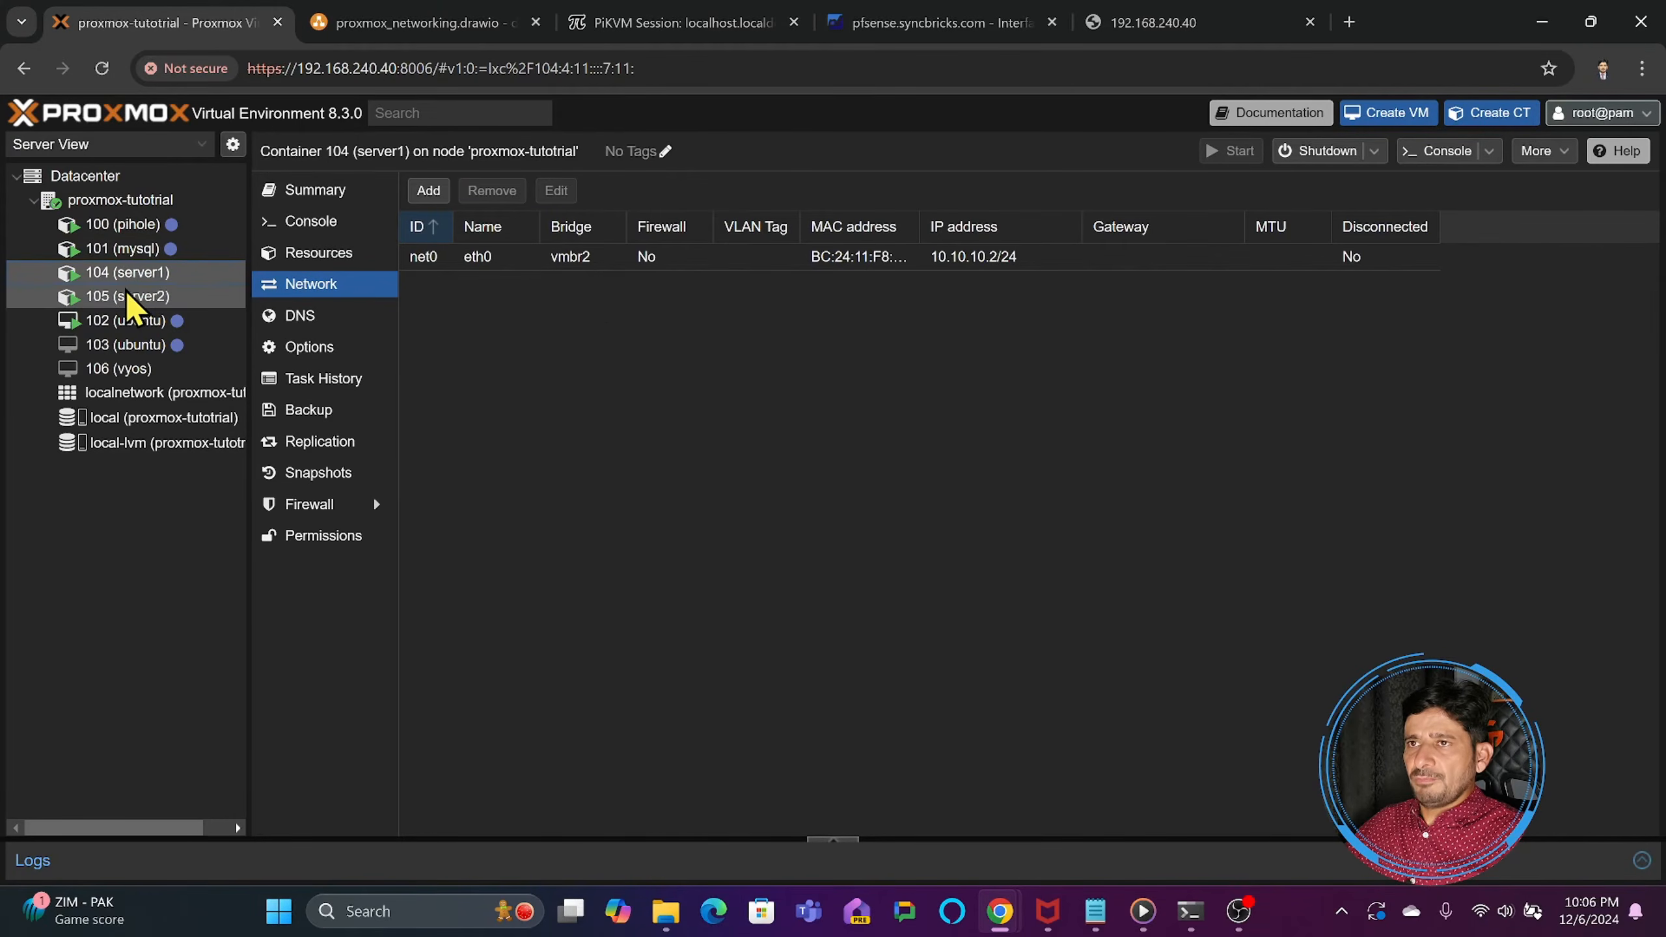
click(134, 296)
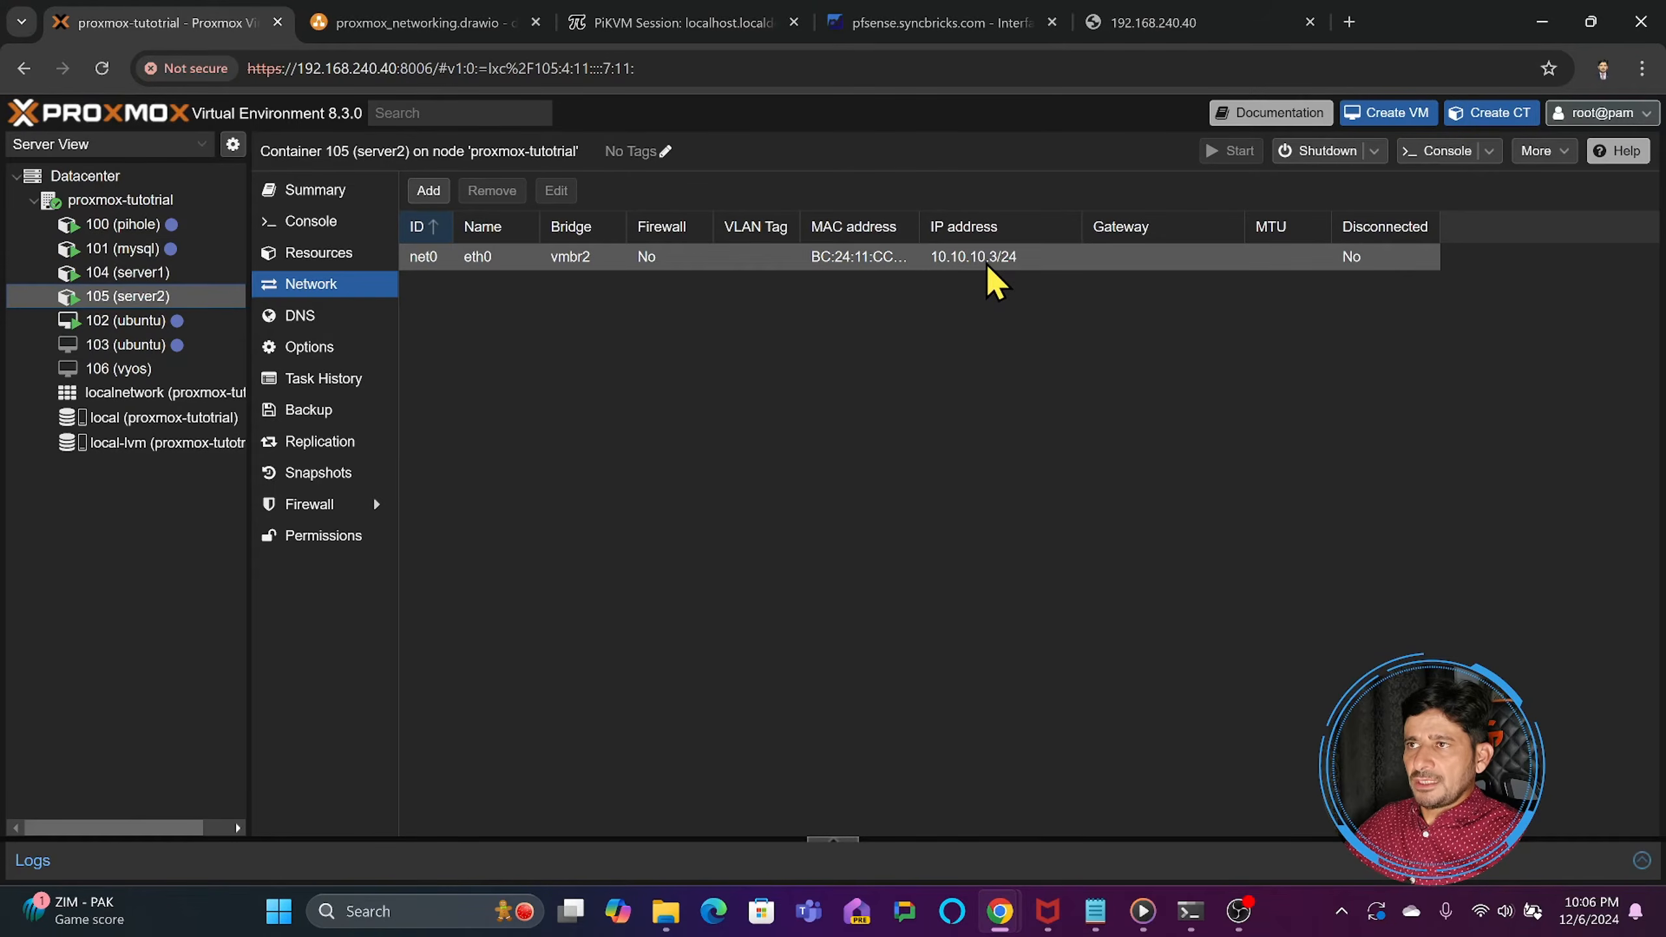
click(91, 275)
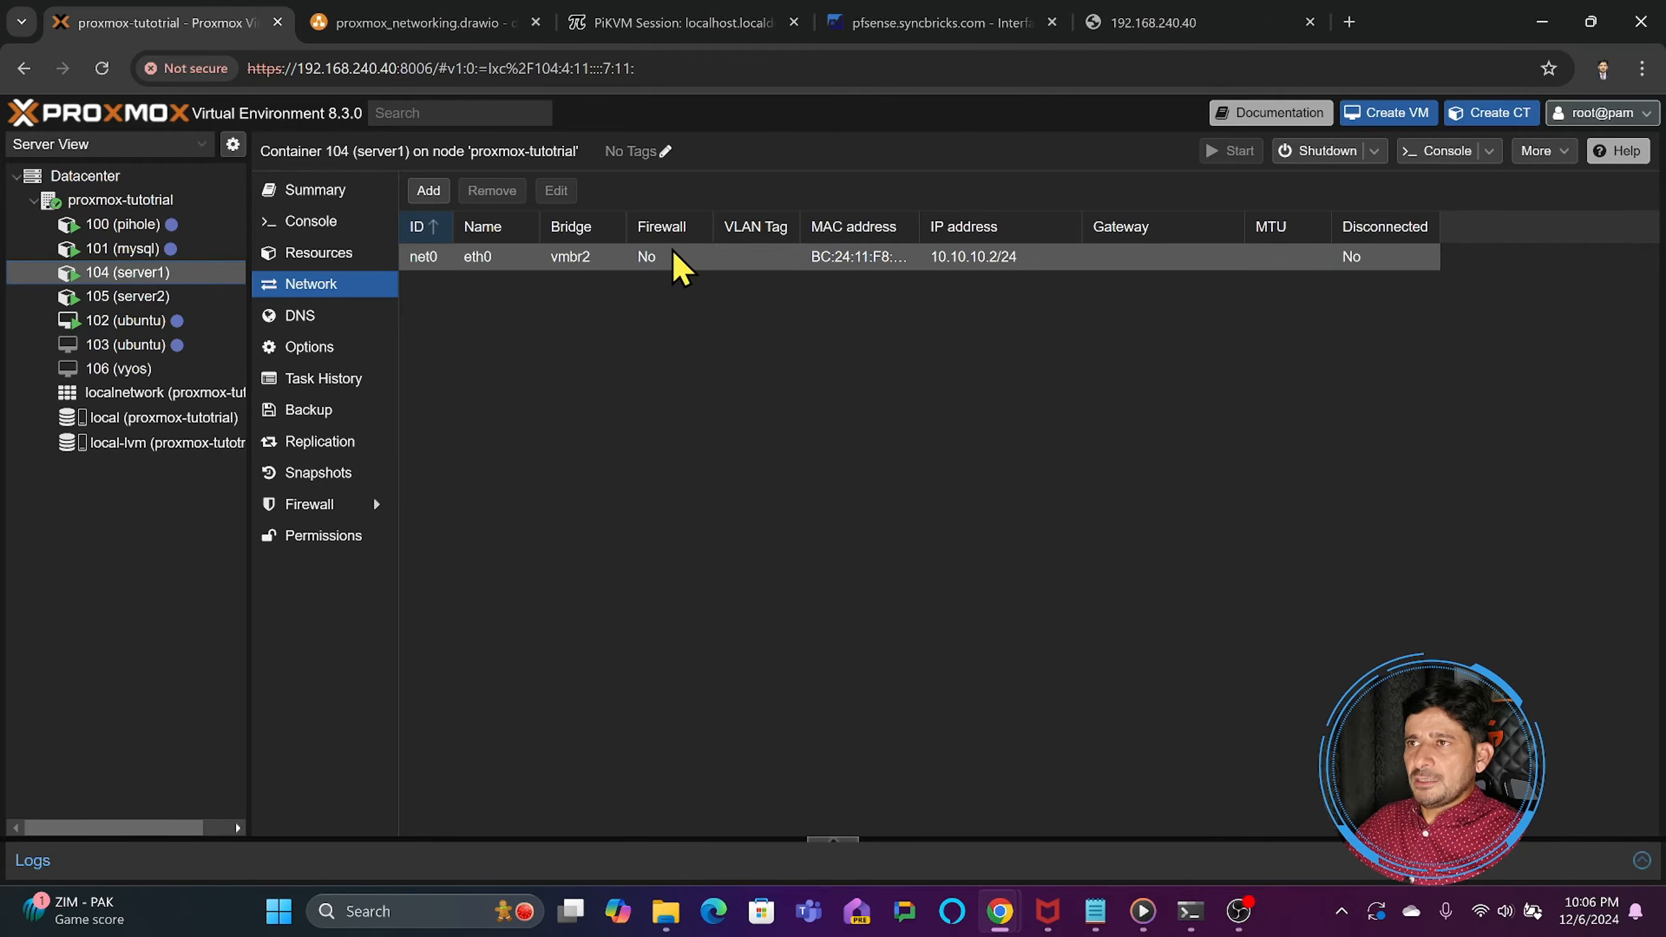
click(146, 297)
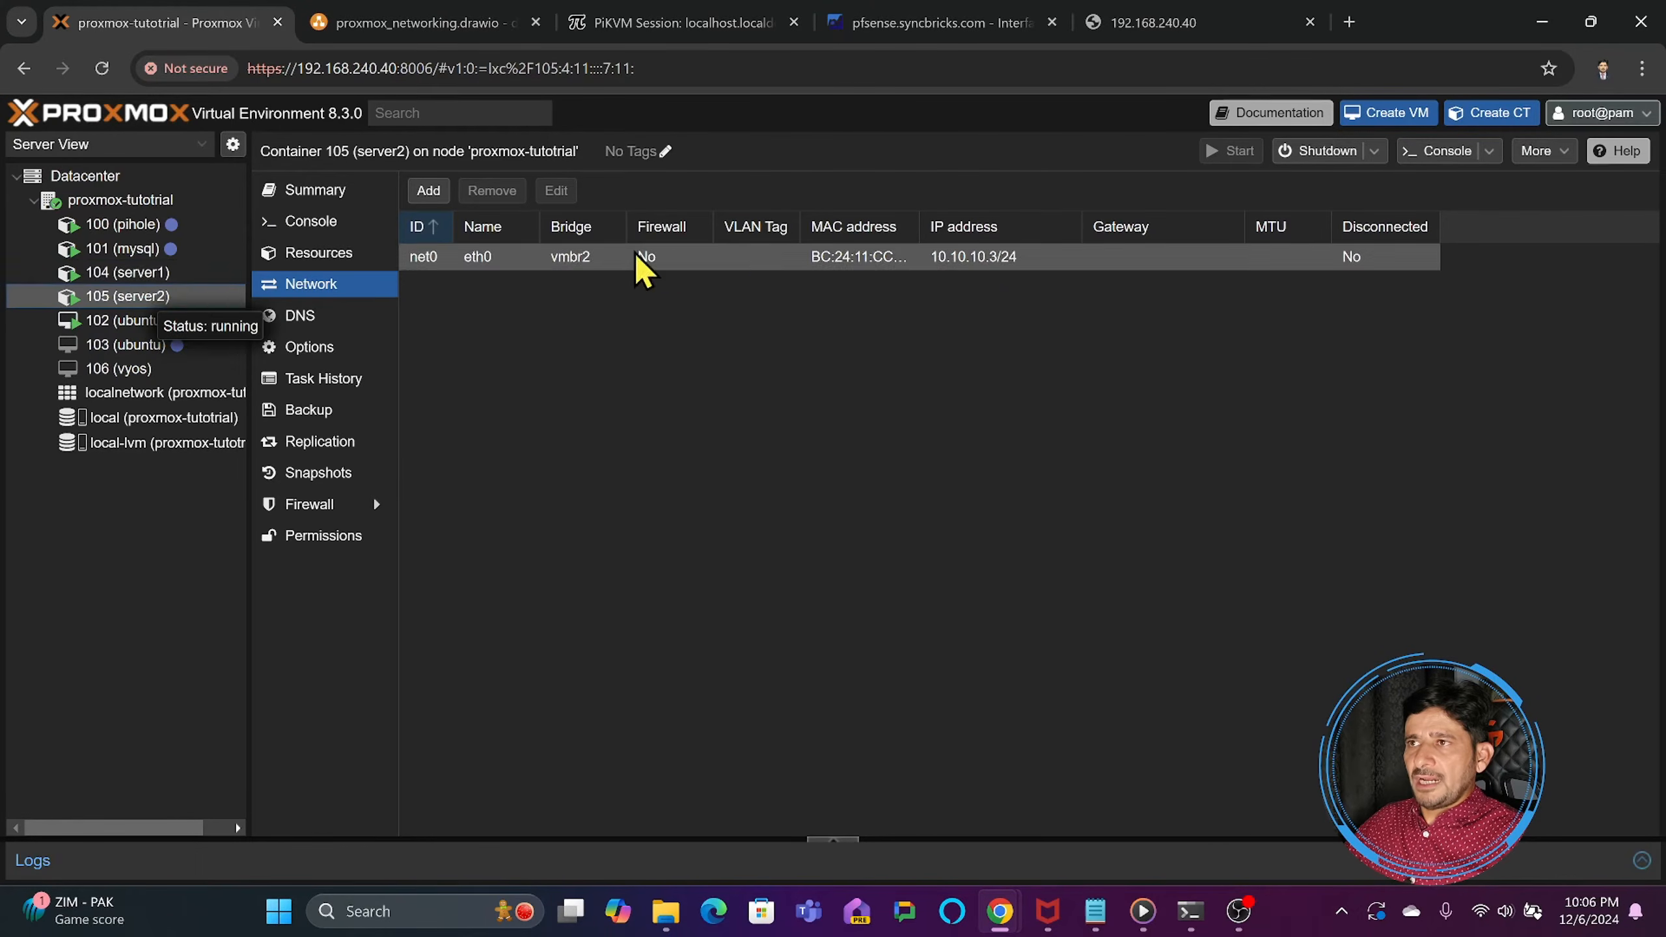
- Log in to the console of container 104 (server1) as root with the account password and list its interfaces with ip a
click(151, 272)
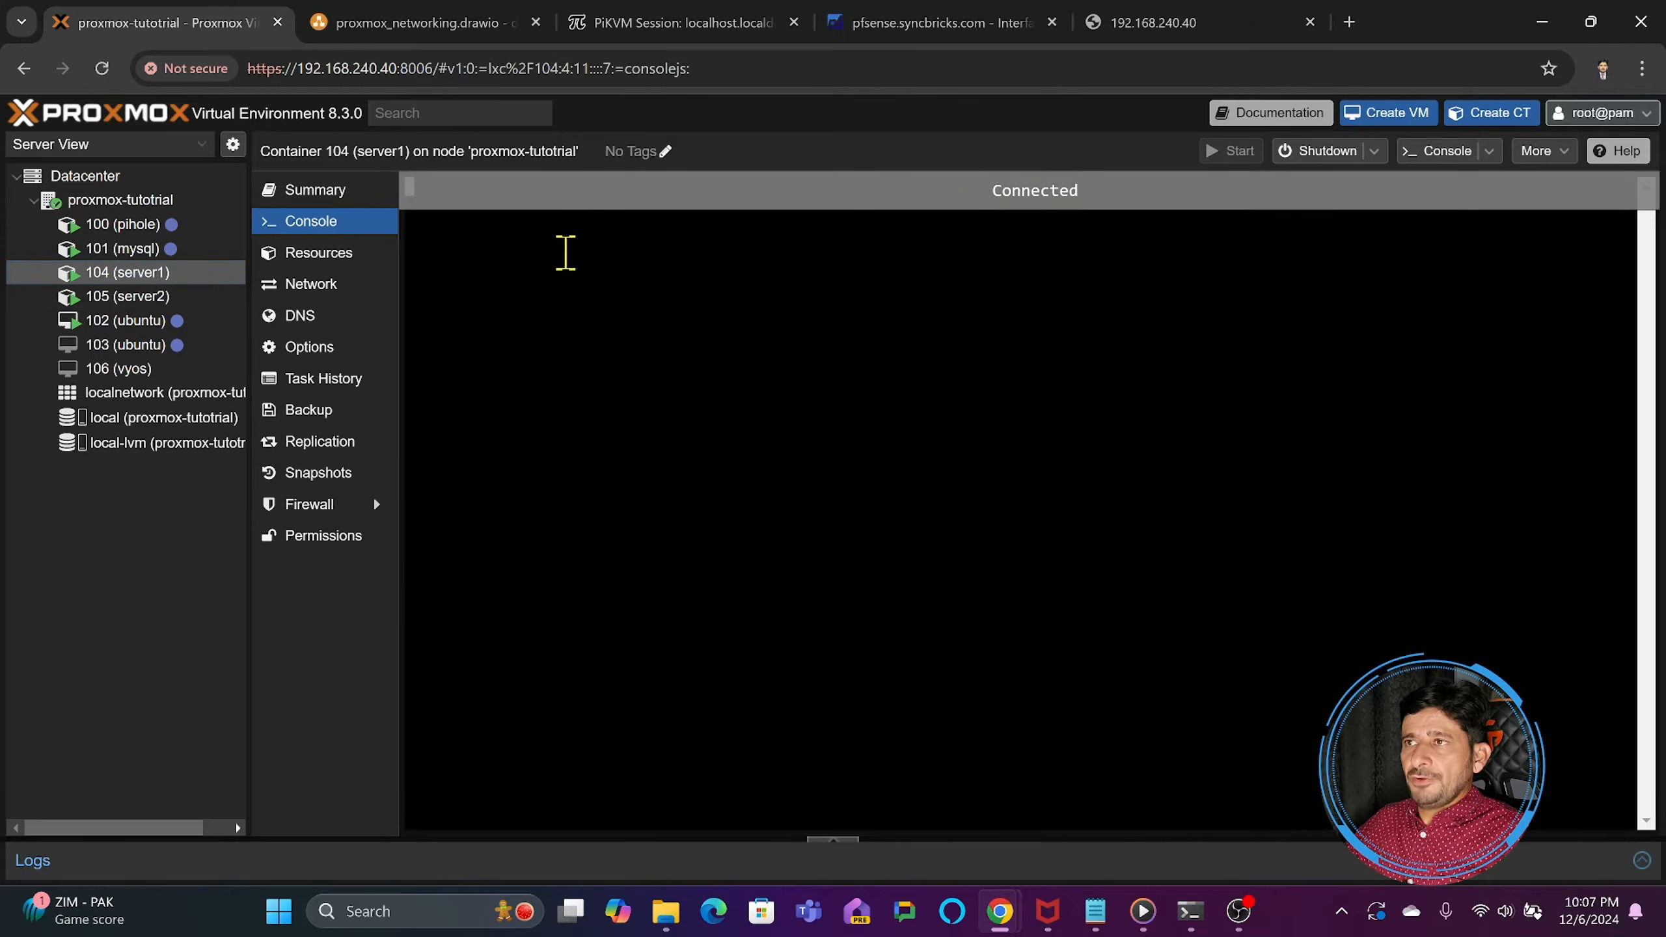
key(Return)
key(Return)
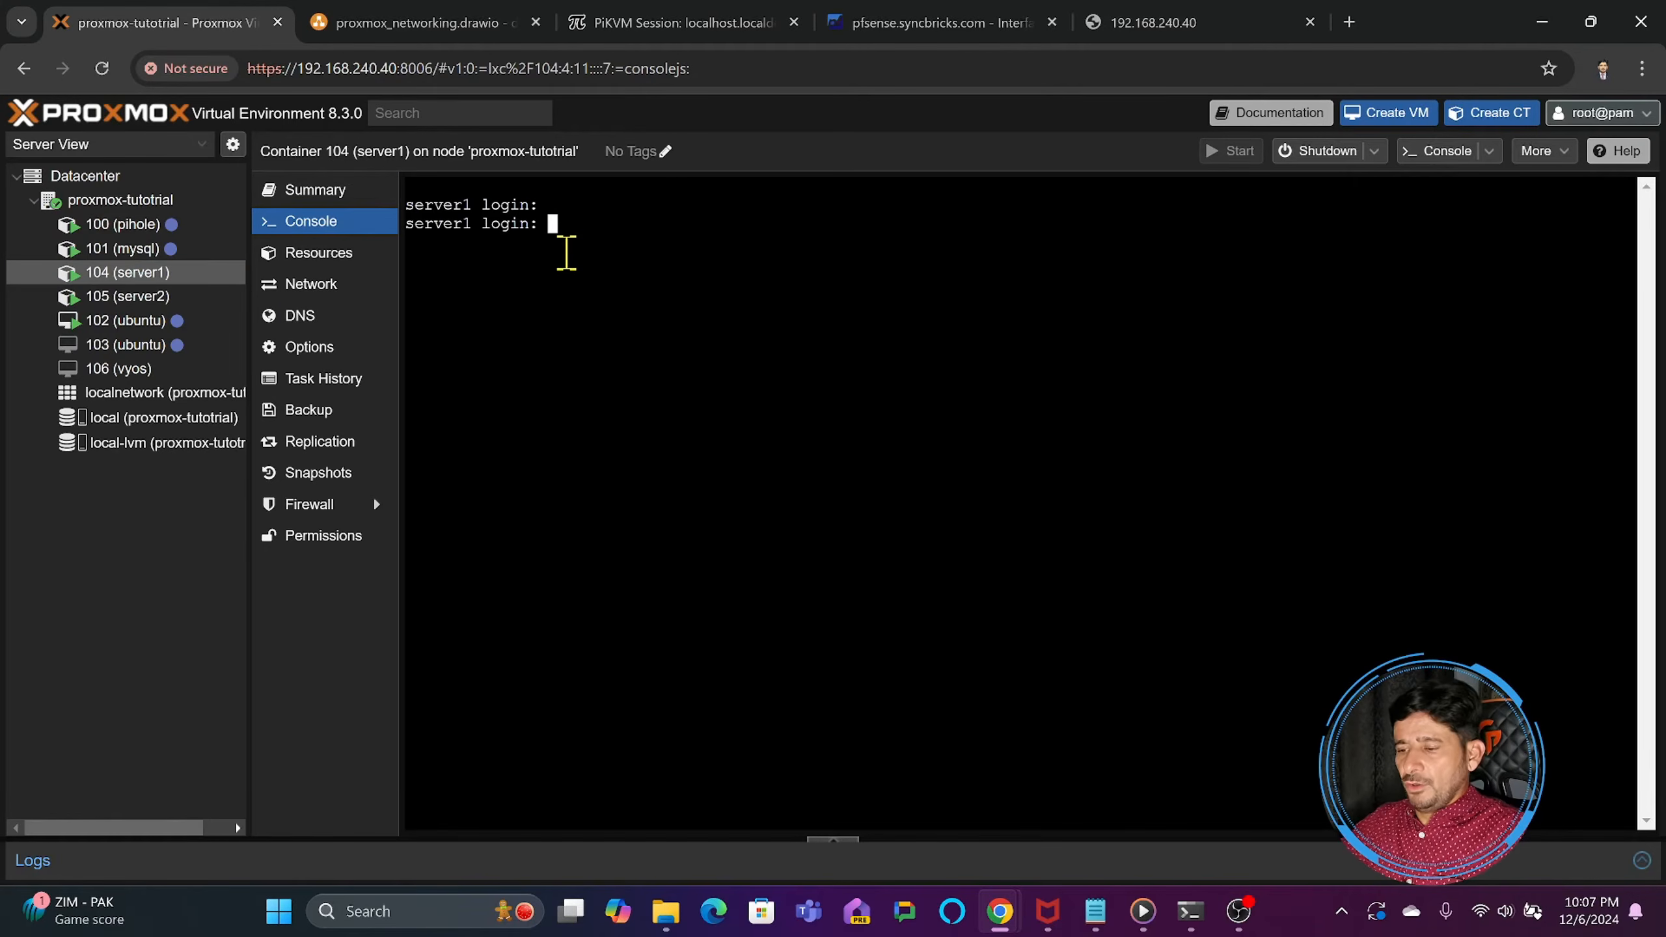
text(root)
key(Return)
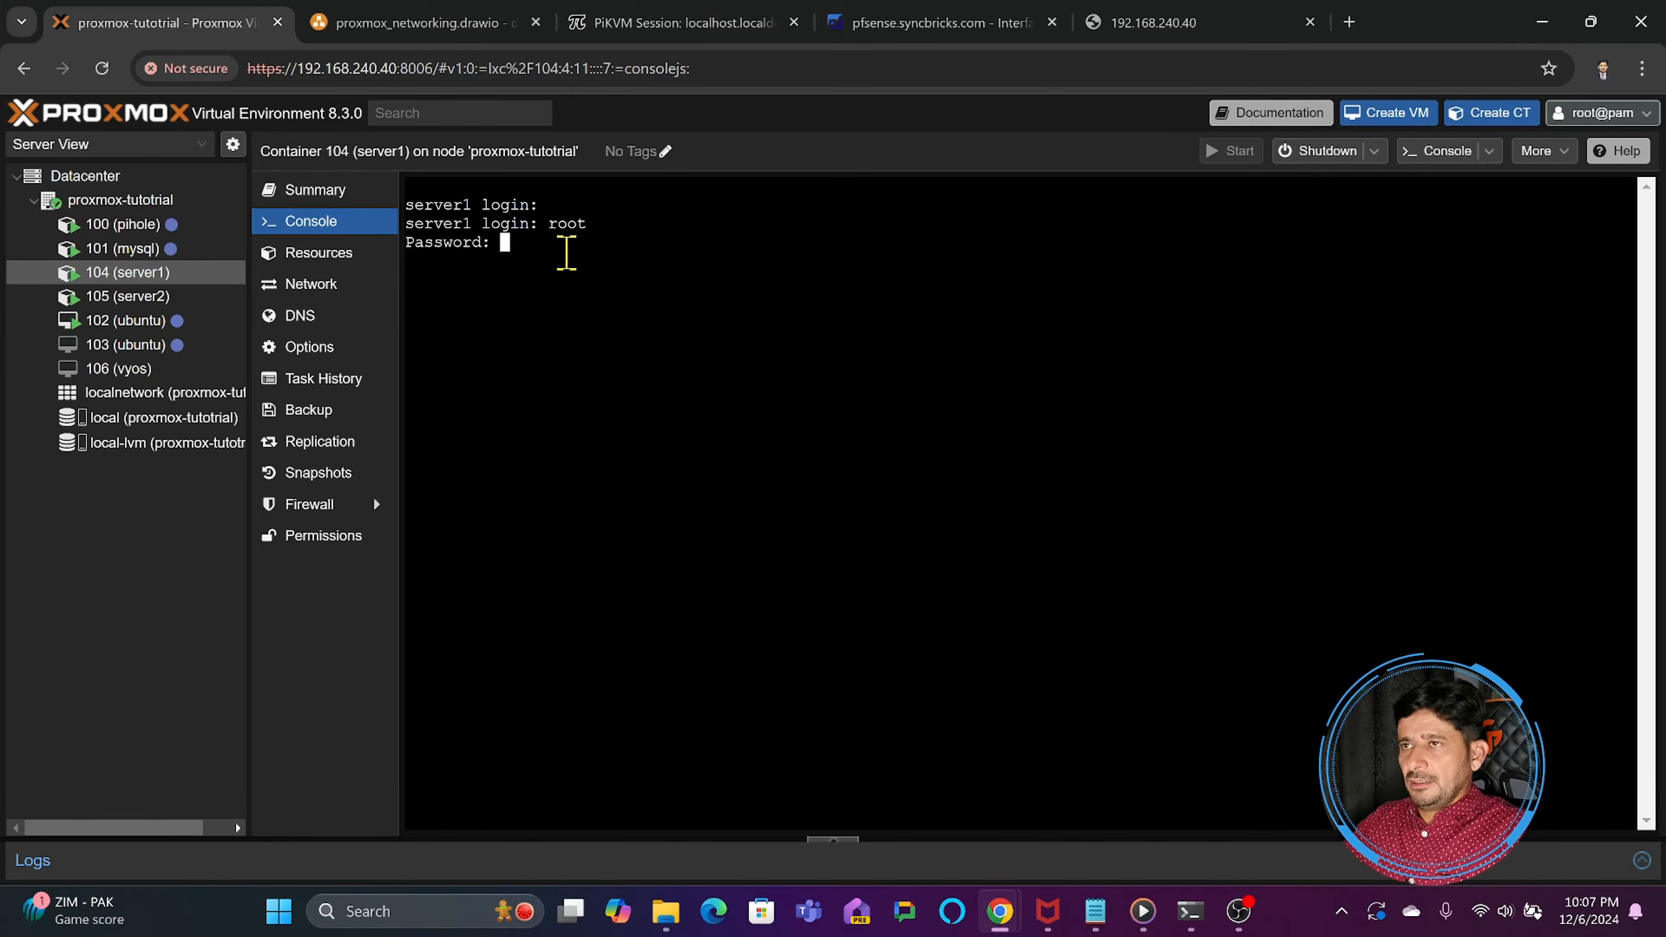
key(Return)
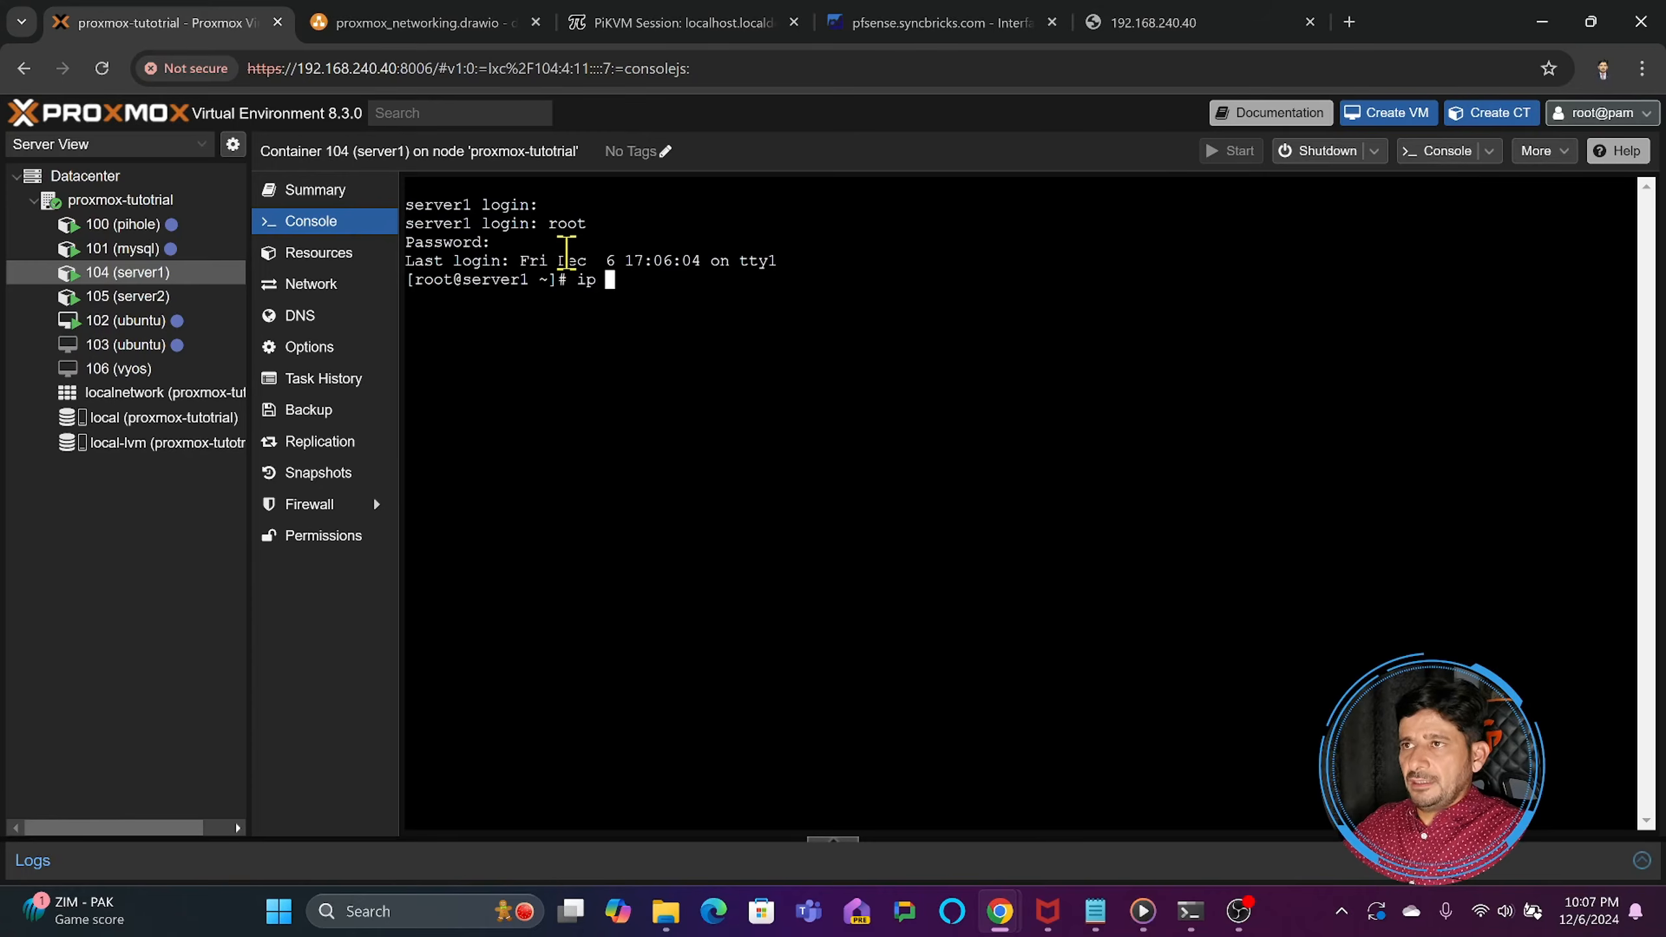
key(Return)
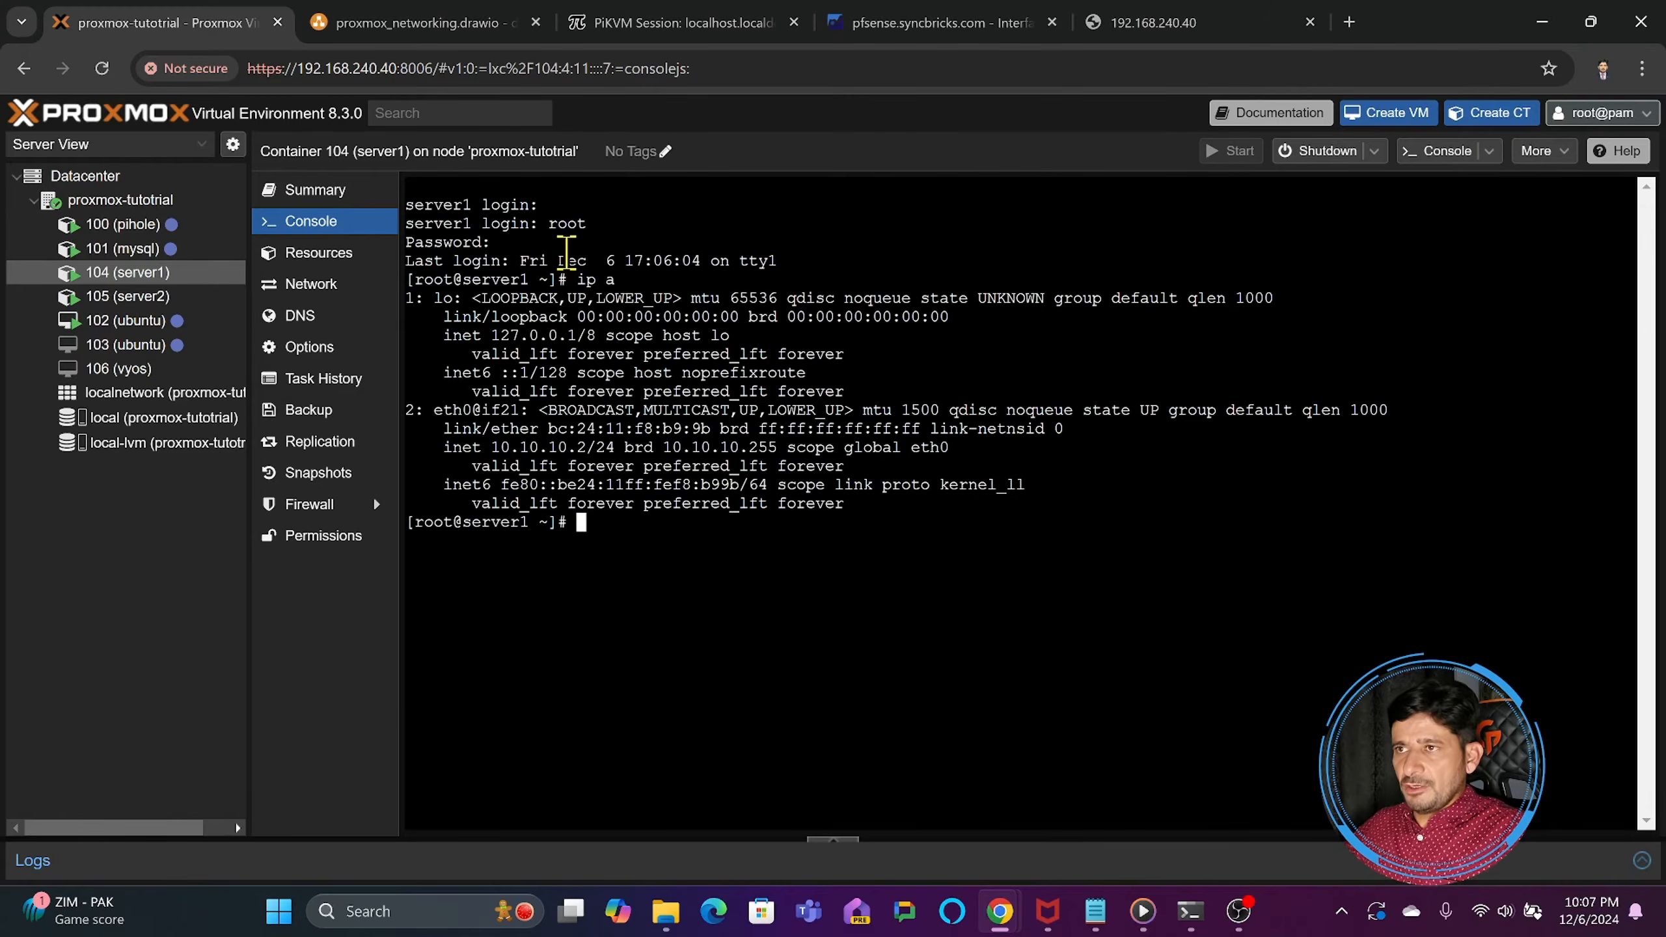
- Log in to the console of container 105 (server2) as root with the account password
click(143, 298)
text(root)
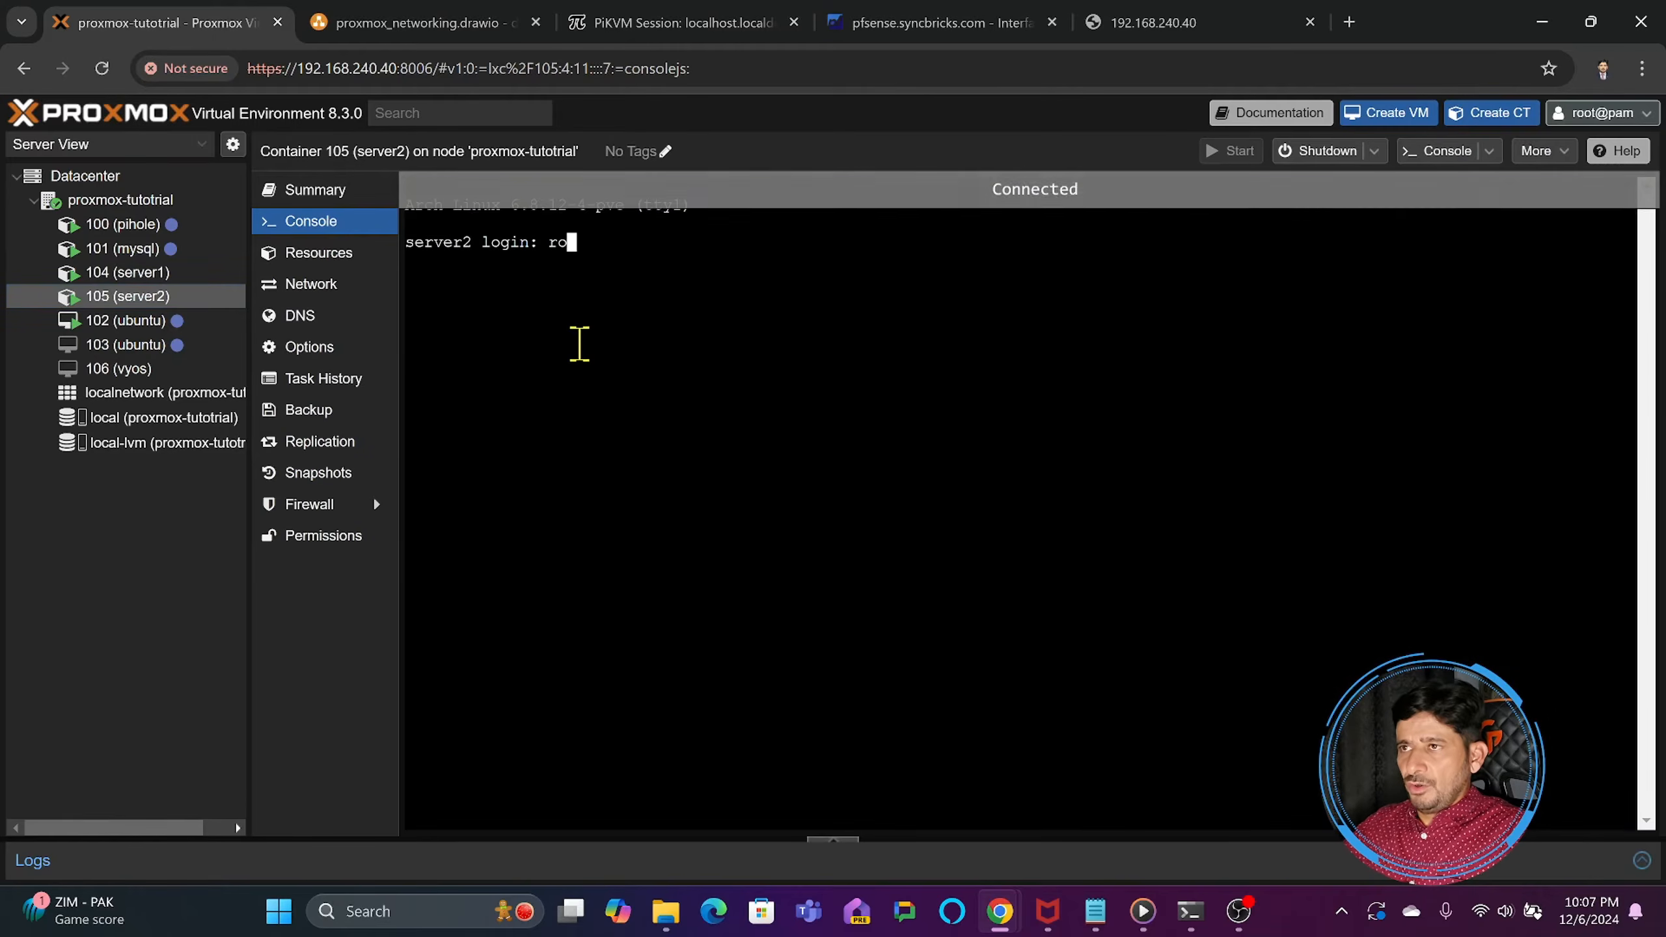
key(Return)
- List server2's interfaces with ip a and ping server1 at 10.10.10.2
key(Return)
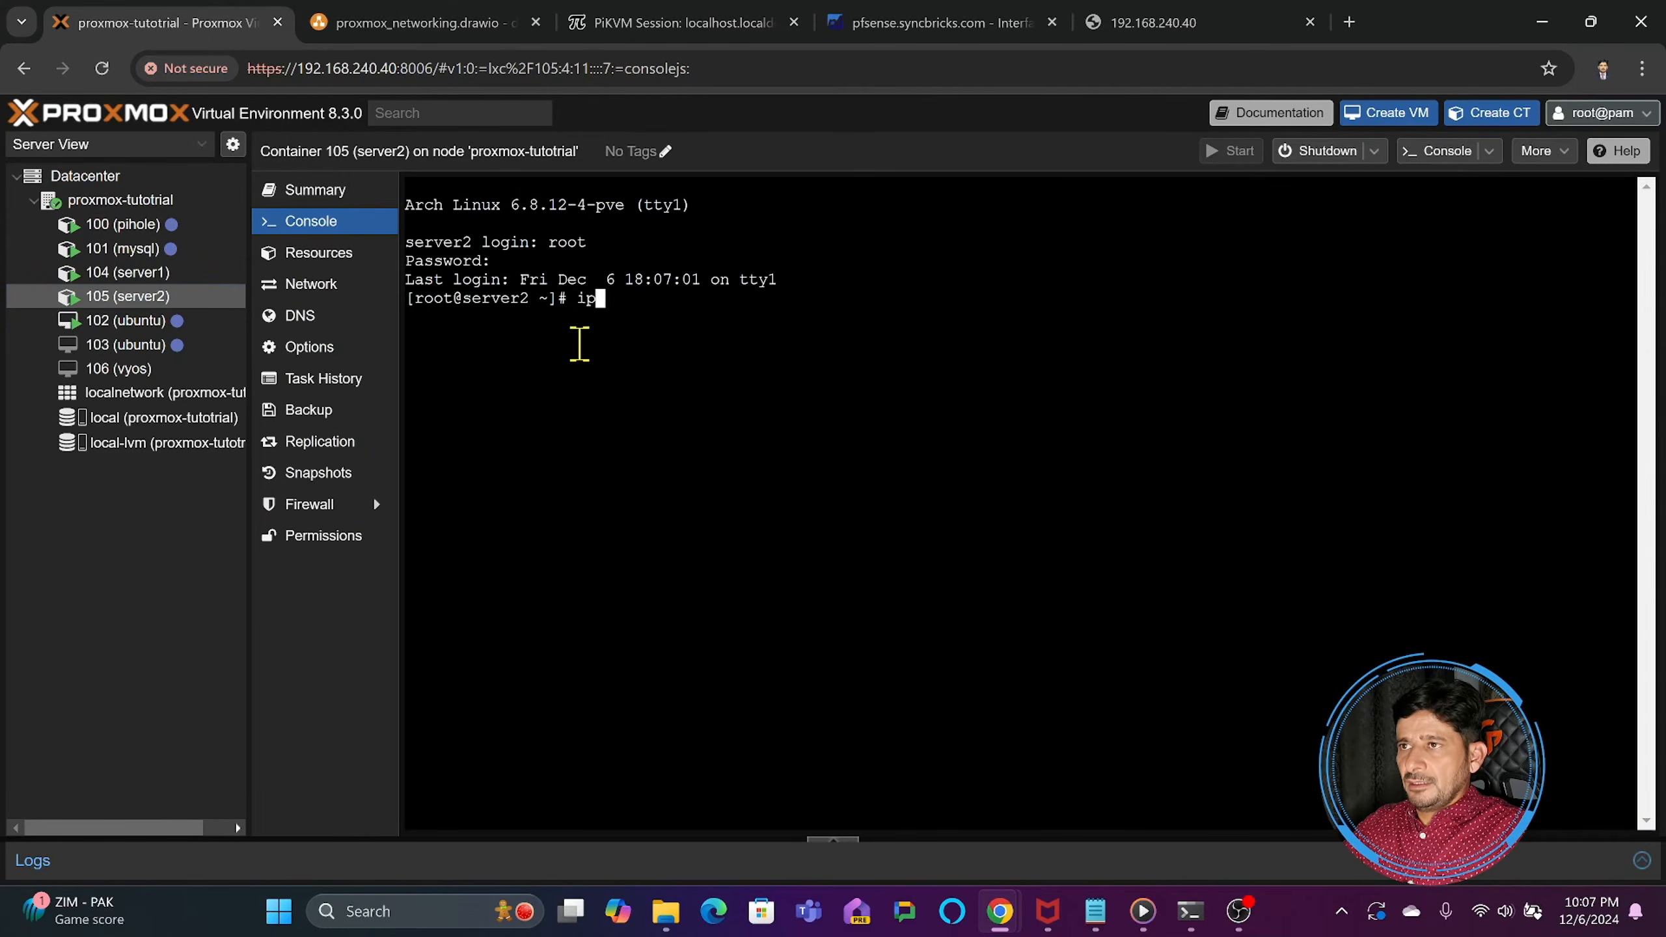
text(ip a)
key(Return)
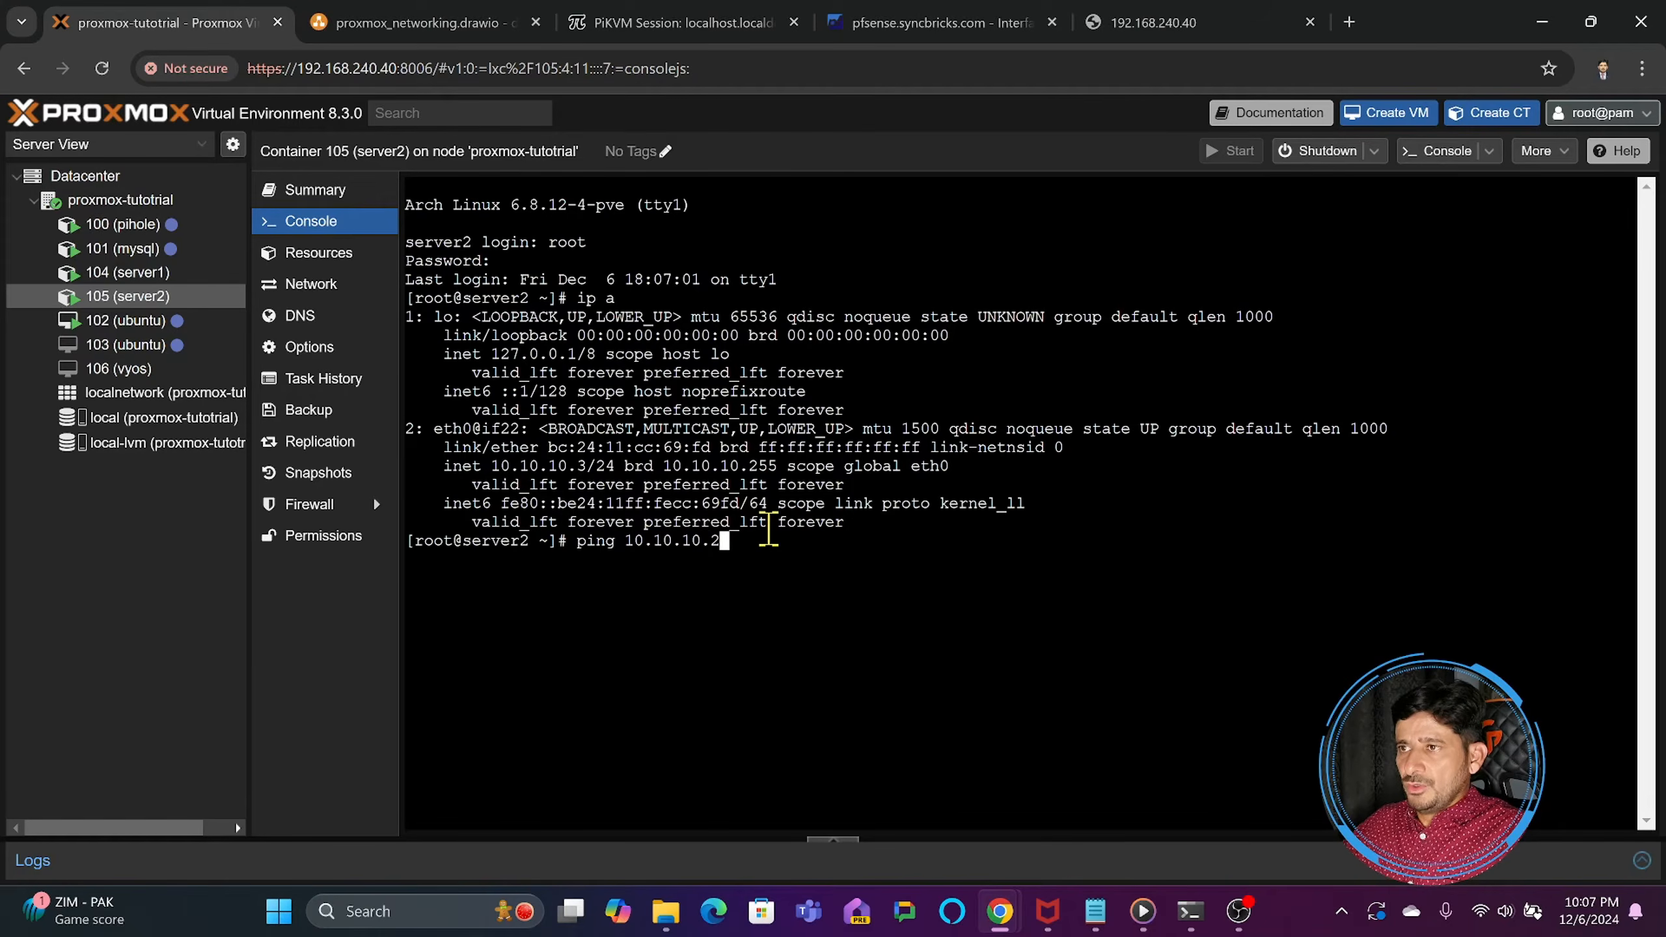
key(Return)
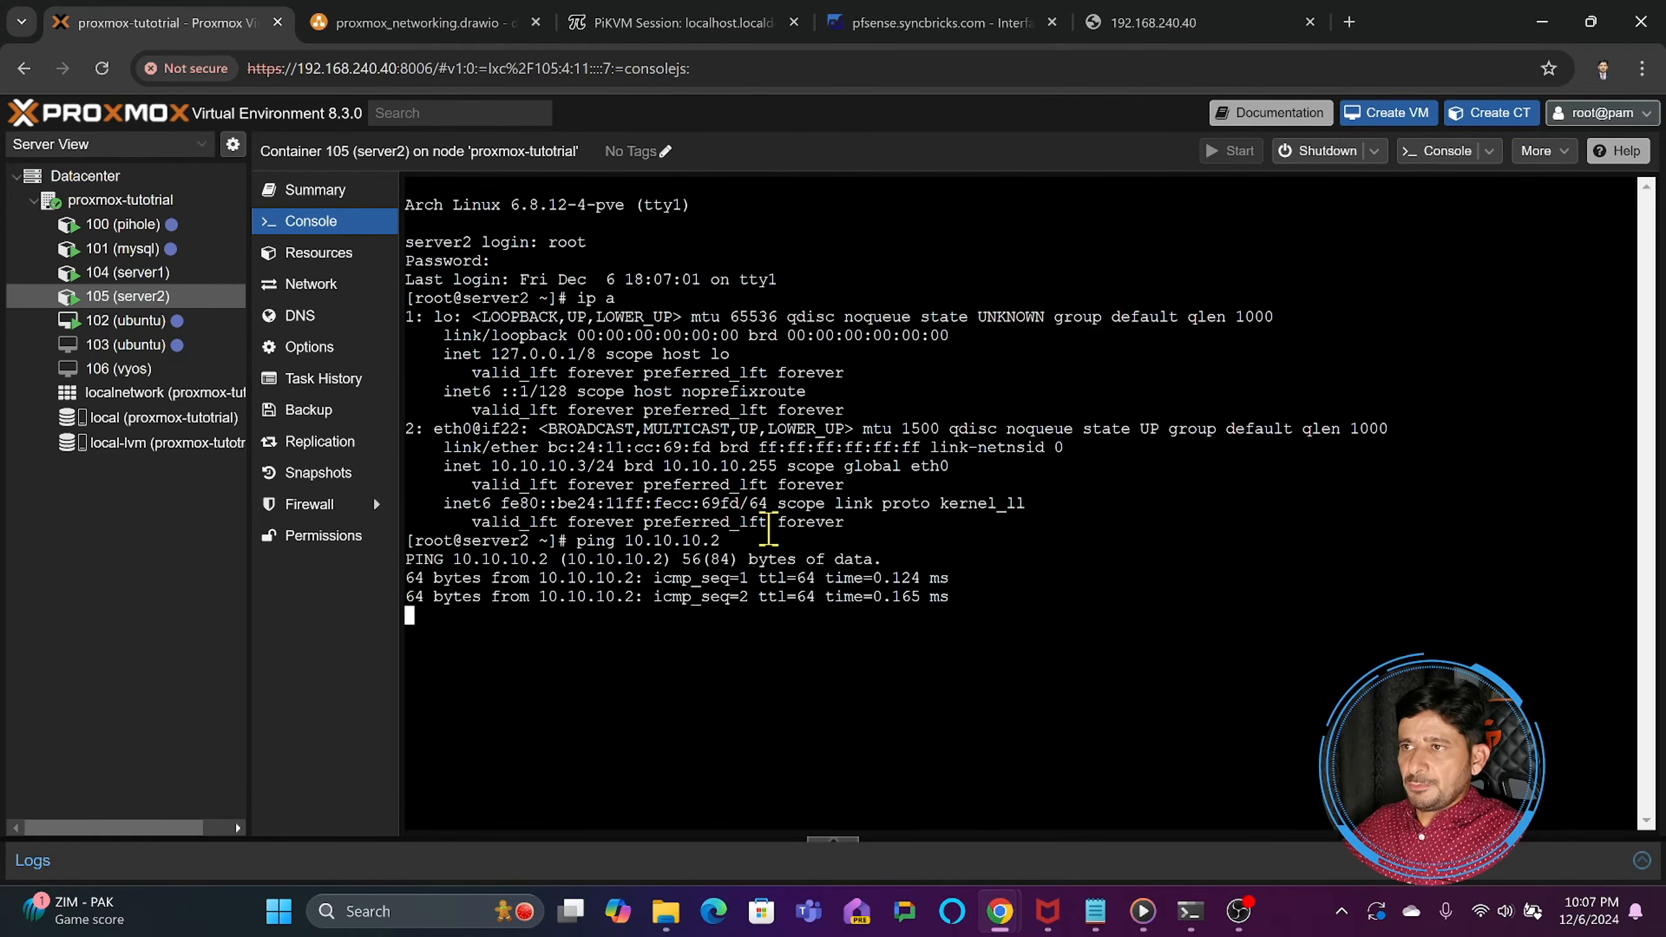
- Try to assign VLAN tag 10 to eth0 of container 104 (server1)
click(306, 293)
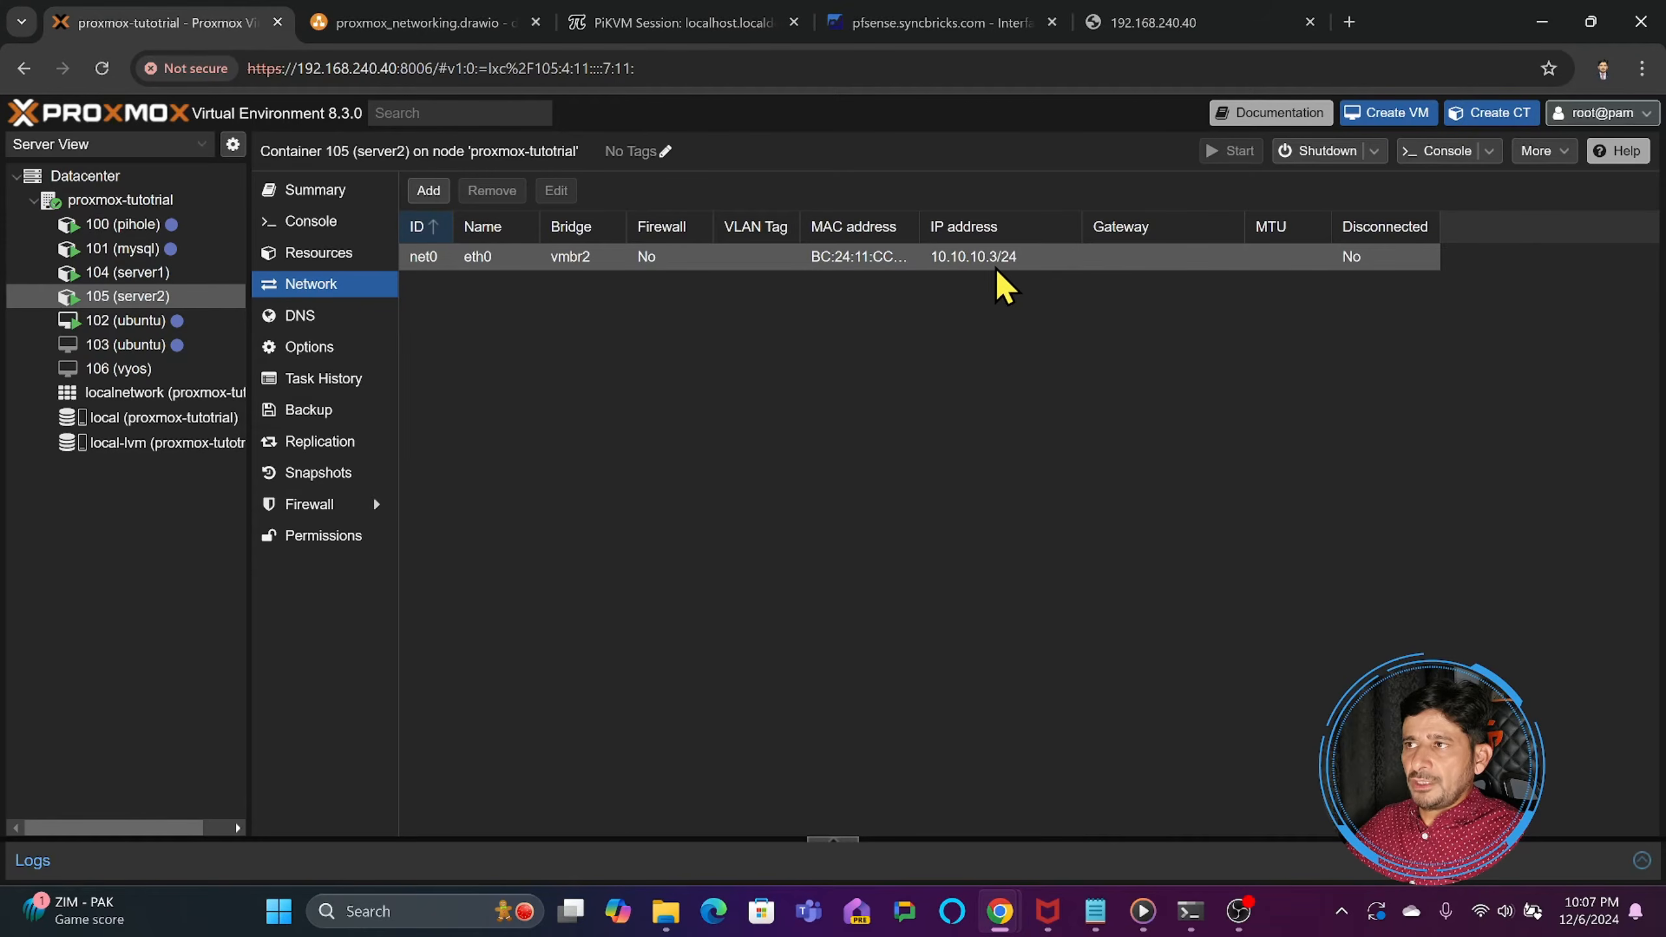
click(157, 274)
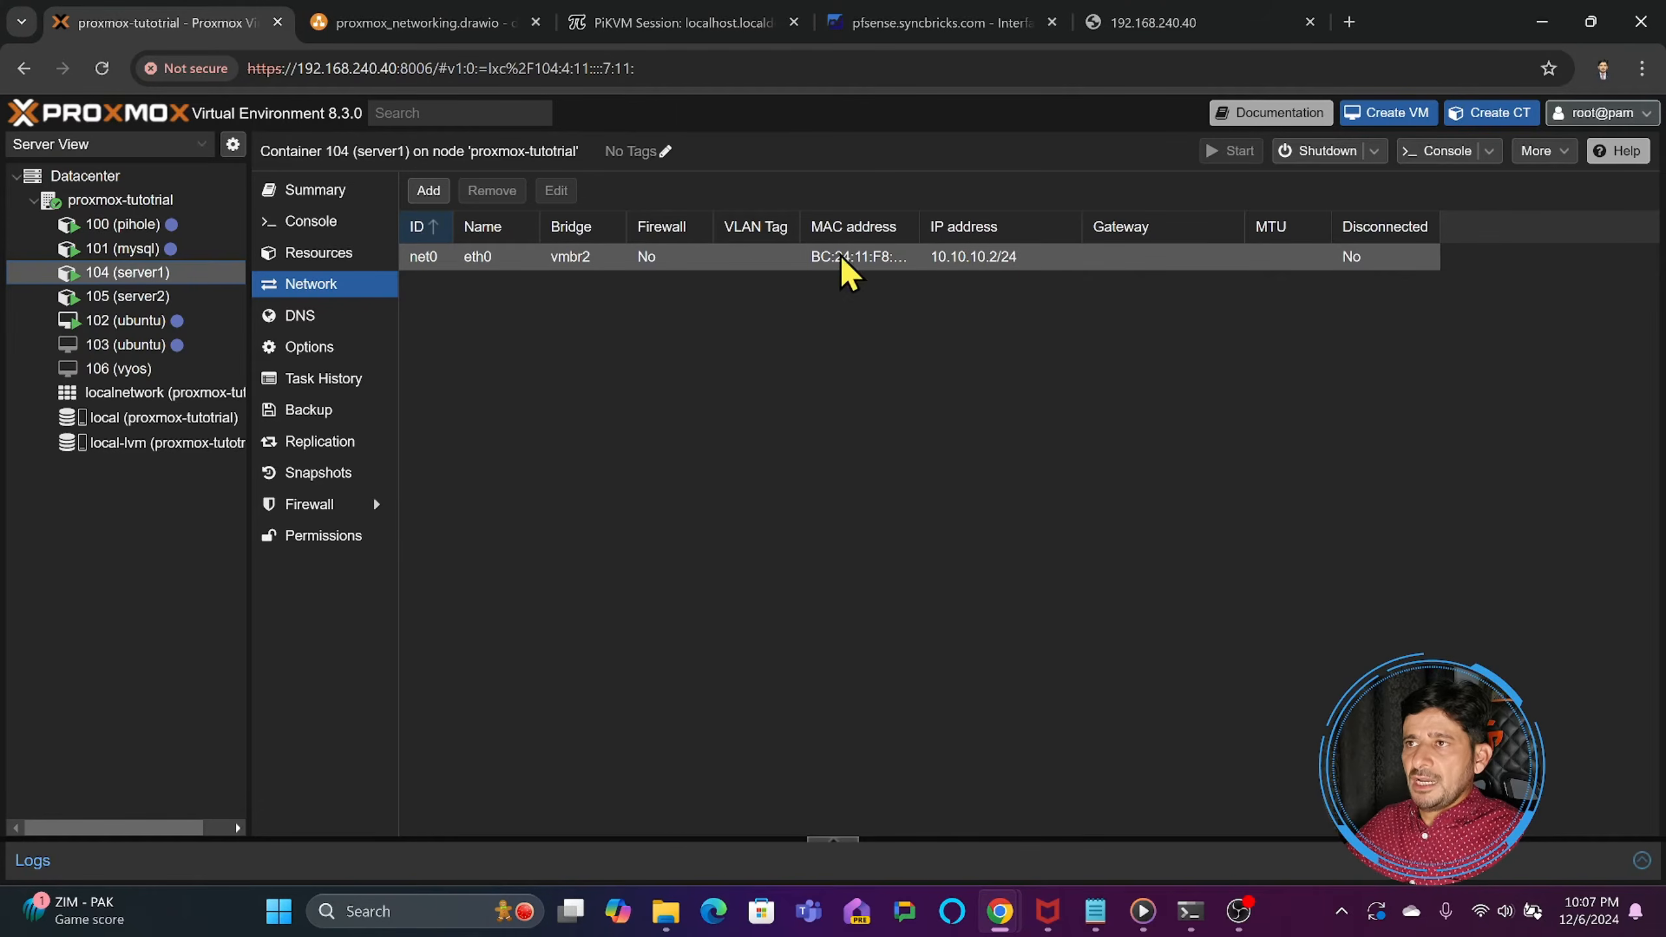
click(491, 269)
double_click(487, 261)
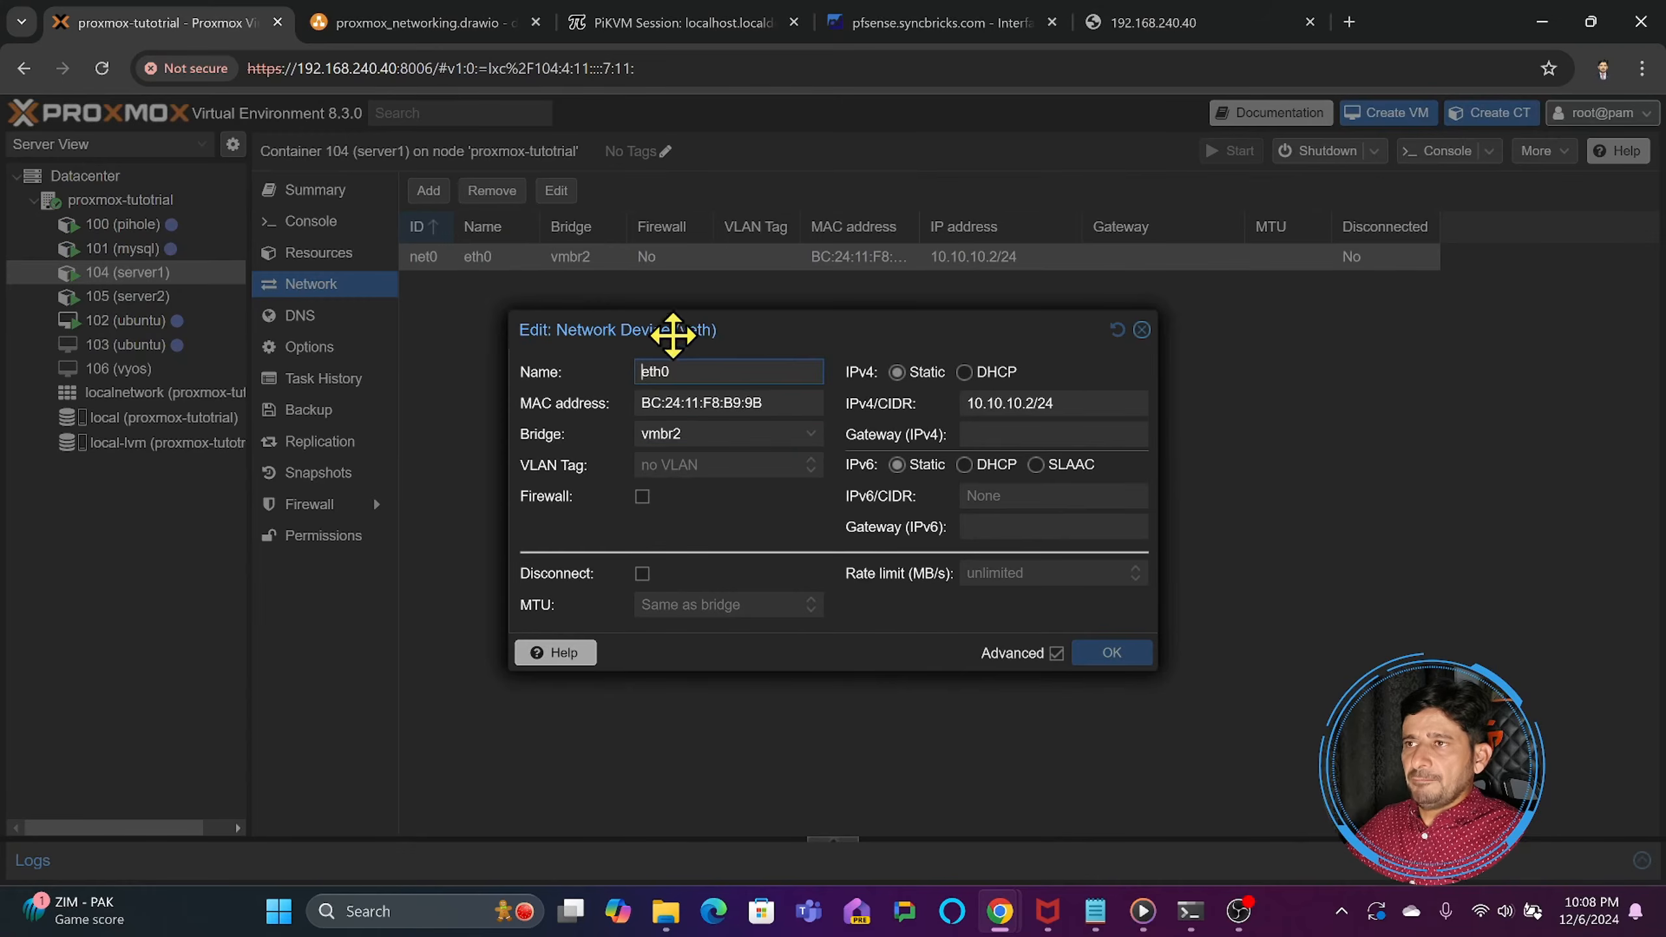
click(669, 465)
text(10)
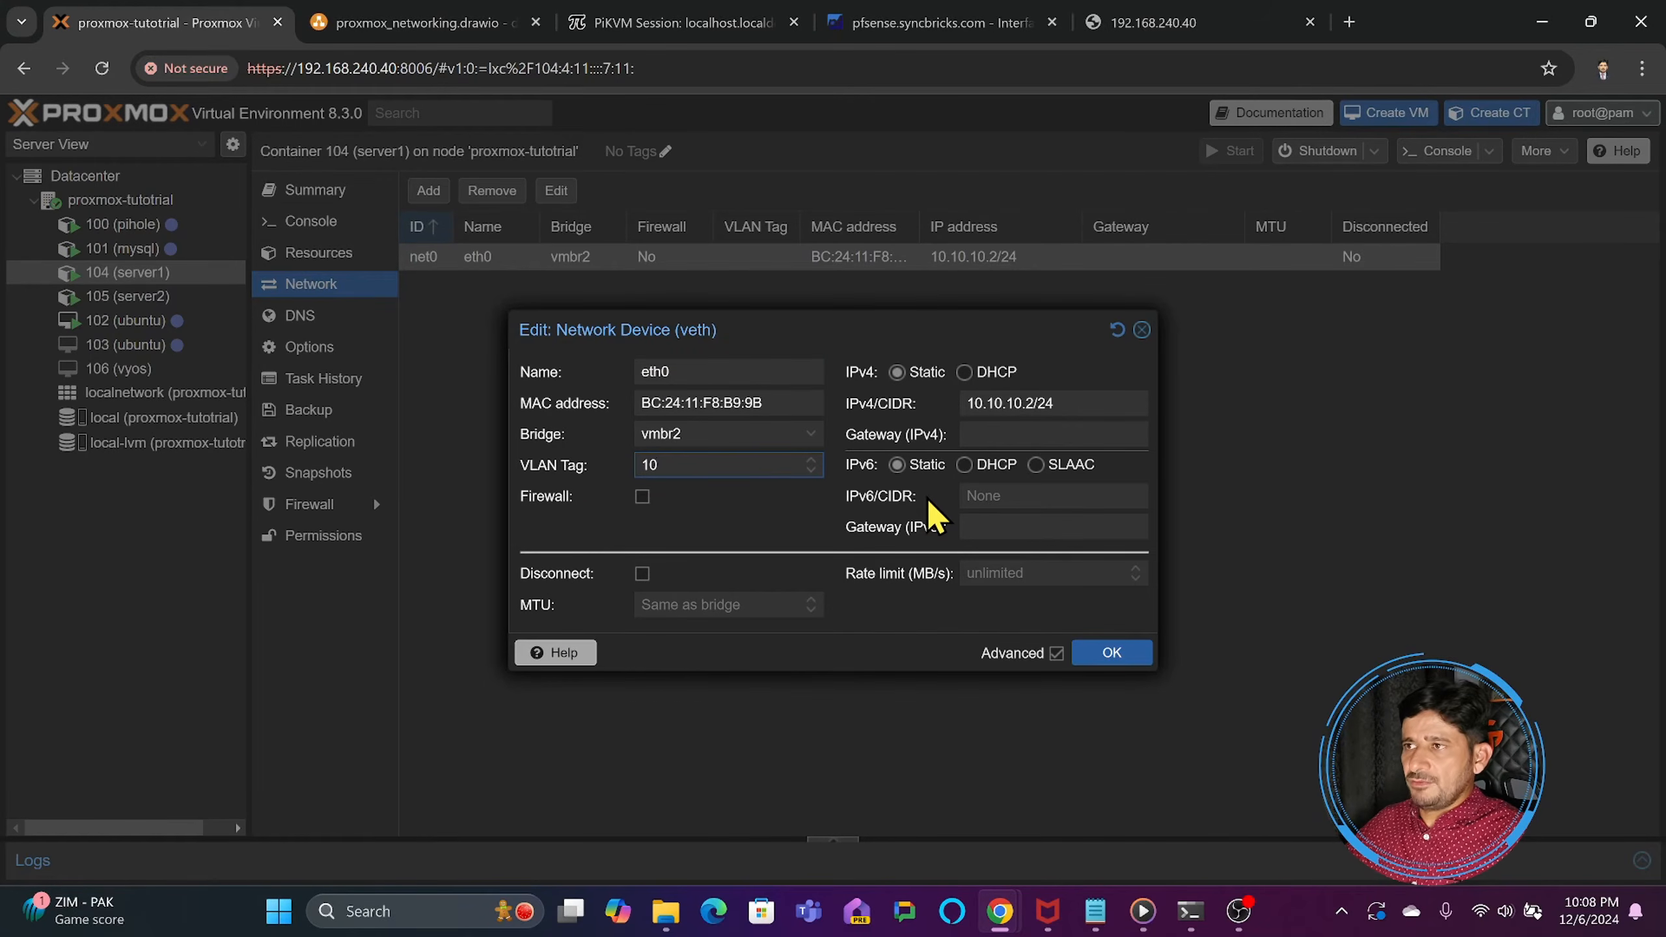
click(1093, 653)
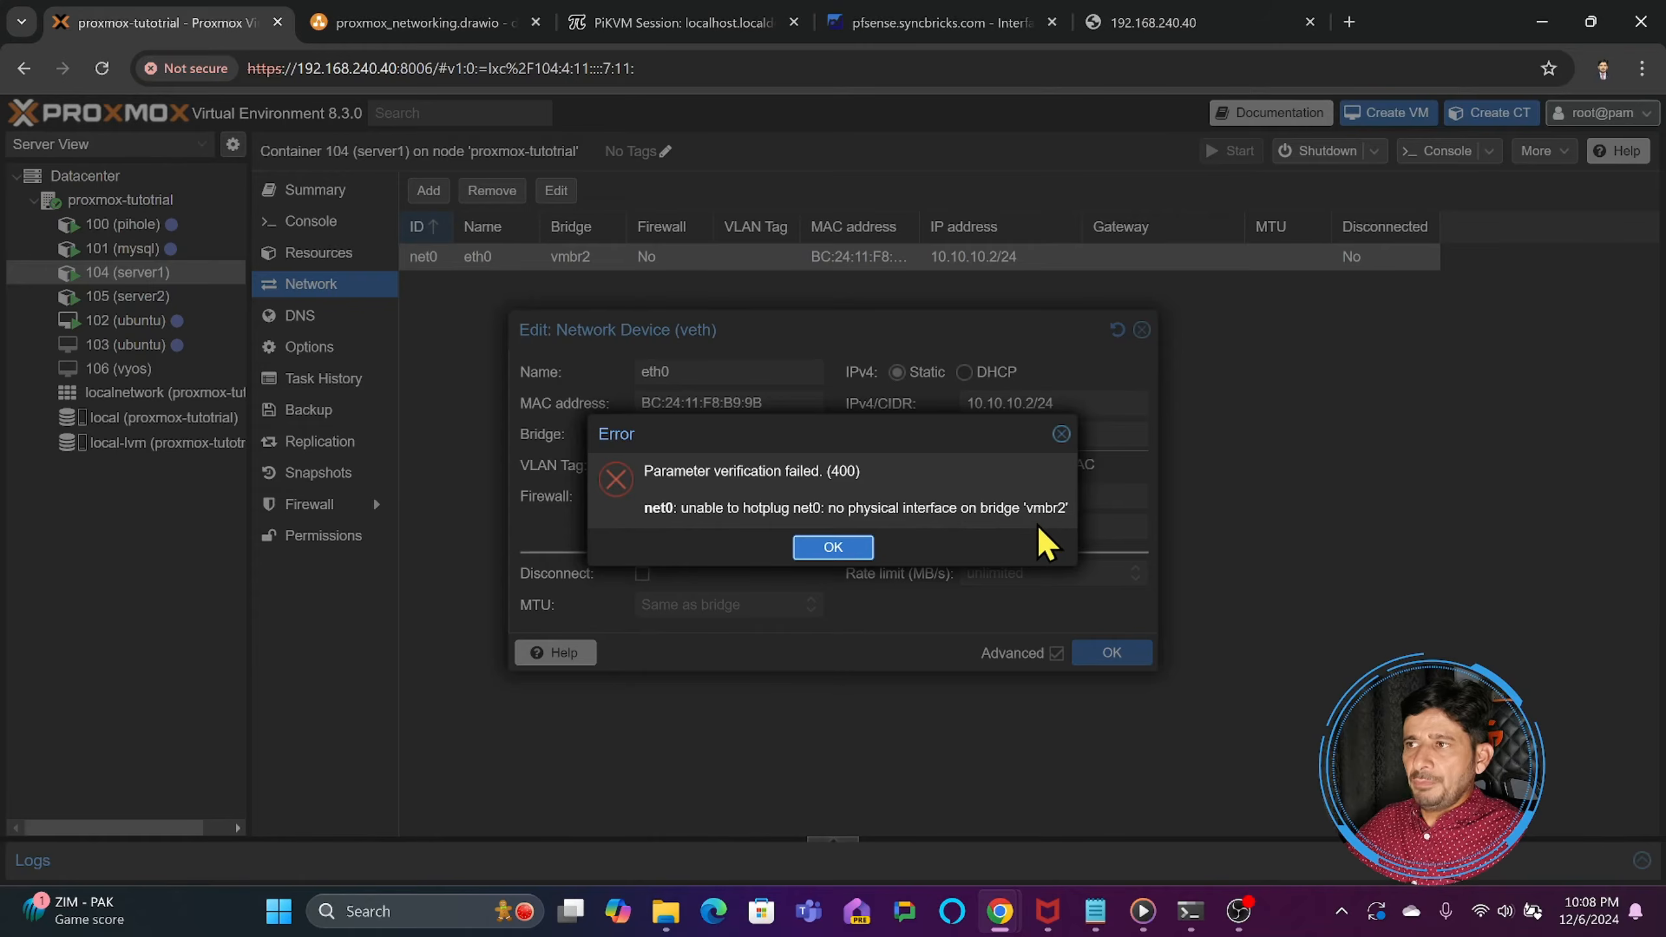
click(1063, 435)
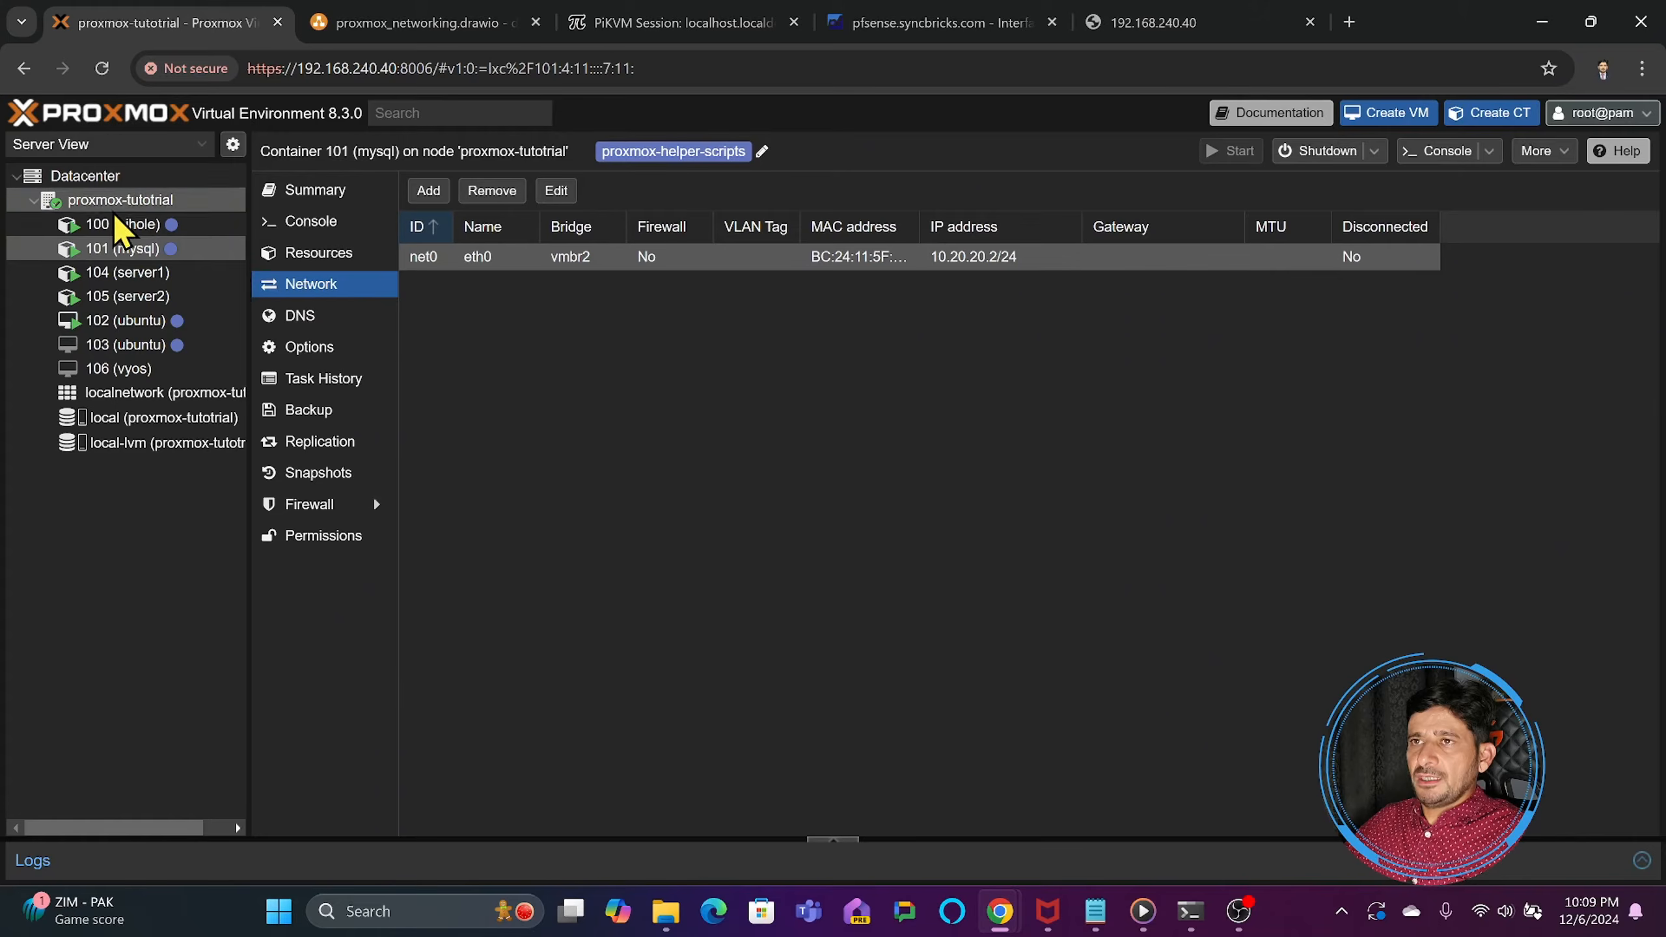
- Make Linux bridge vmbr2 on the proxmox-tutotrial node VLAN aware and apply the pending network changes
click(122, 202)
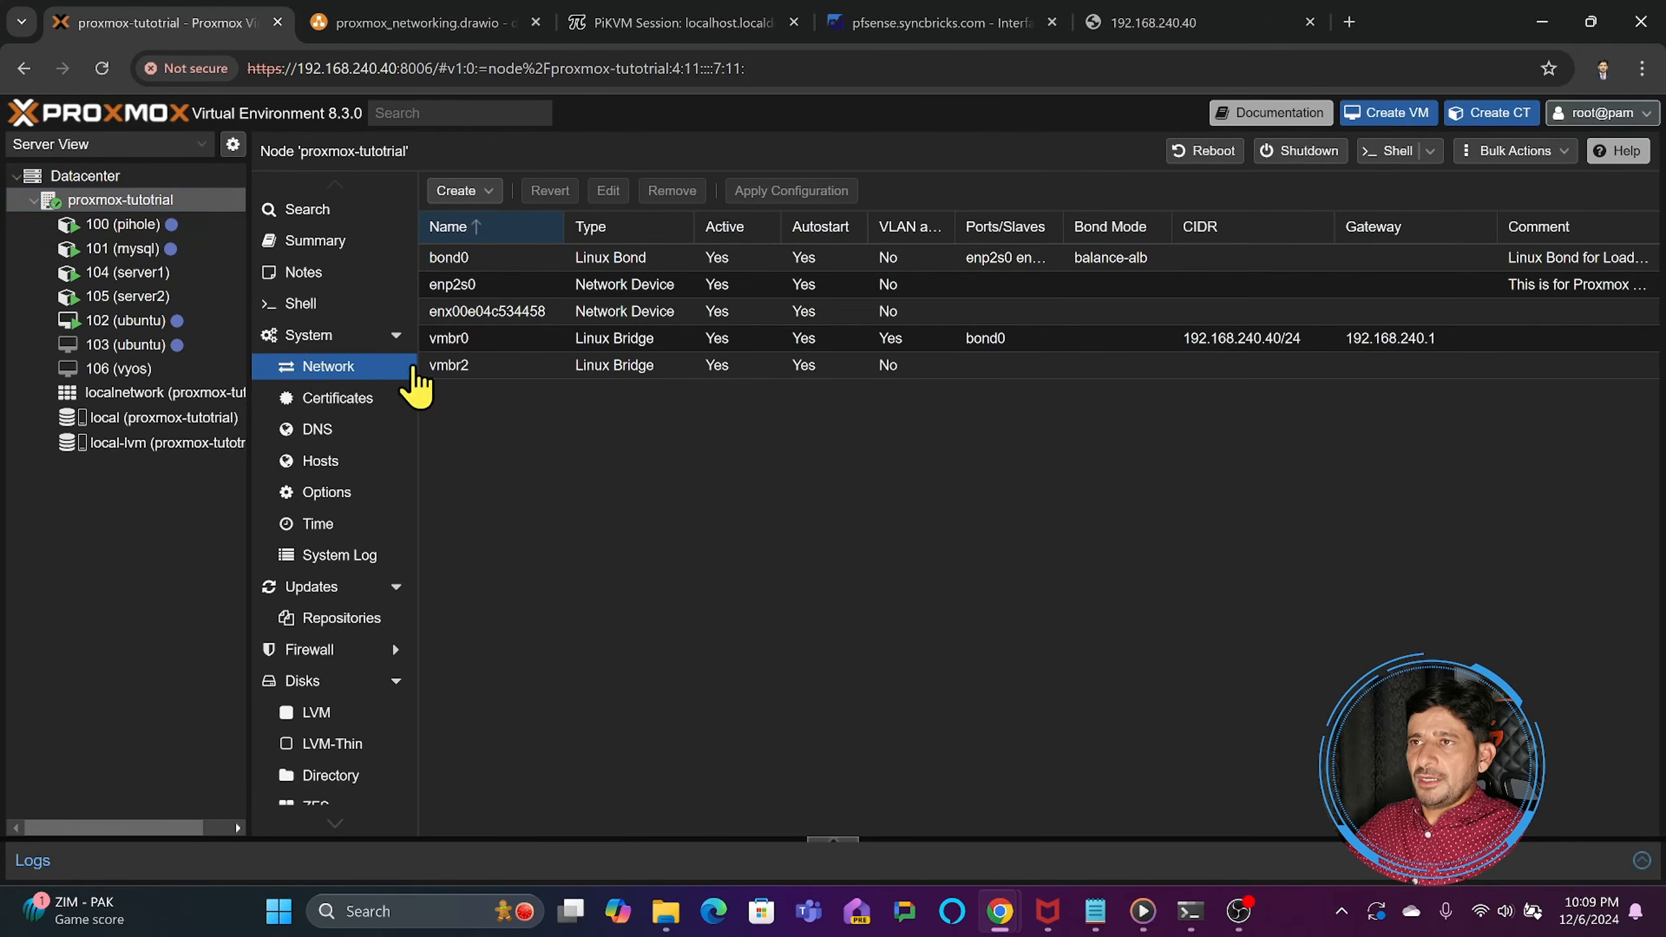
double_click(474, 368)
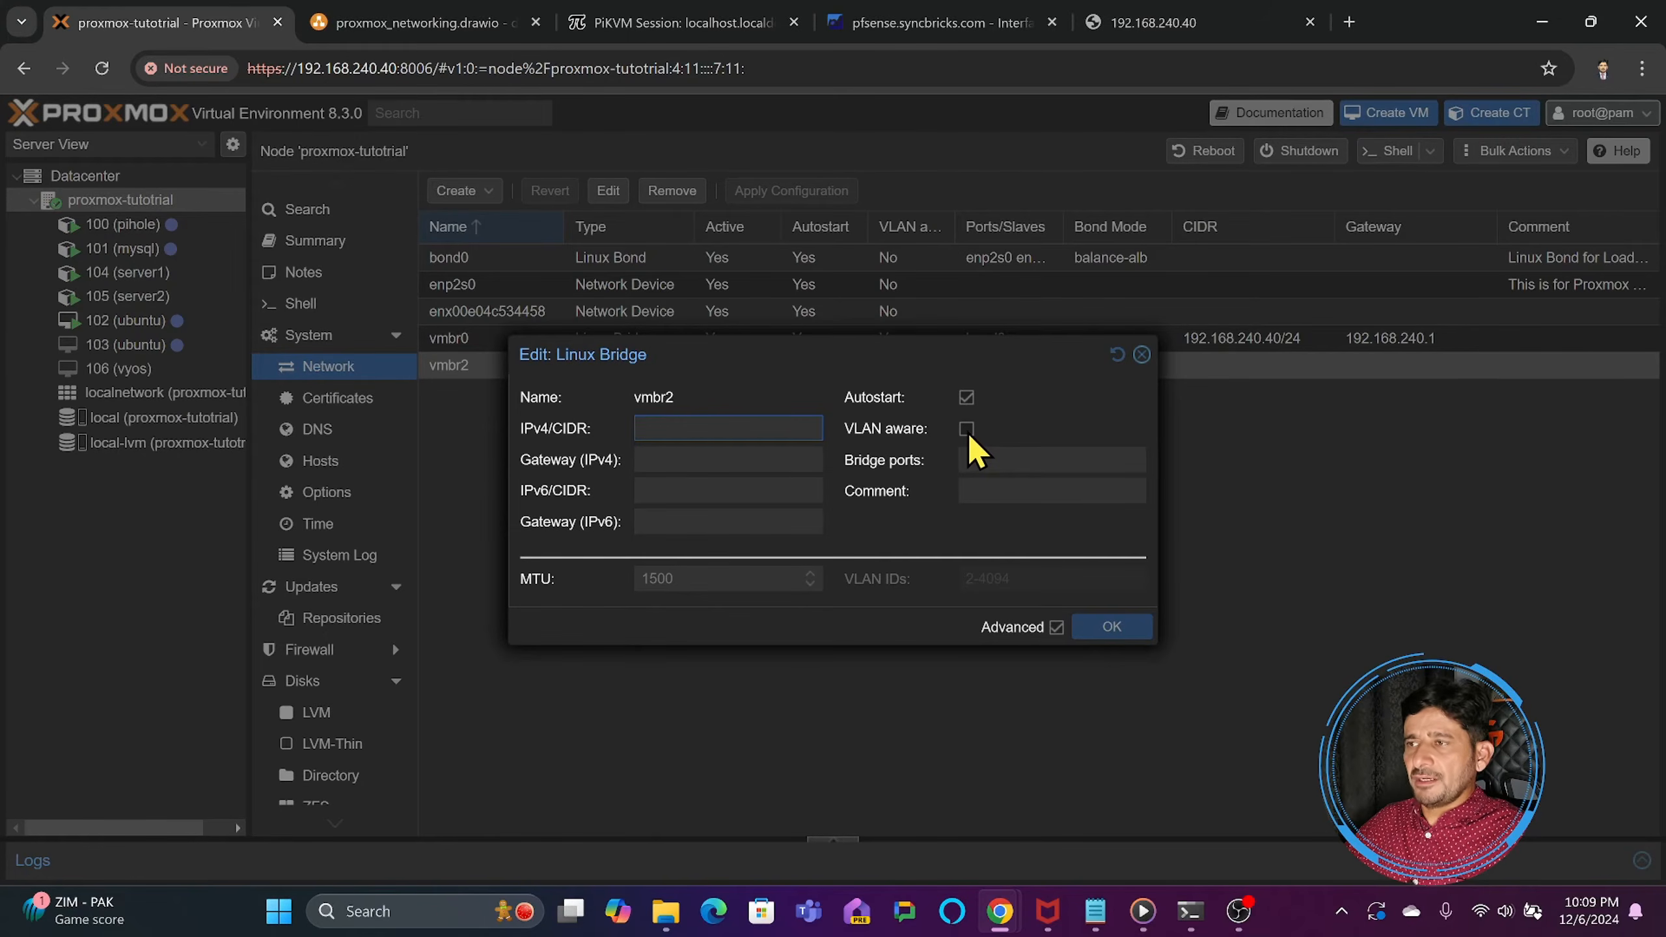
click(968, 429)
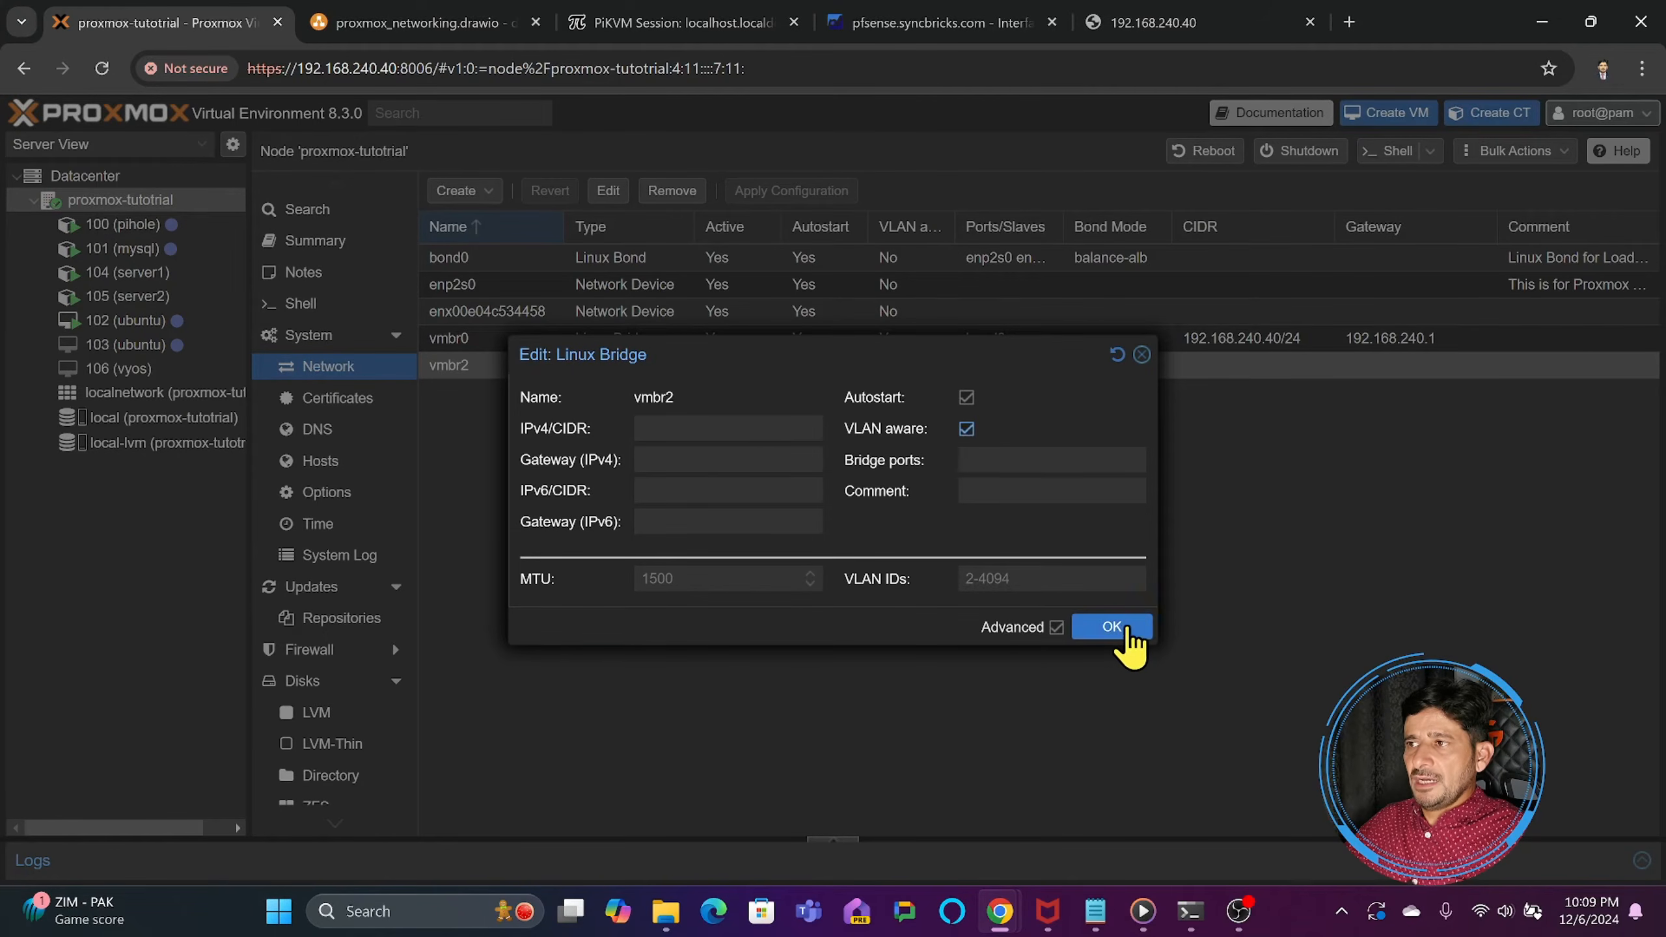
click(1127, 627)
click(764, 191)
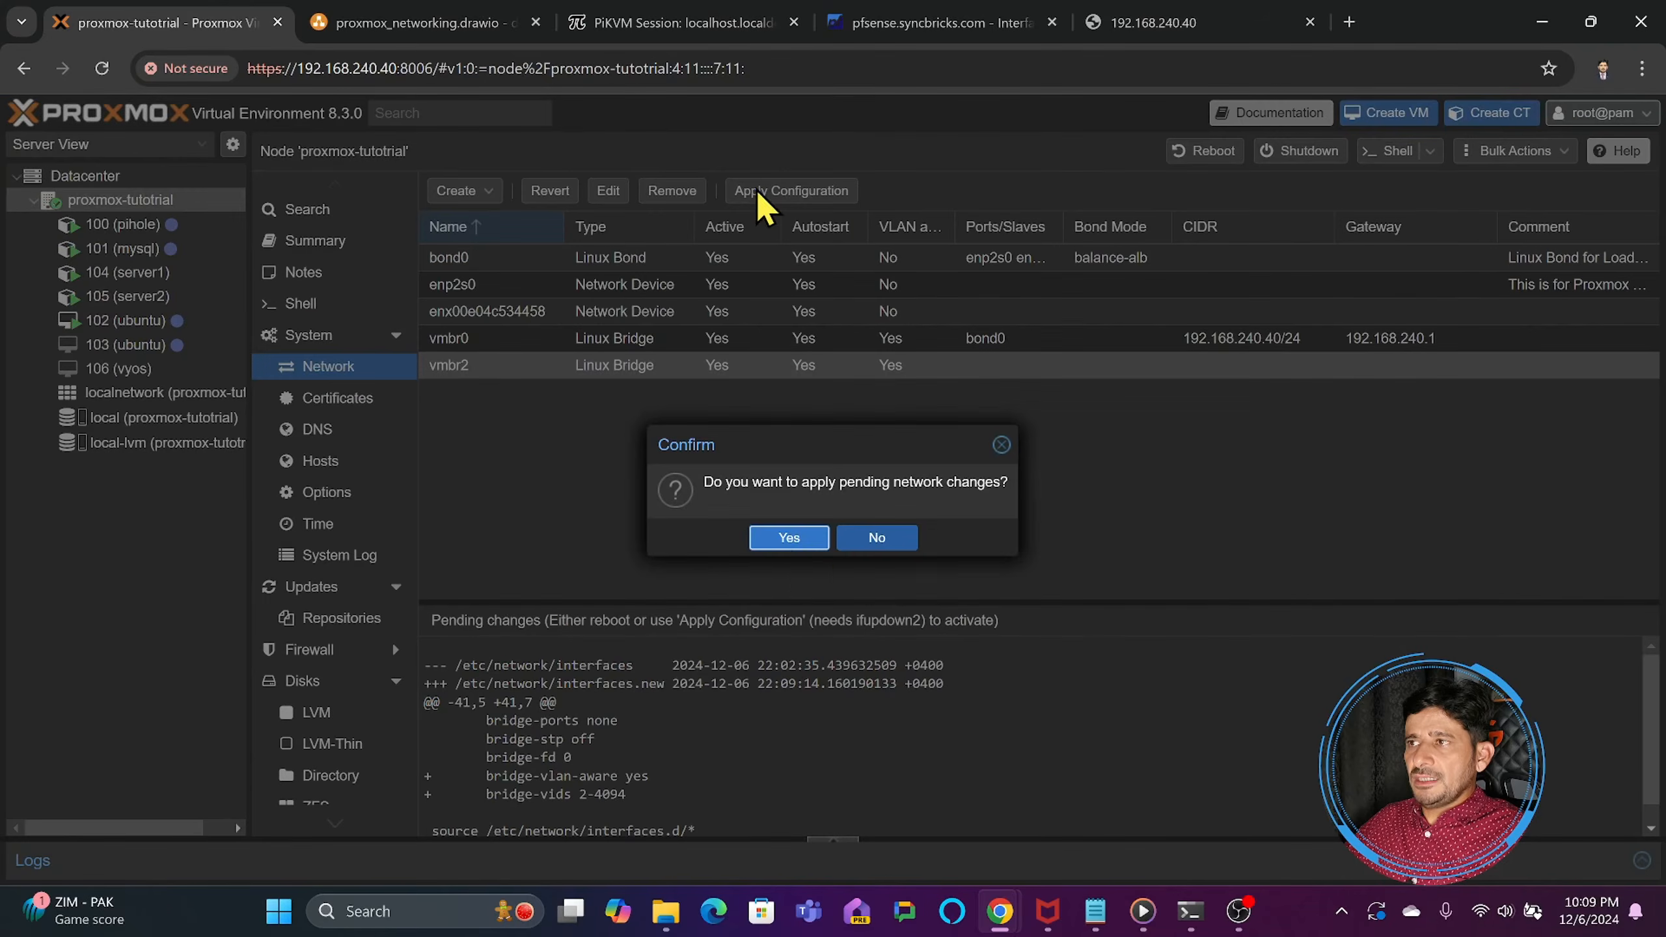
click(790, 541)
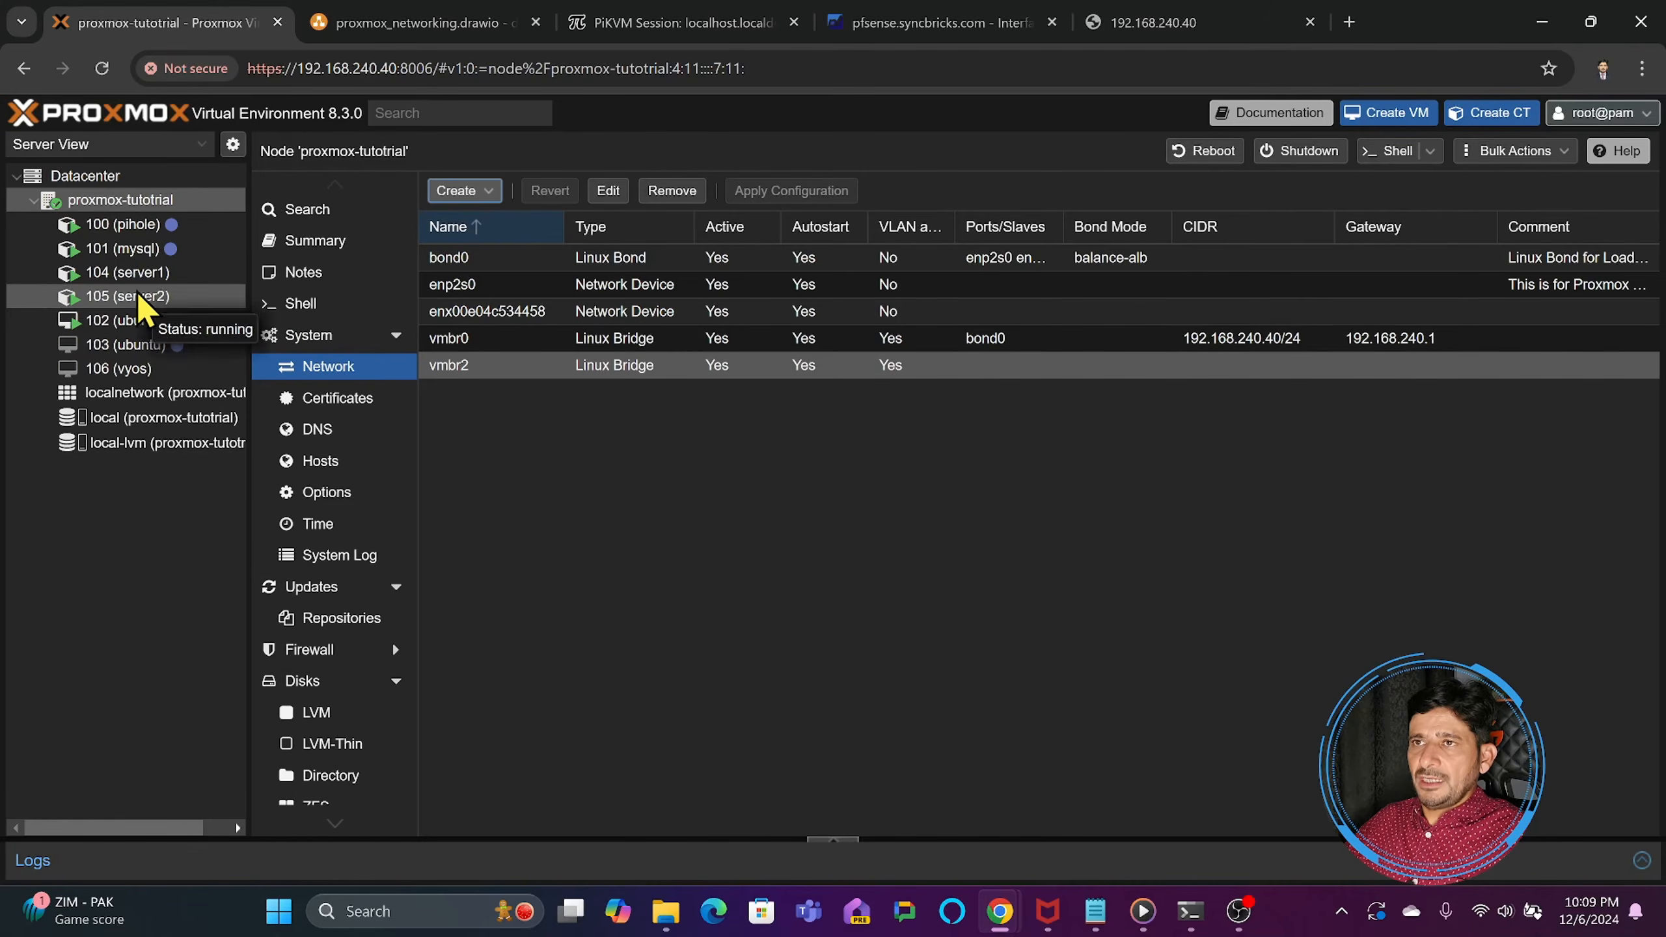
- Assign VLAN tag 10 to network device eth0 of container 104 (server1)
click(128, 272)
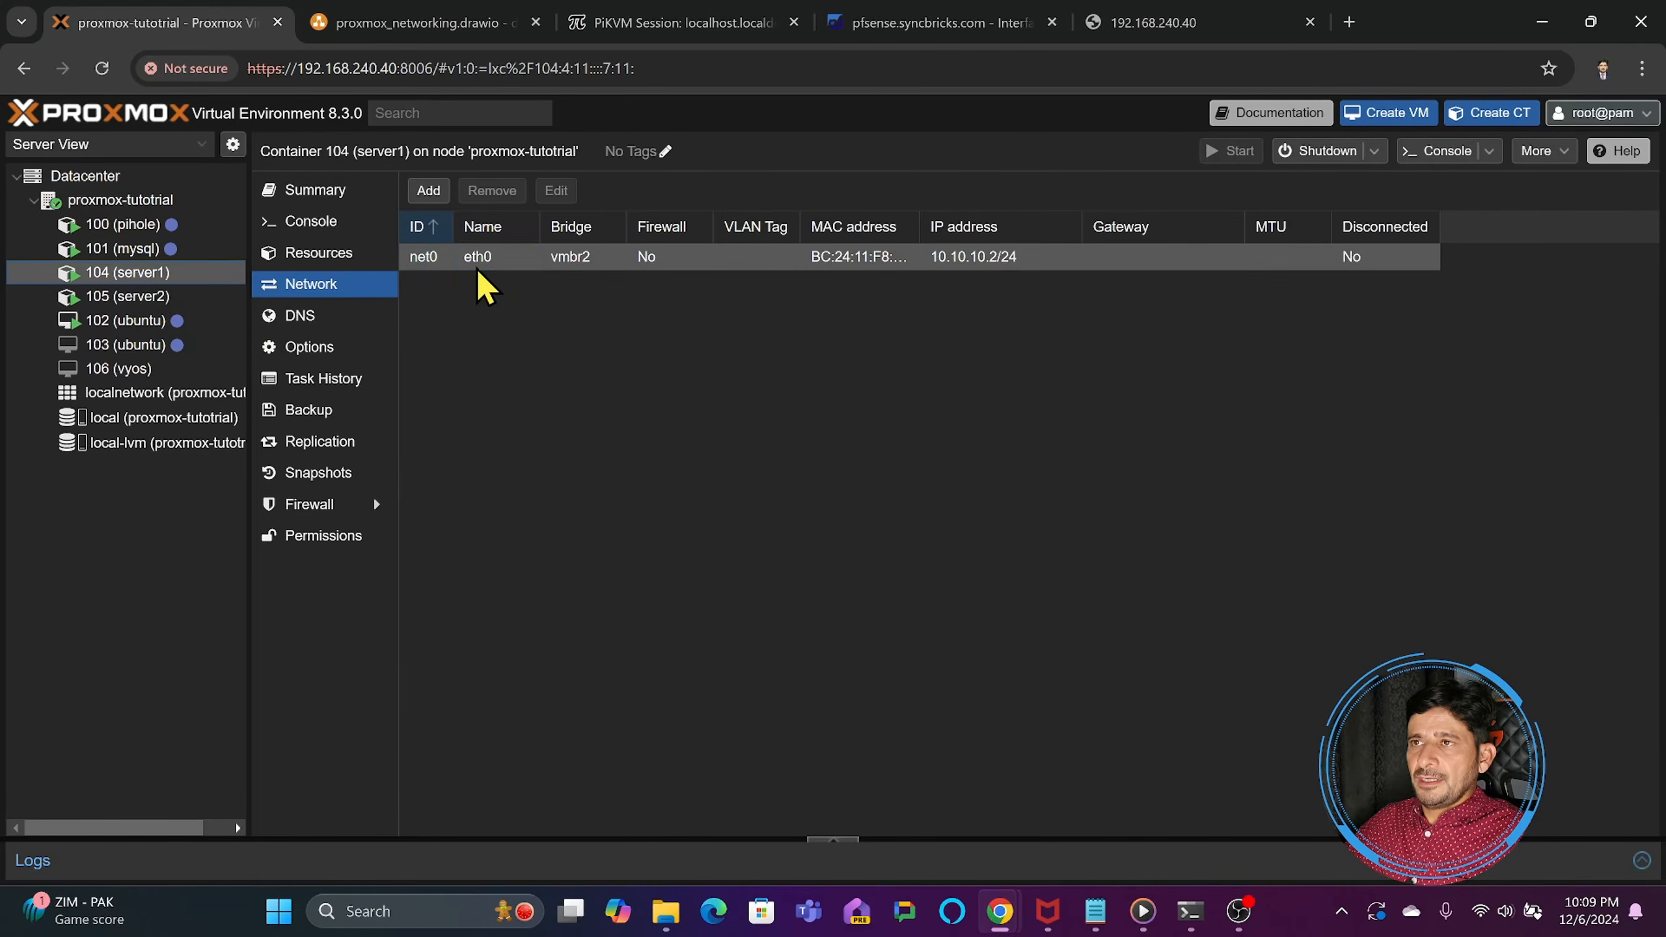
double_click(479, 263)
click(702, 466)
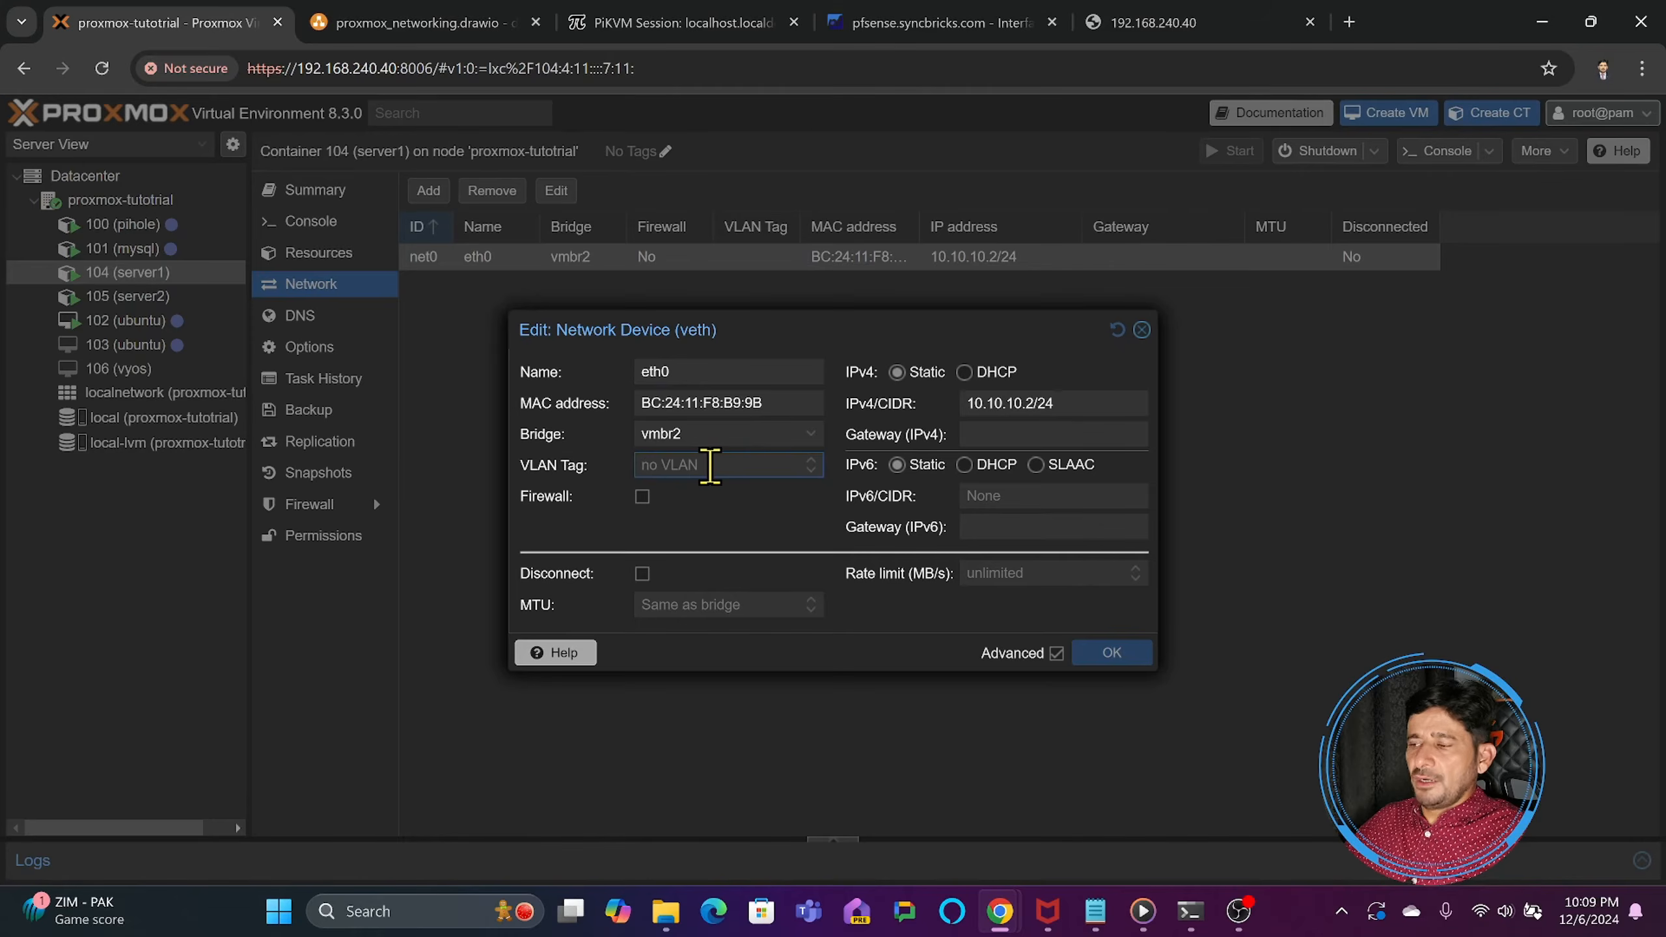
text(10)
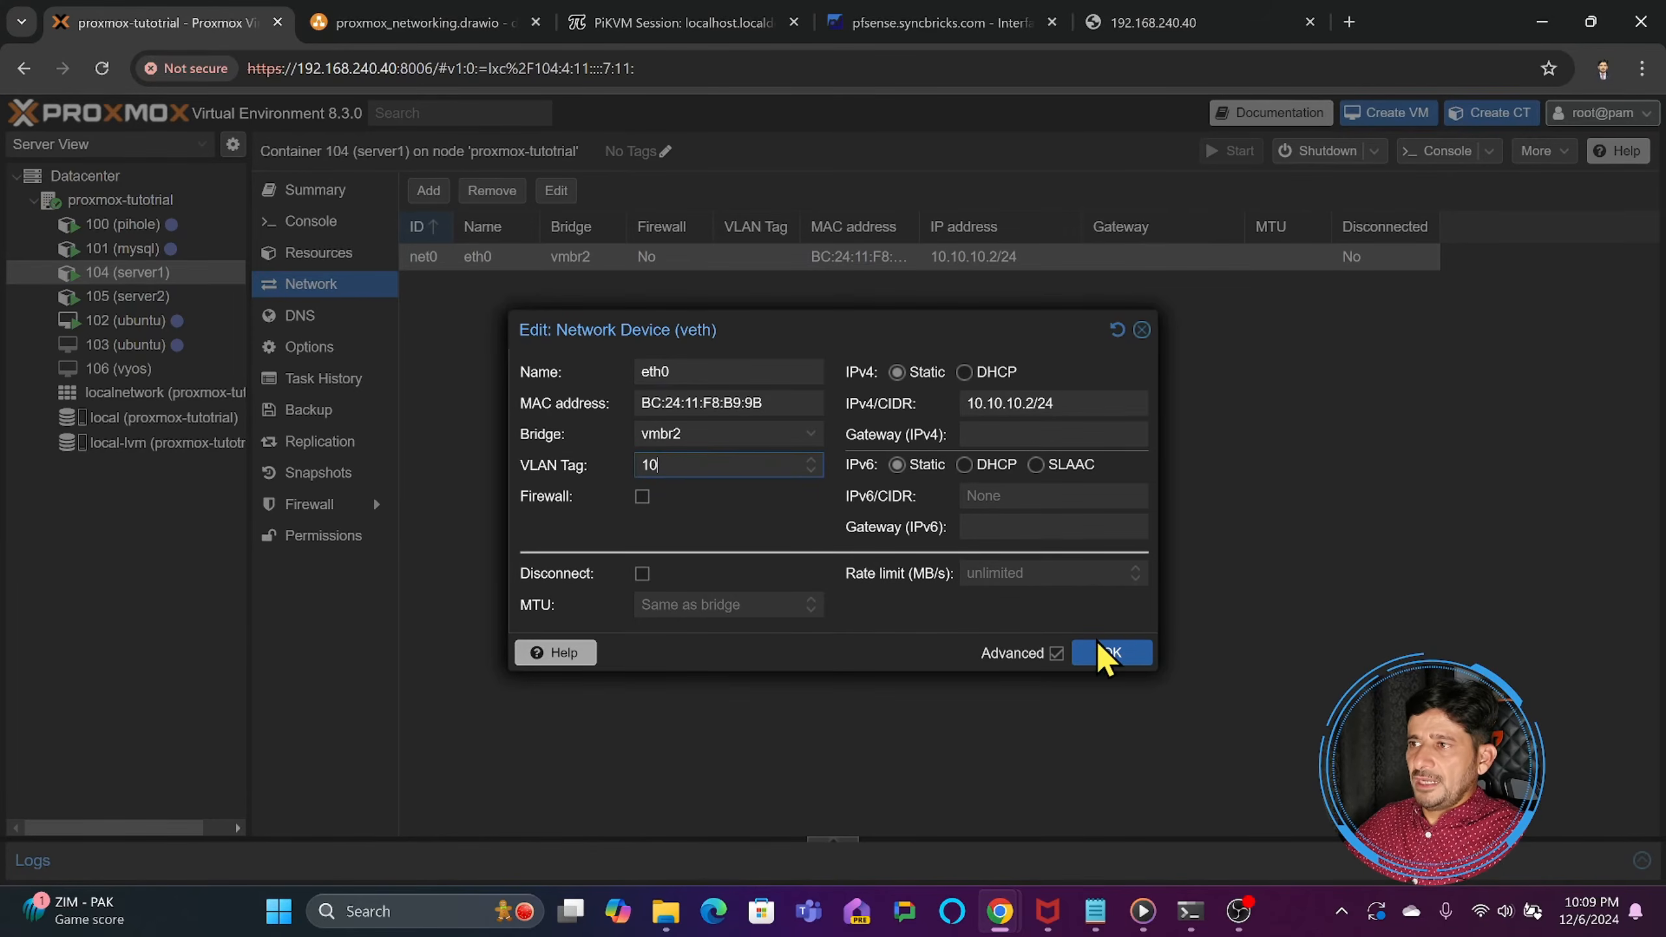
click(1105, 654)
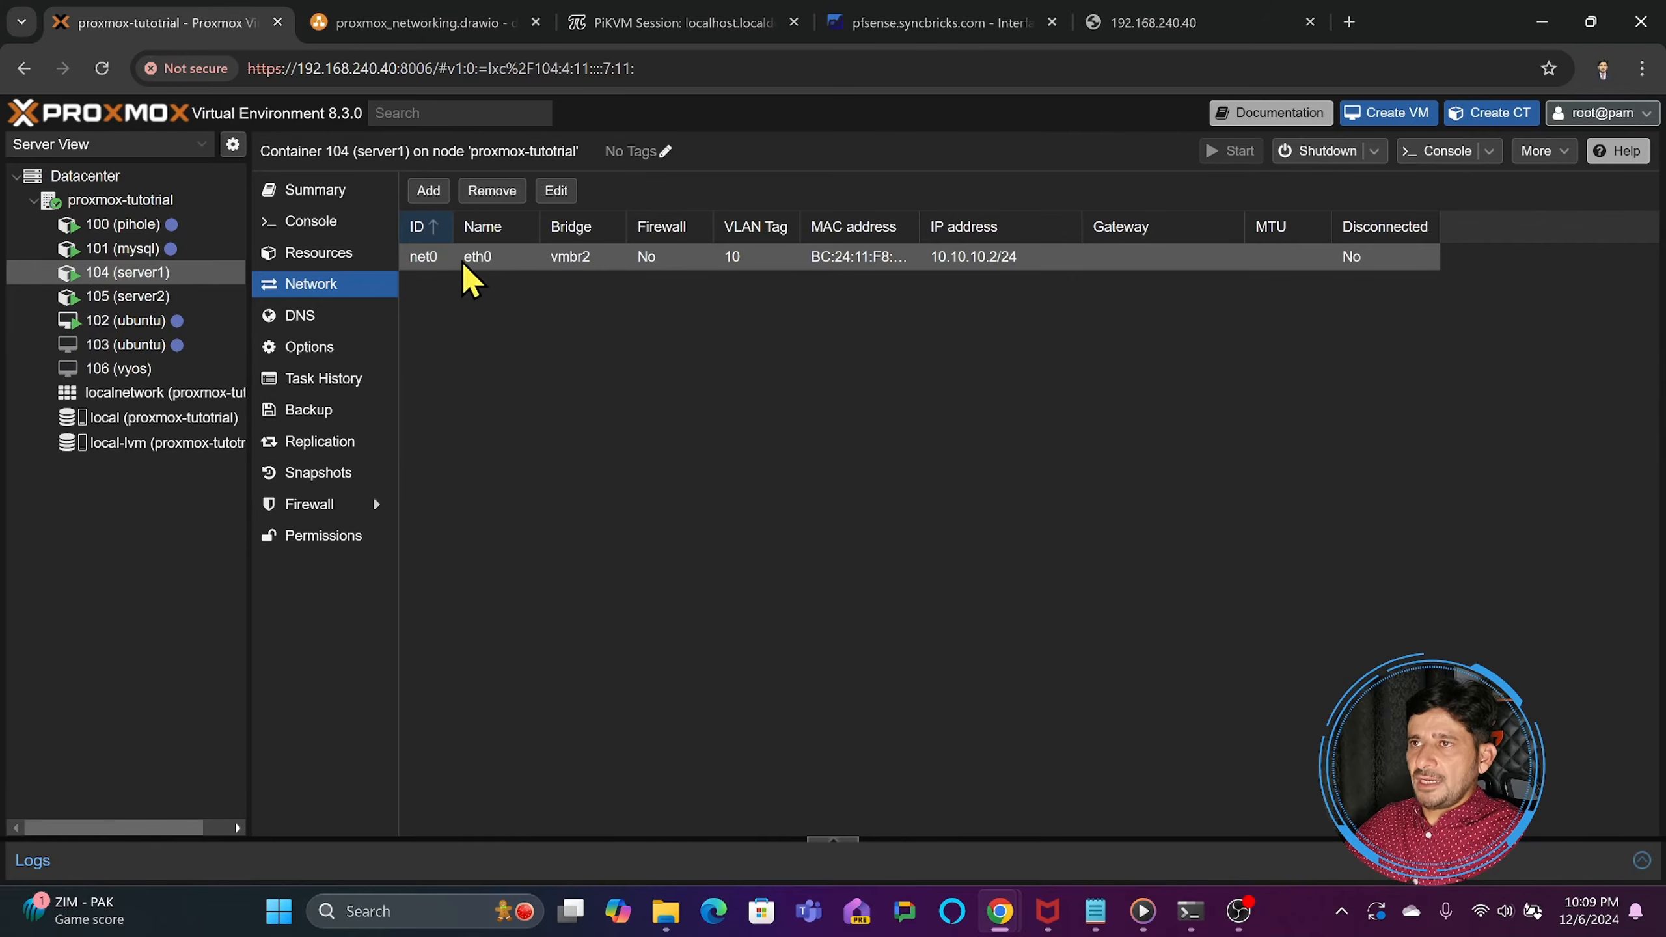
- Ping server2 at 10.10.10.3 from the console of container 104 (server1)
click(331, 223)
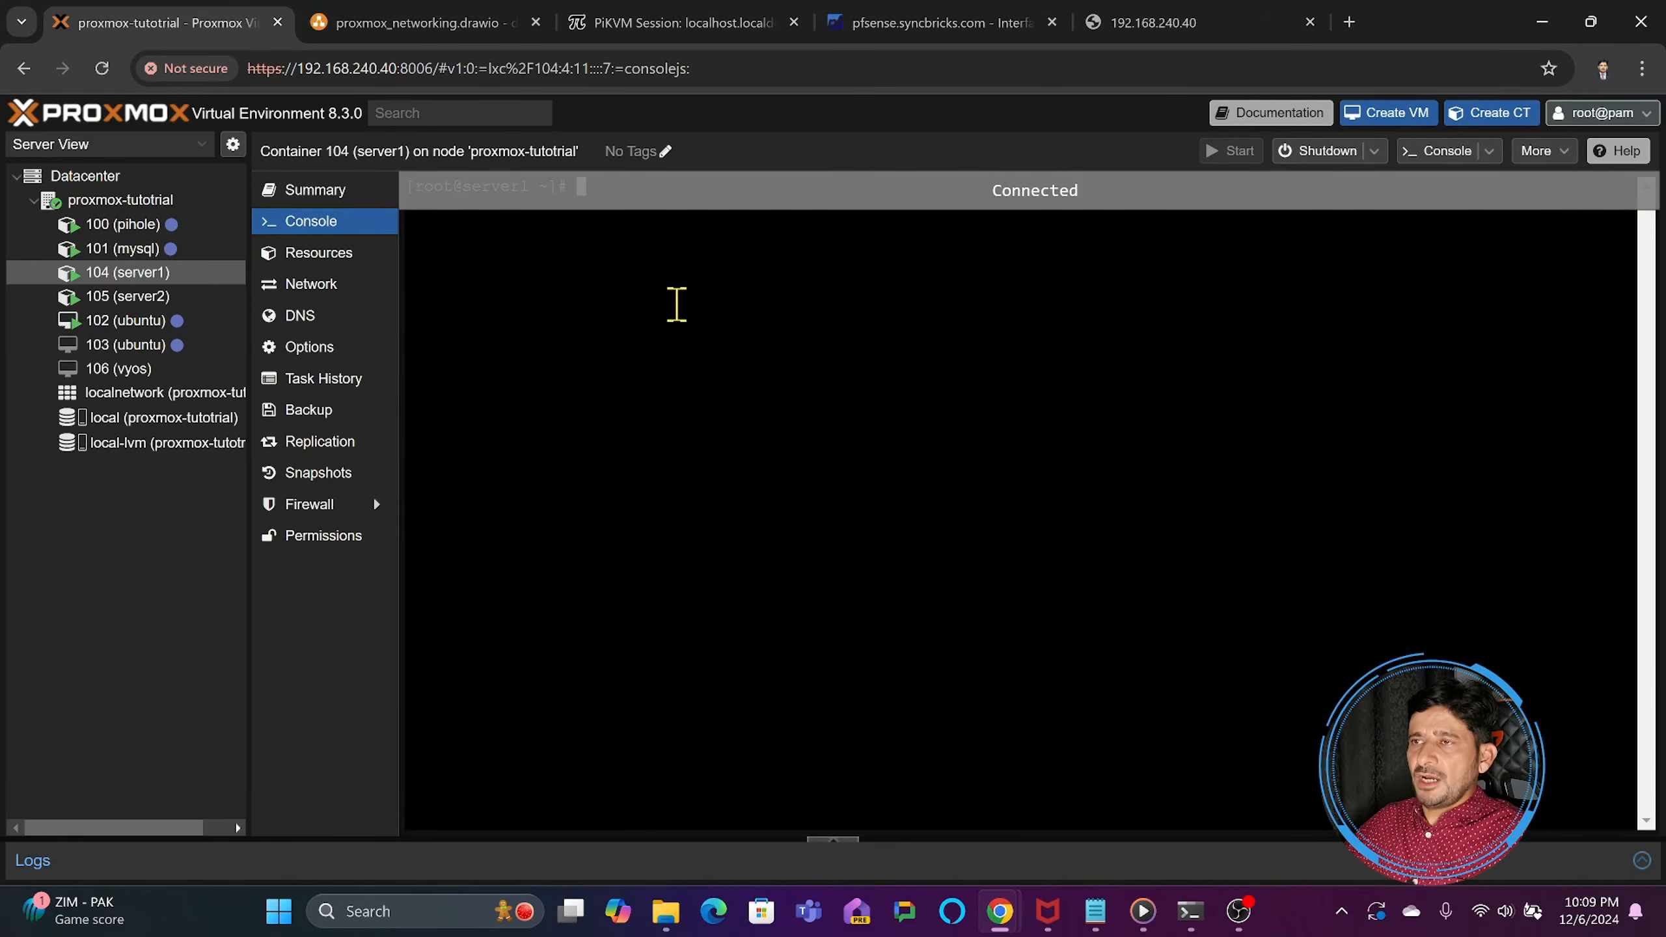
text(ping)
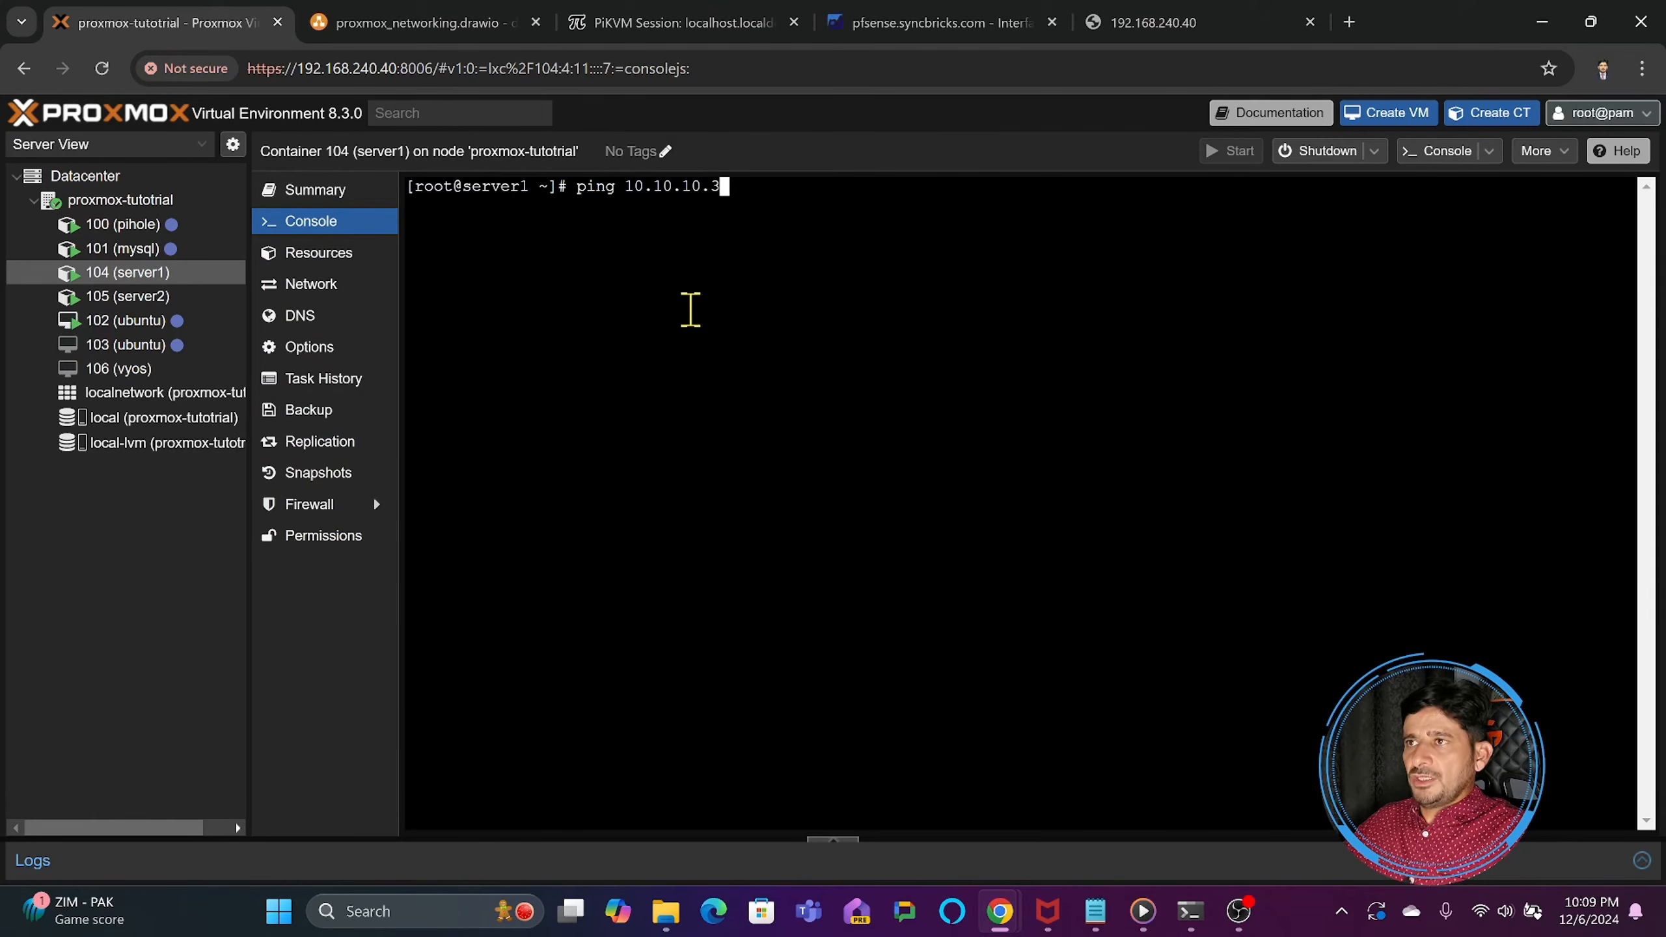
text( 10.10.10.3)
key(Return)
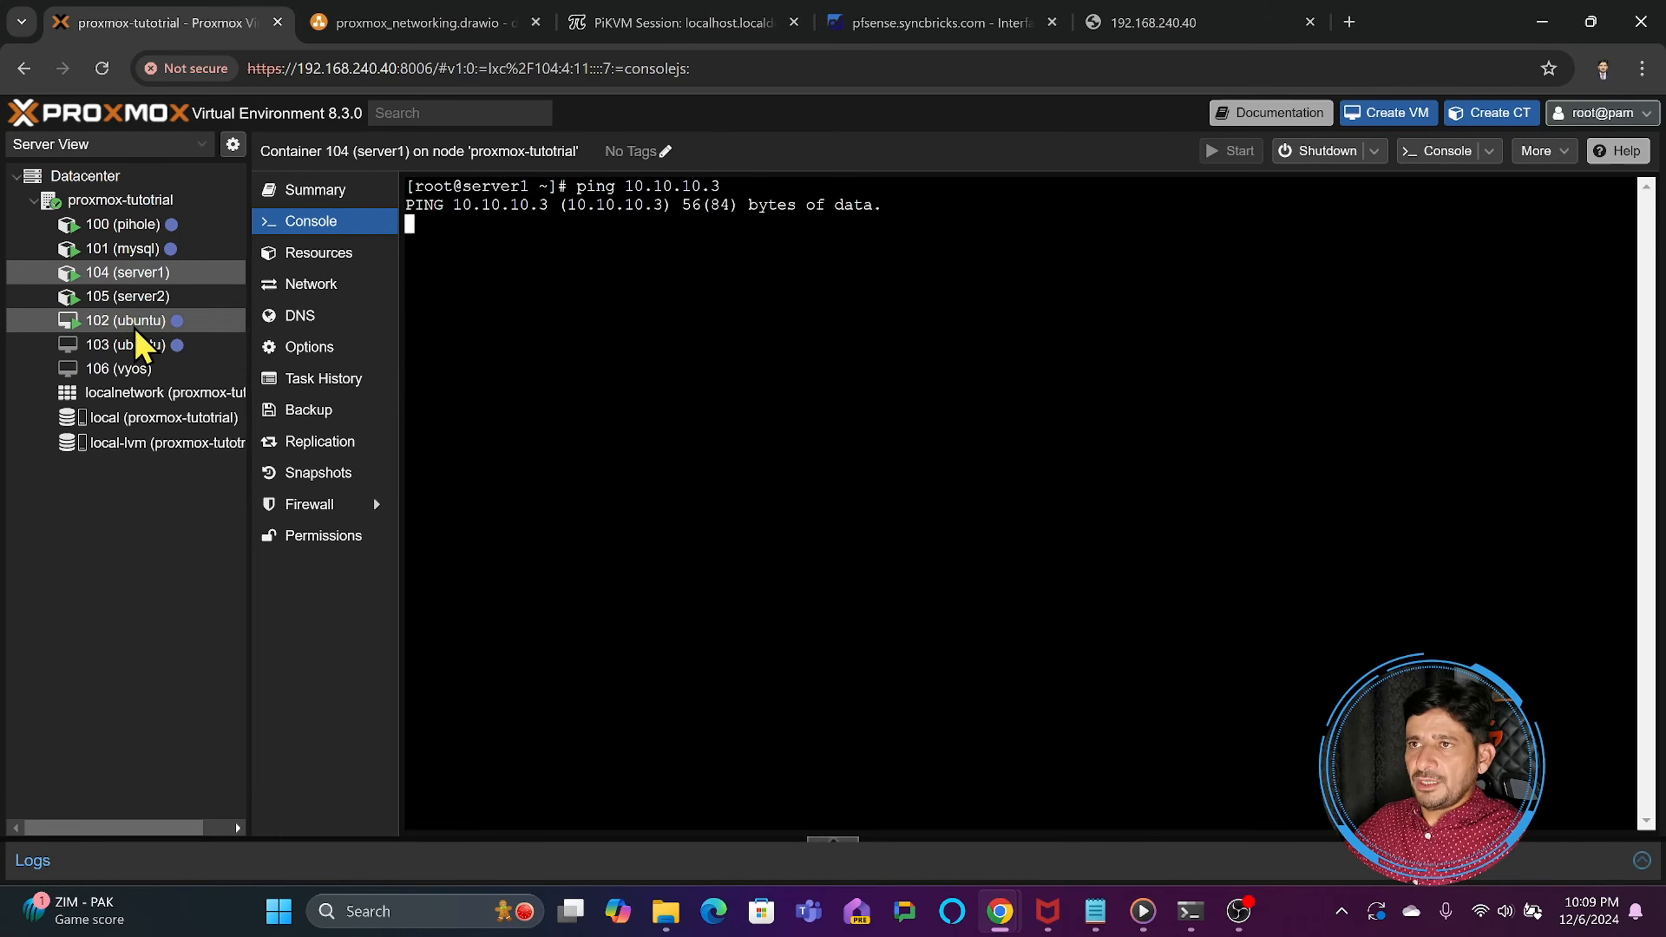
- Check server1's network device and assign VLAN tag 10 to eth0 of container 105 (server2)
click(273, 290)
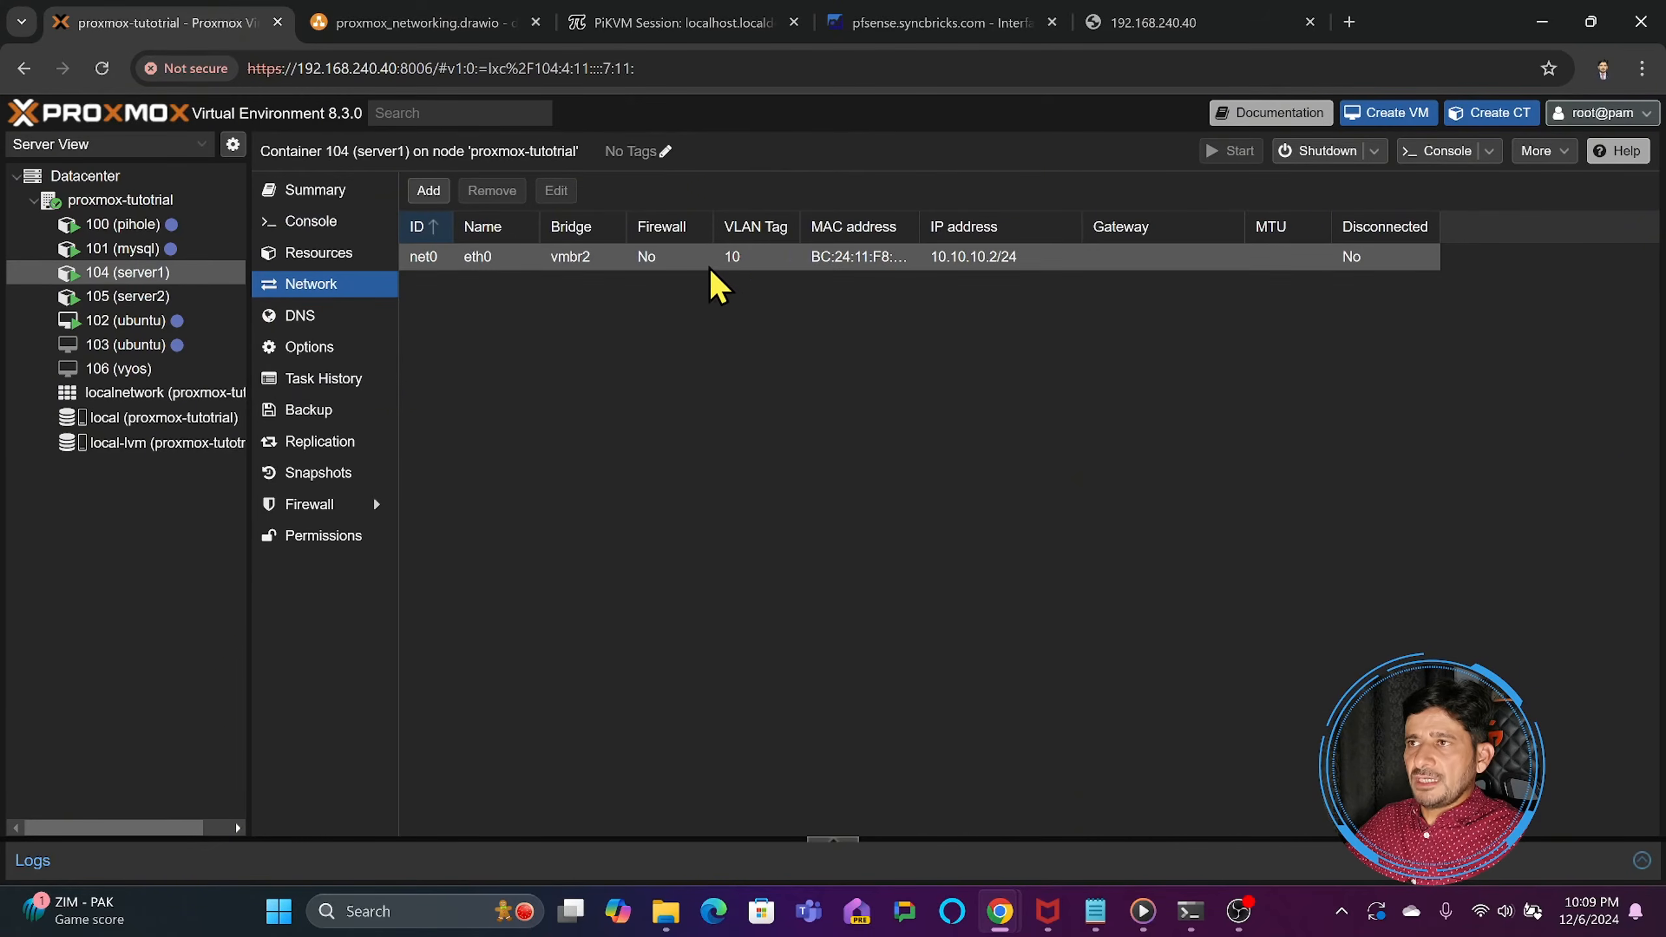
click(127, 296)
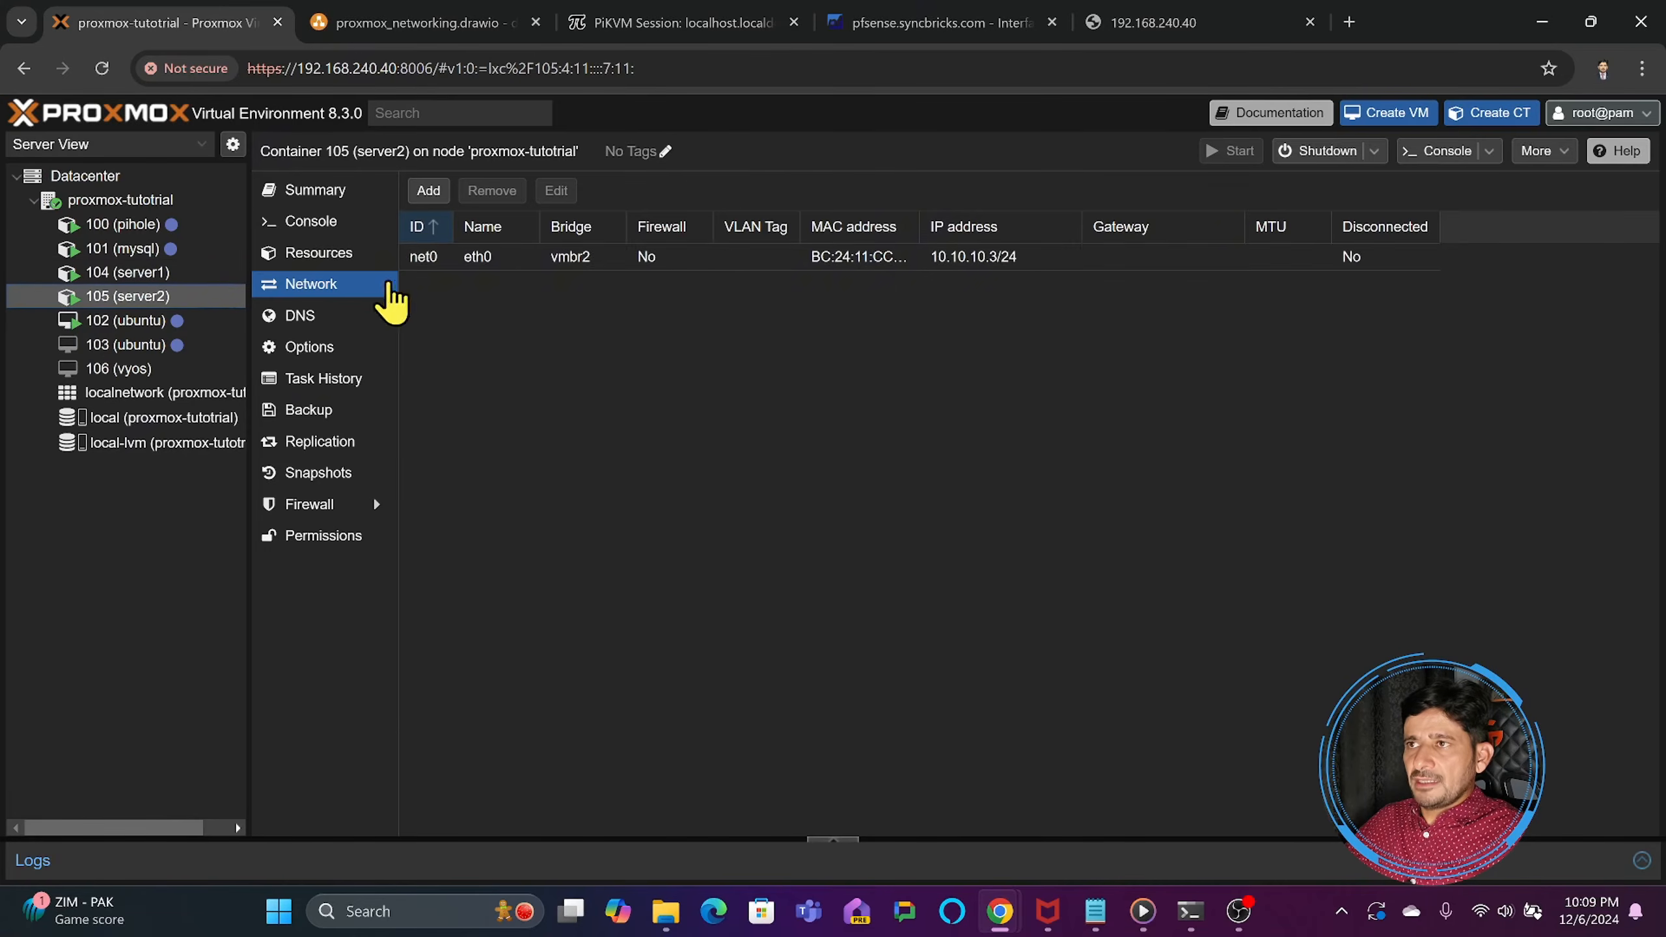
click(701, 262)
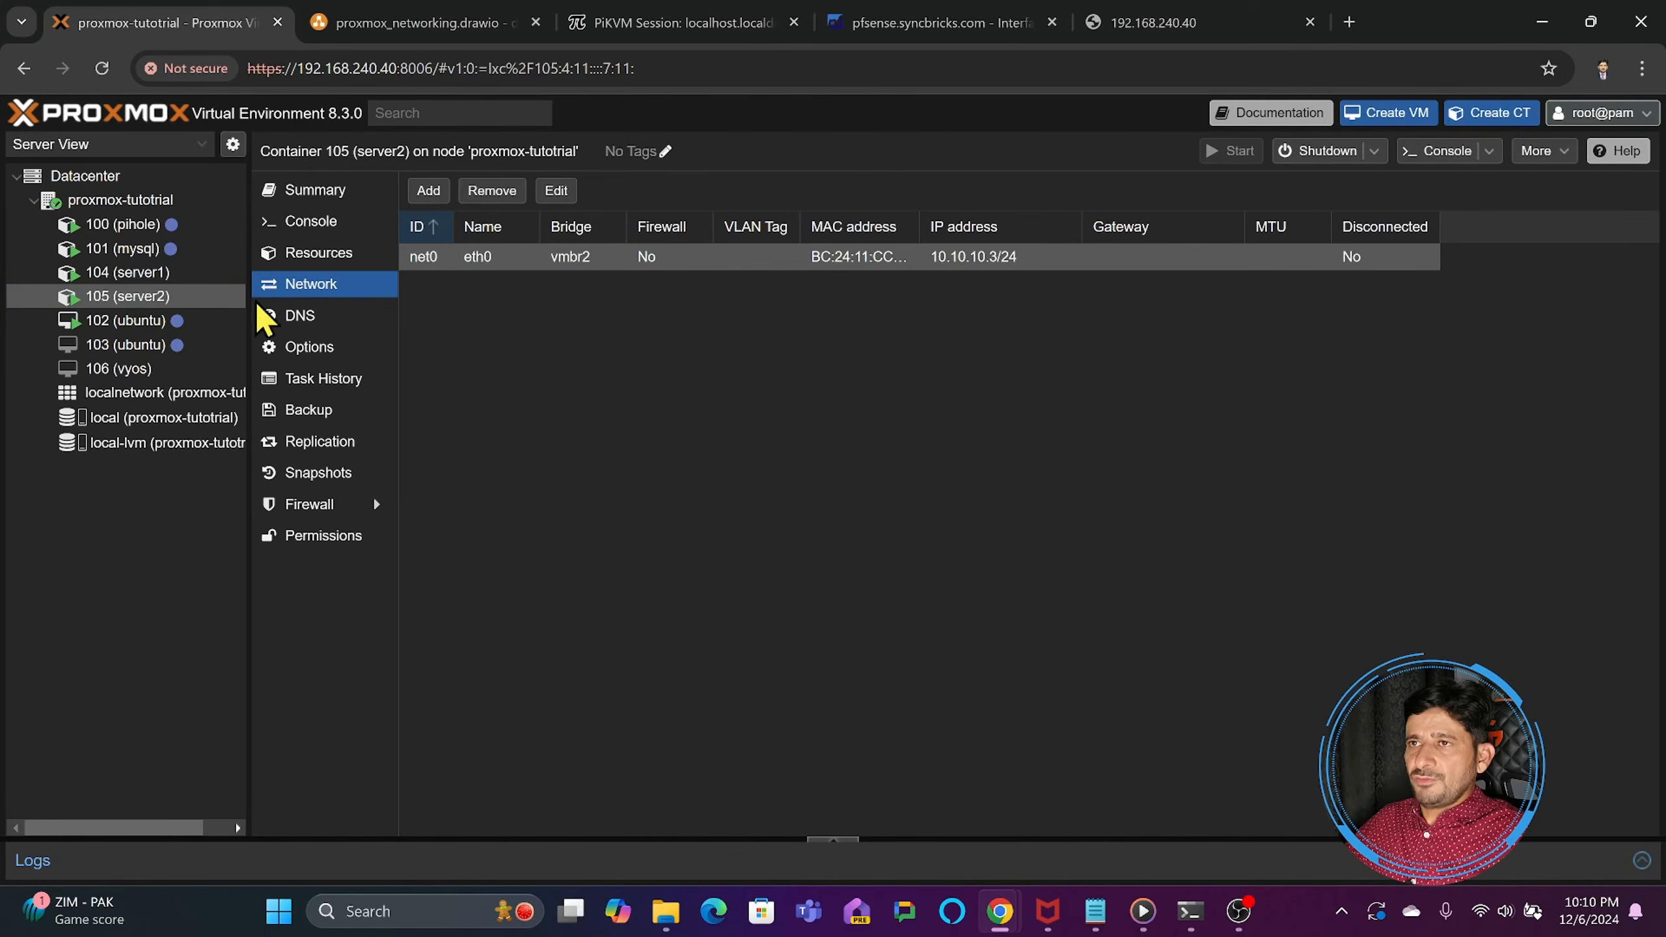
double_click(519, 255)
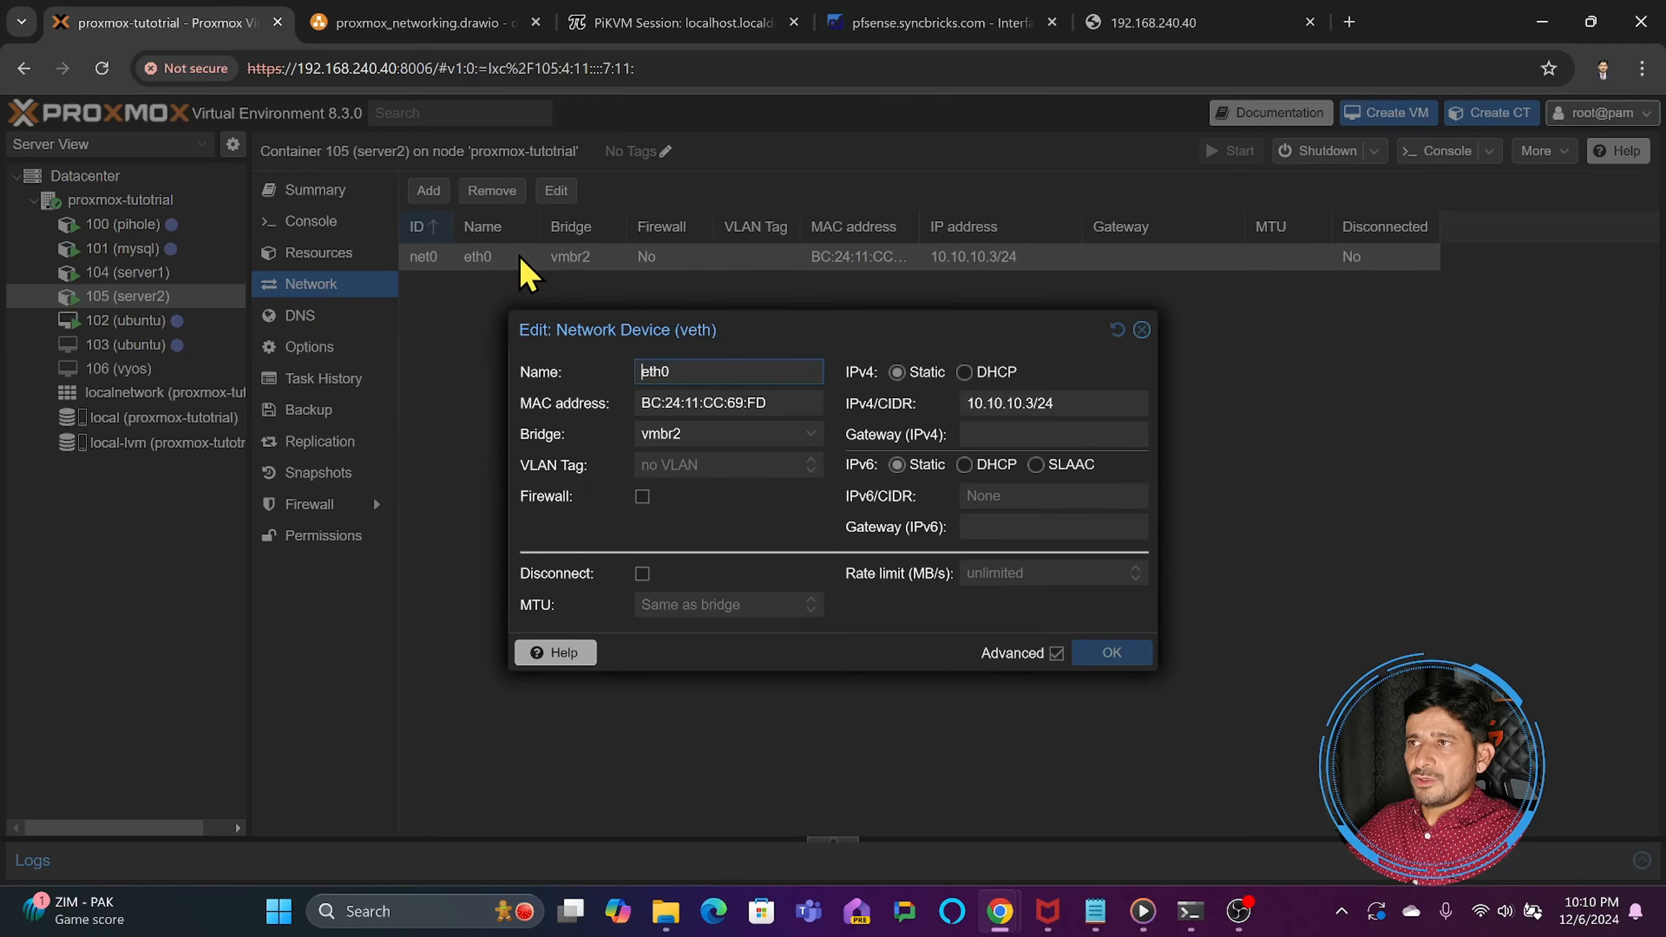
click(712, 464)
text(10)
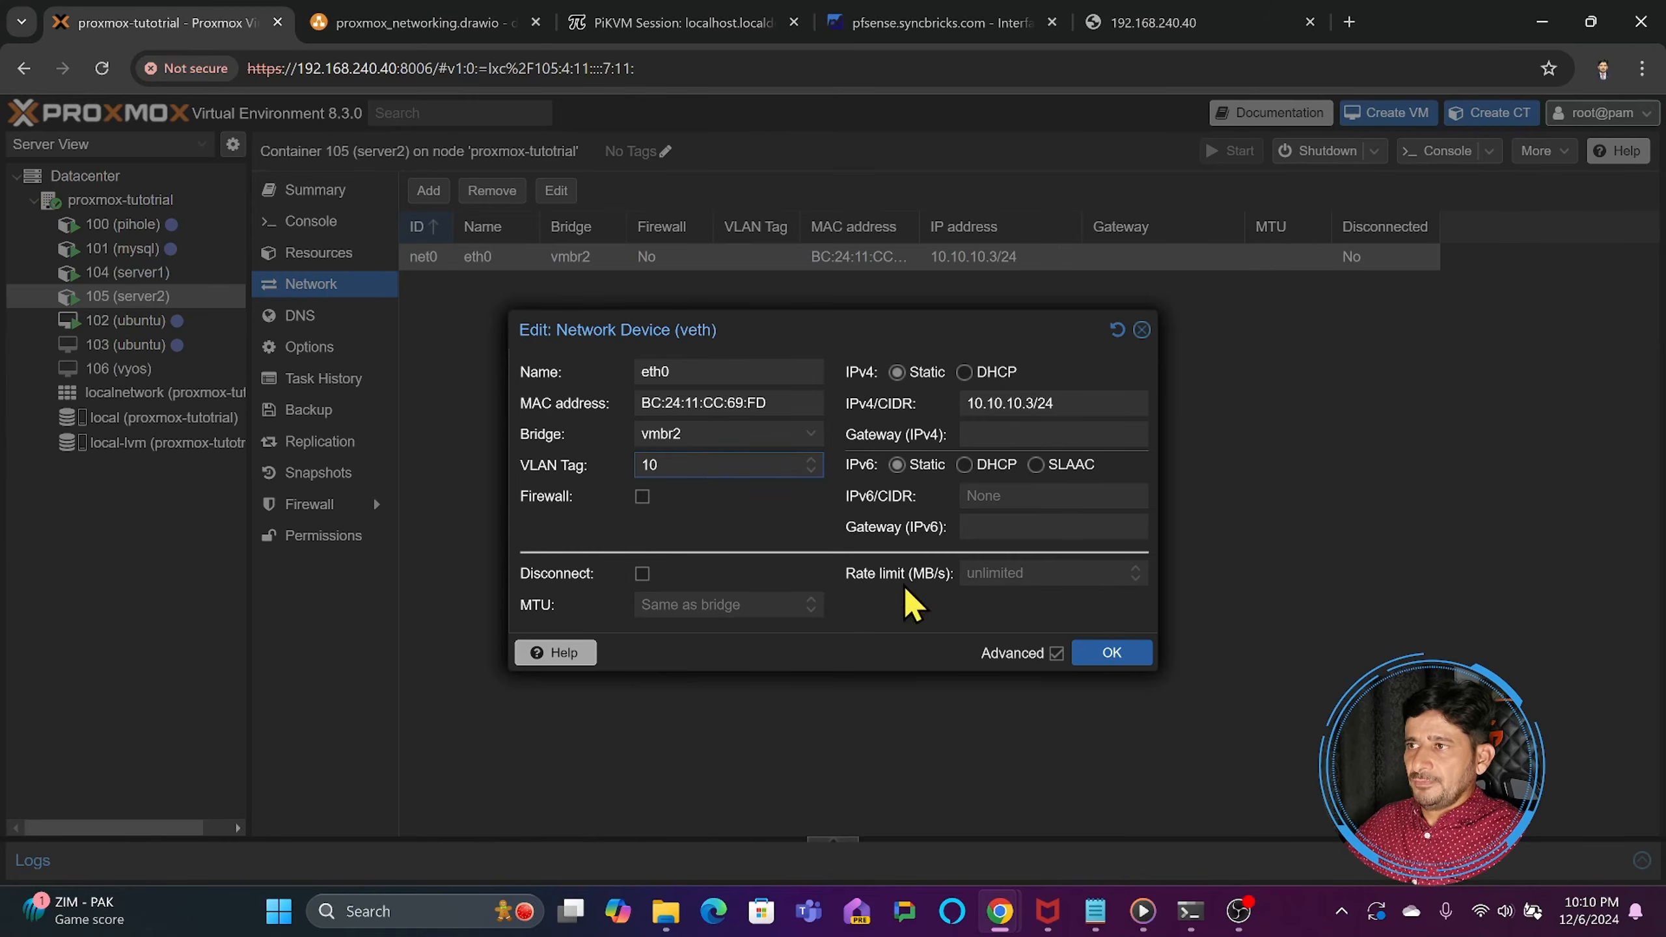
click(1112, 652)
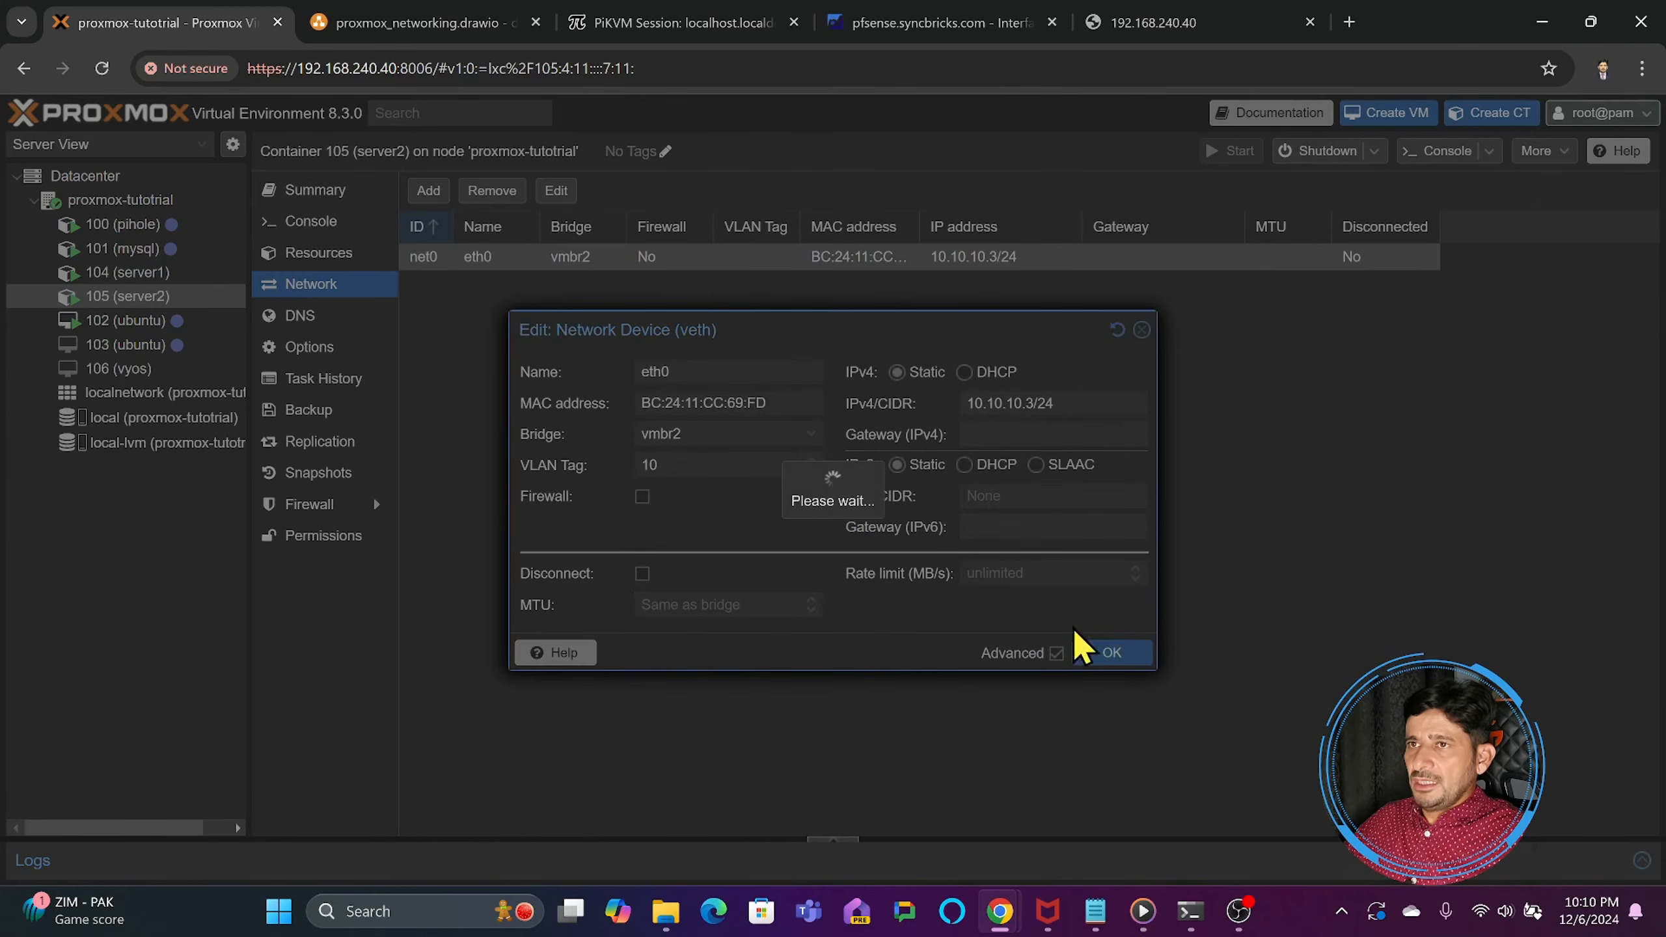
- Compare the network settings of containers 104 (server1) and 105 (server2), and view the hardware of VM 102 (ubuntu)
click(141, 273)
click(141, 299)
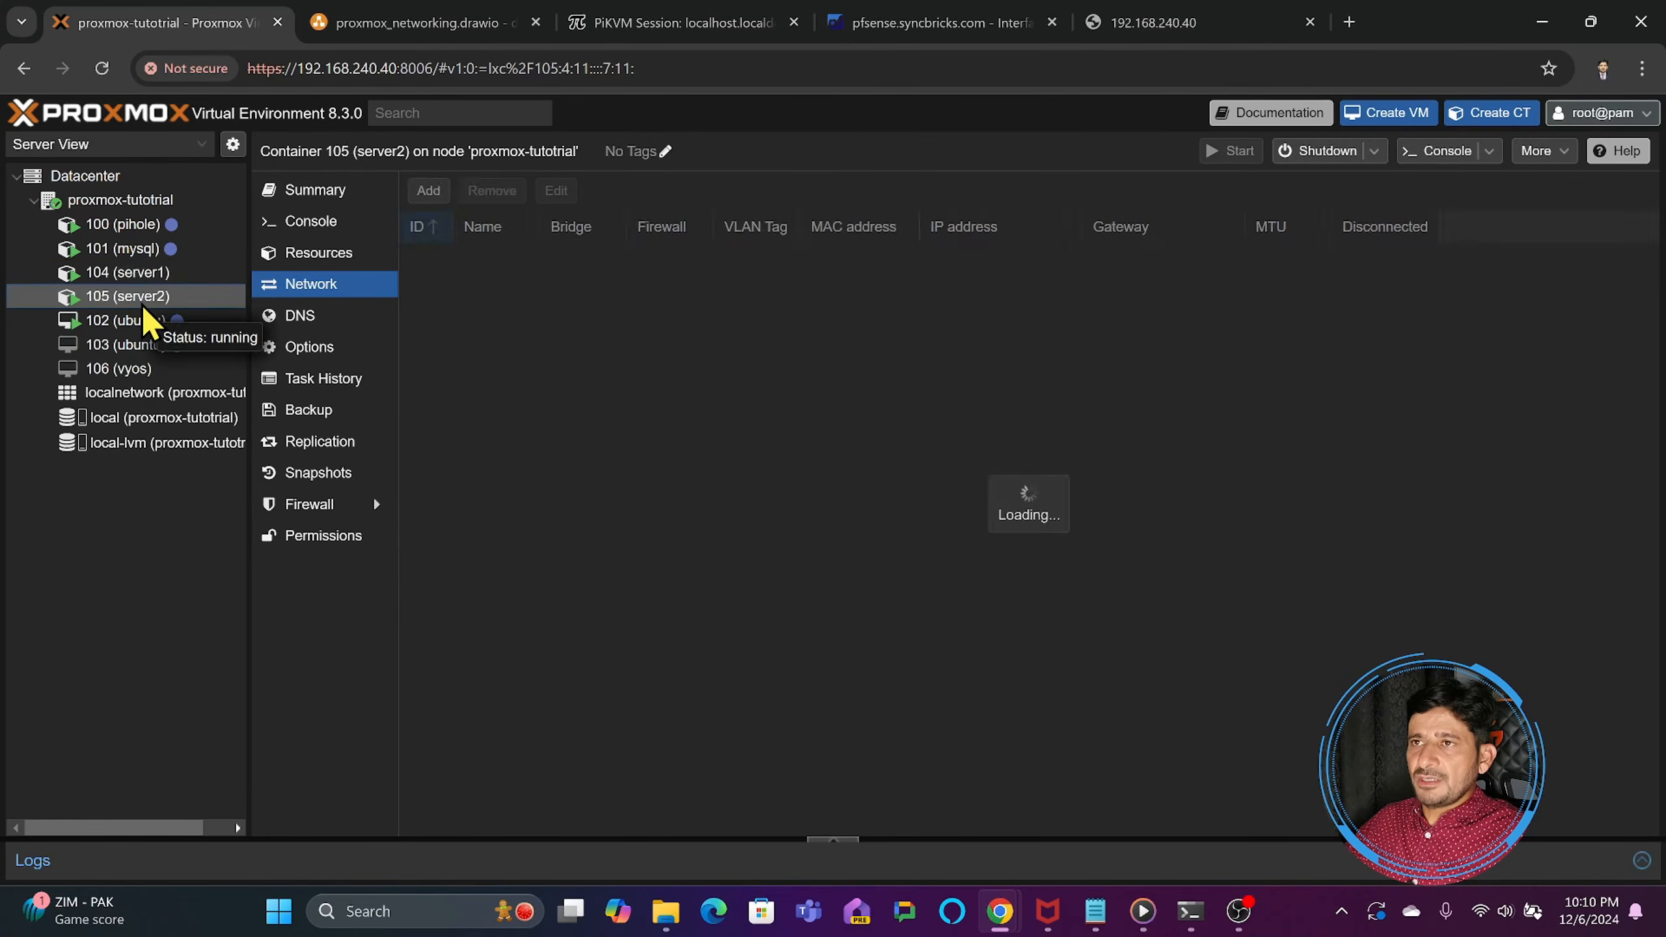
click(146, 275)
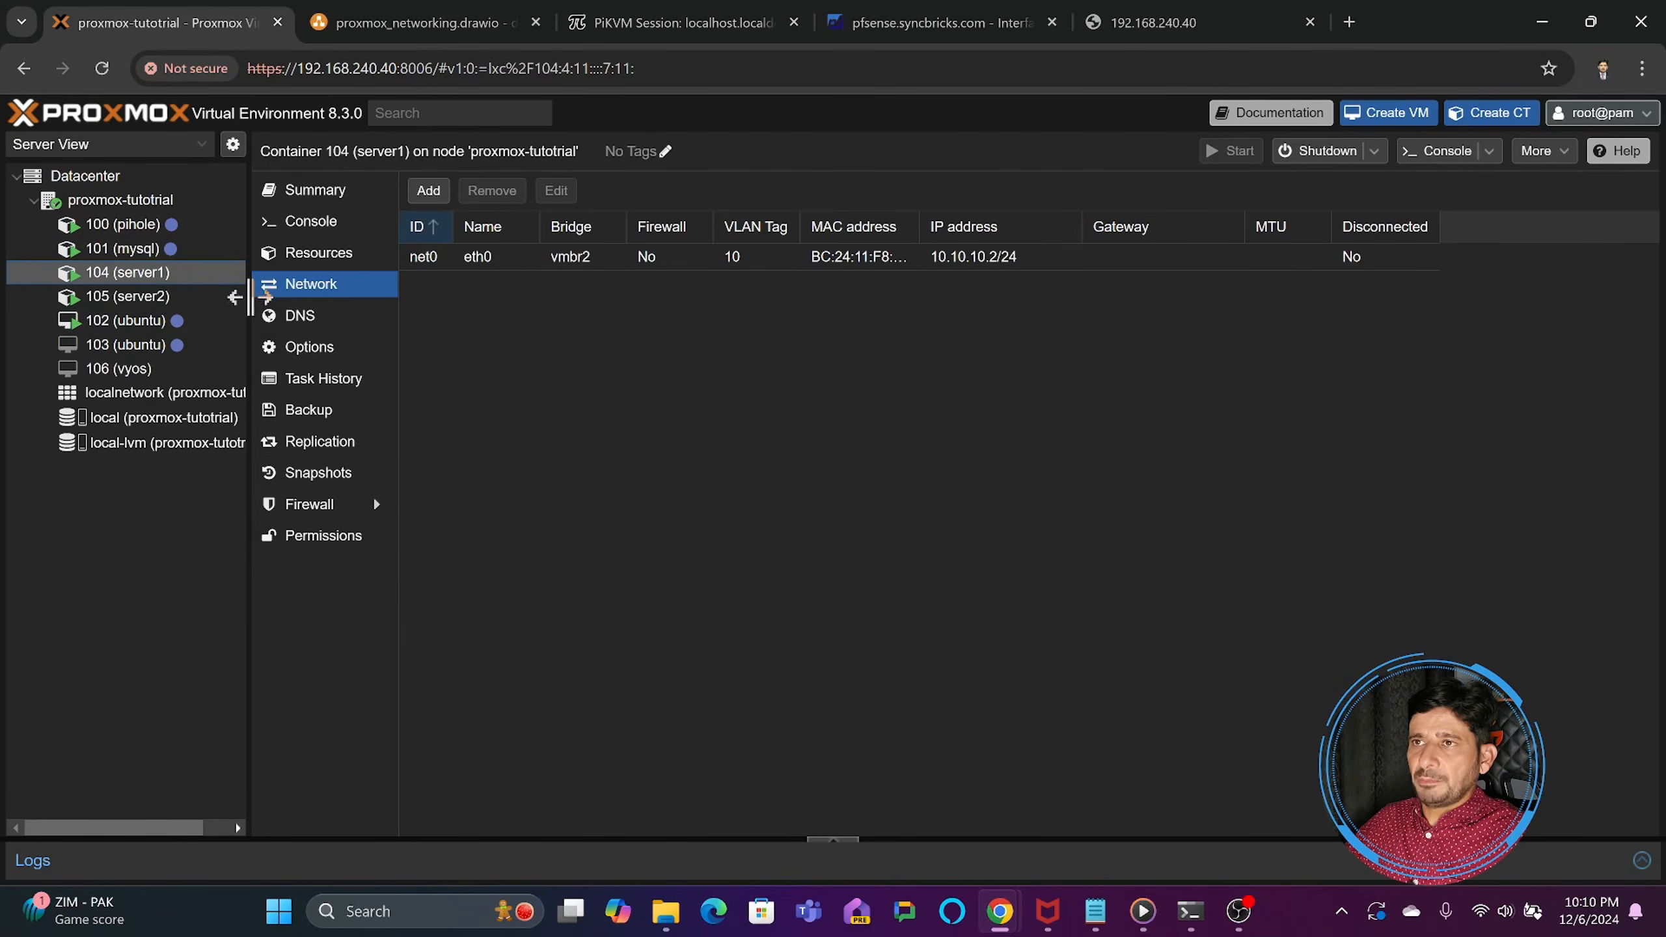
click(165, 299)
click(155, 320)
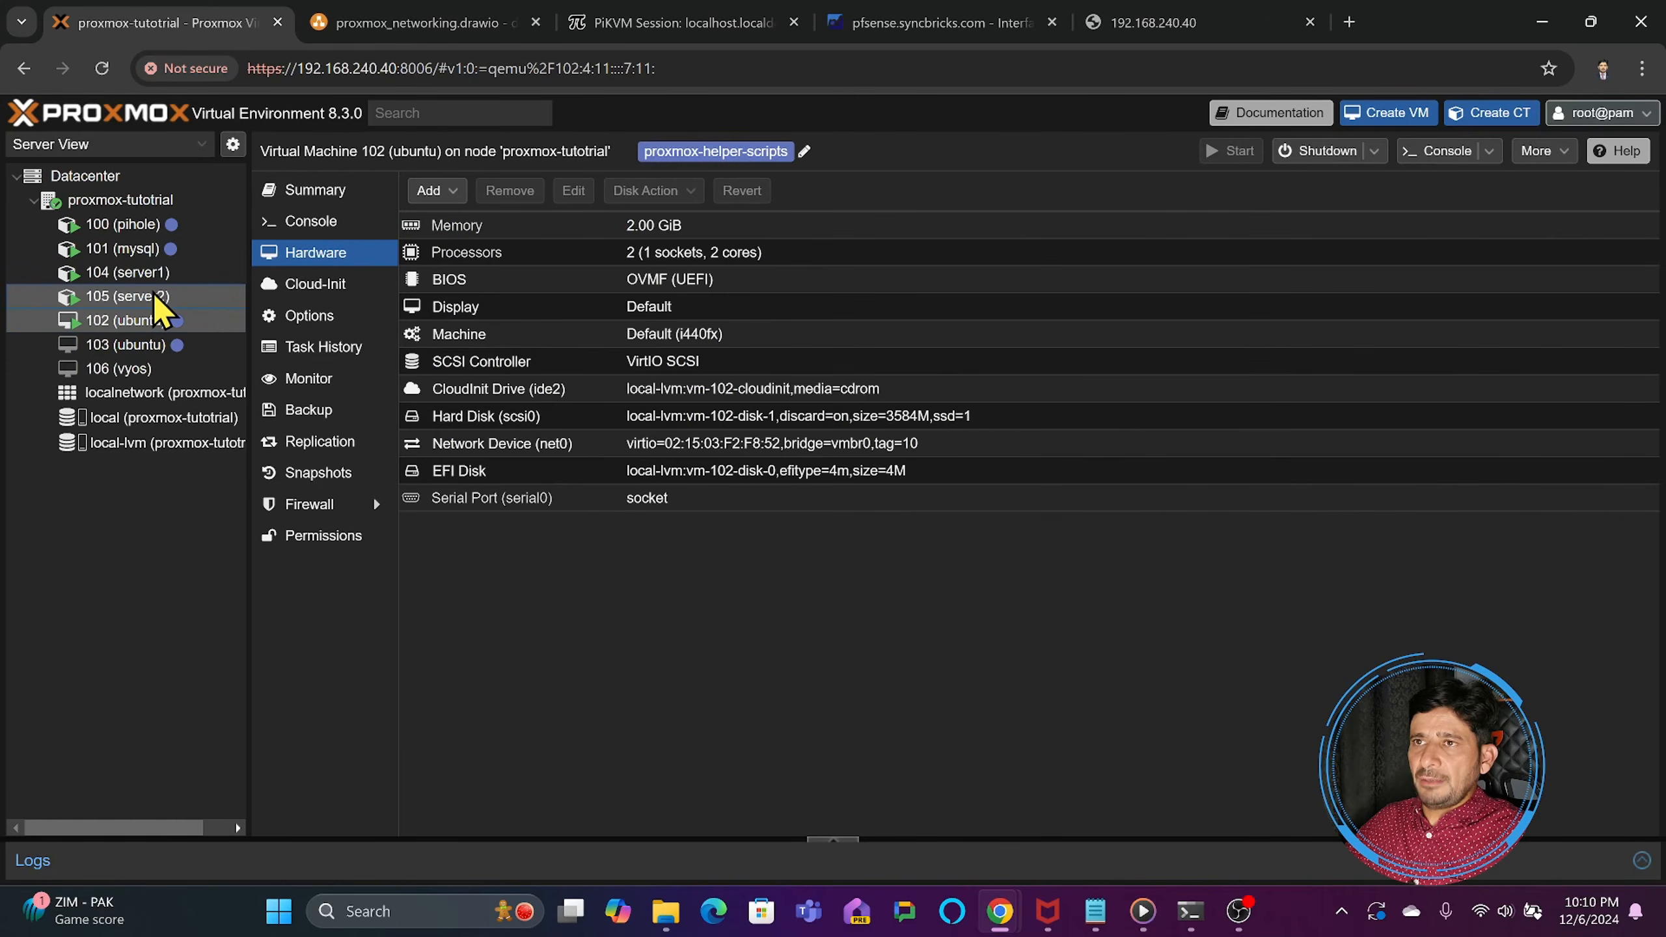
- In server2's console, replace the running ping with an ip a interface listing and ping server1 at 10.10.10.2 again
click(153, 294)
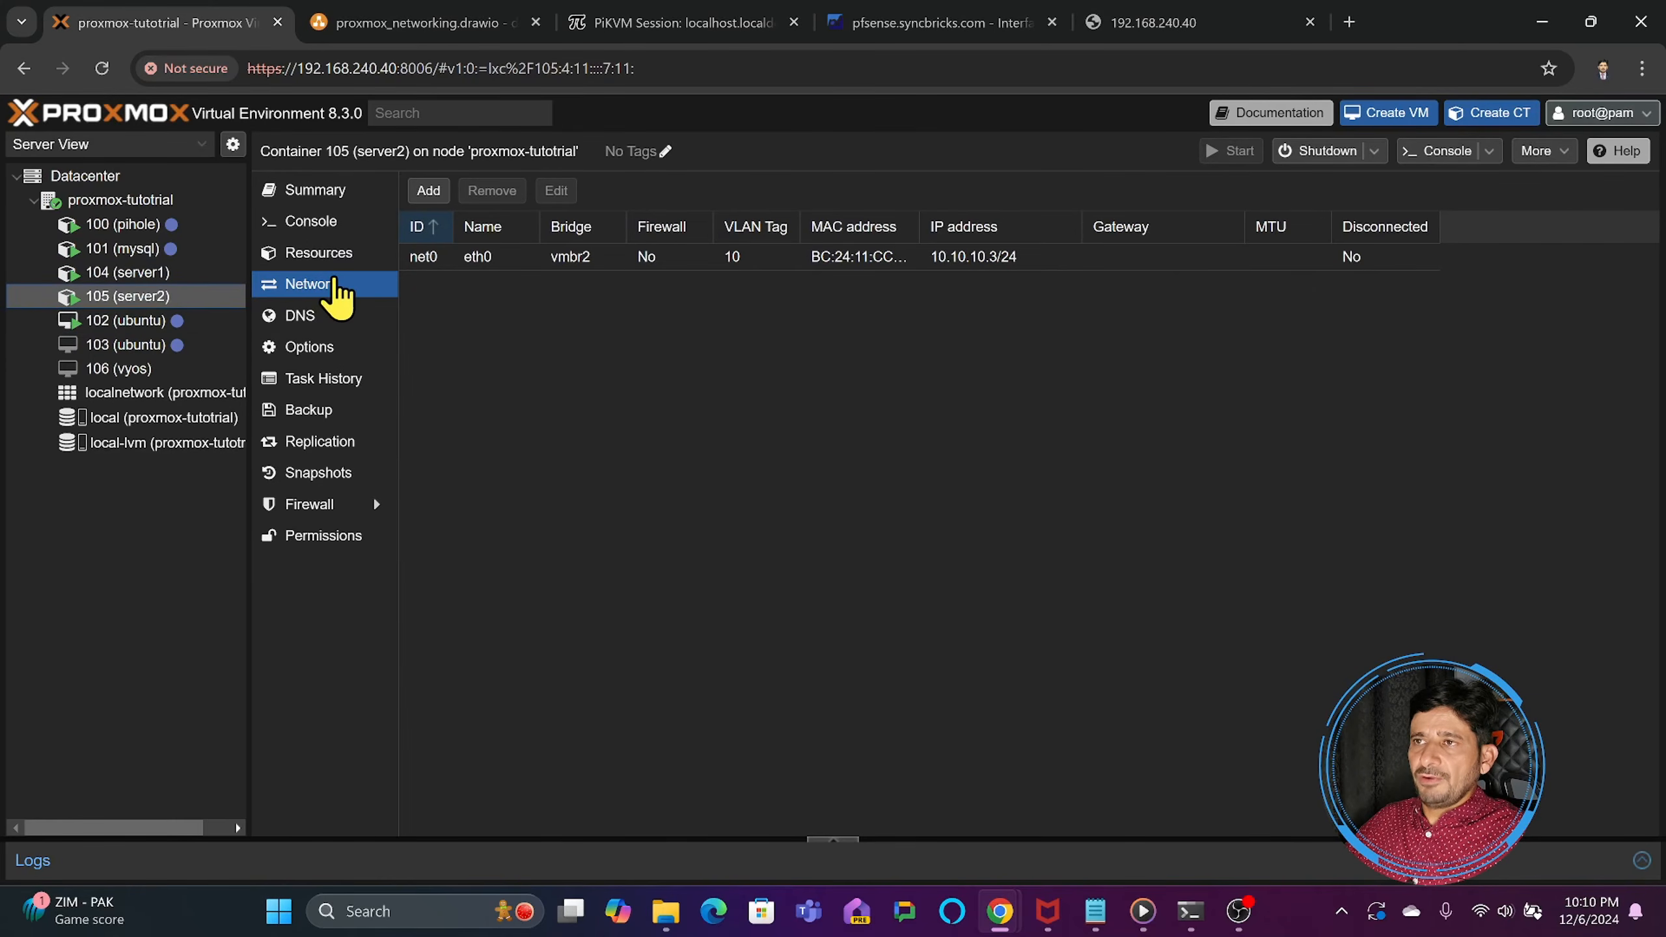
click(314, 224)
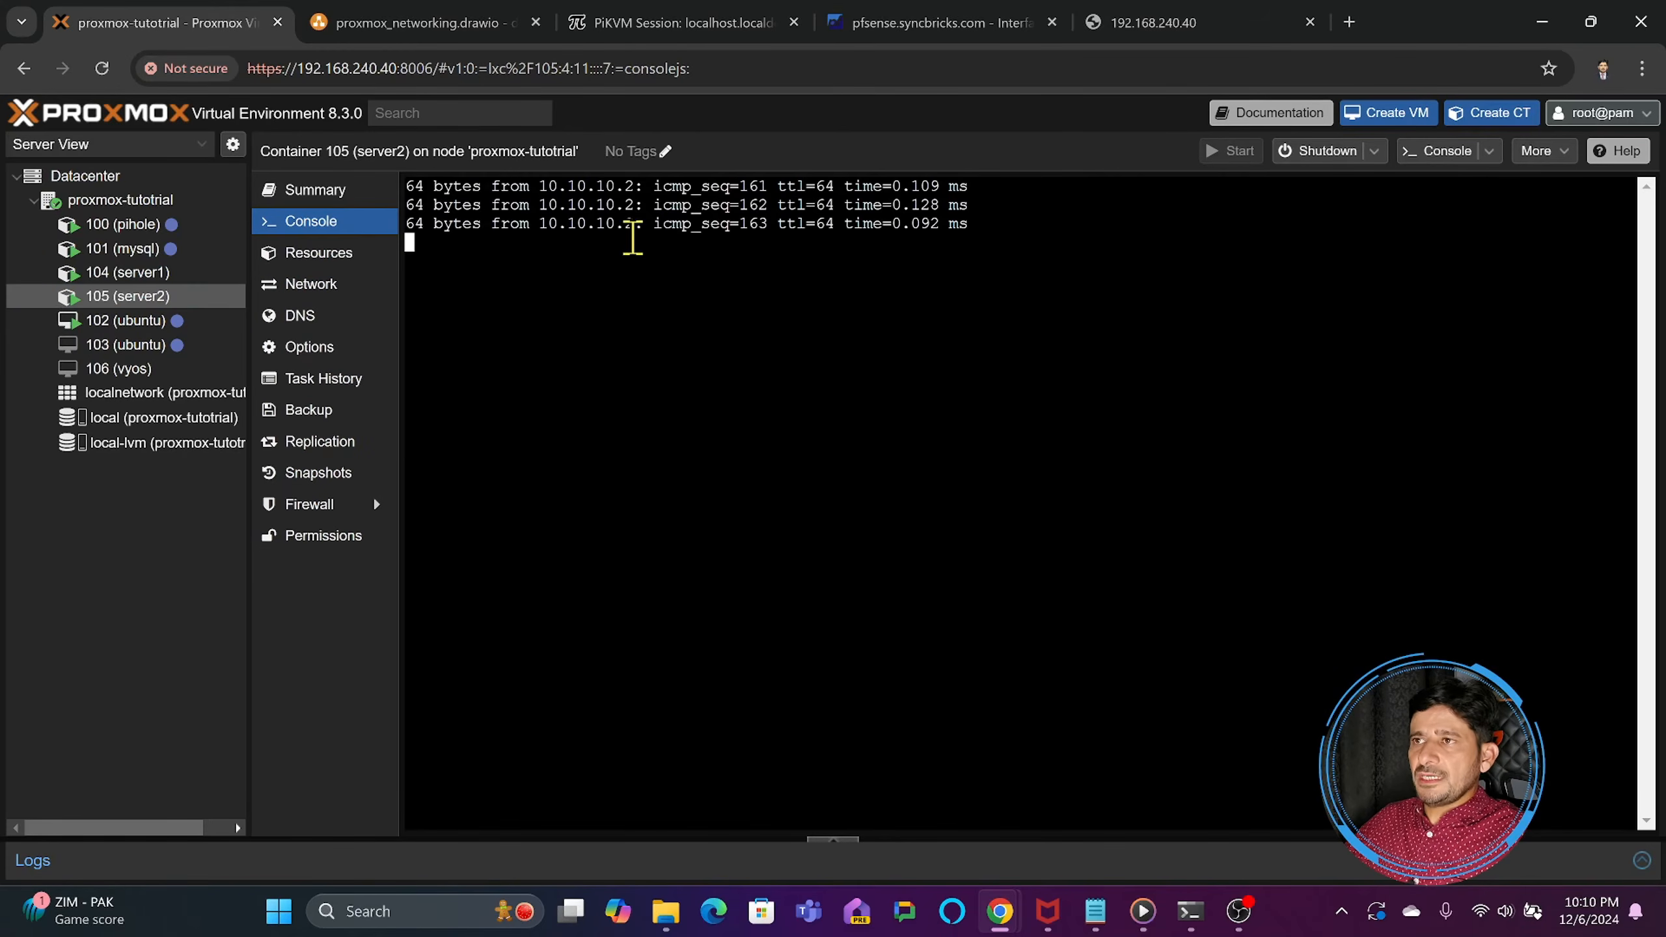
key(ctrl+c)
key(Up)
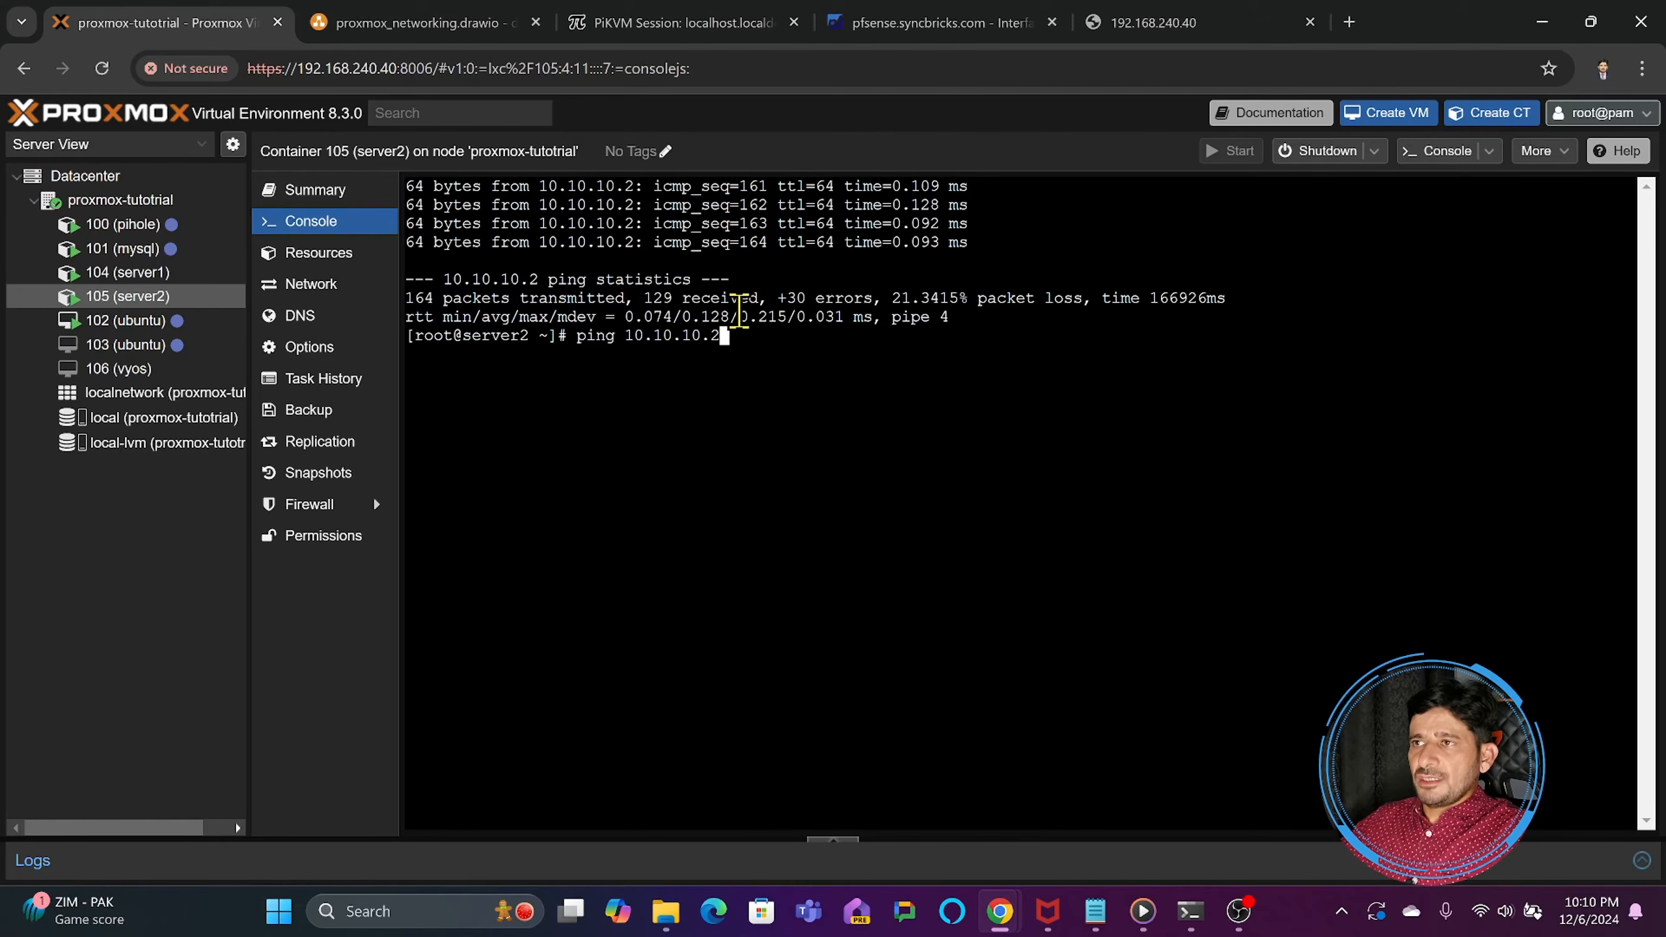
key(BackSpace)
key(BackSpace)
key(BackSpace)
key(BackSpace)
key(BackSpace)
key(BackSpace)
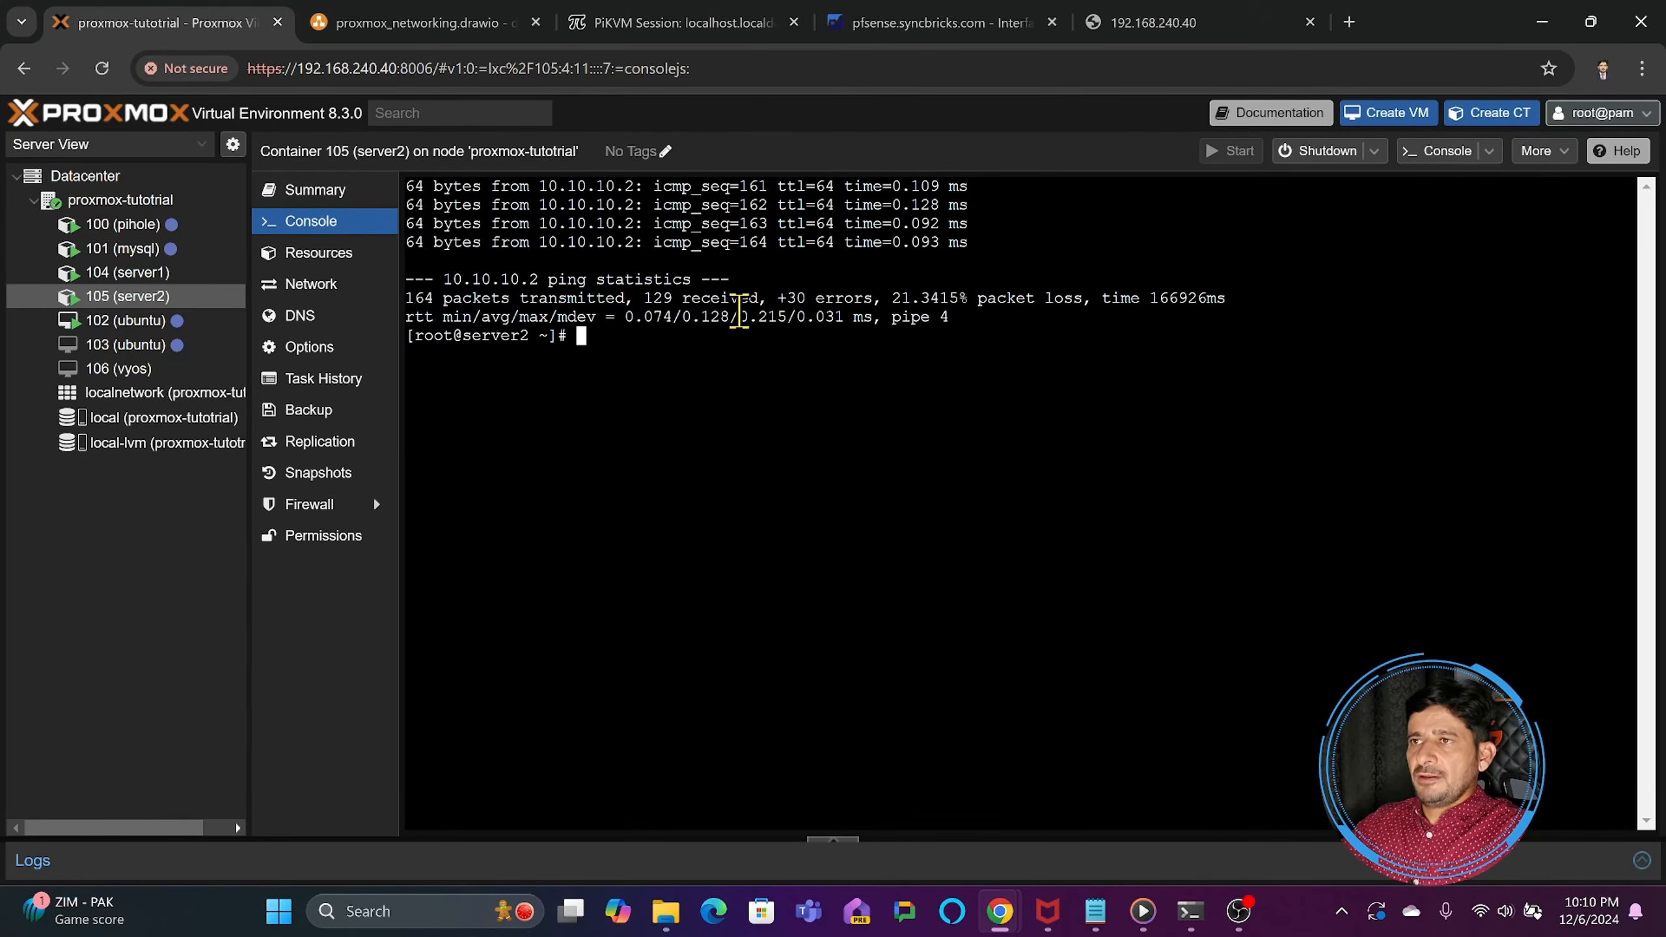
text(ip a)
key(Return)
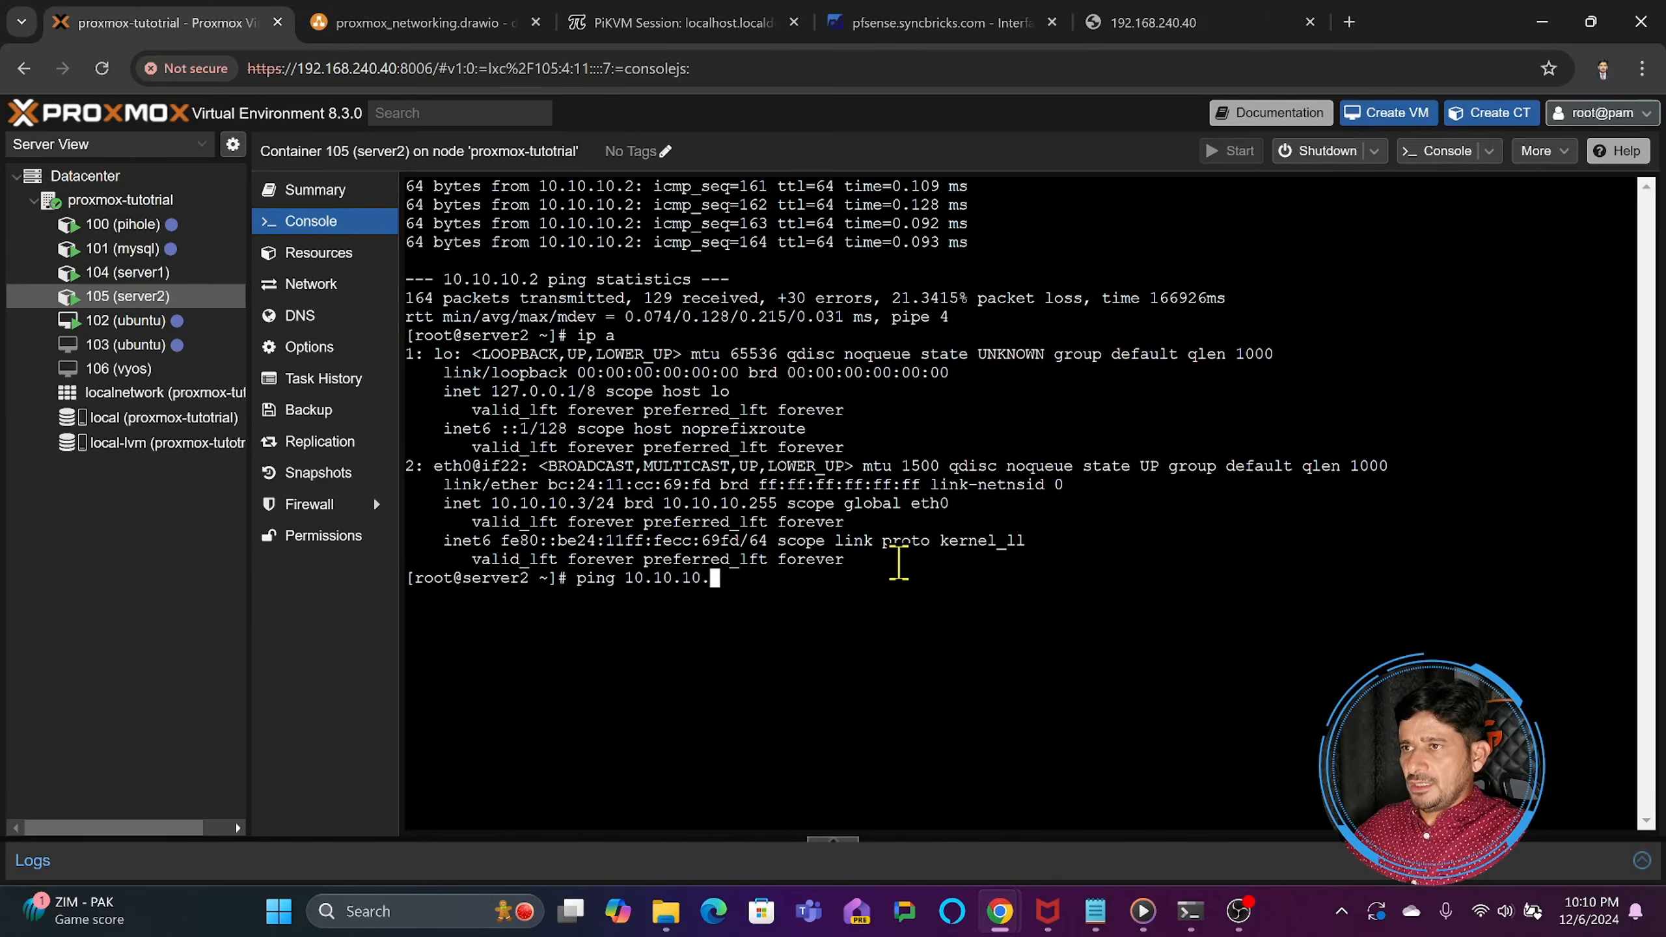
text(ping 10.10.10.2)
key(Return)
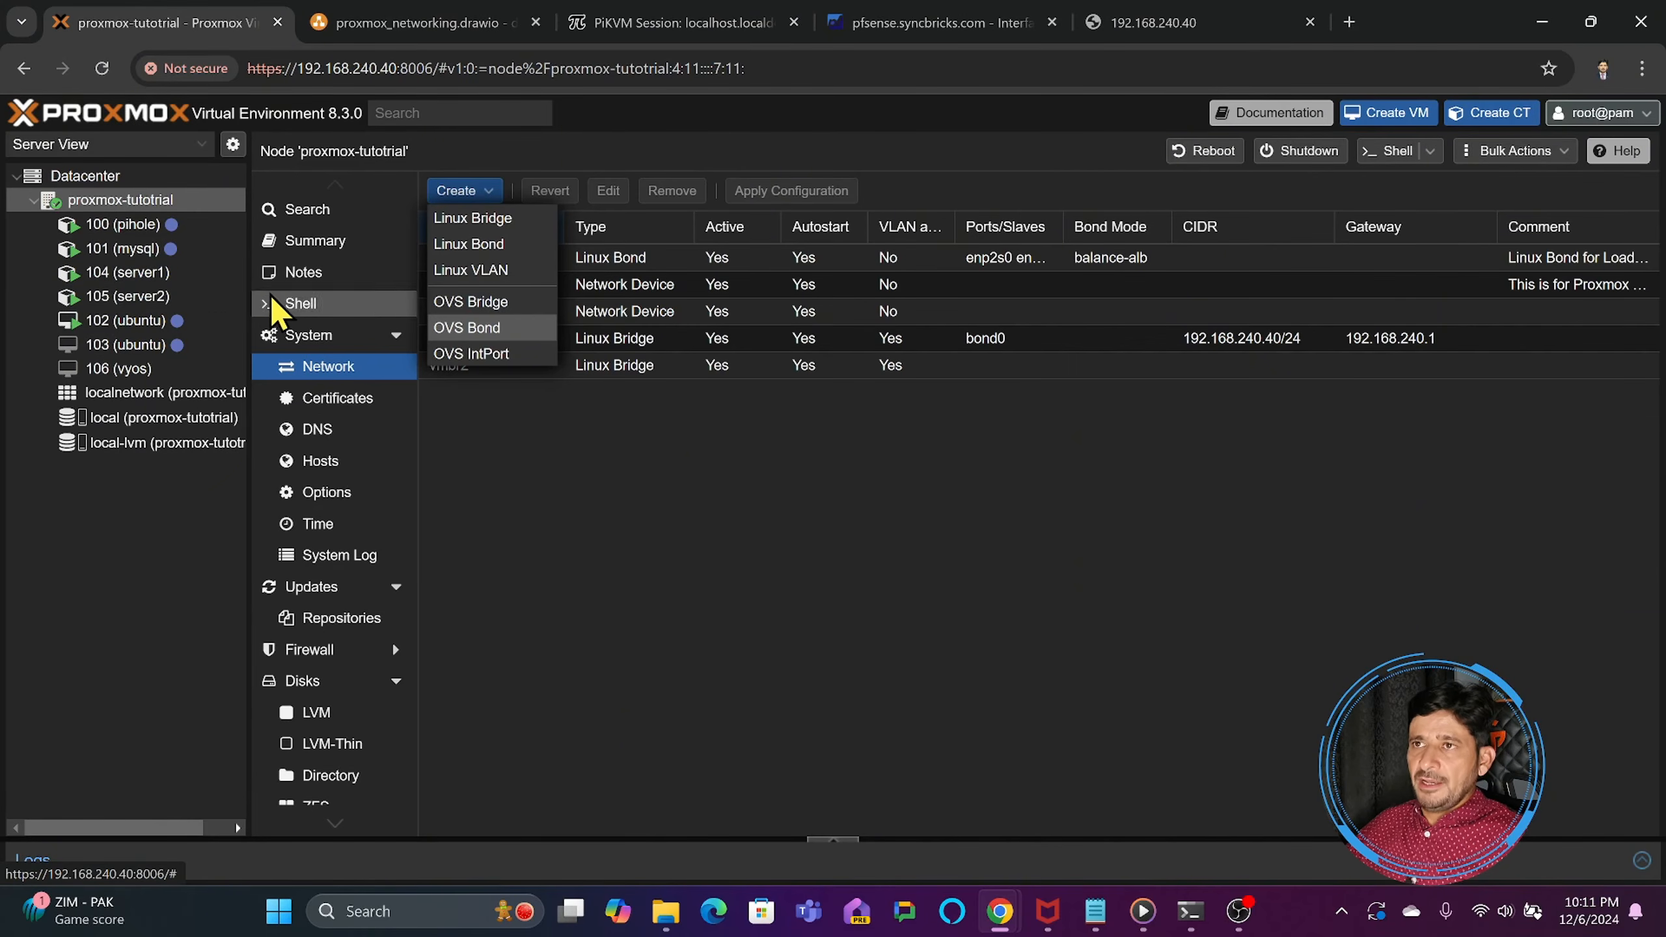
- Examine the VLAN settings of bridge vmbr2 on the proxmox-tutotrial node and the network device of VM 102 (ubuntu)
click(331, 370)
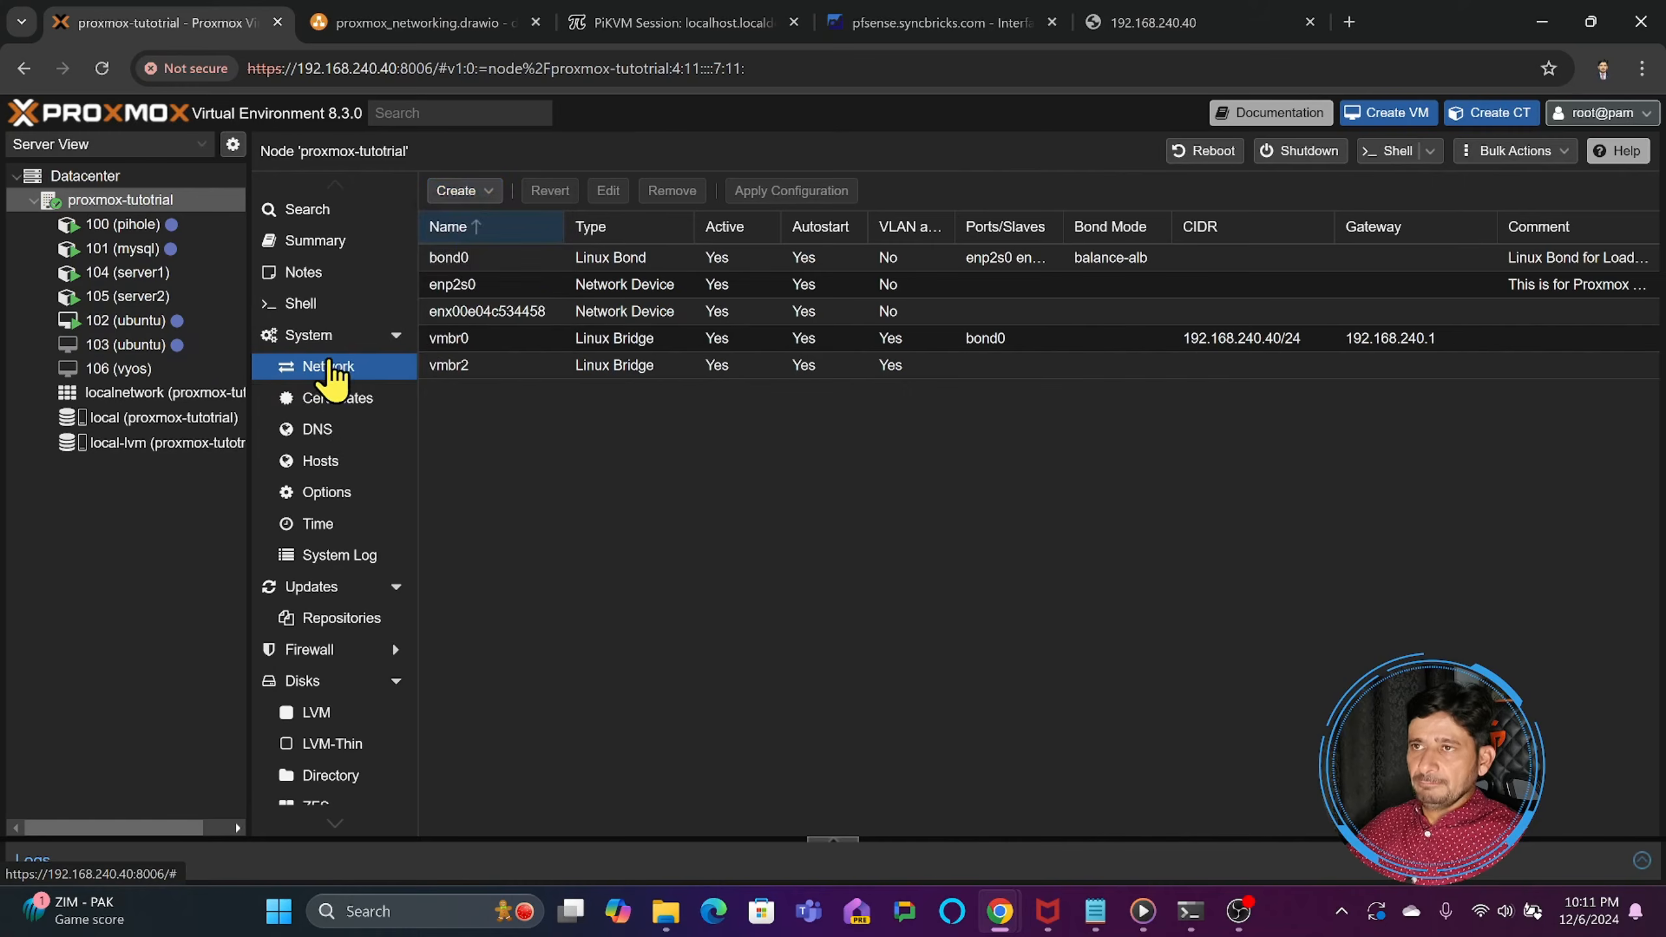
double_click(450, 367)
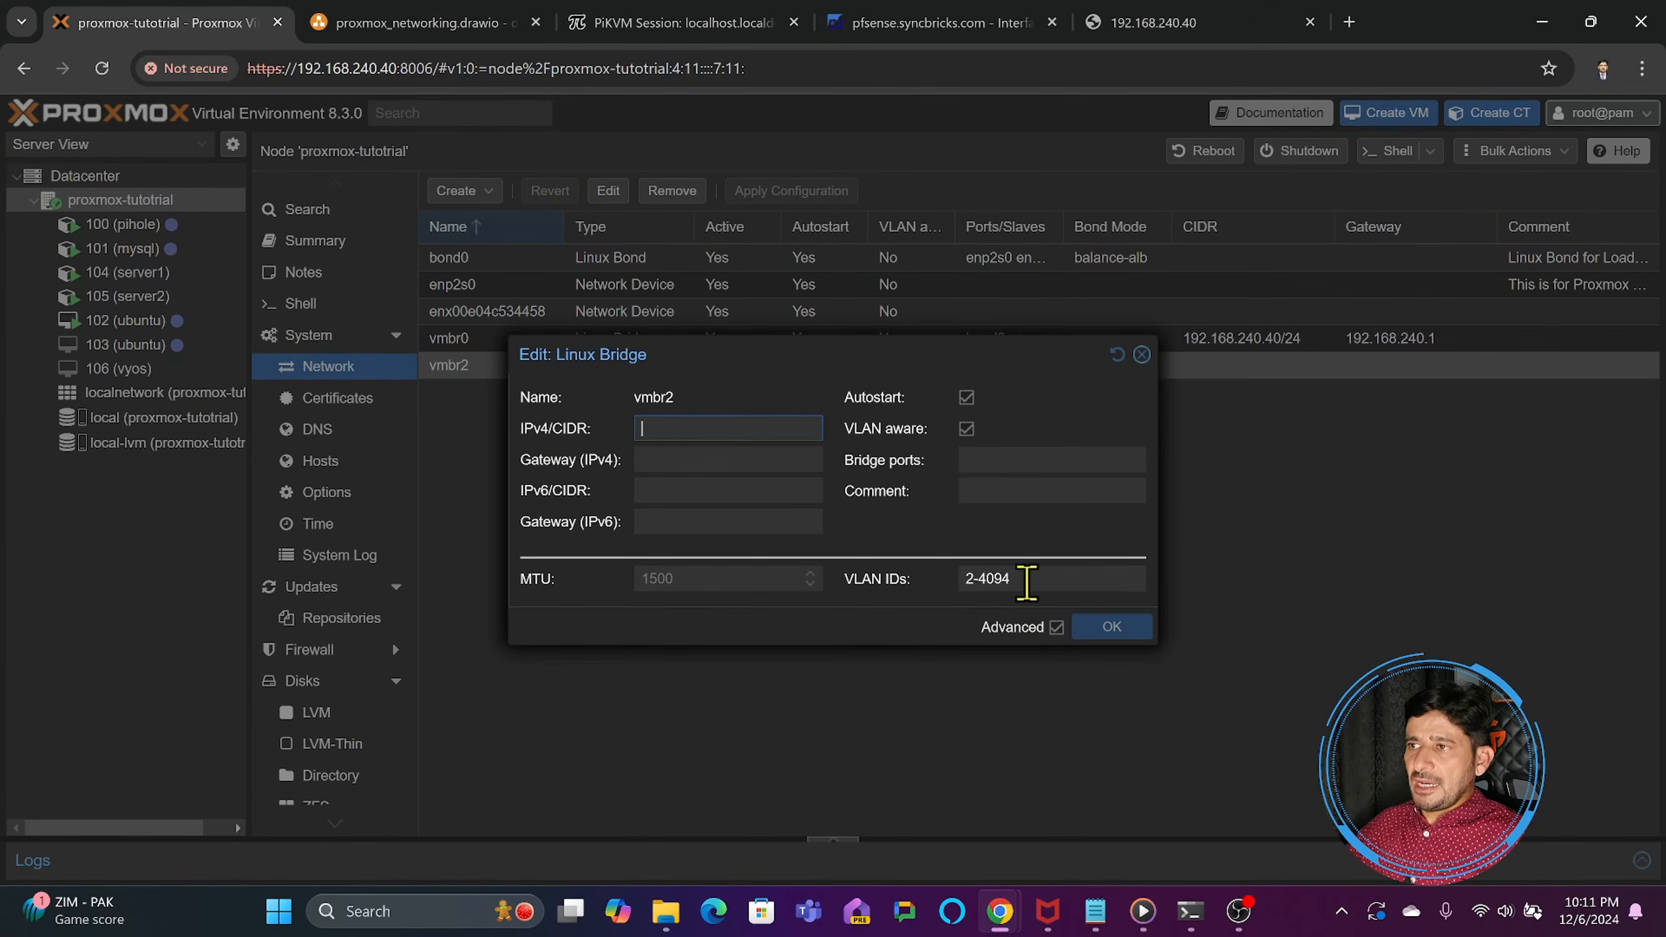
click(1142, 355)
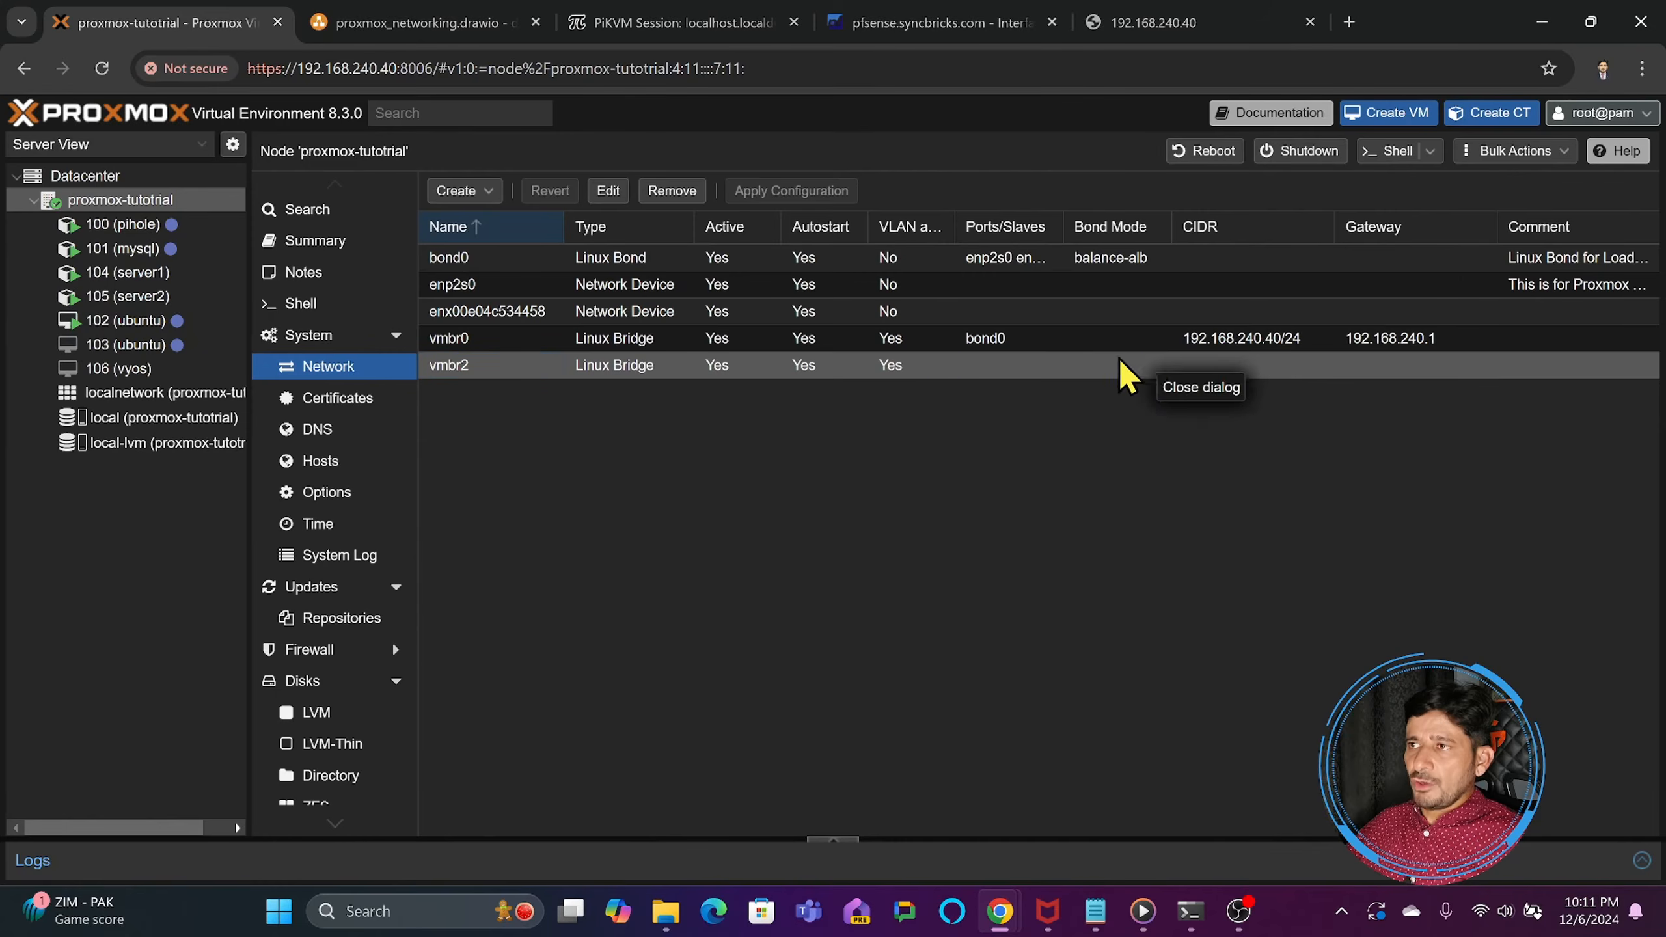
double_click(919, 368)
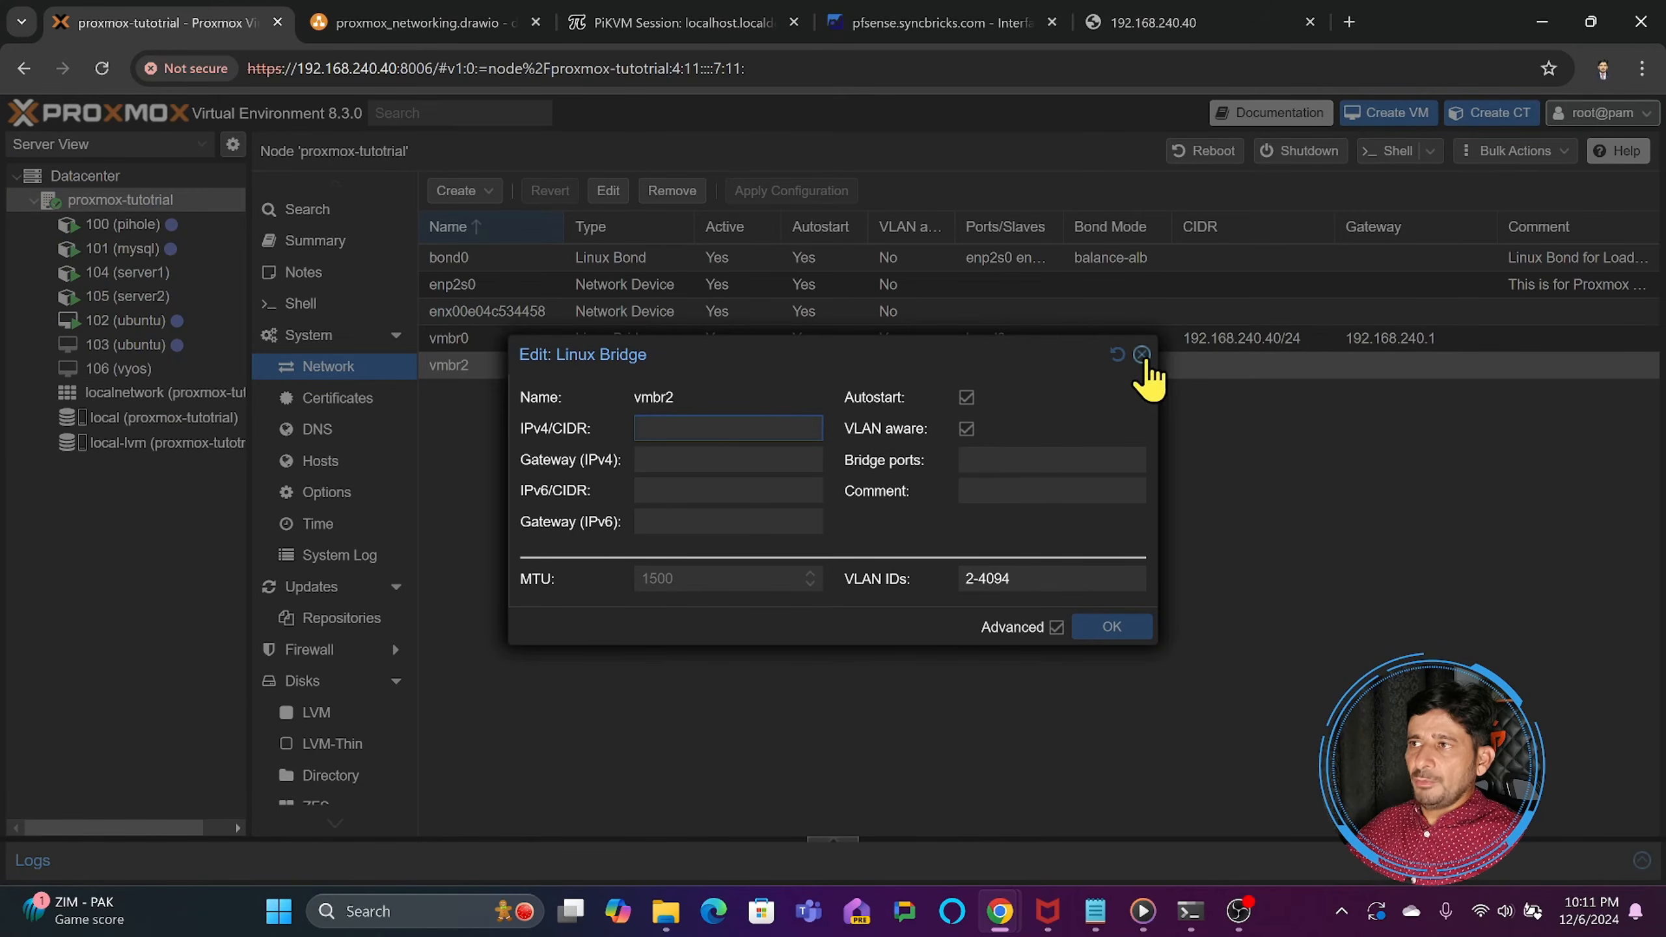
click(1142, 355)
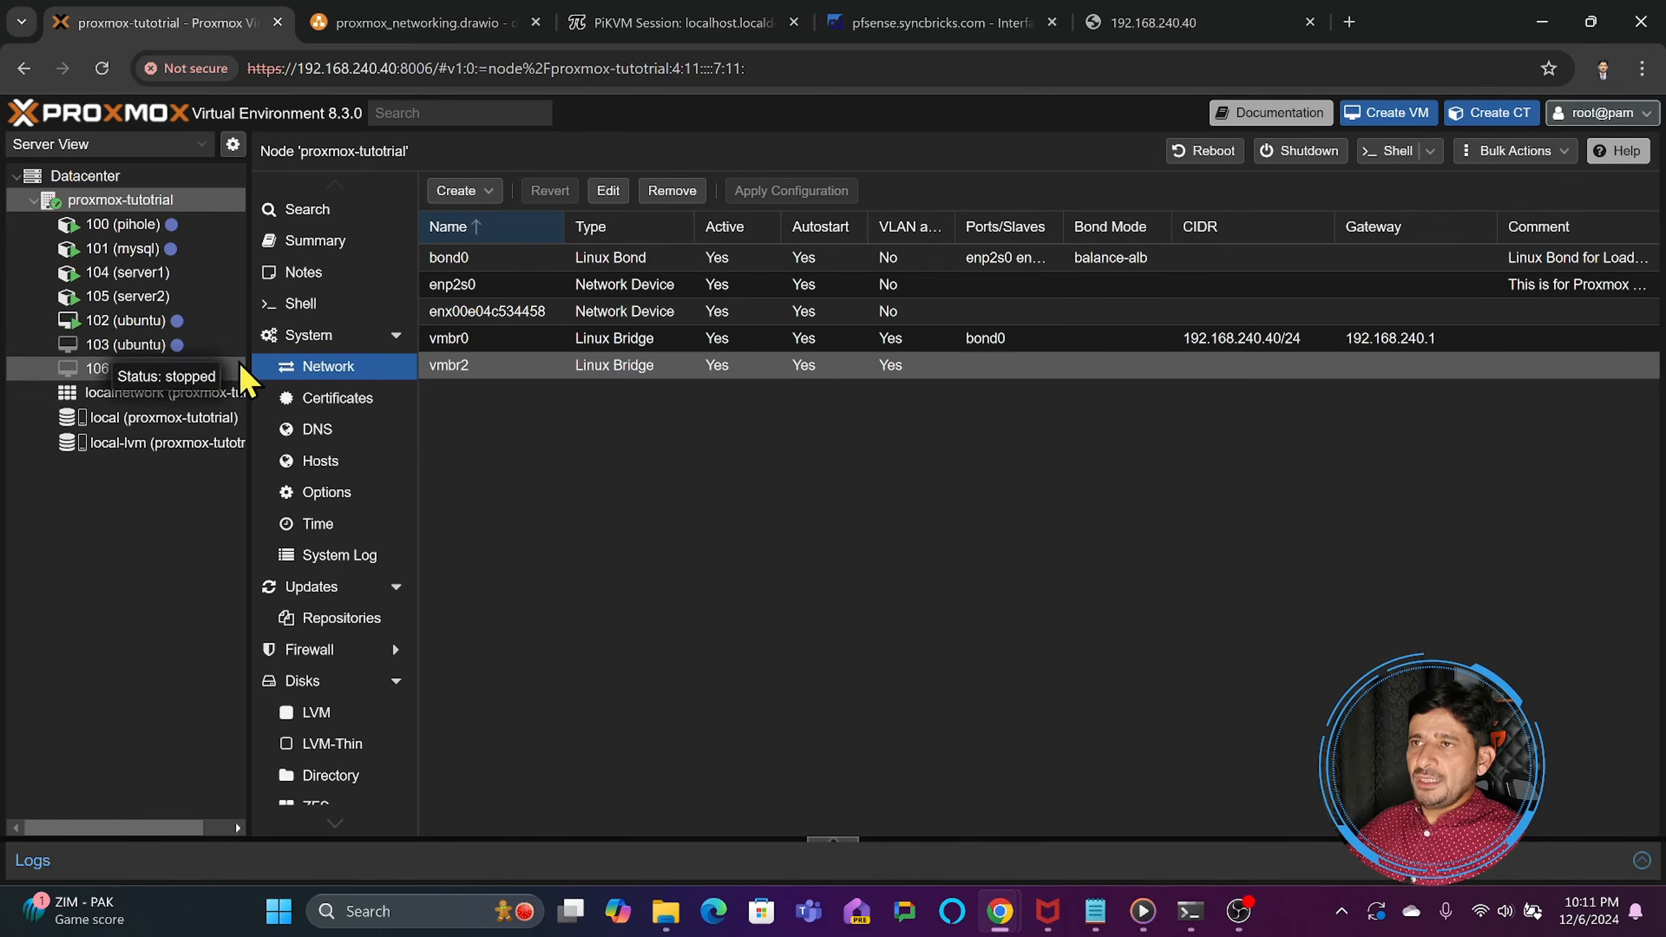
click(128, 322)
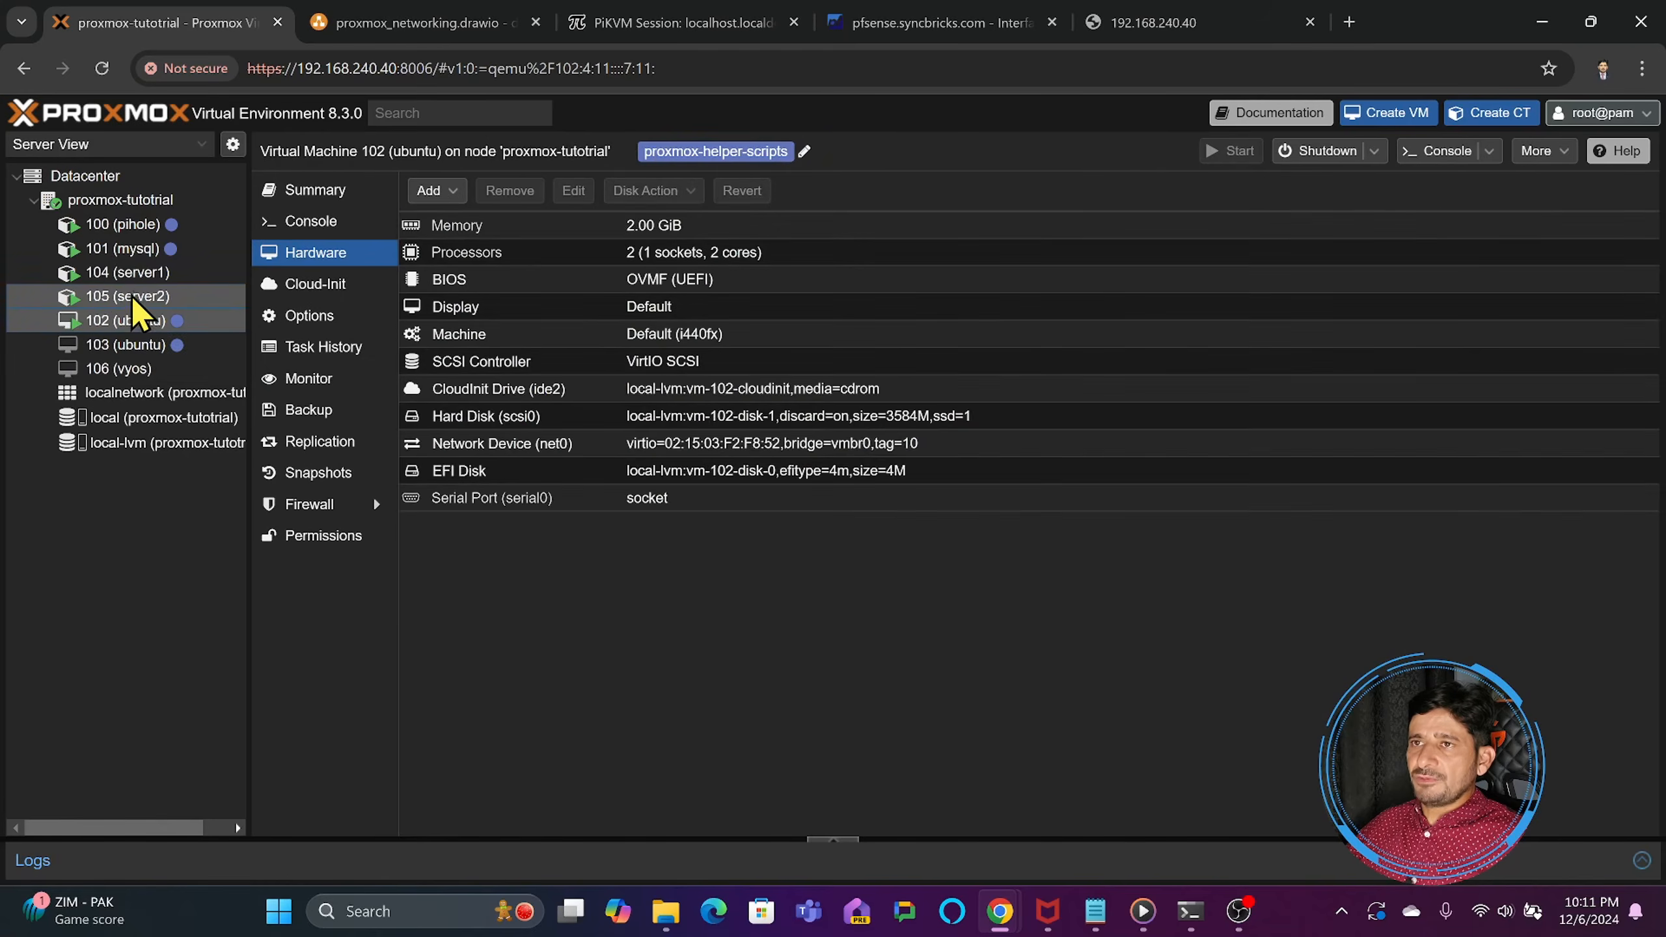
click(132, 297)
click(133, 322)
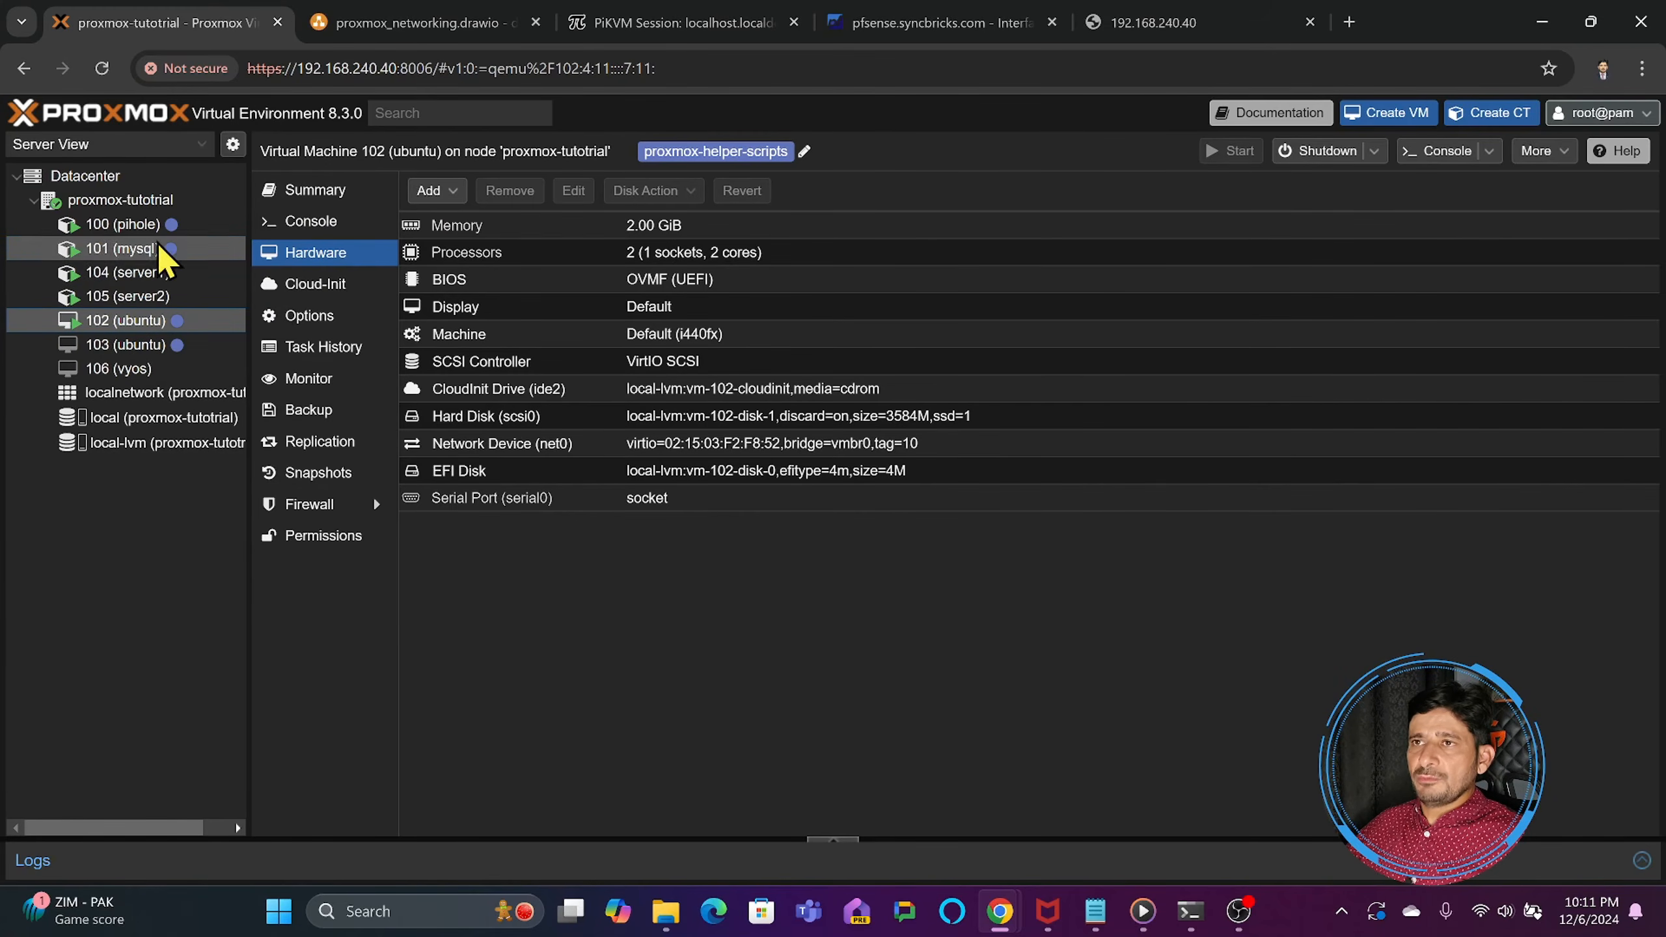
- Try to set bond0 as the bridge port of Linux bridge vmbr2 on the proxmox-tutotrial node
click(124, 201)
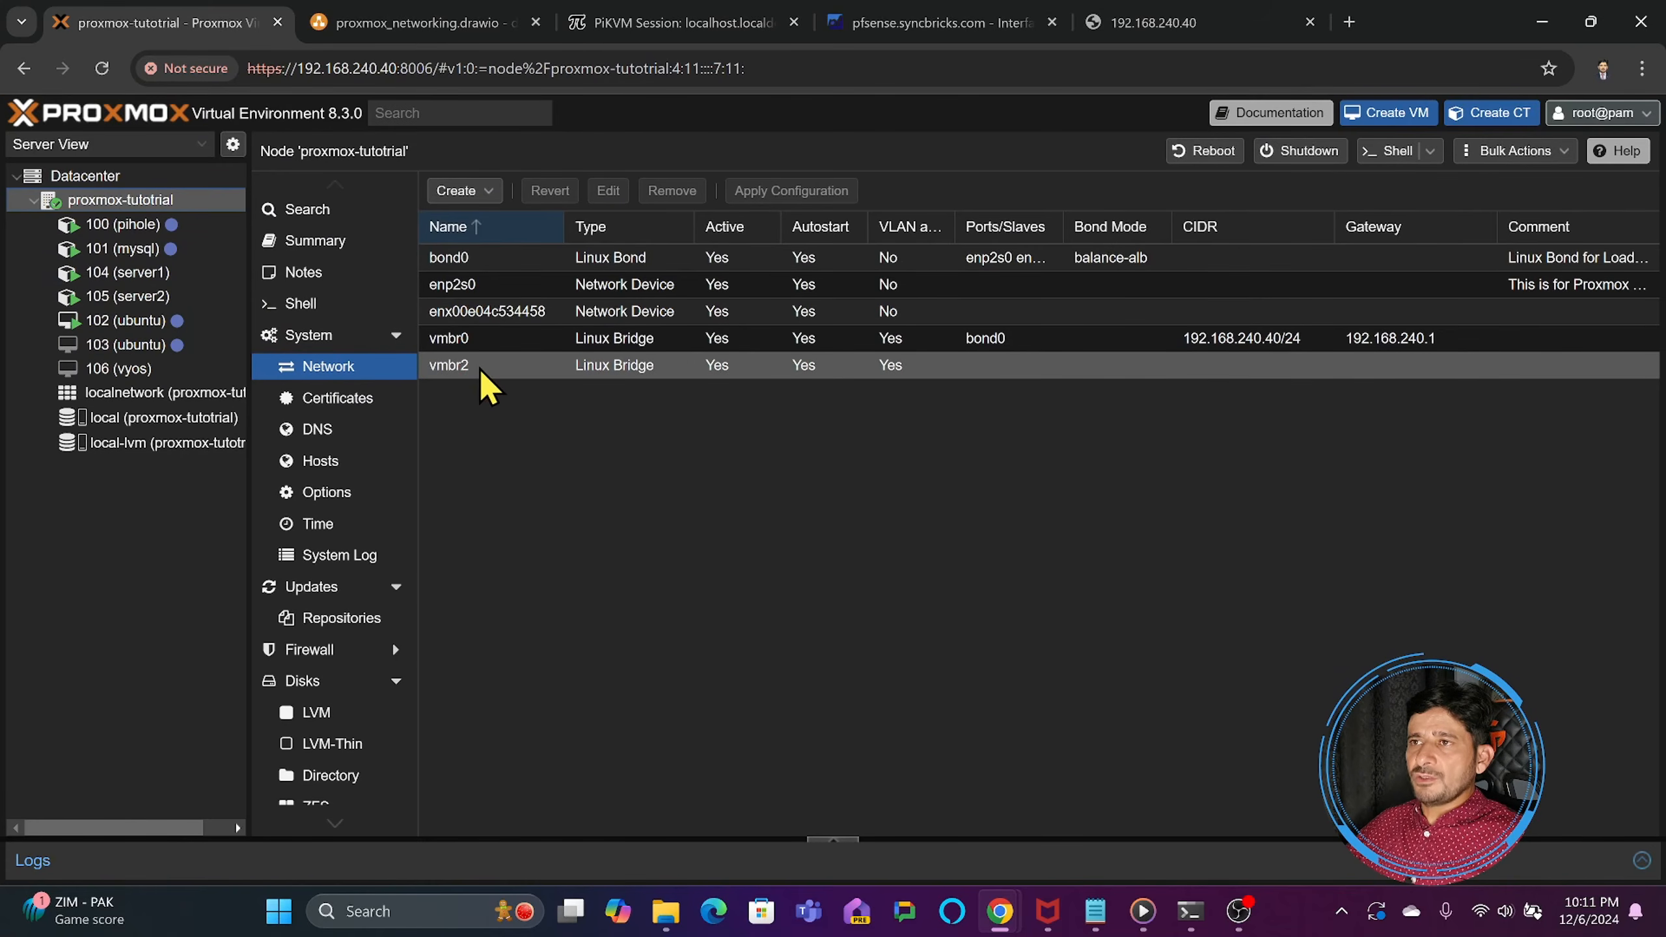
double_click(524, 376)
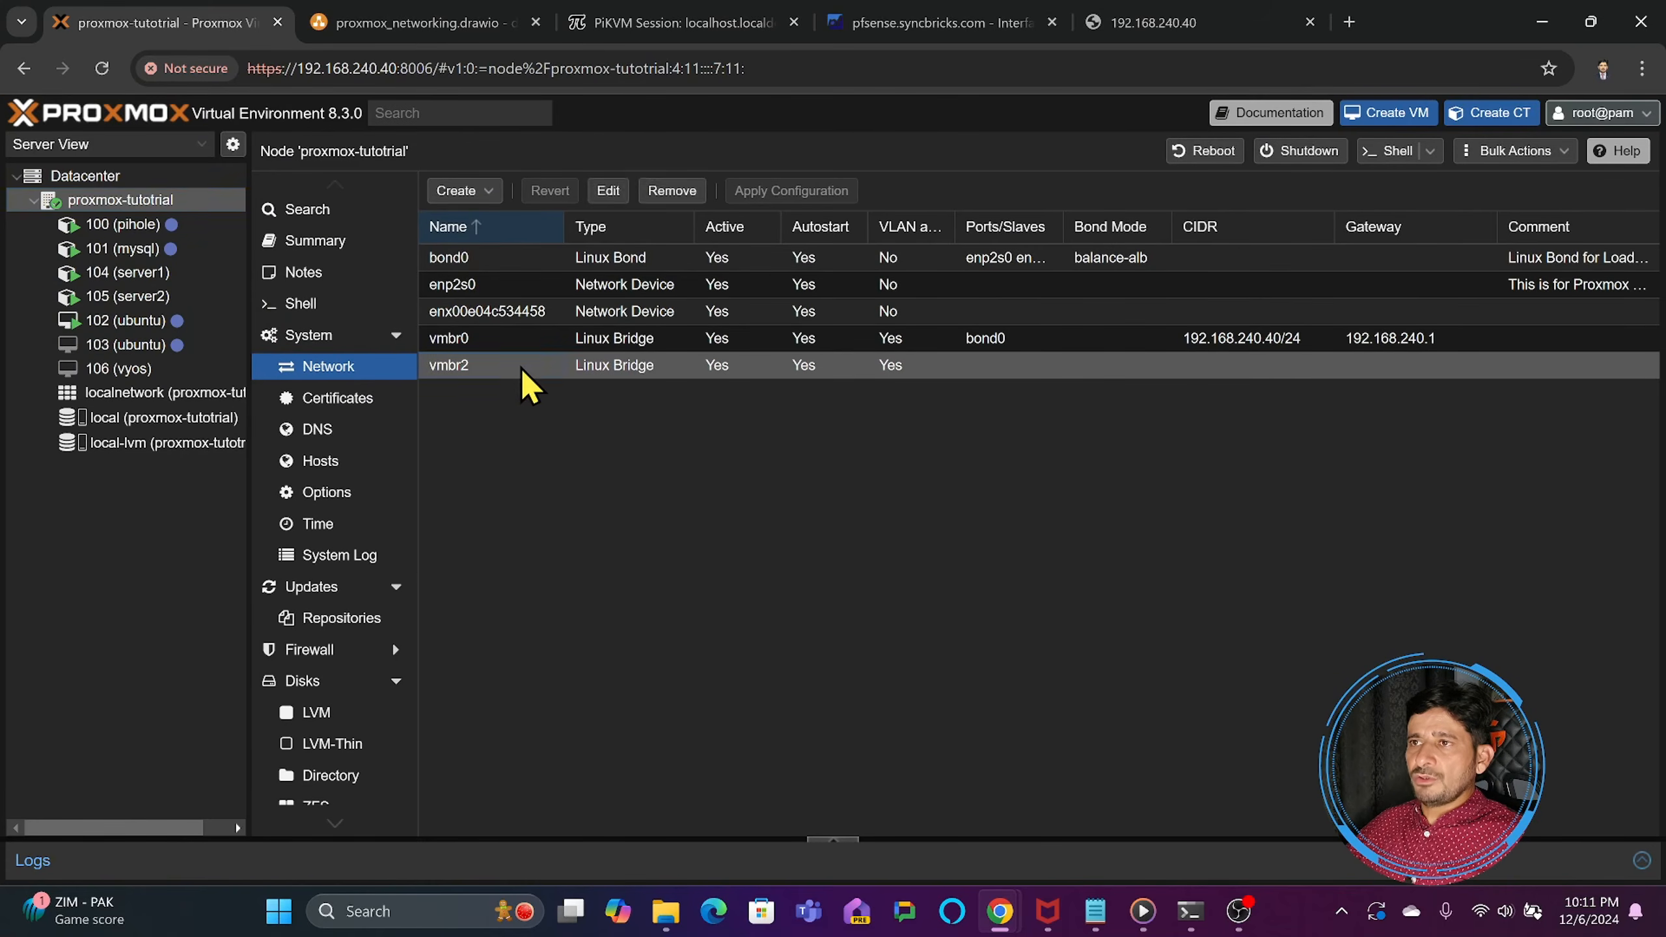
click(1007, 463)
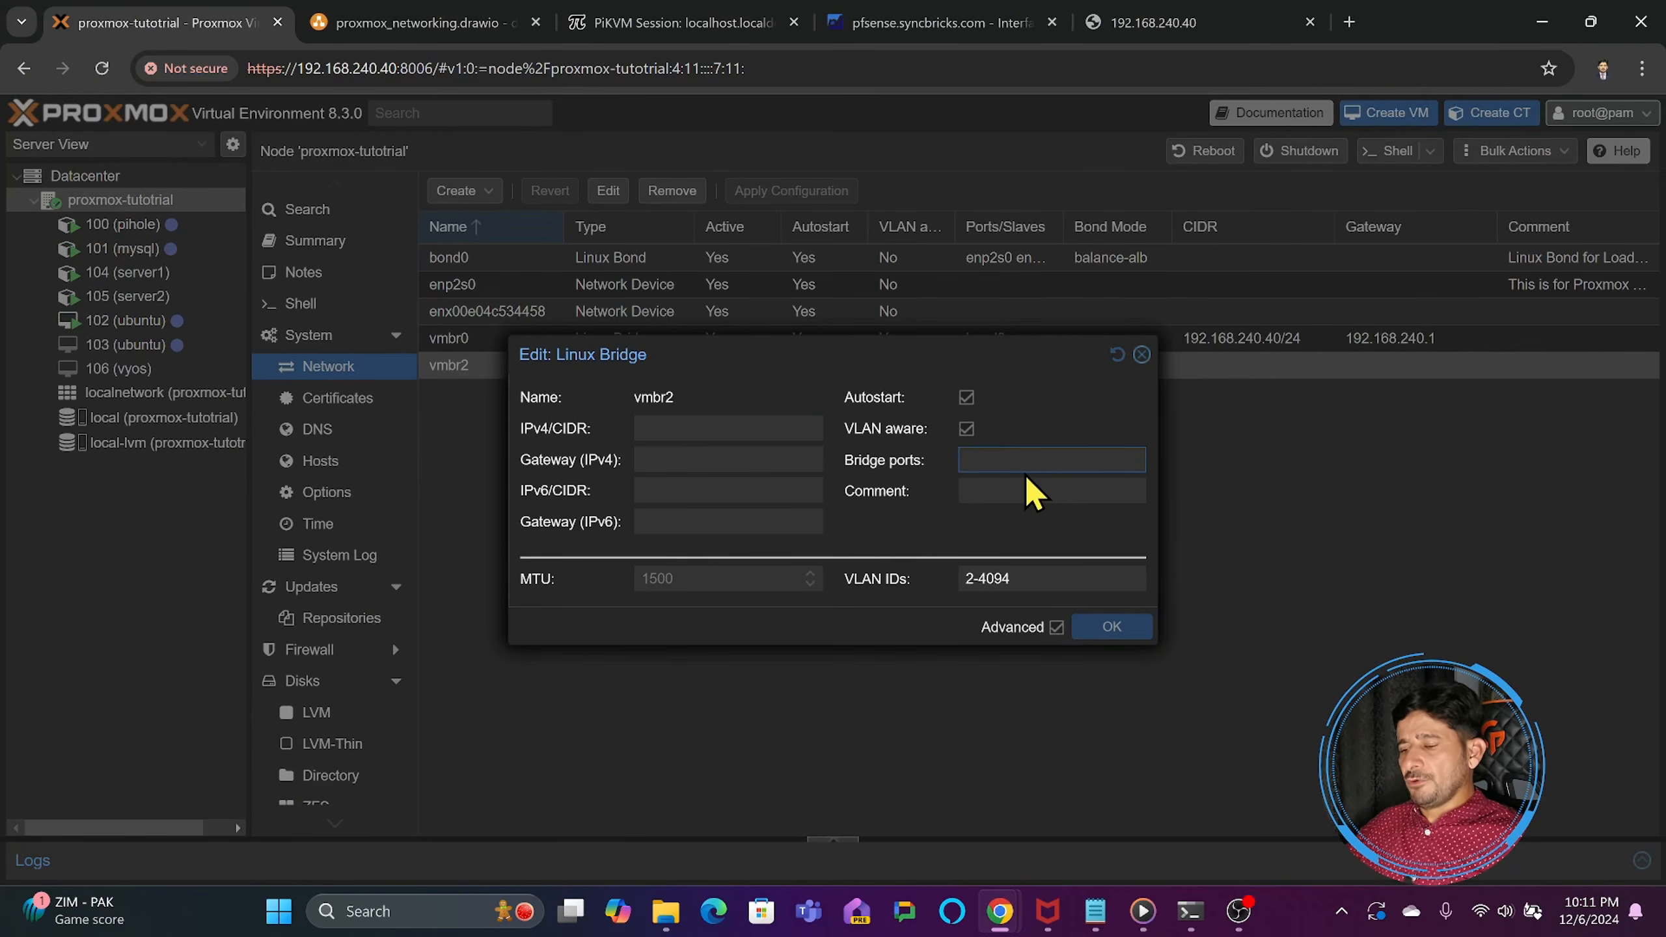
text(bond0)
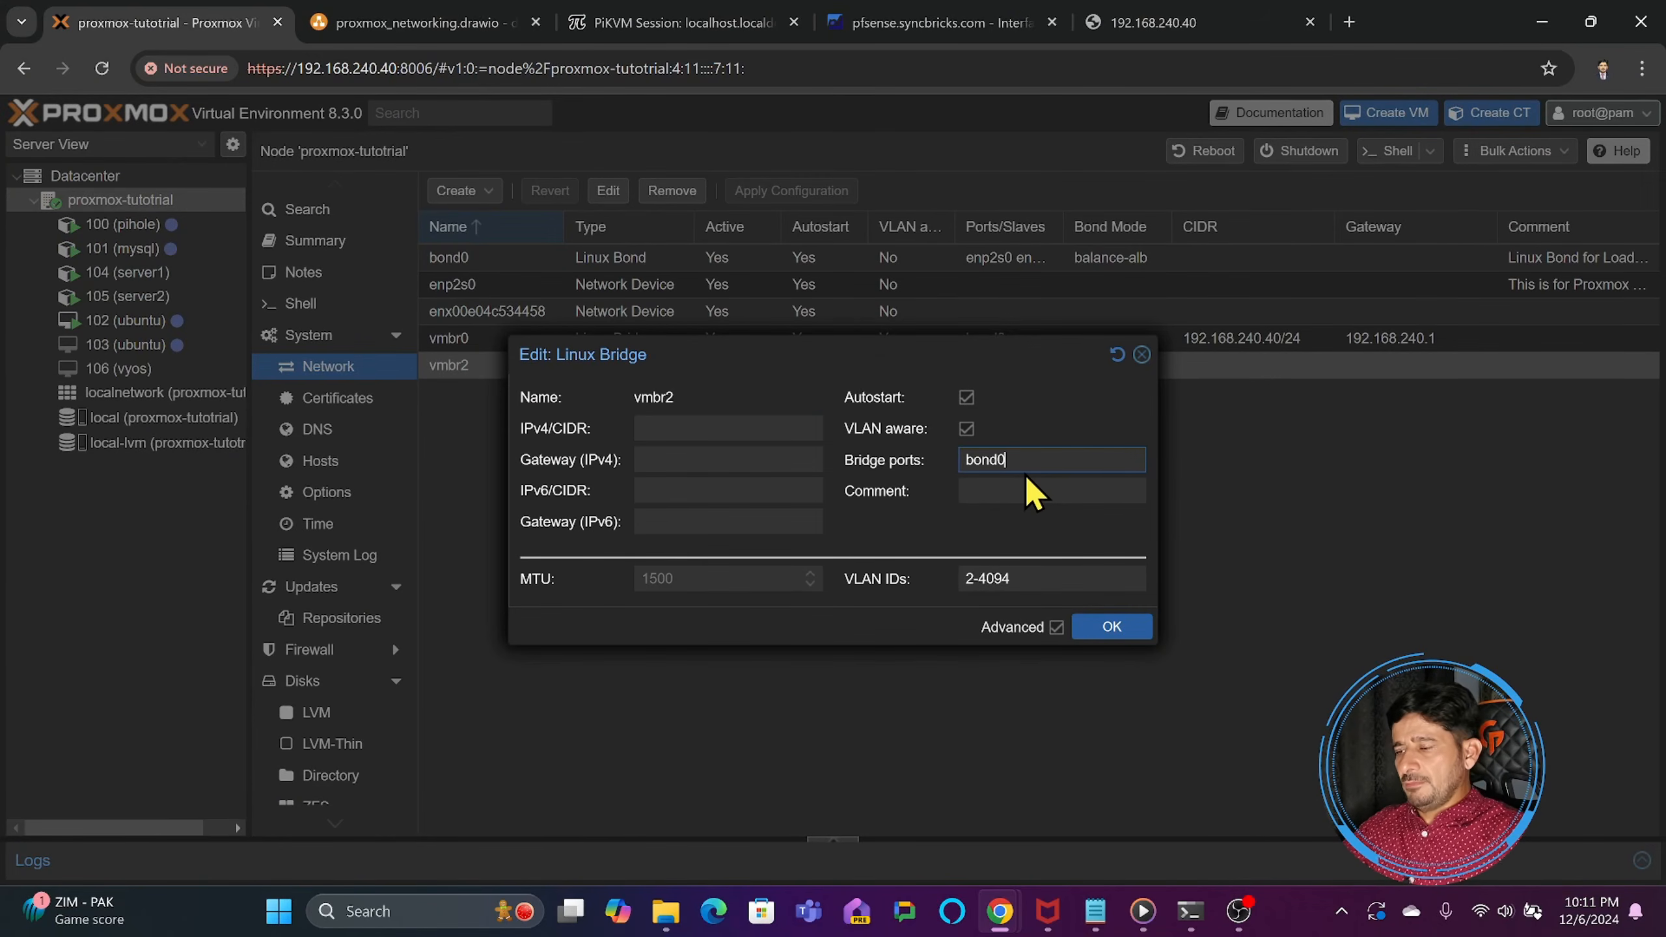
click(1087, 631)
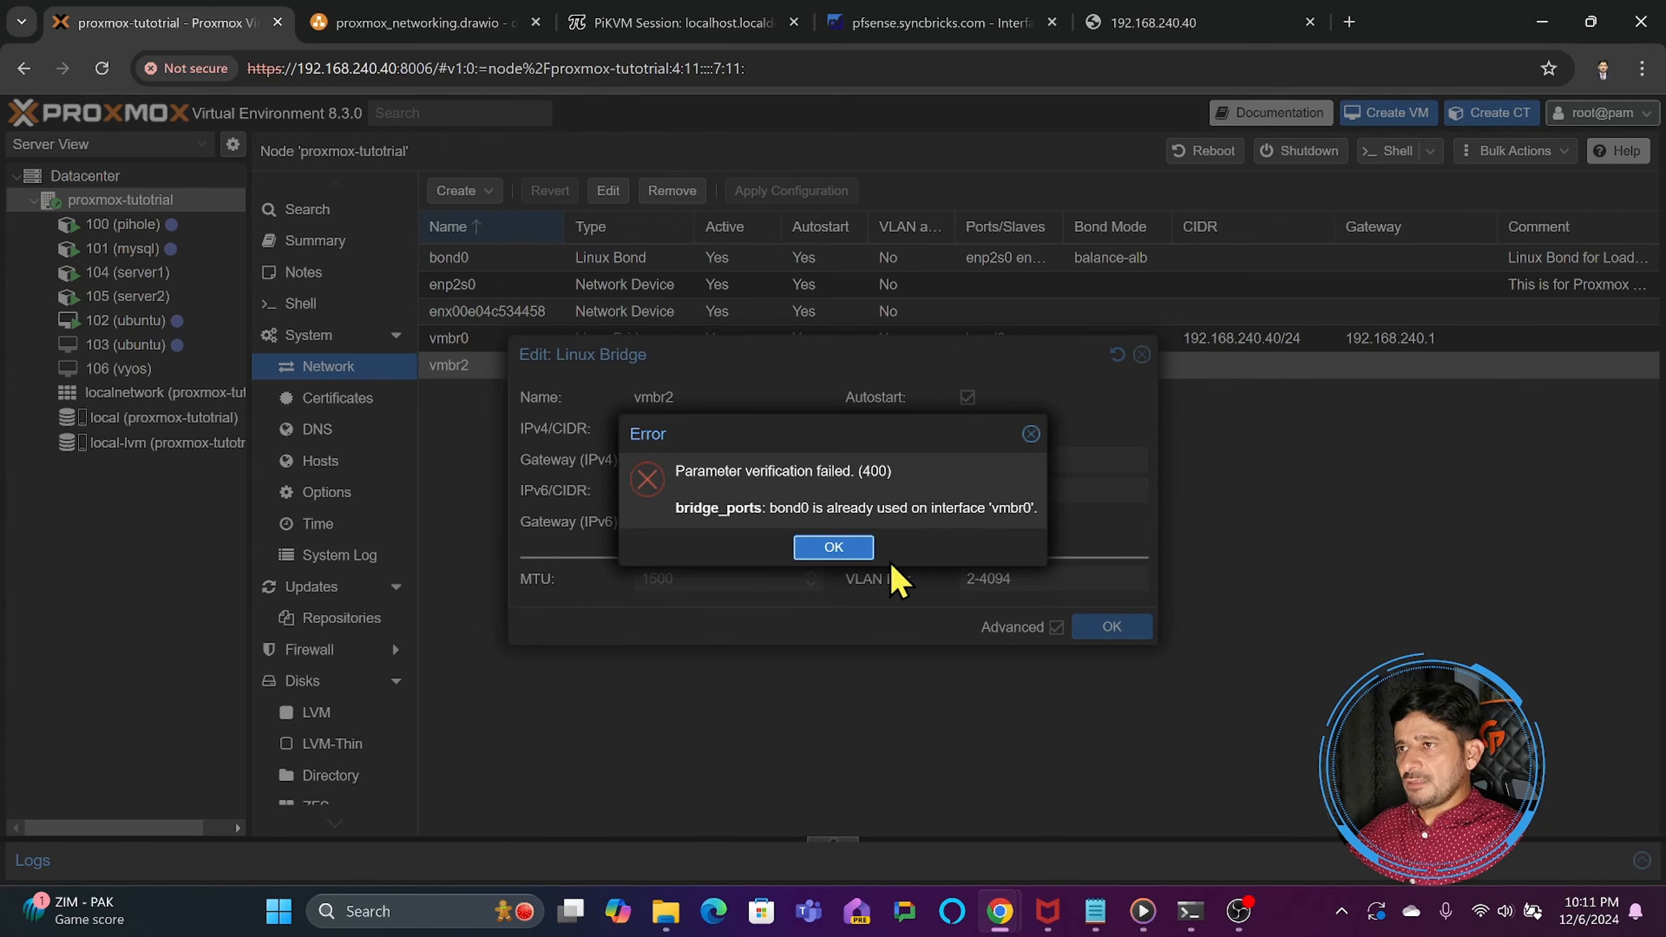
click(846, 550)
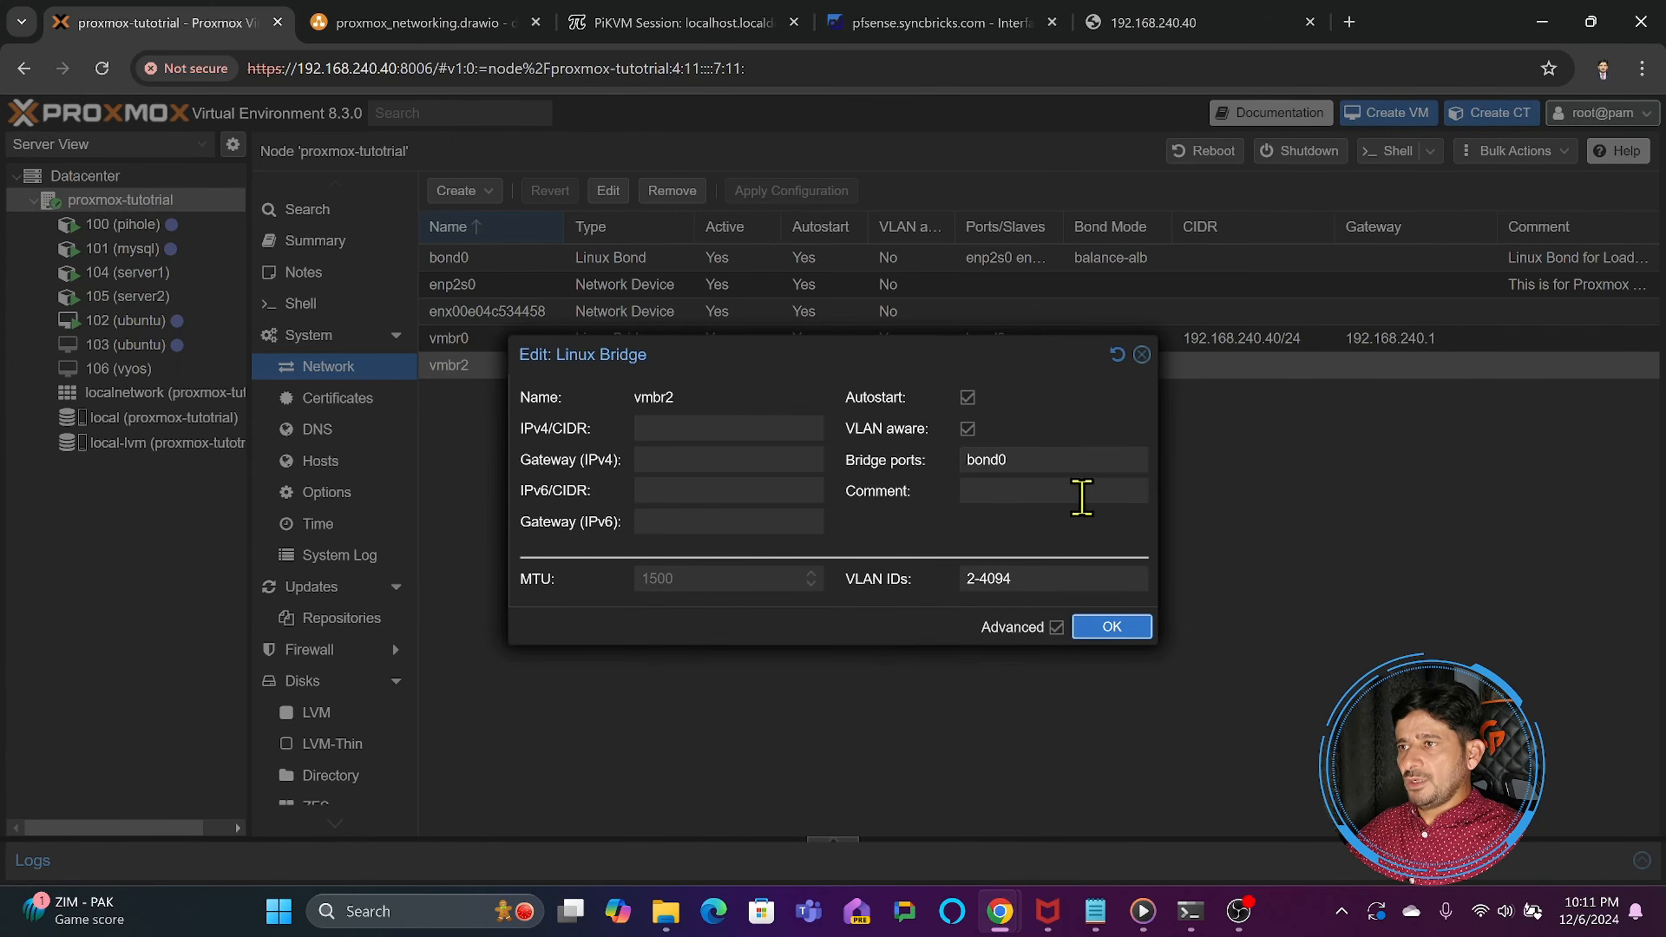
- Discard the edit of bridge vmbr2 and examine the settings of Linux bridge vmbr0 without changing them
click(1142, 356)
double_click(502, 343)
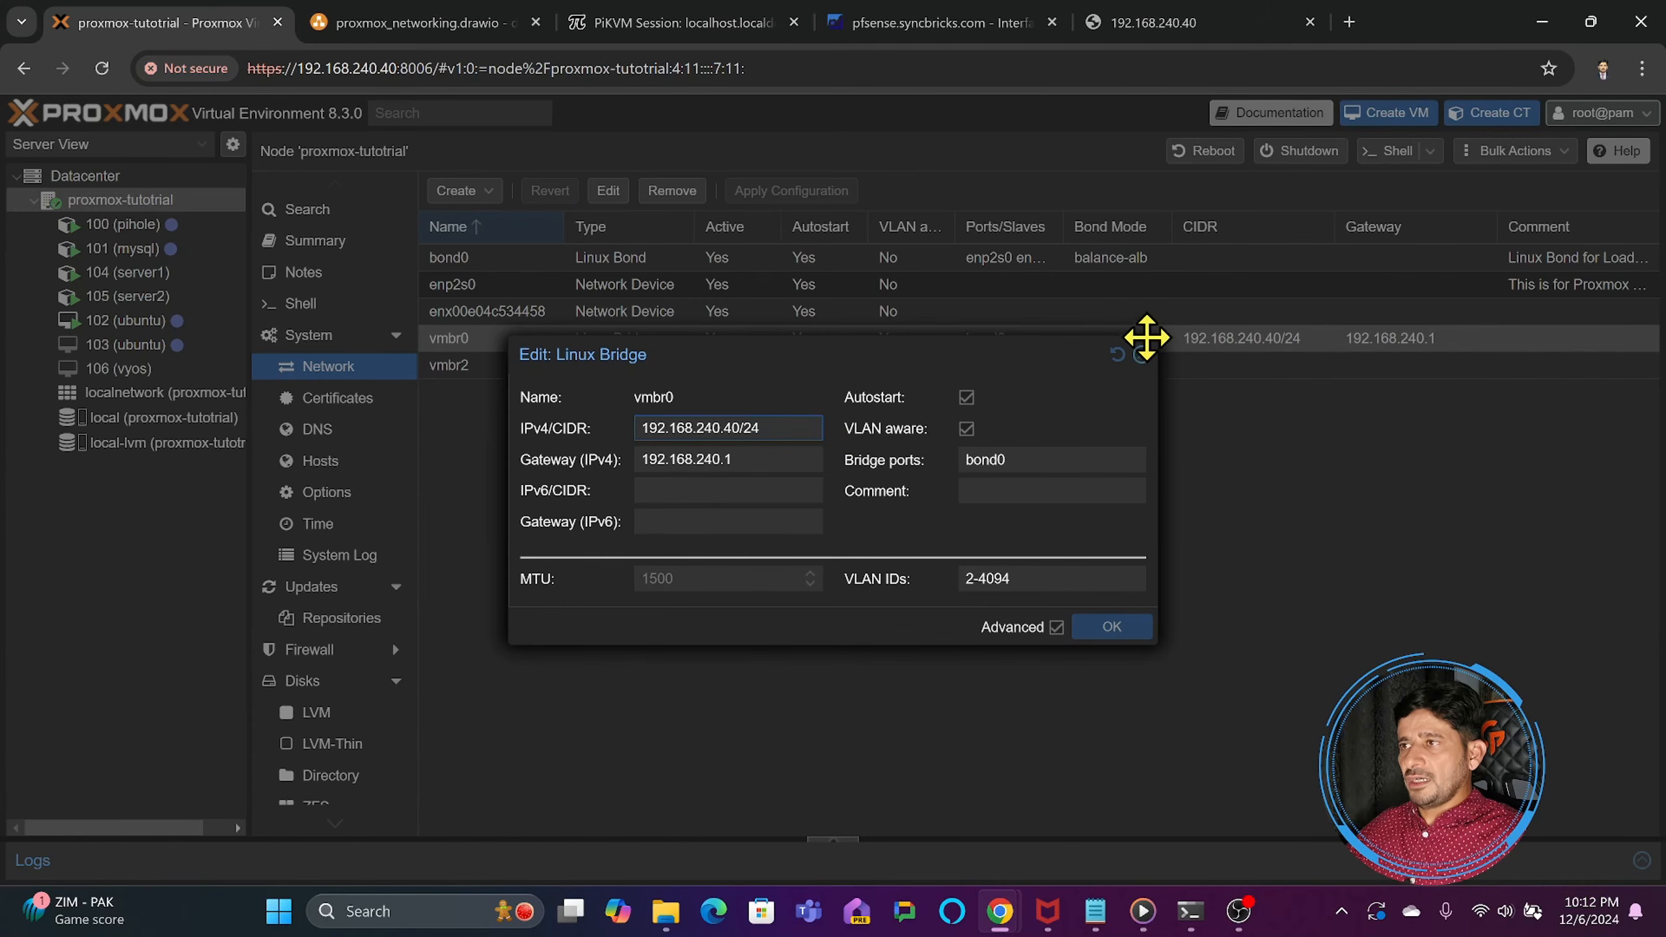
click(1142, 355)
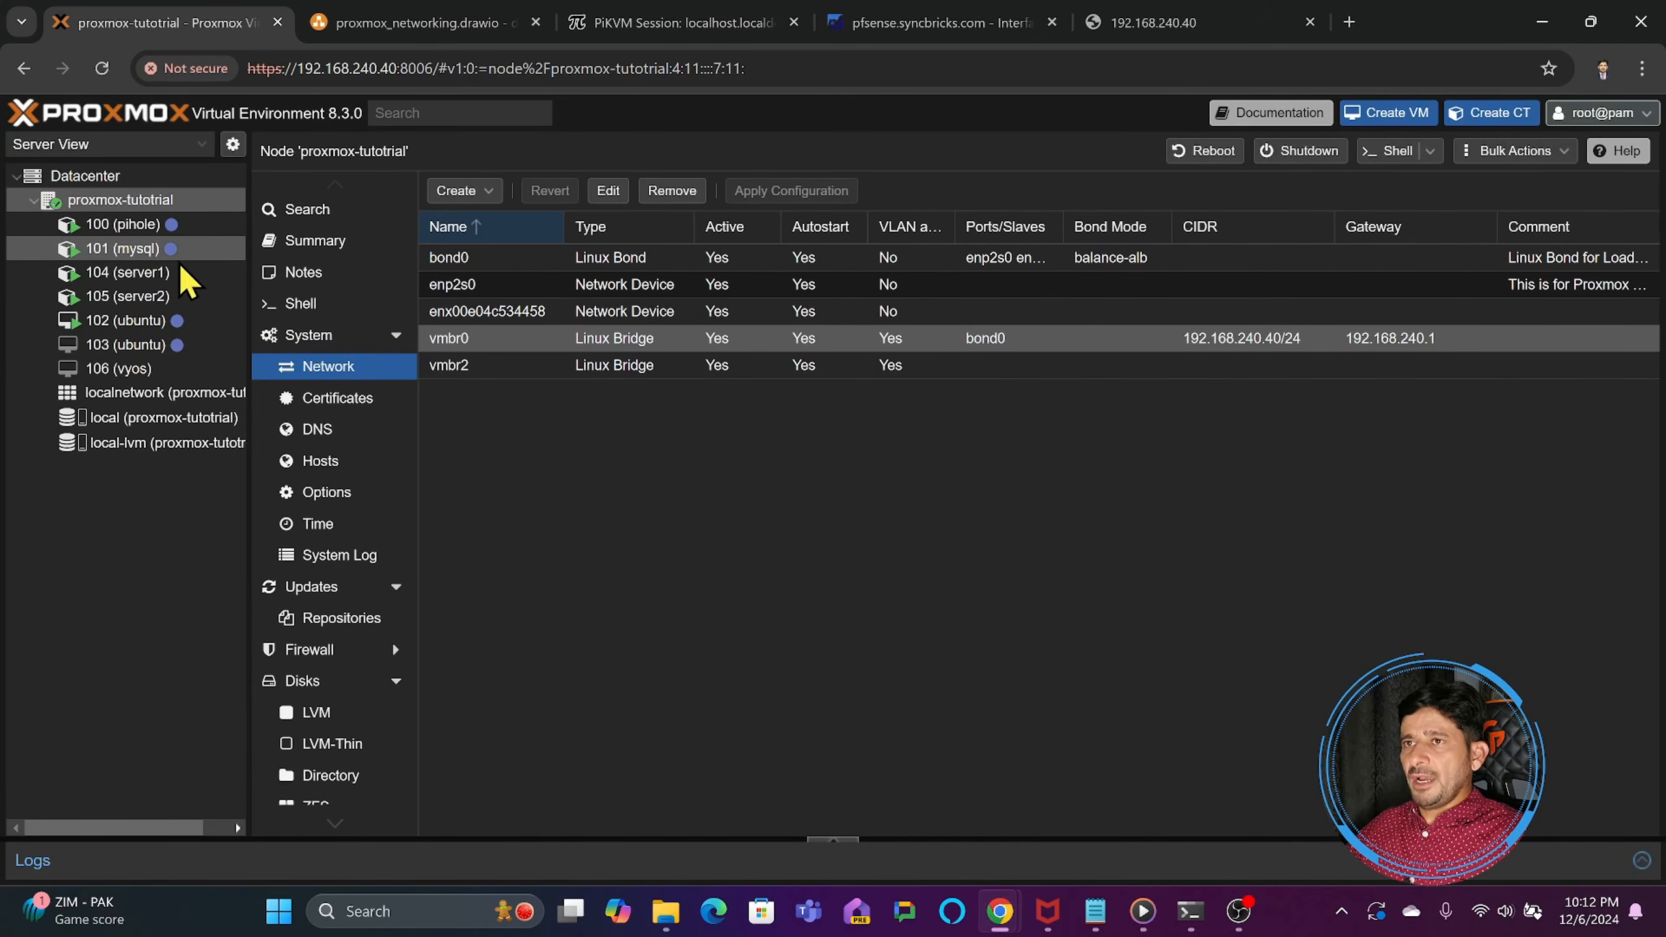
- Set the bridge of container 105 (server2)'s eth0 network device to vmbr0
click(129, 299)
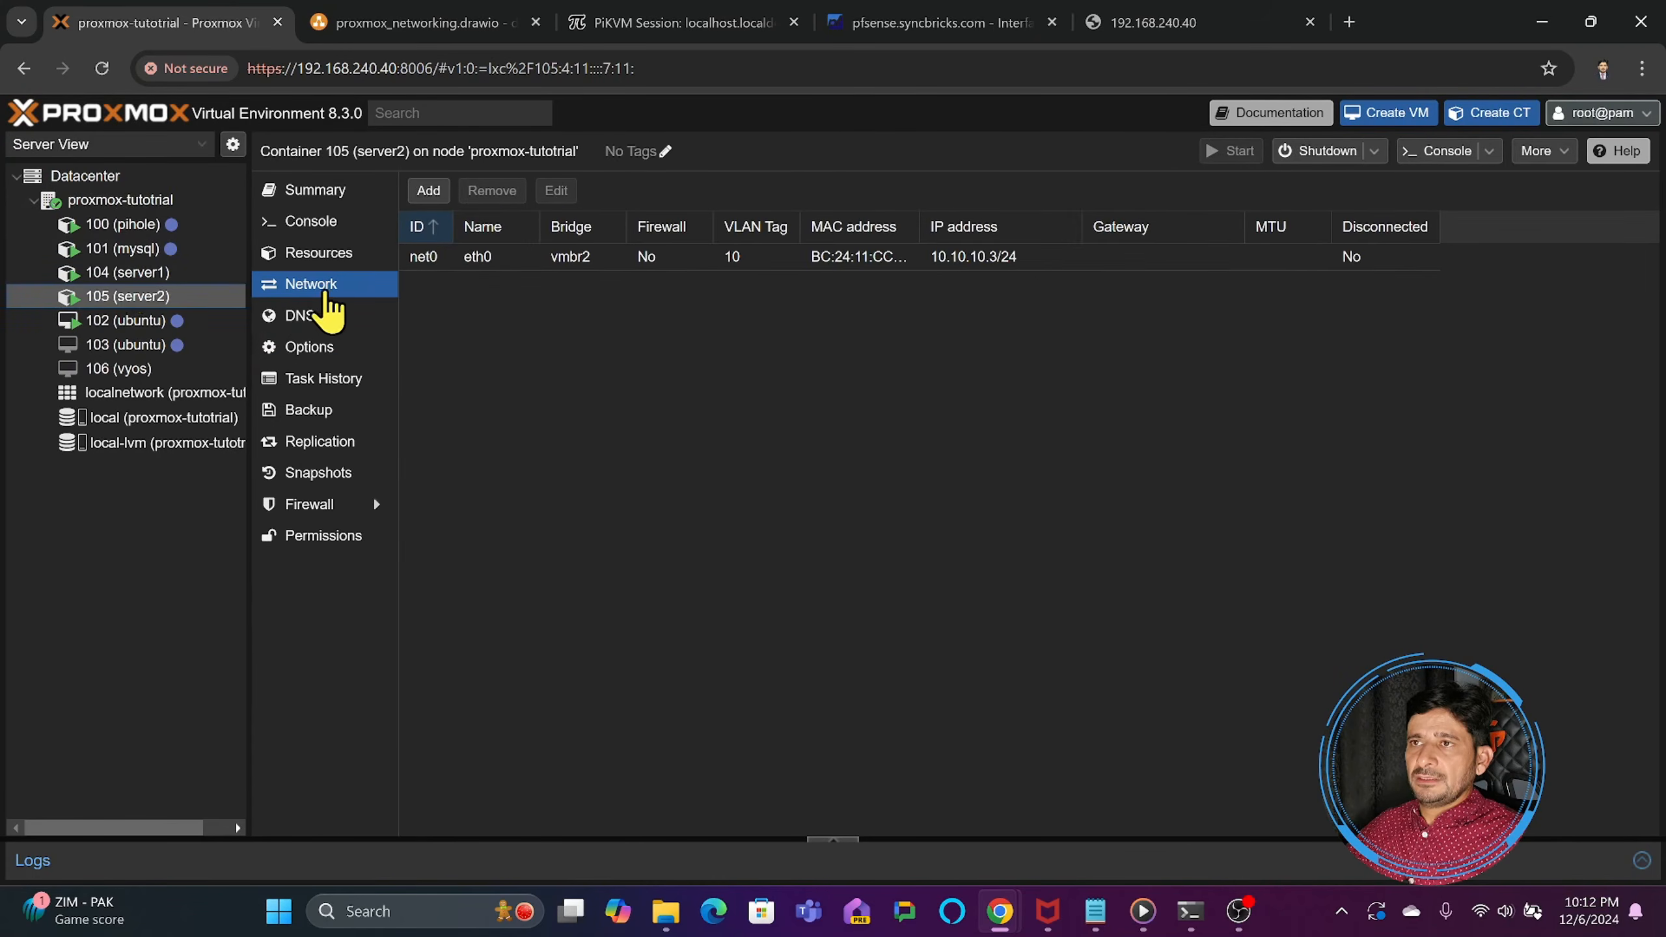
double_click(493, 265)
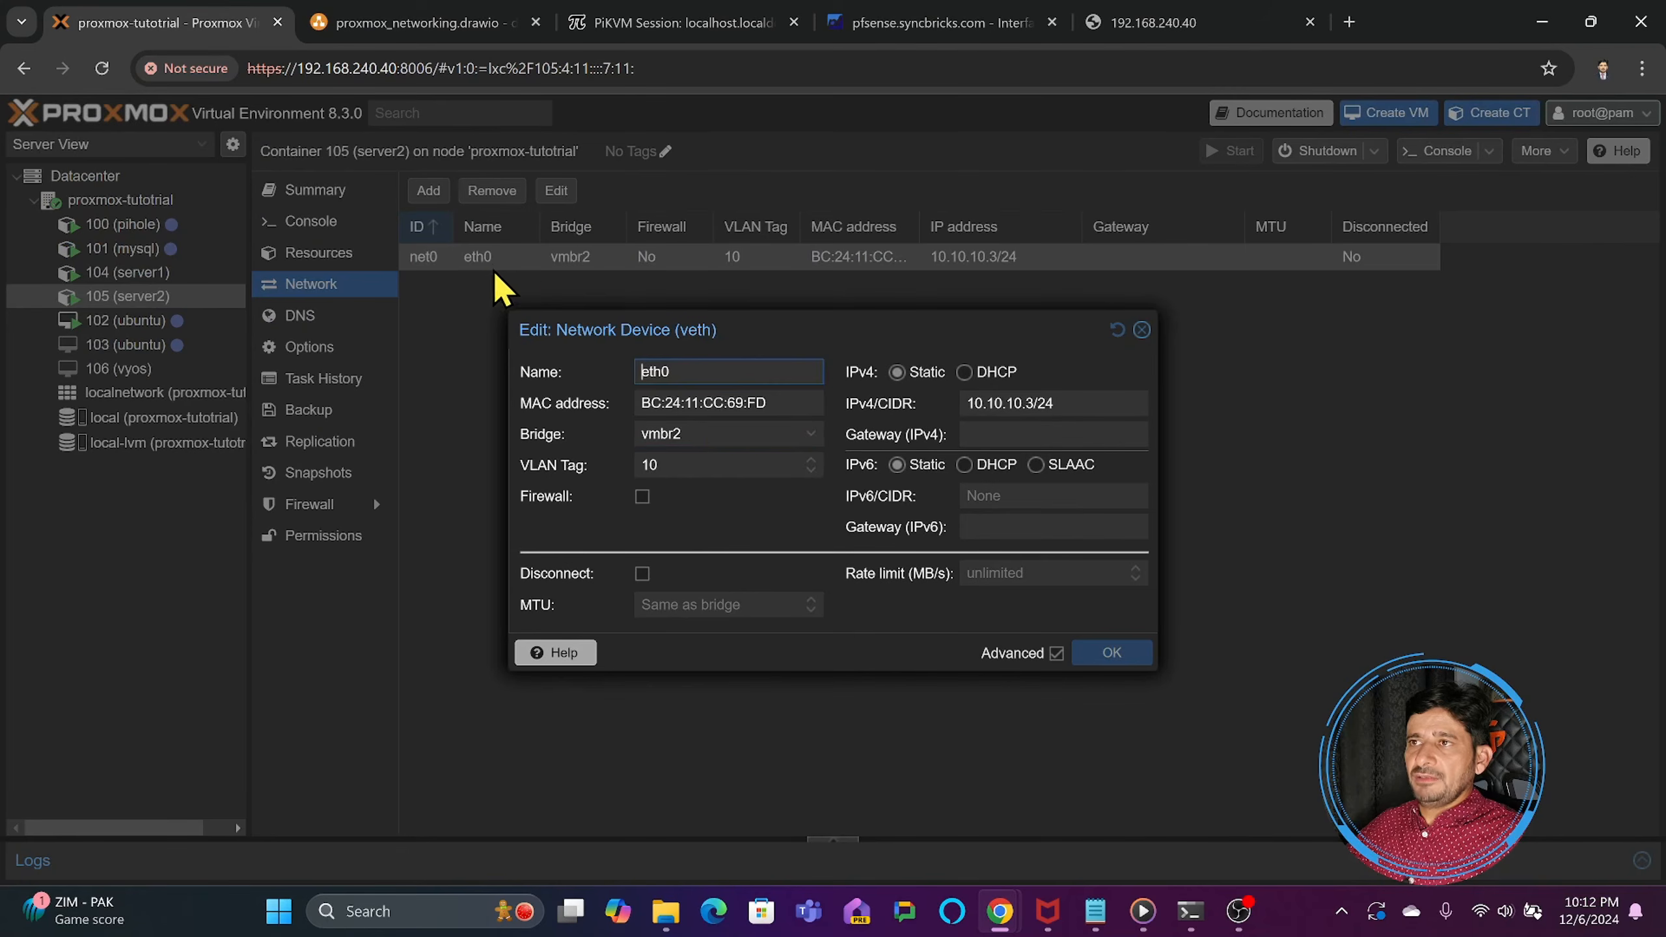
click(714, 431)
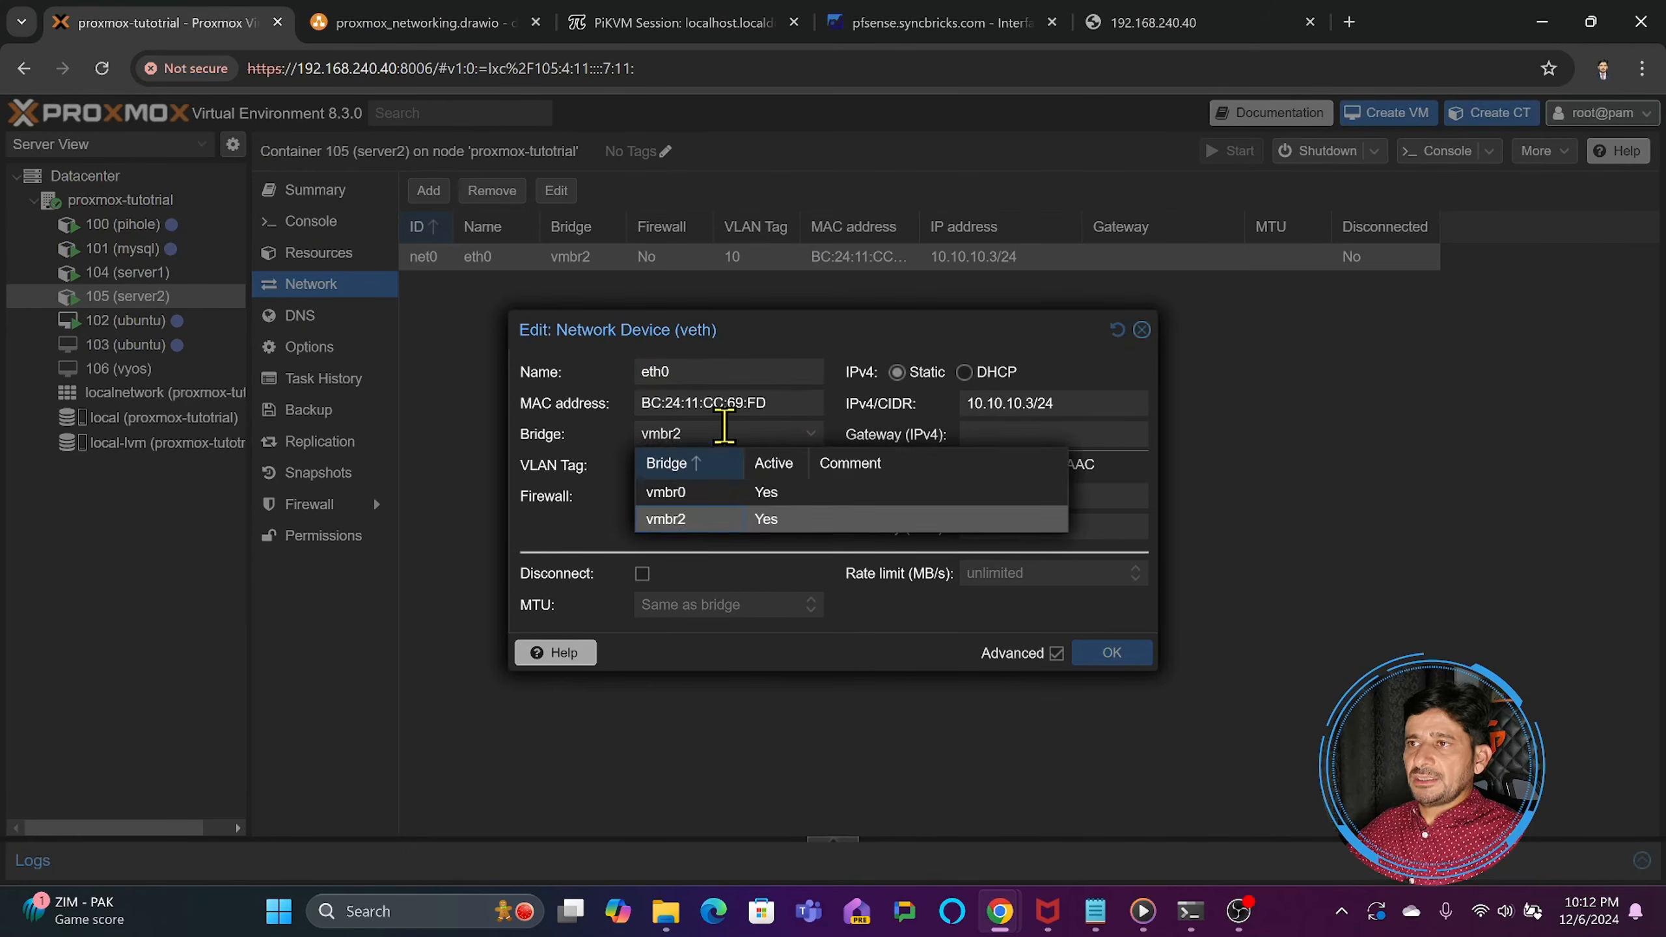
click(700, 497)
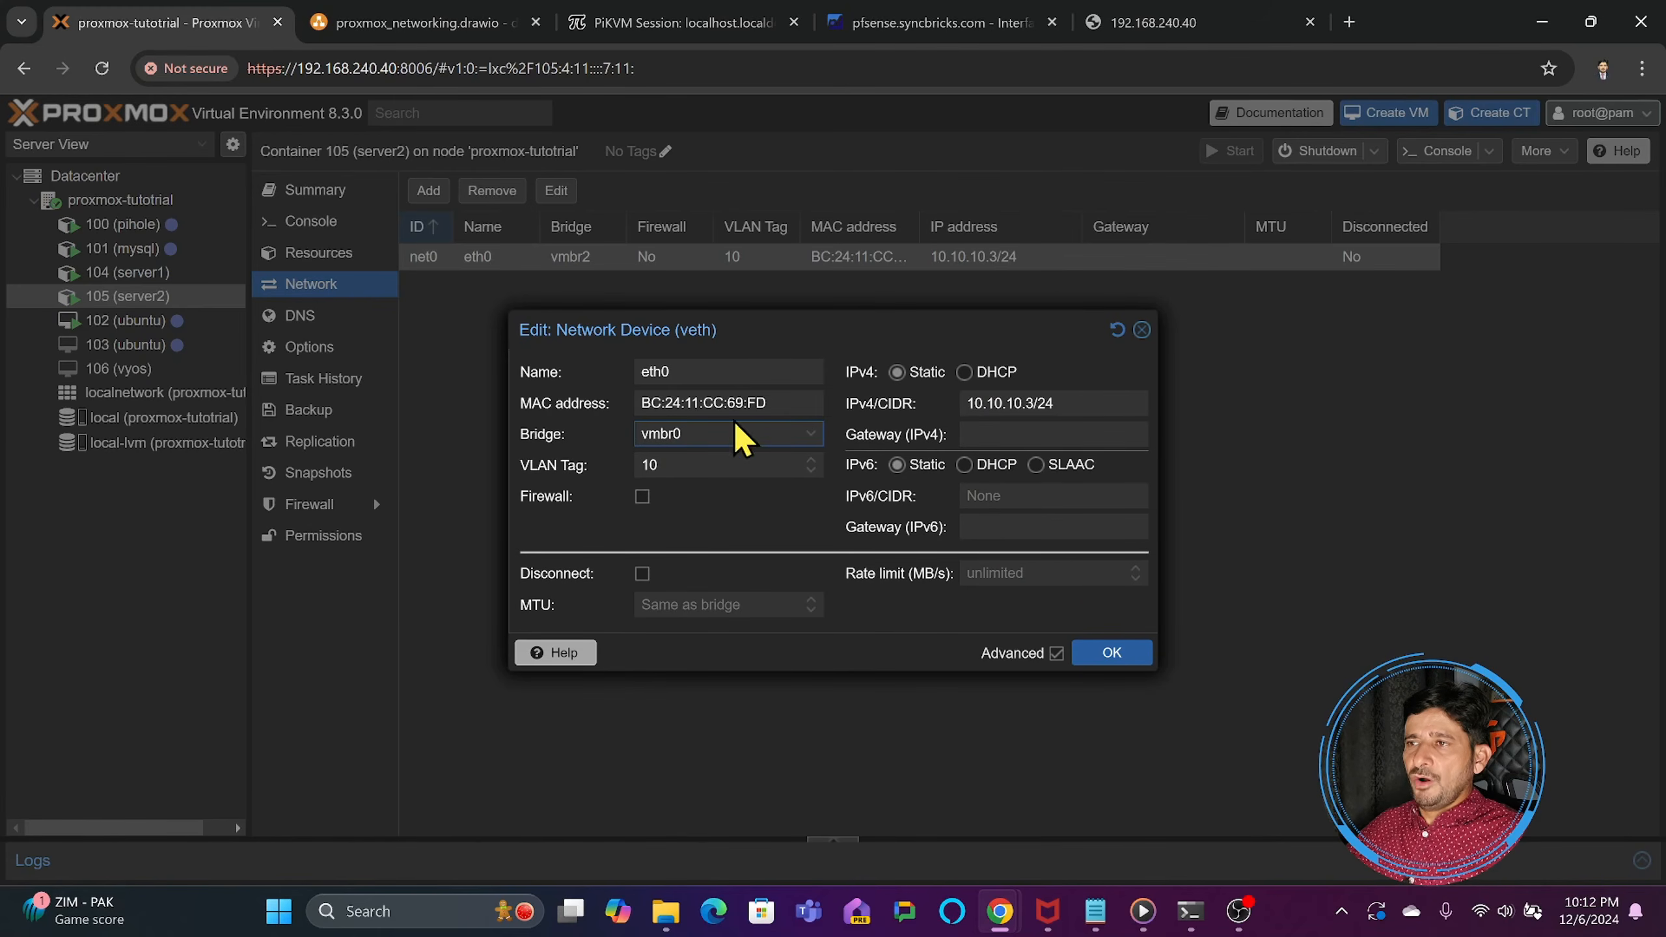
click(1108, 653)
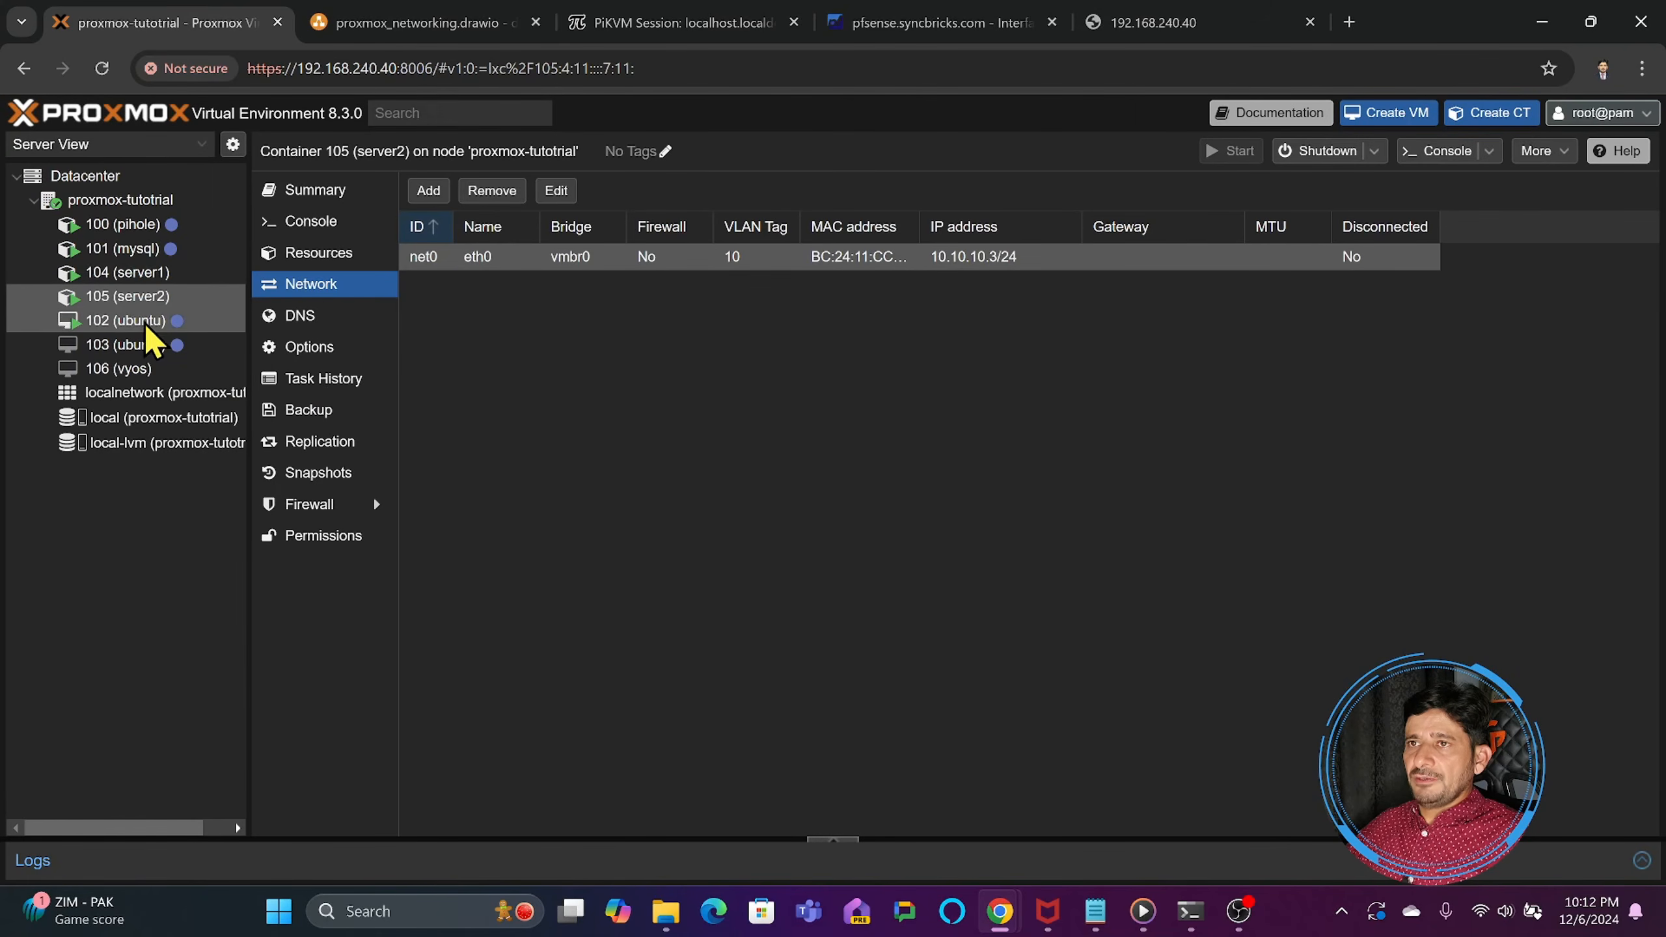
- In the console of container 104 (server1), stop the running ping and ping server2 at 10.10.10.3 again
click(150, 275)
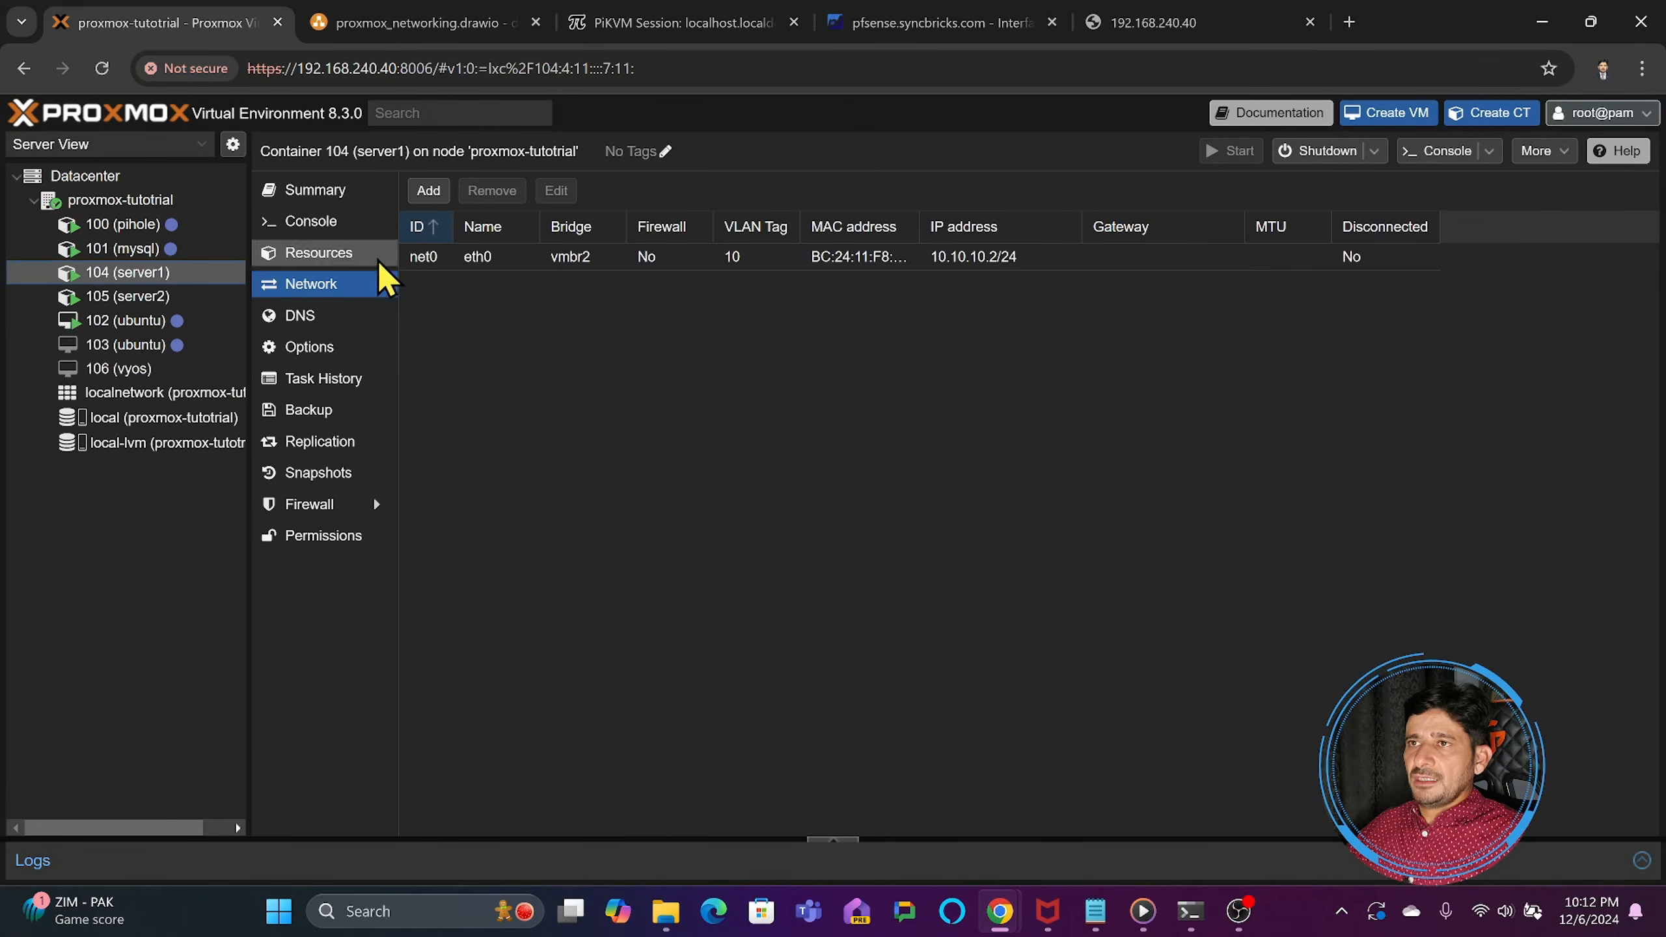
click(321, 222)
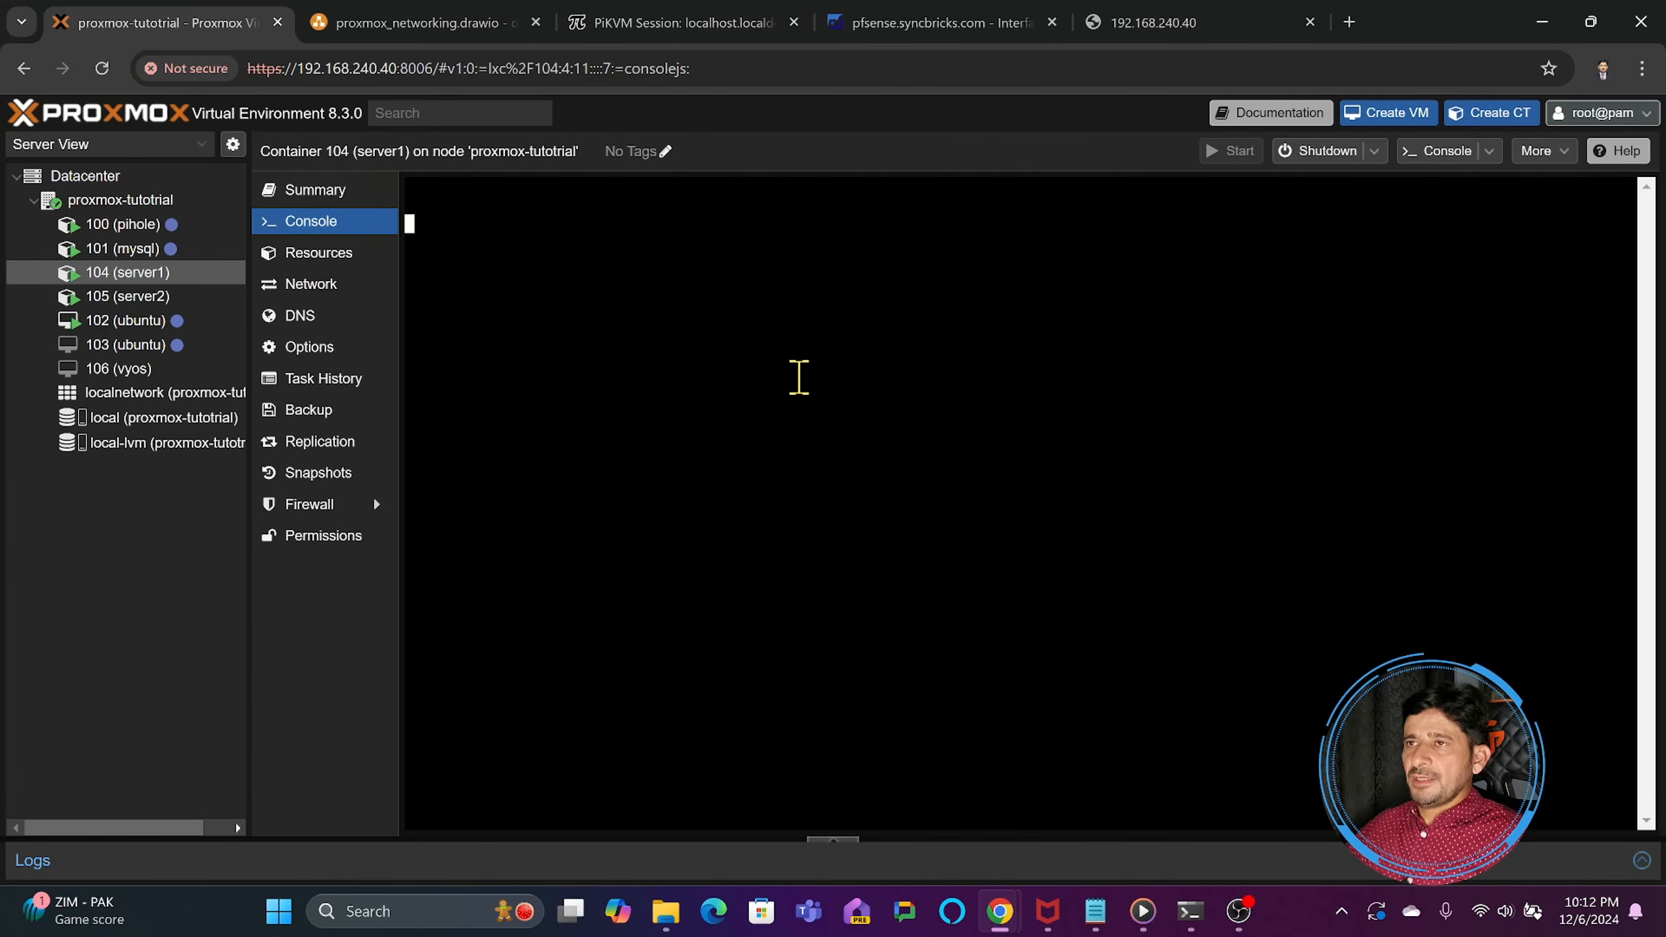
key(ctrl+c)
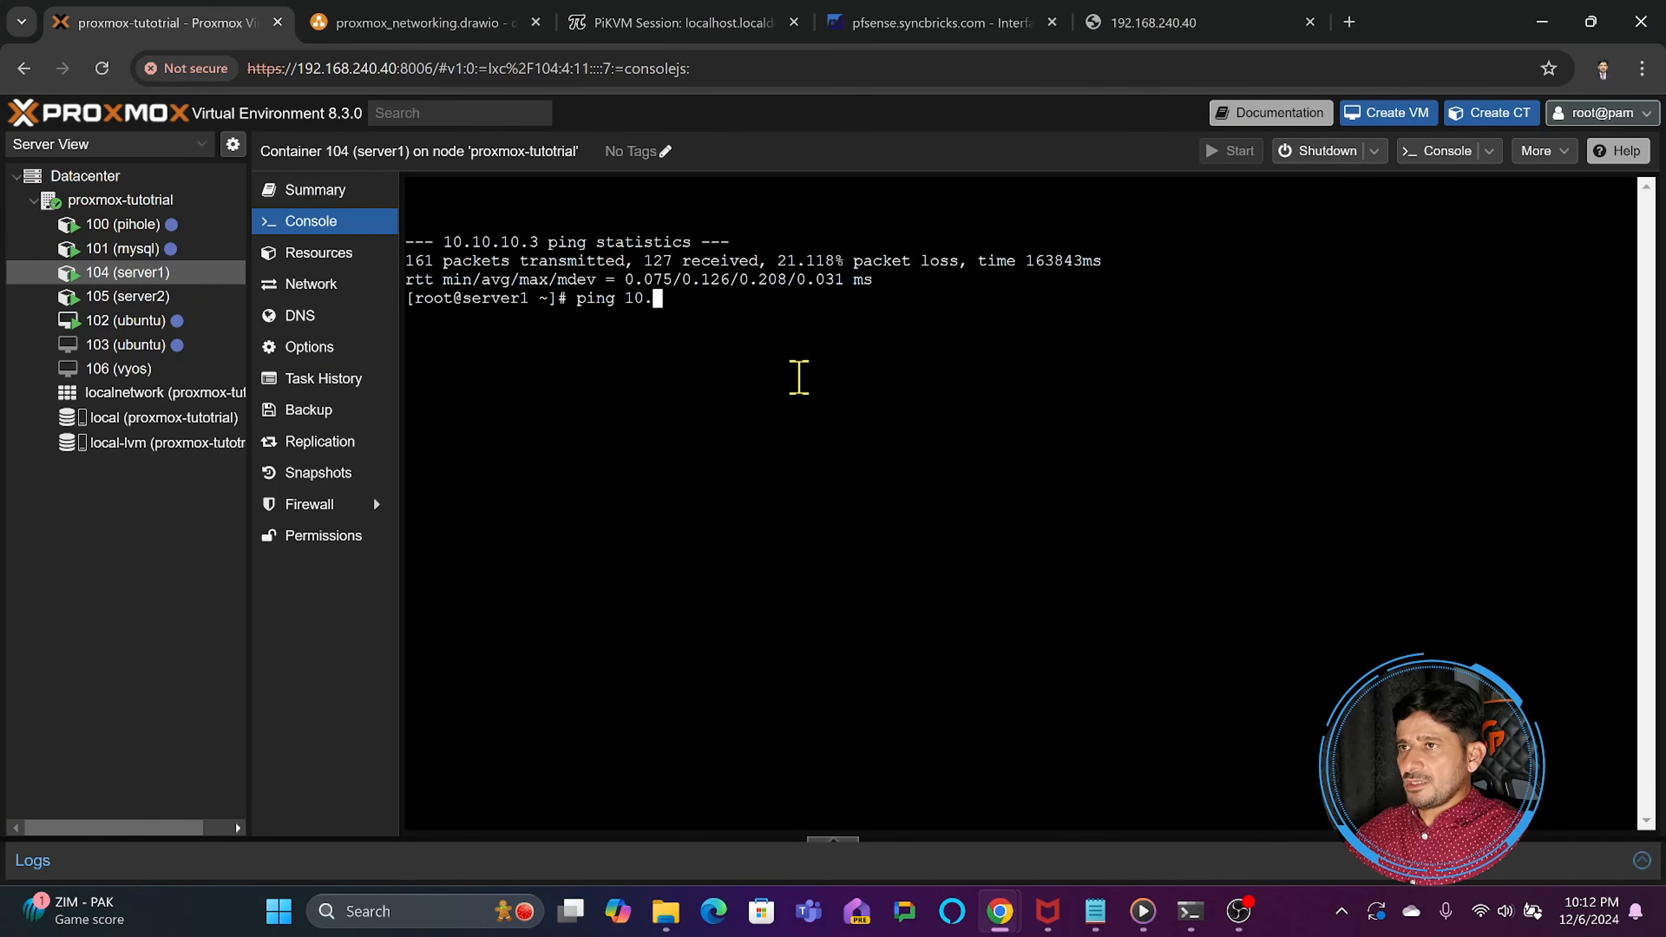
text(ping 10.10.10.)
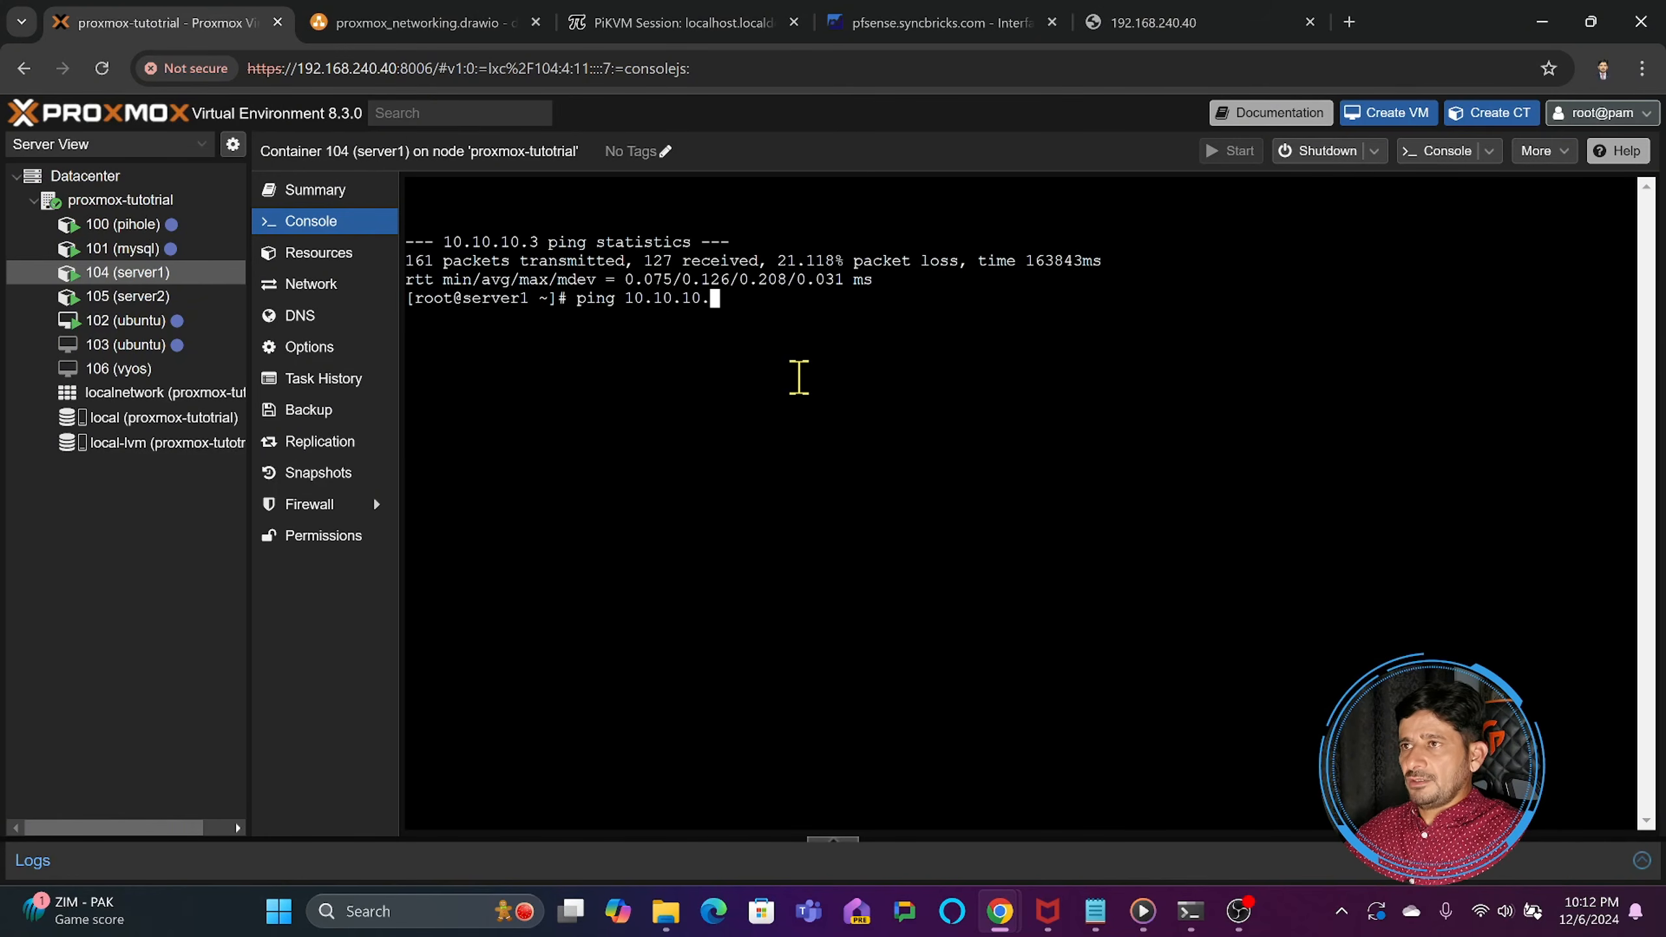
text(3)
key(Return)
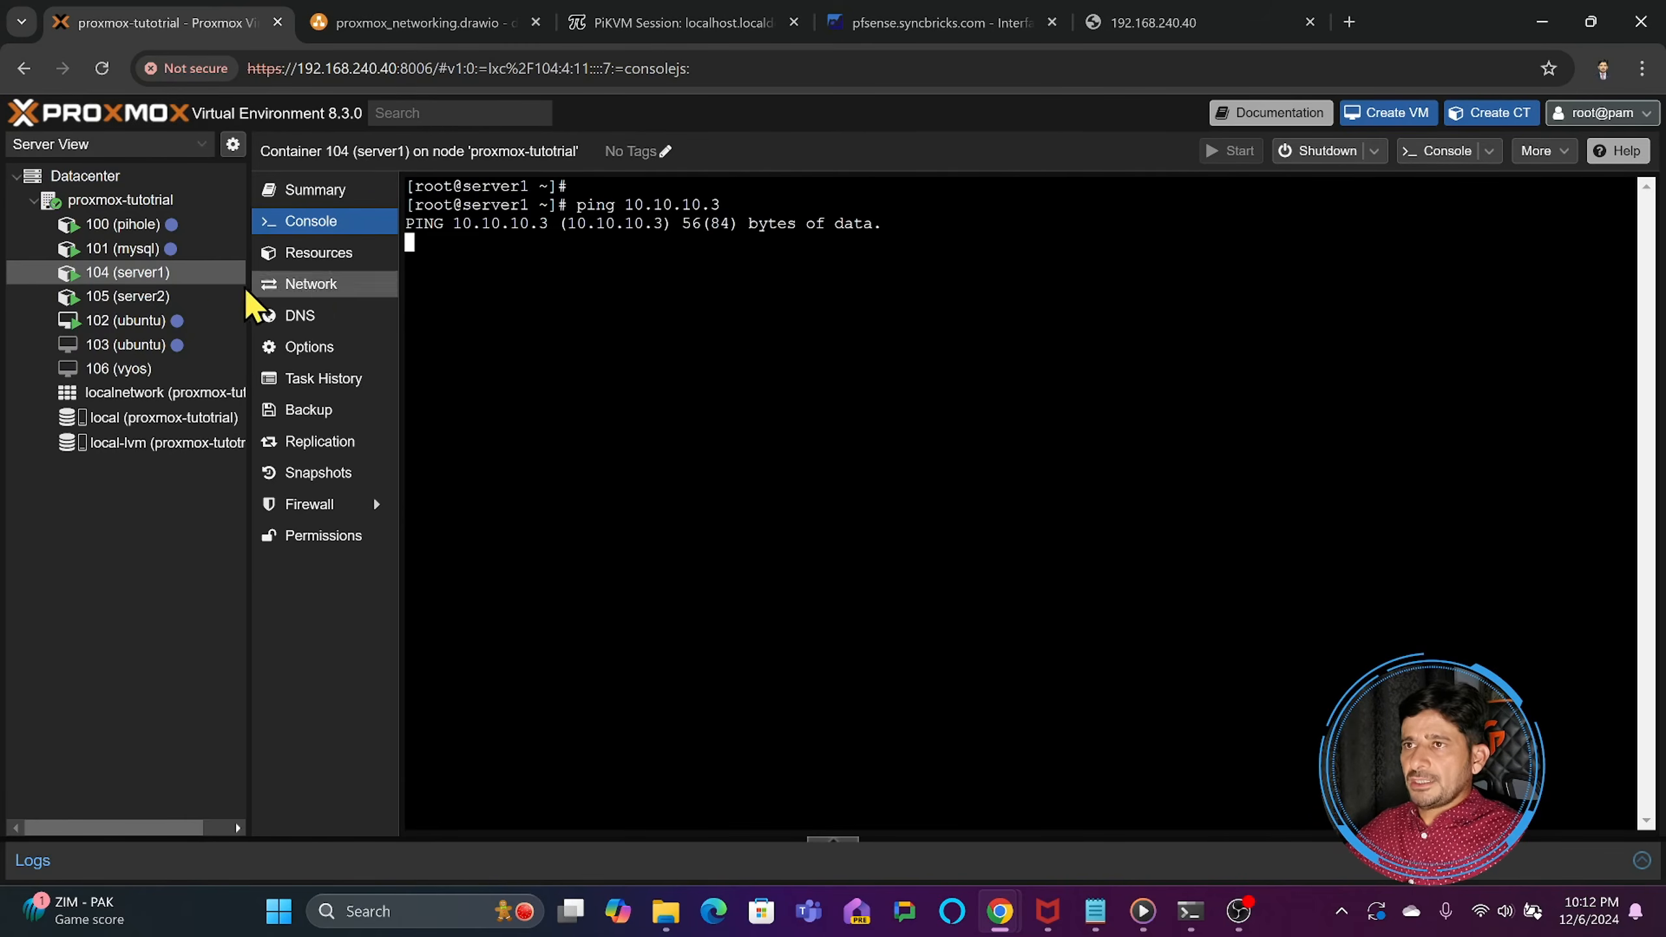
- Compare the bridge and VLAN tag assigned to containers 104 (server1) and 105 (server2)
click(336, 284)
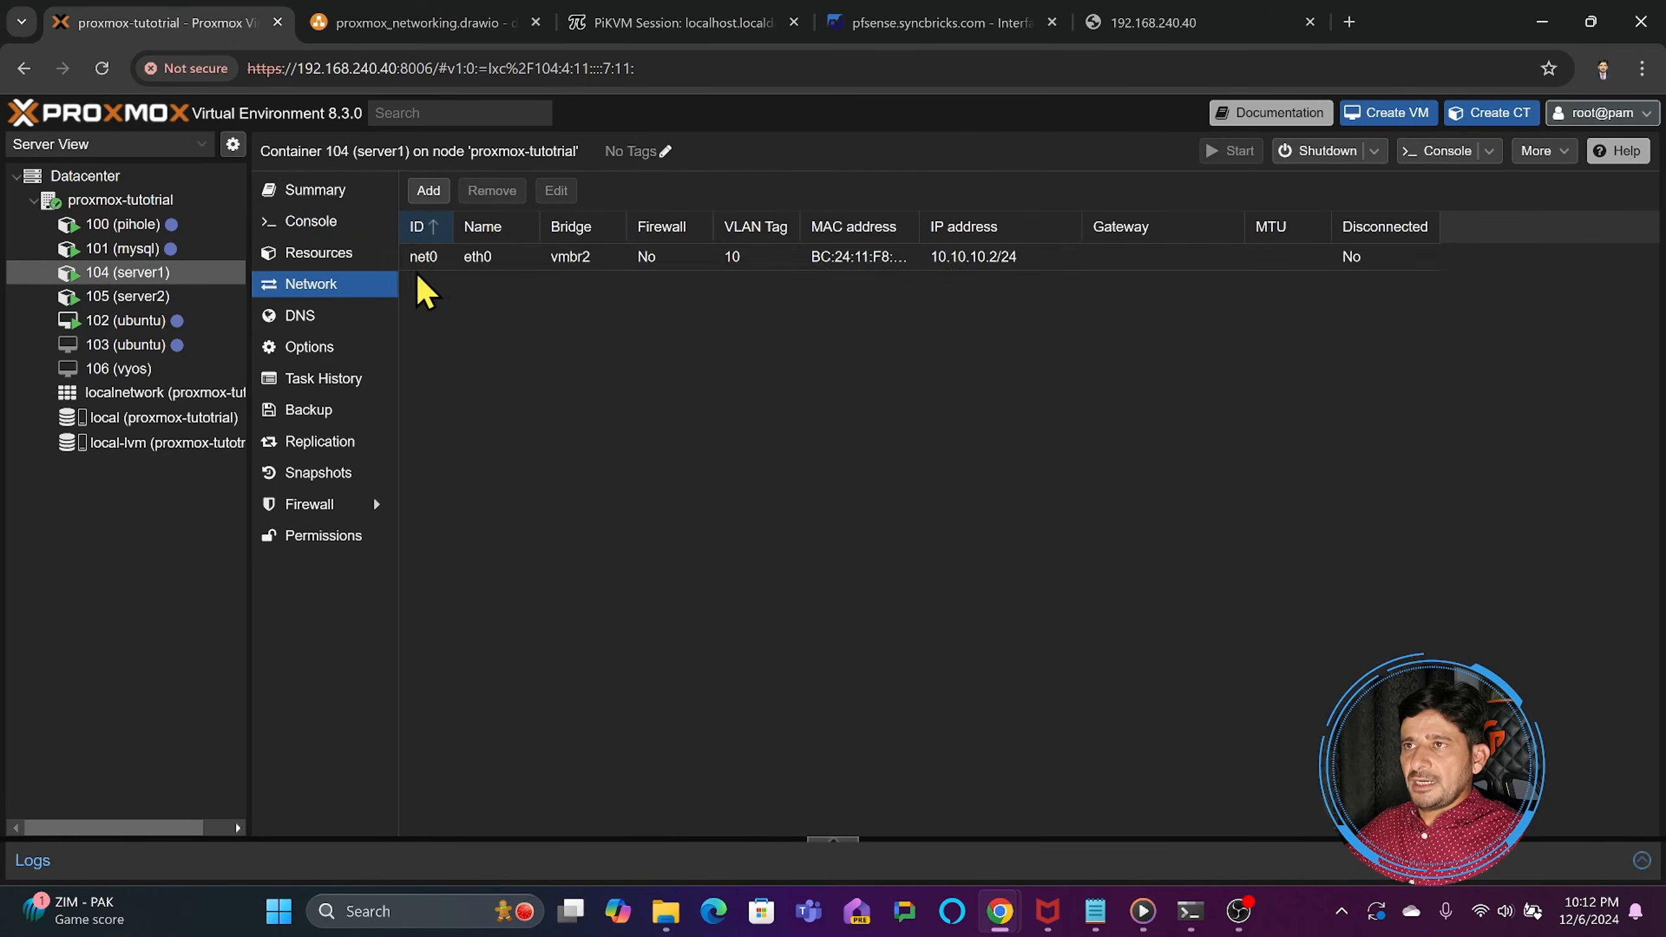
click(559, 261)
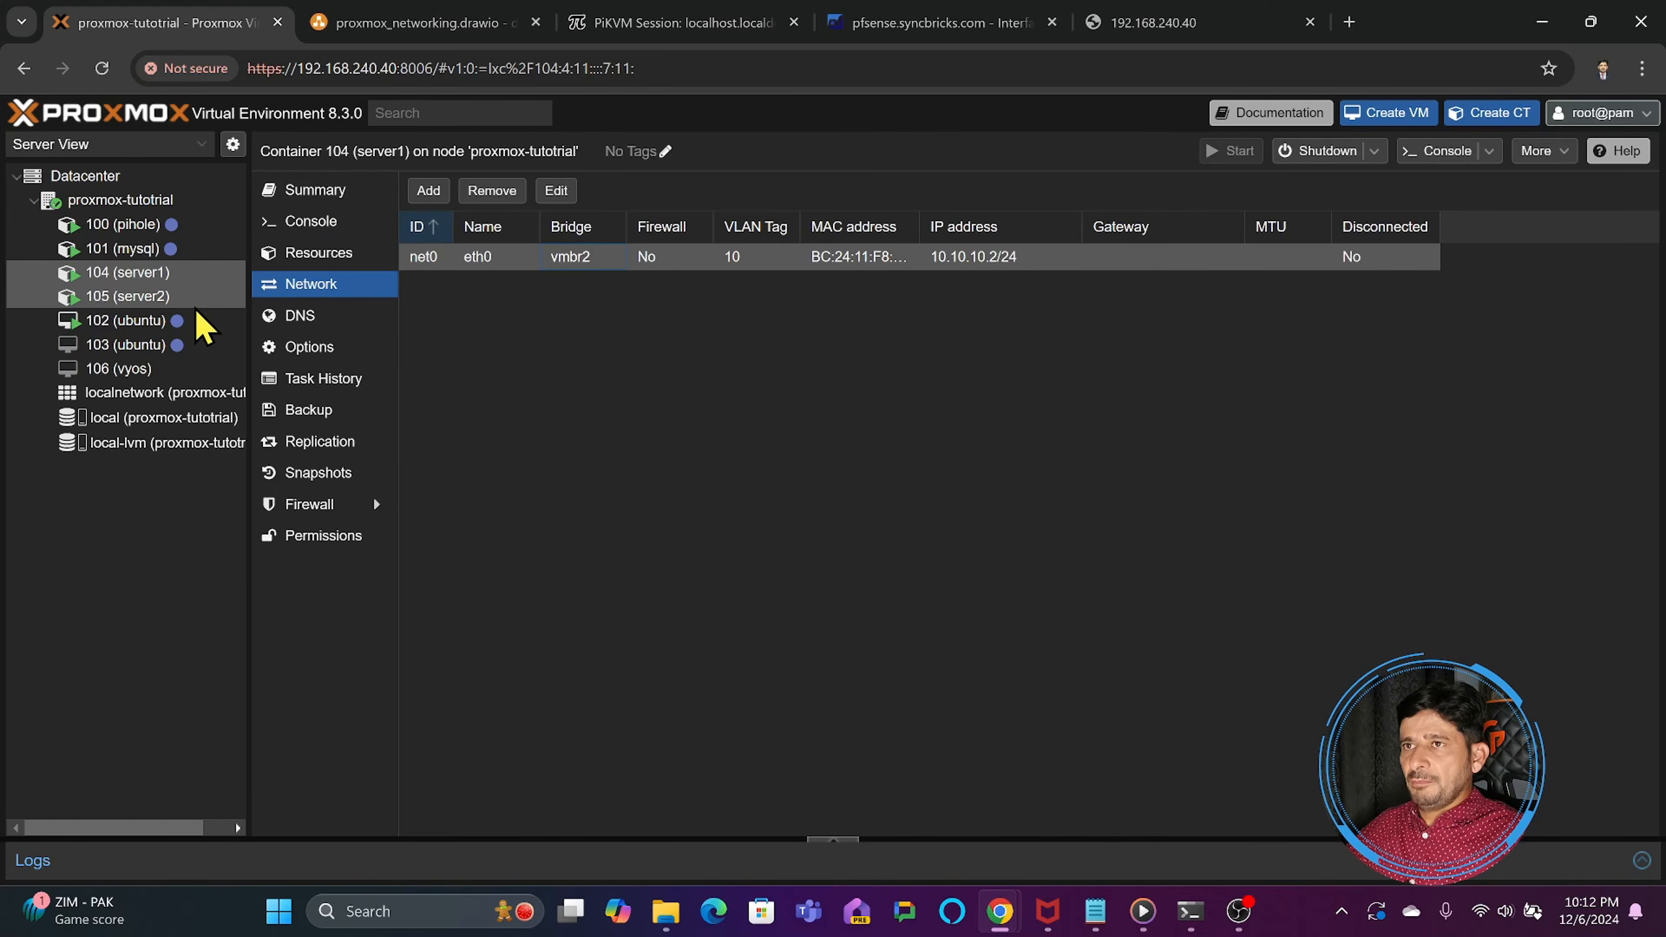
click(236, 298)
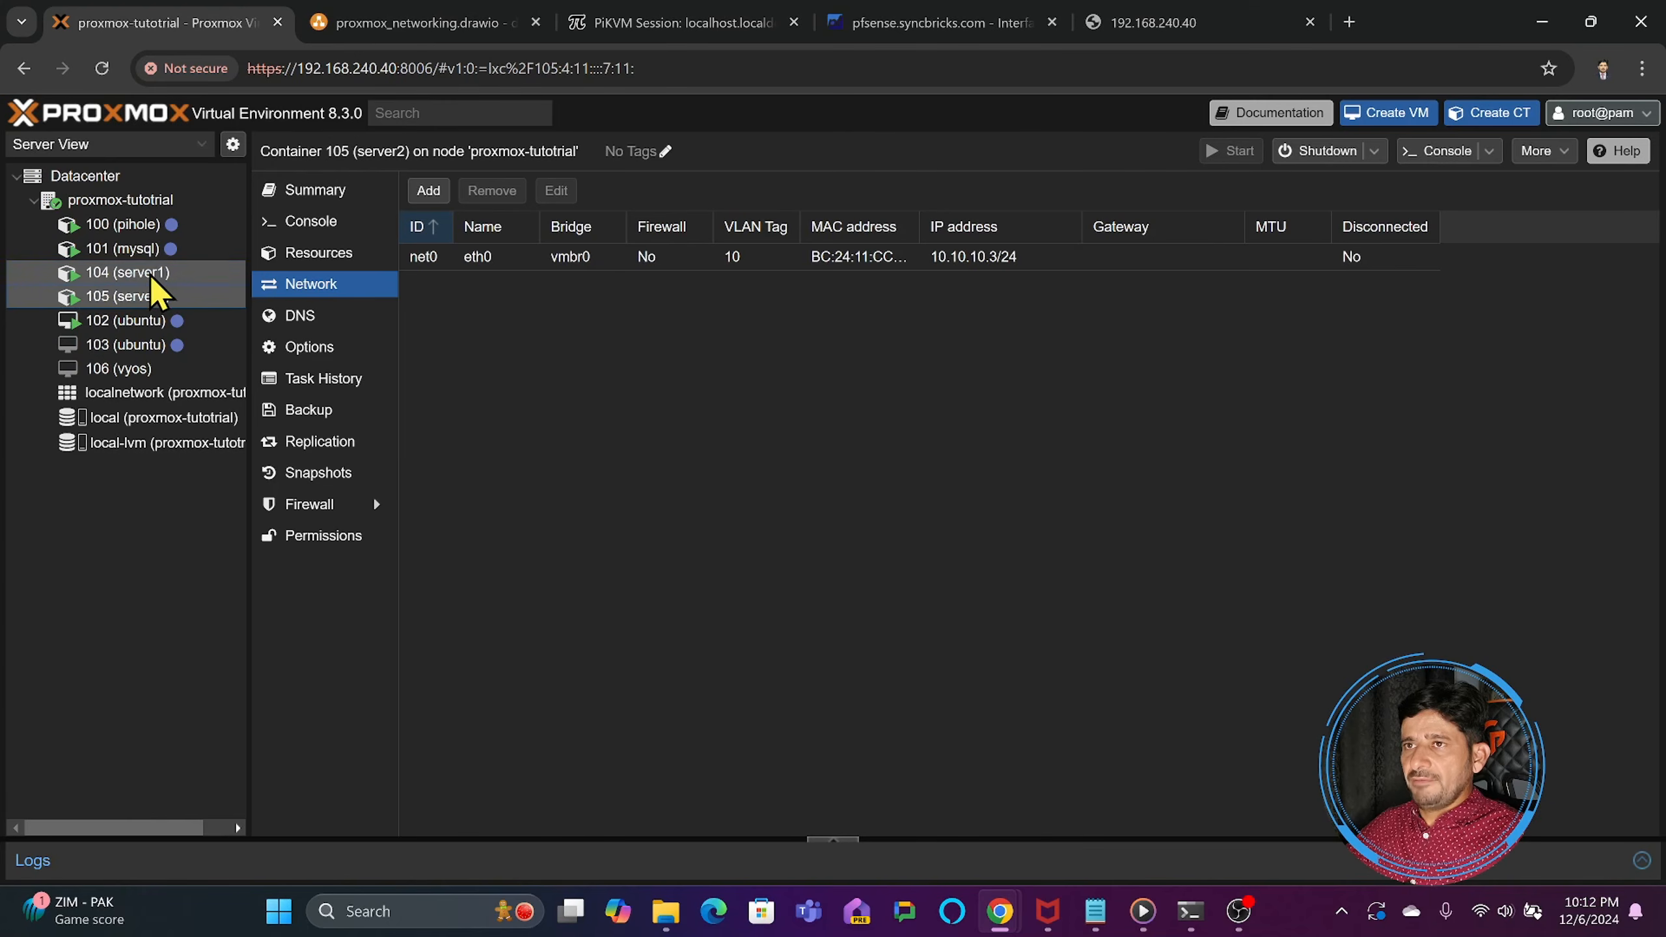
- Set the bridge of container 104 (server1)'s eth0 network device to vmbr0
click(104, 272)
double_click(534, 258)
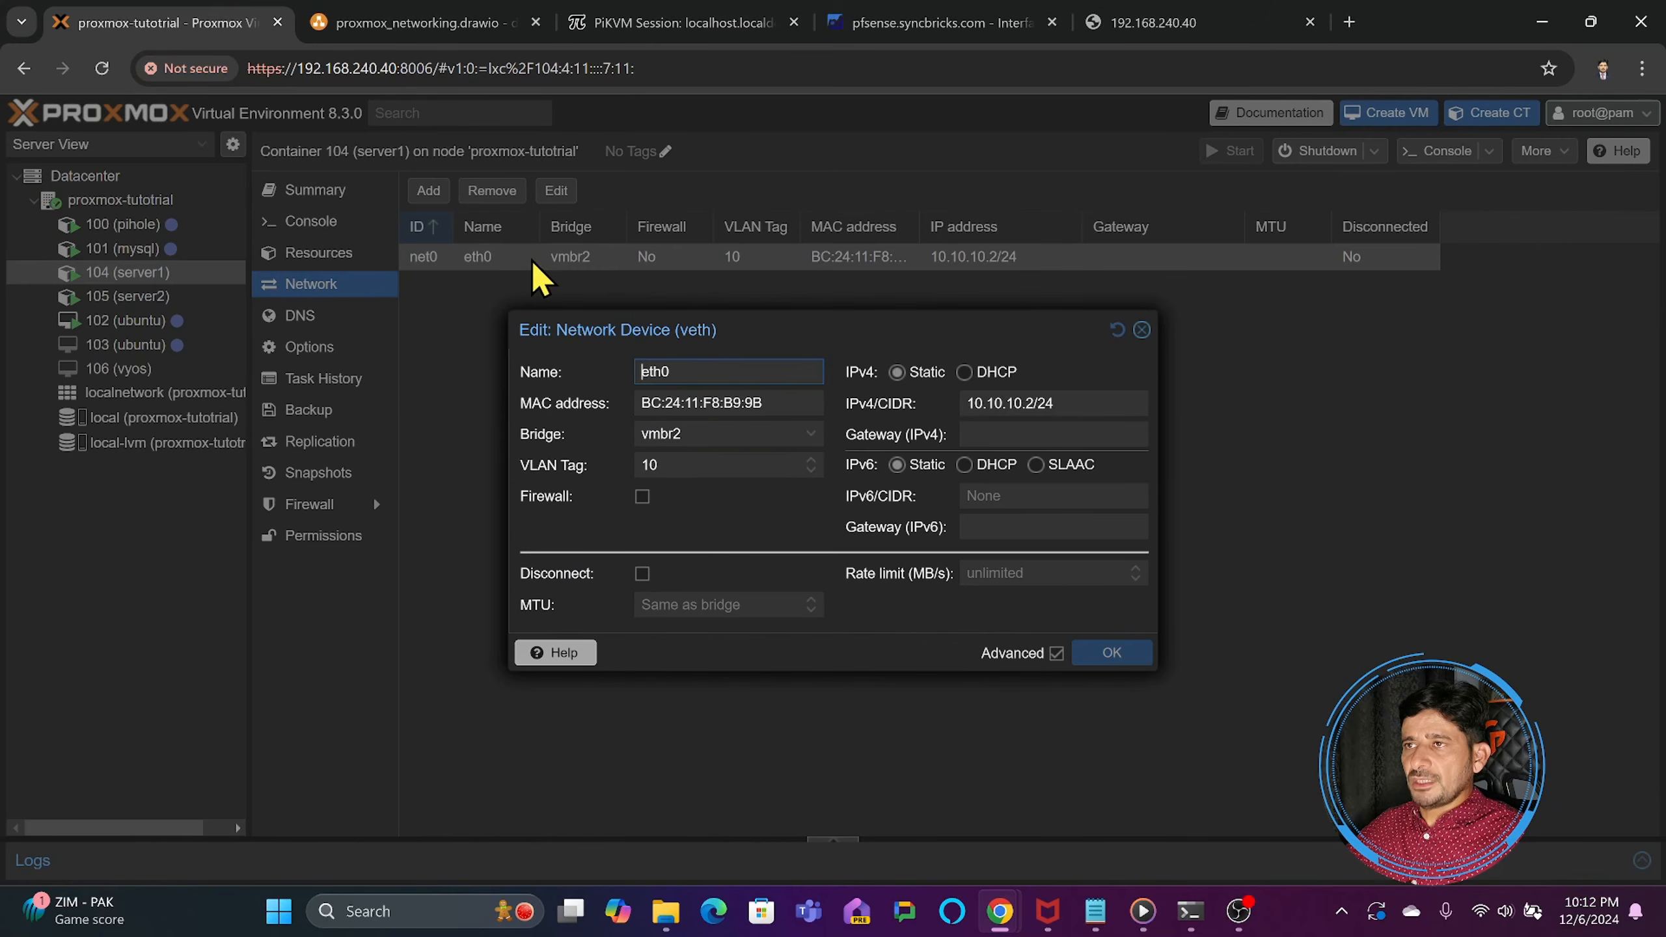
click(733, 432)
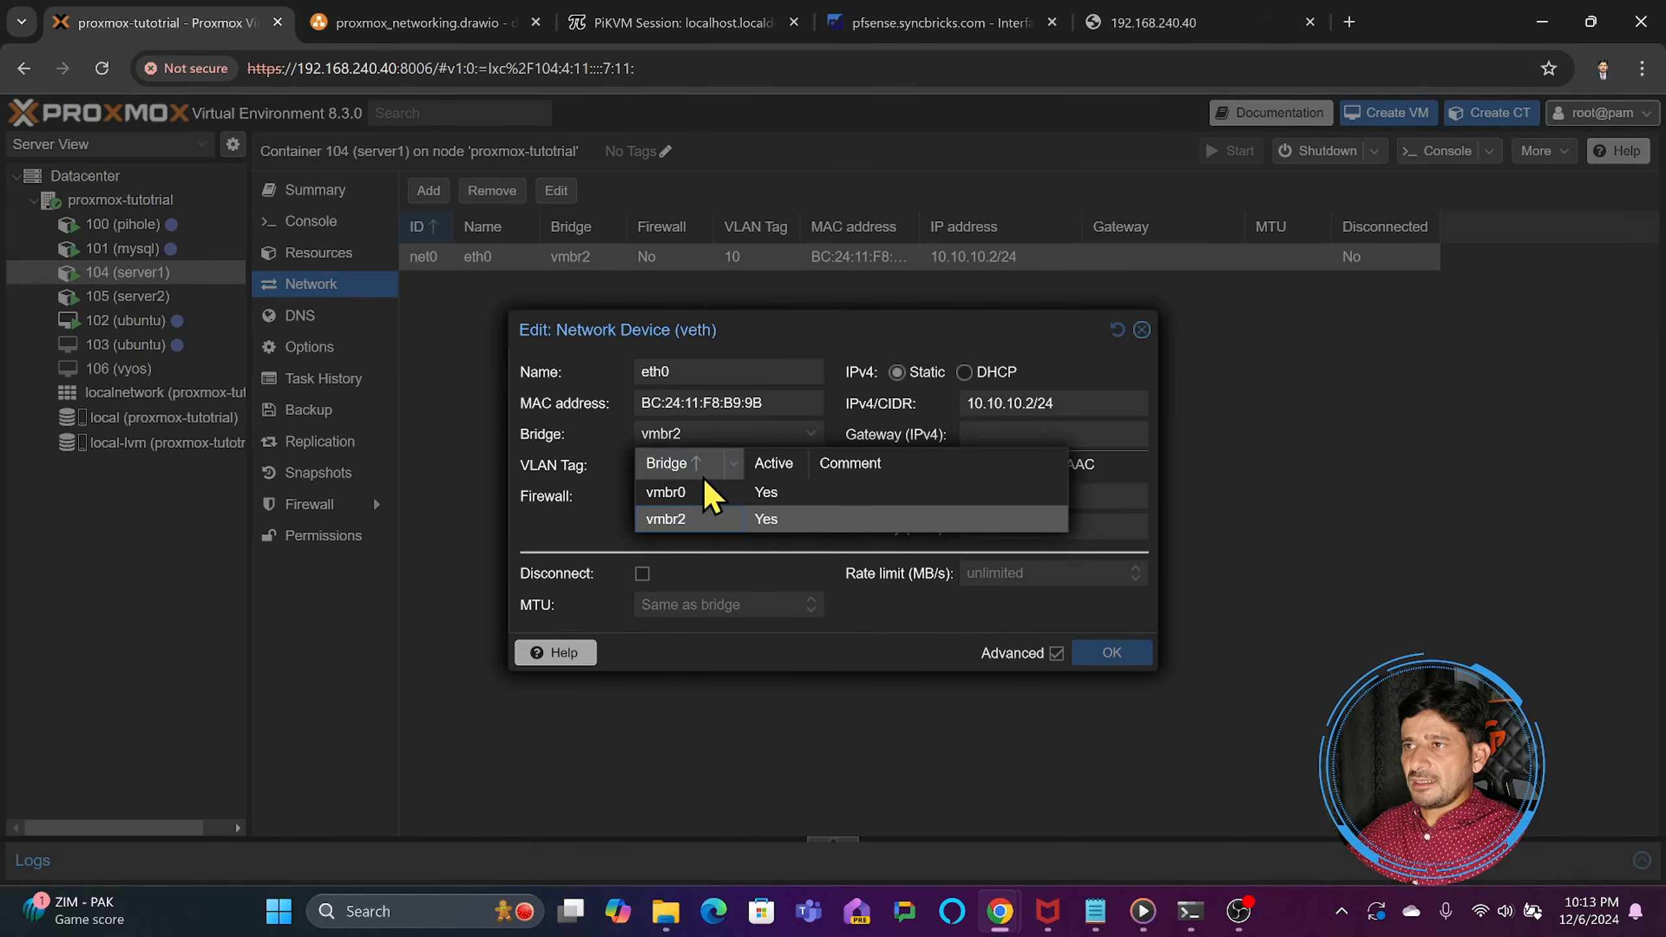
click(699, 493)
click(1089, 654)
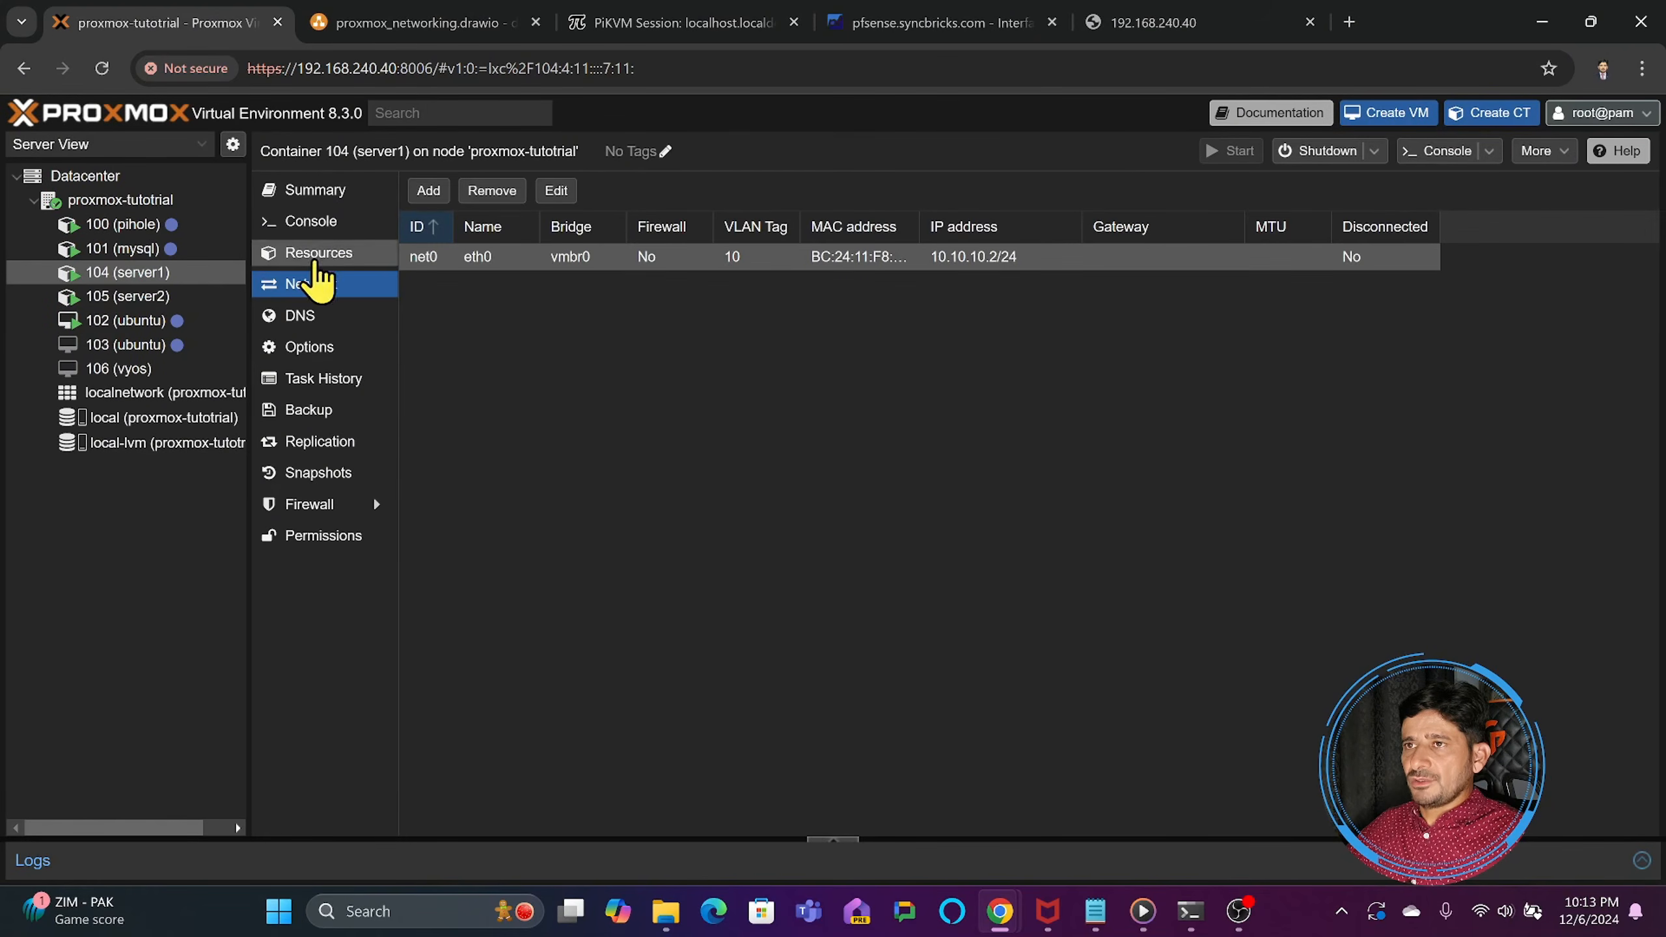
- Check the running ping to 10.10.10.3 in server1's console, adding blank lines to mark off the new replies
click(295, 226)
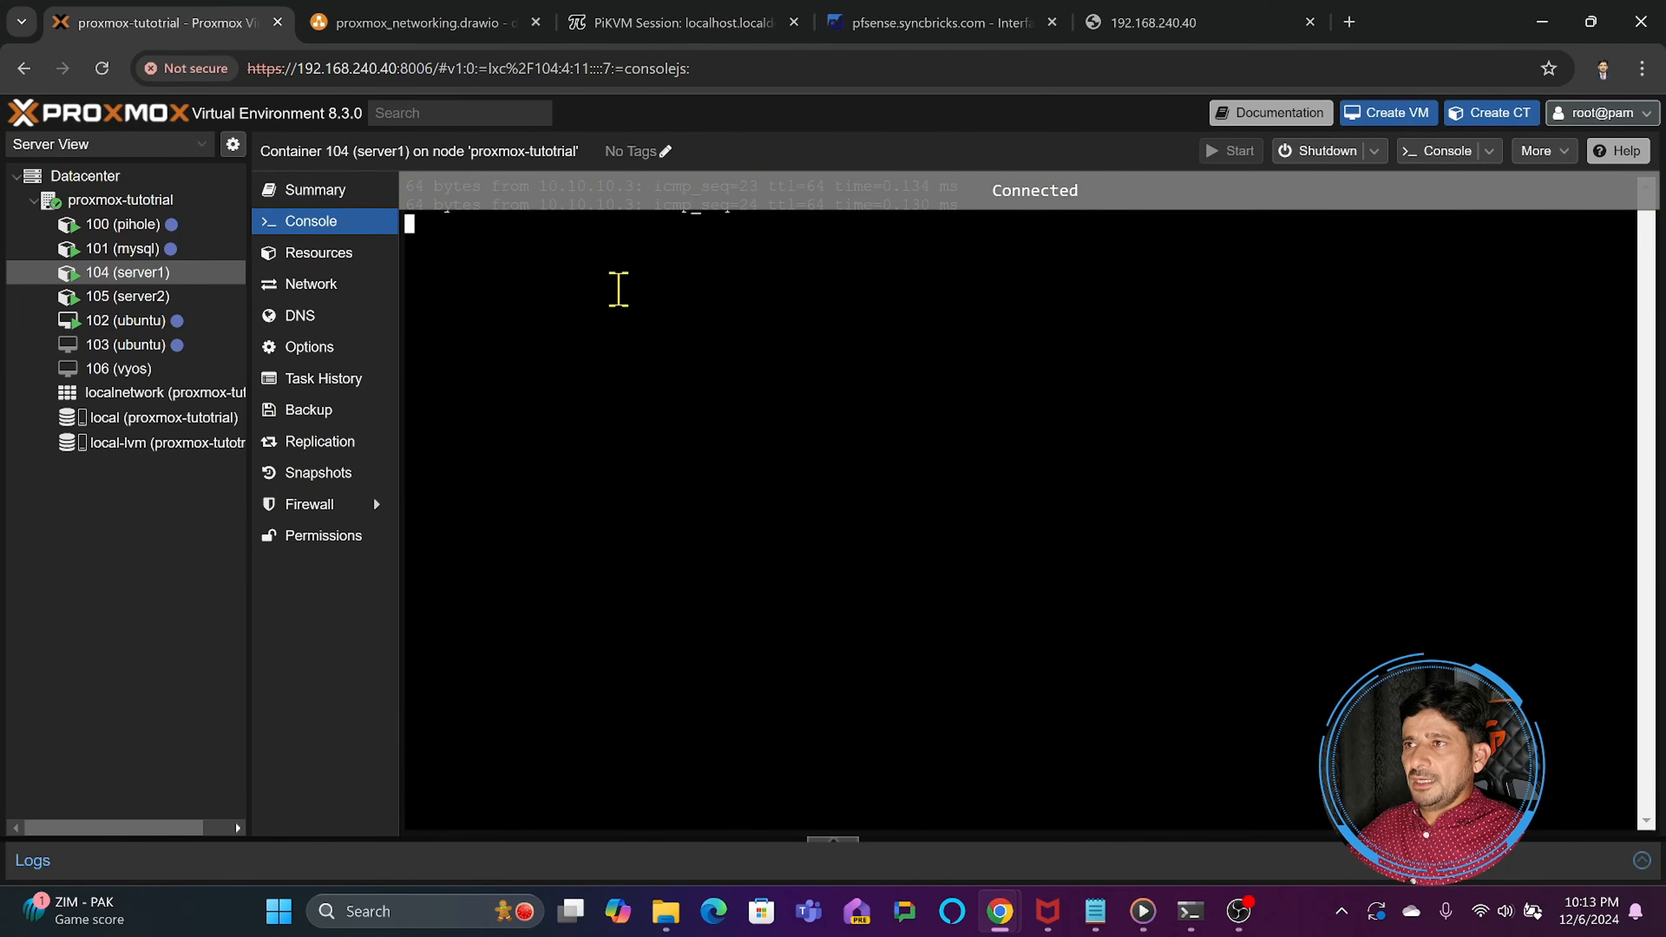
key(Return)
key(Return)
key(Return)
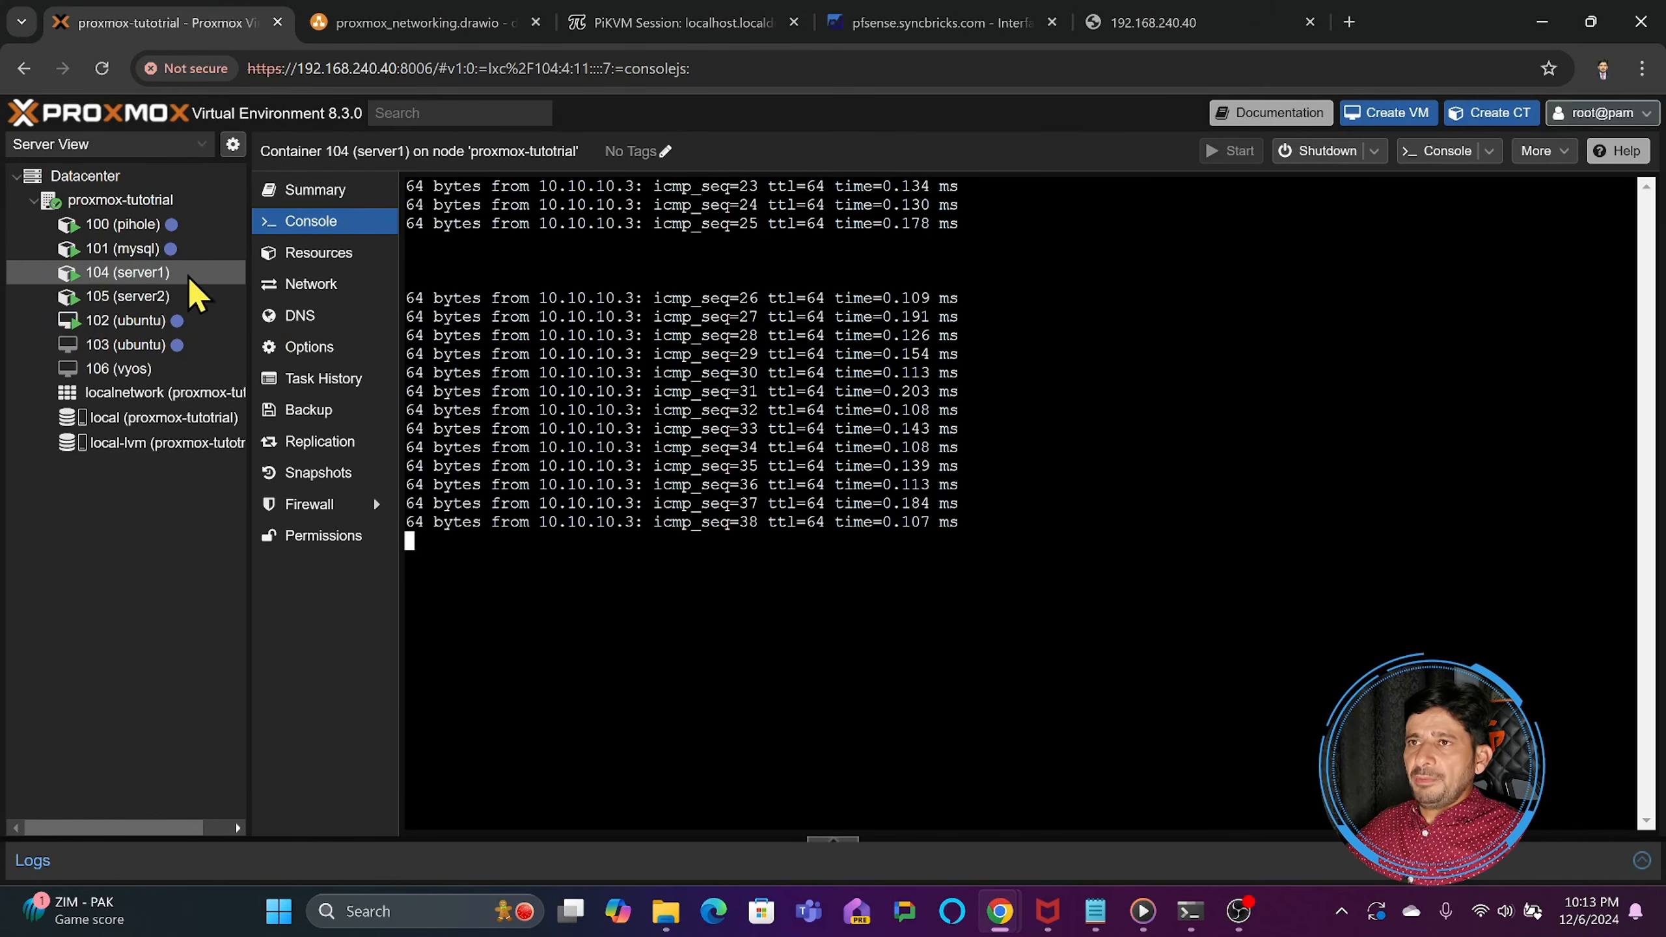
- View the proxmox-tutotrial node's network interfaces and the VNets in its localnetwork zone
click(118, 252)
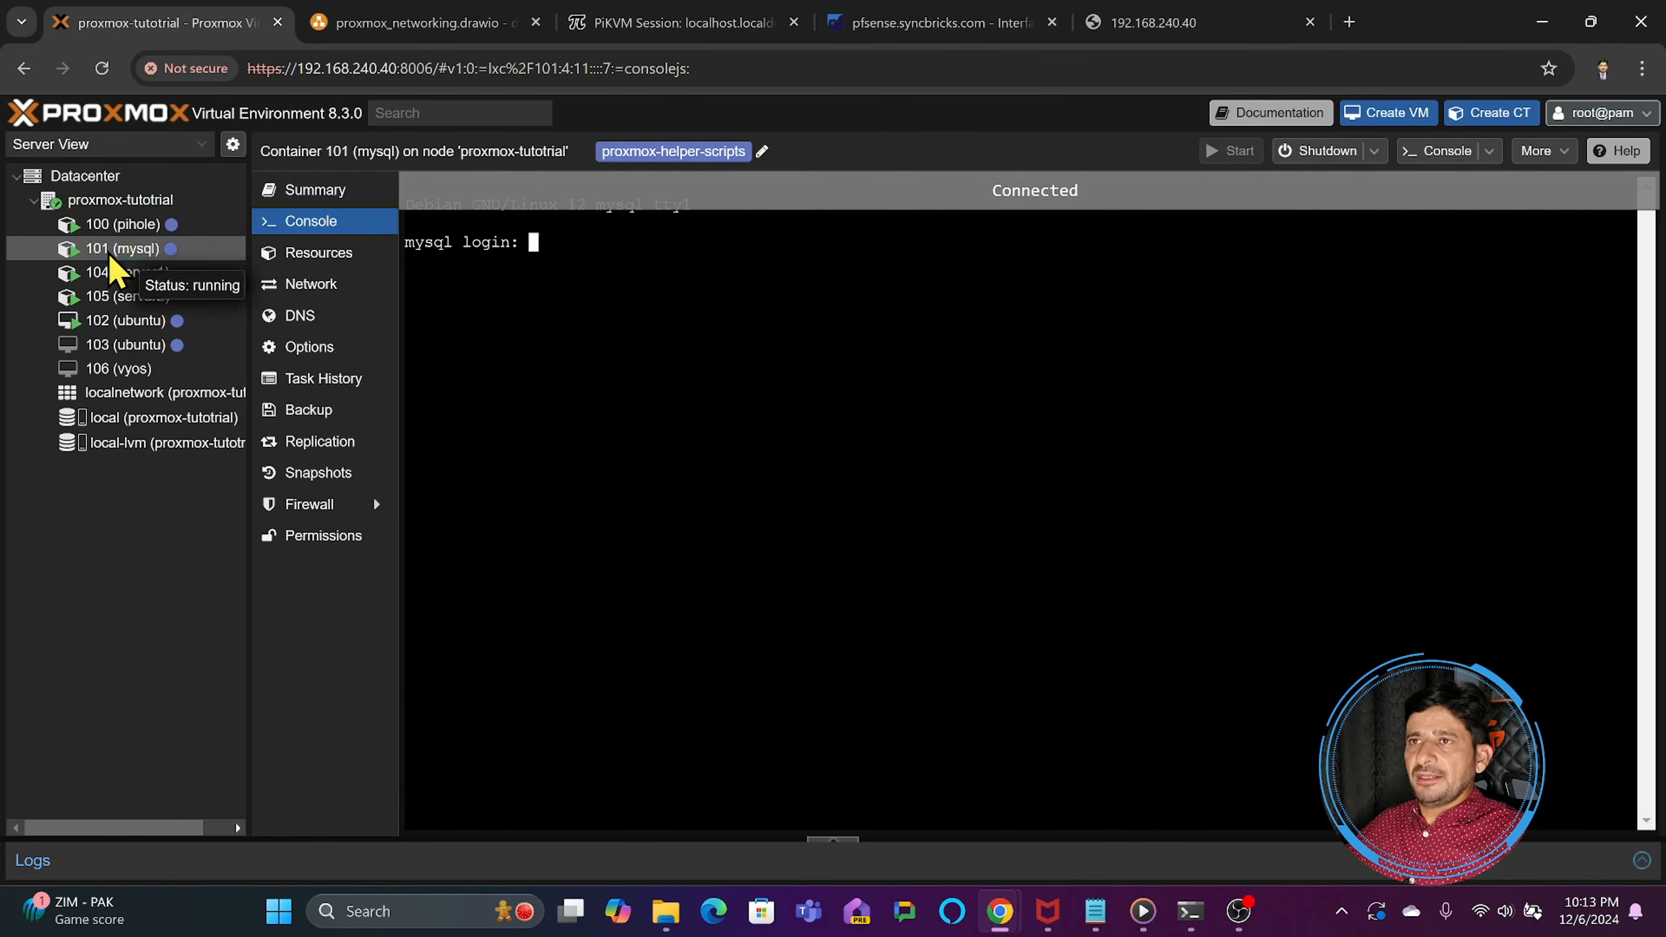
click(118, 203)
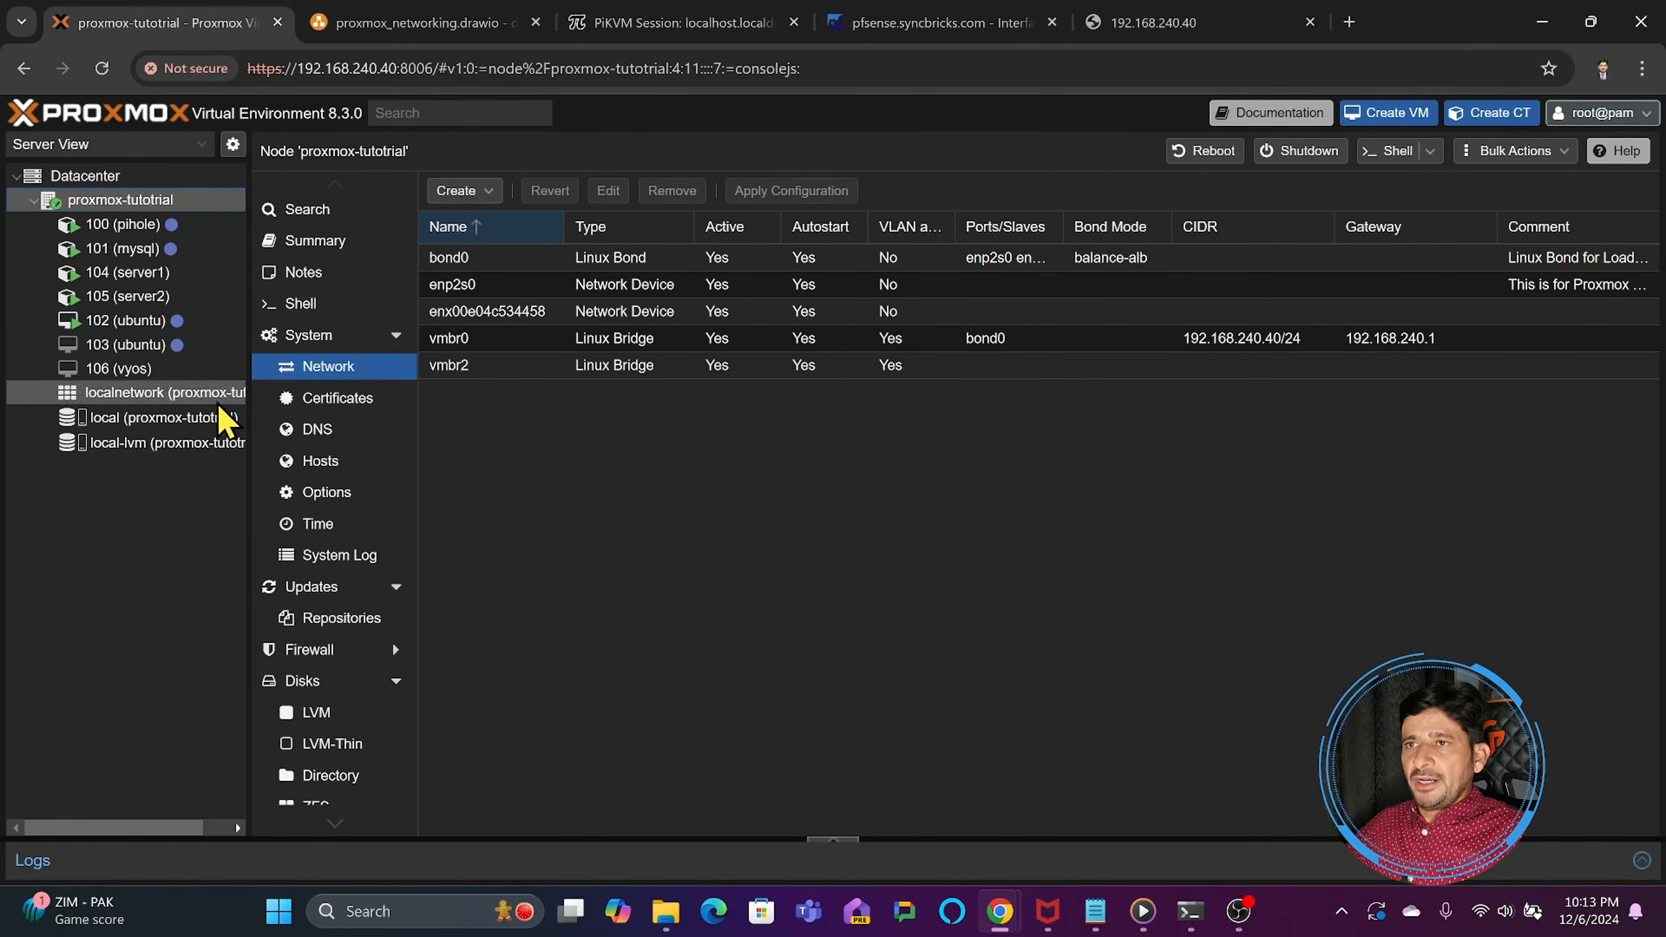
click(118, 369)
click(129, 394)
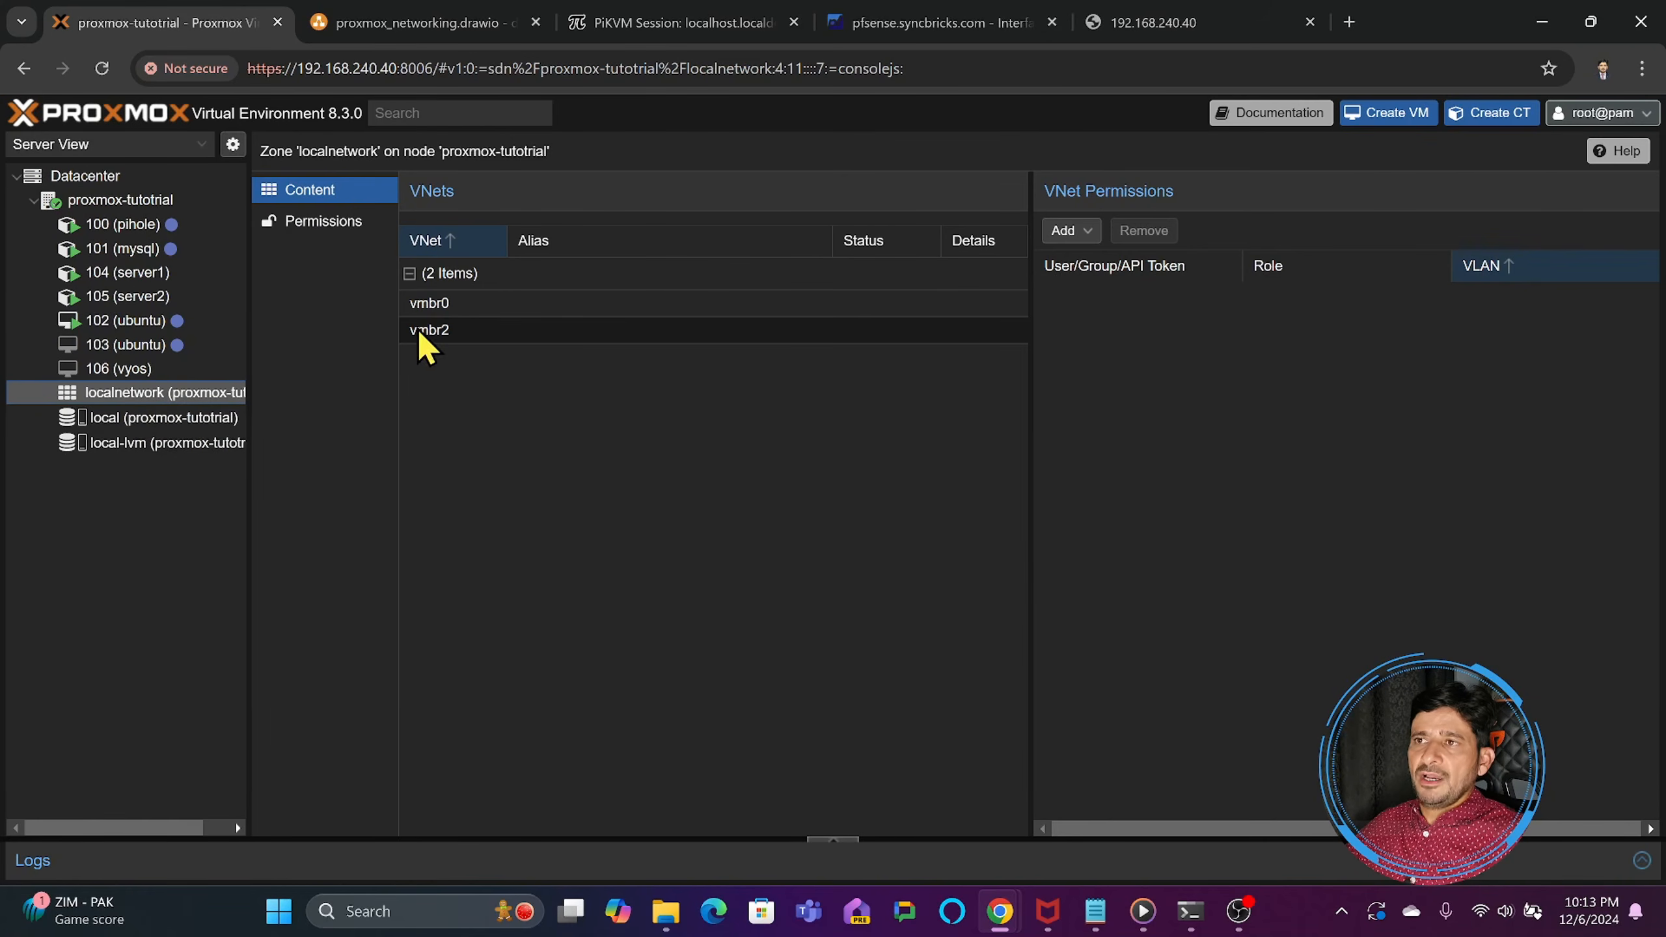
click(433, 315)
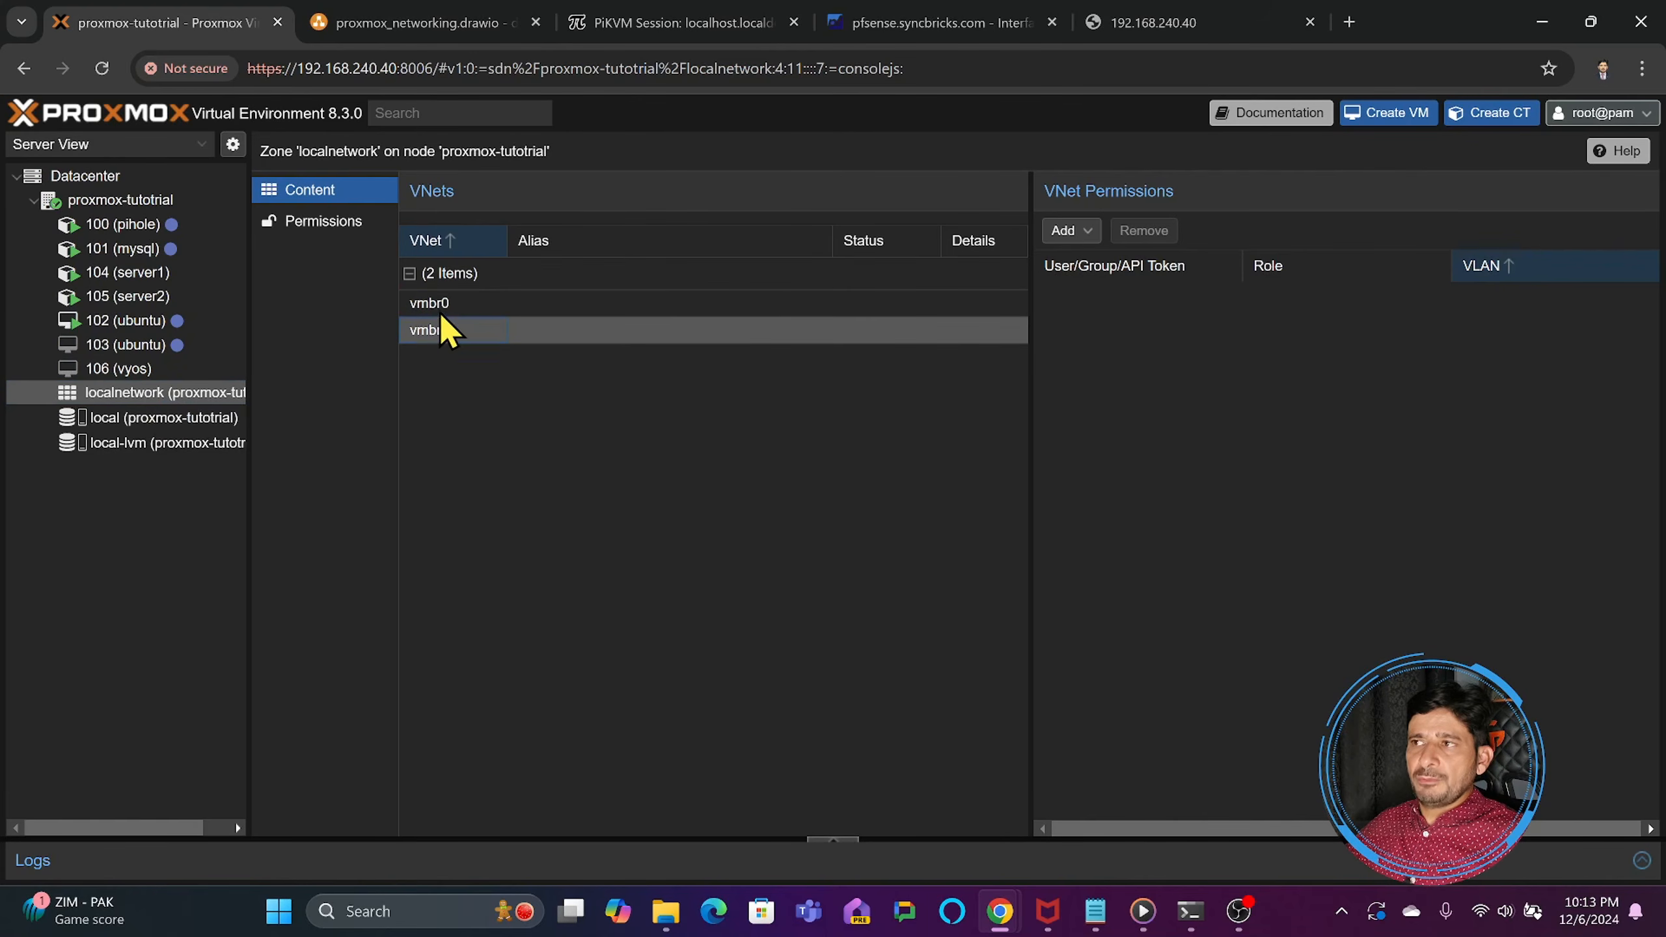
- Review enp2s0 and bond0 among the proxmox-tutotrial node's network interfaces, and open the Datacenter overview
click(157, 203)
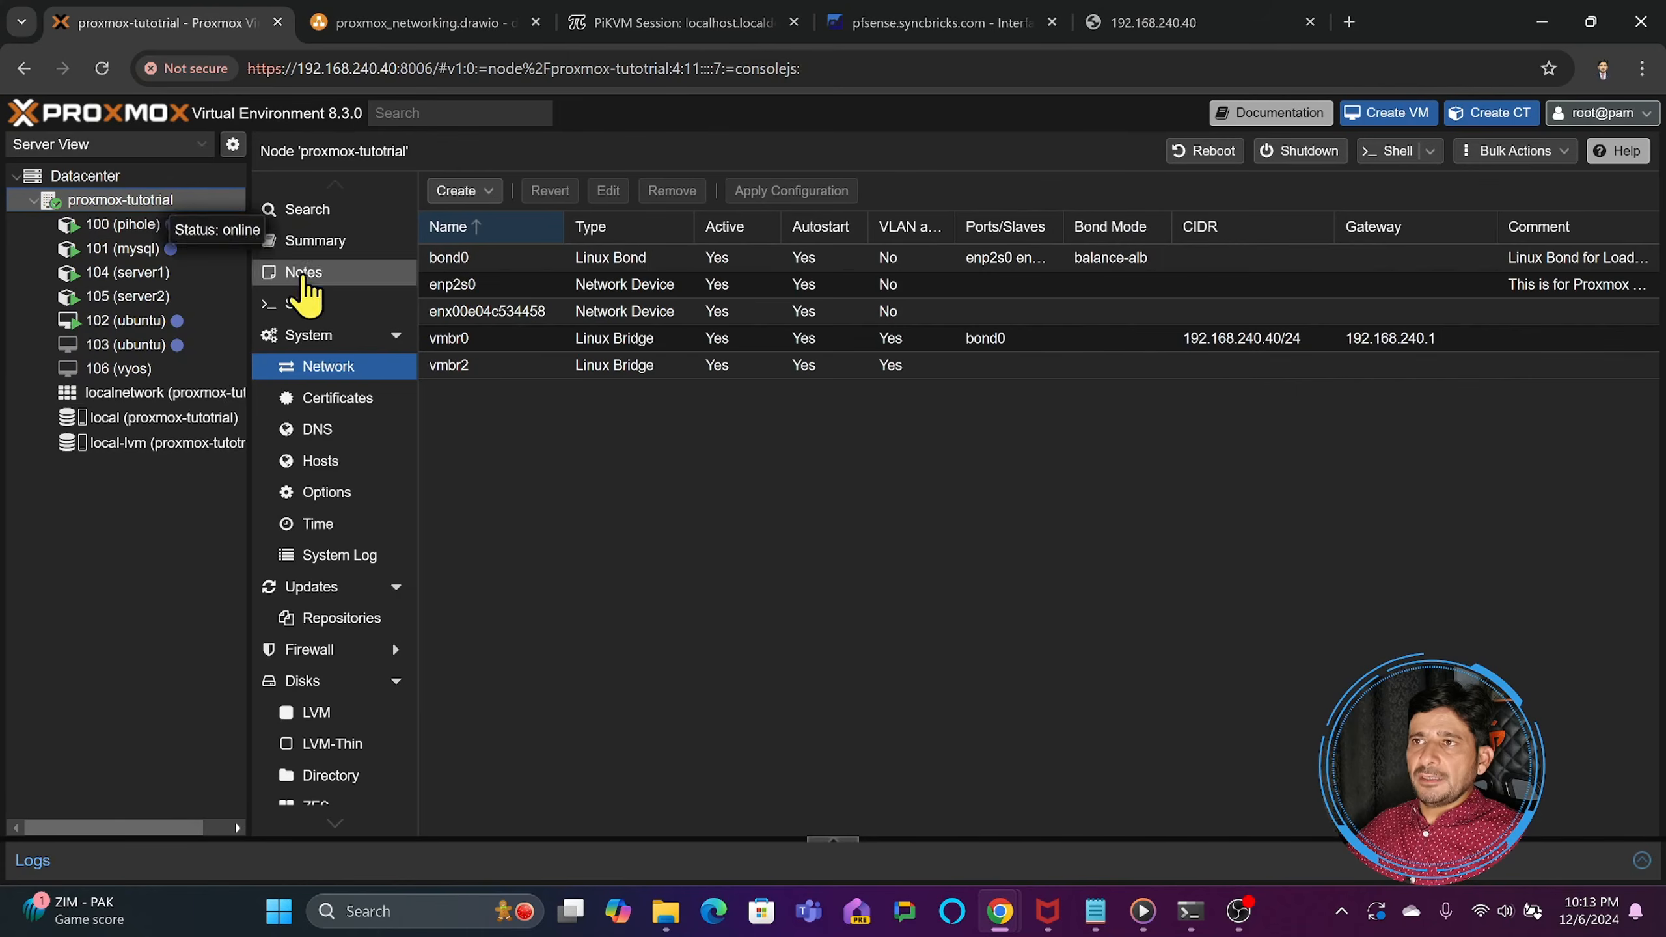
click(438, 285)
click(456, 261)
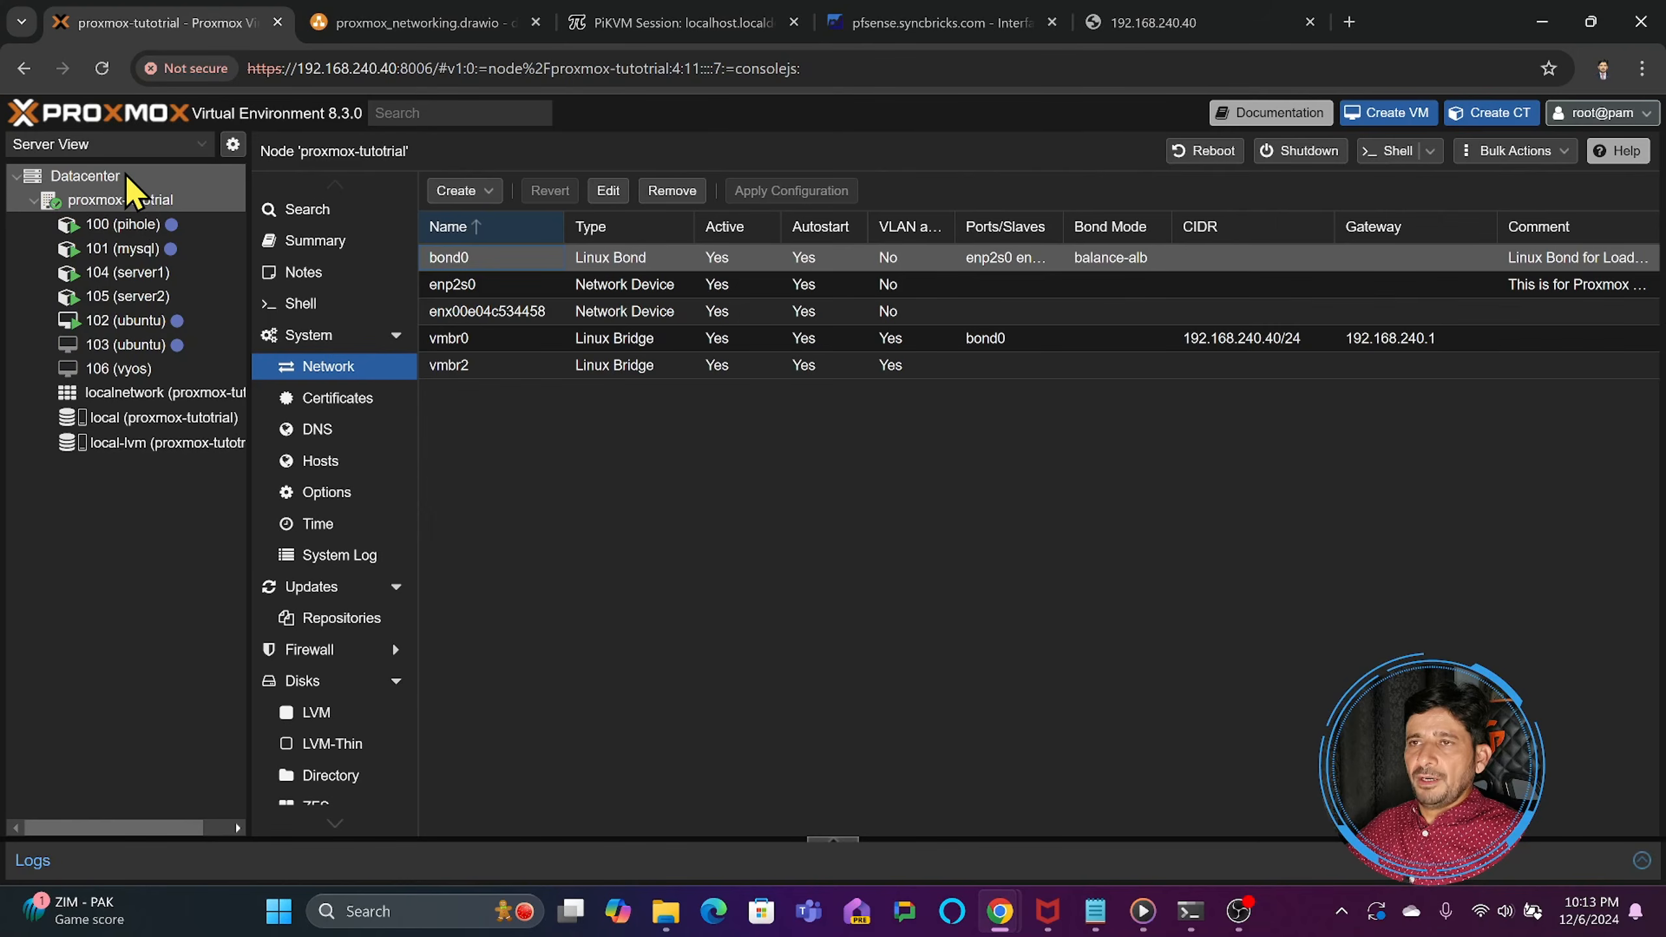
click(86, 176)
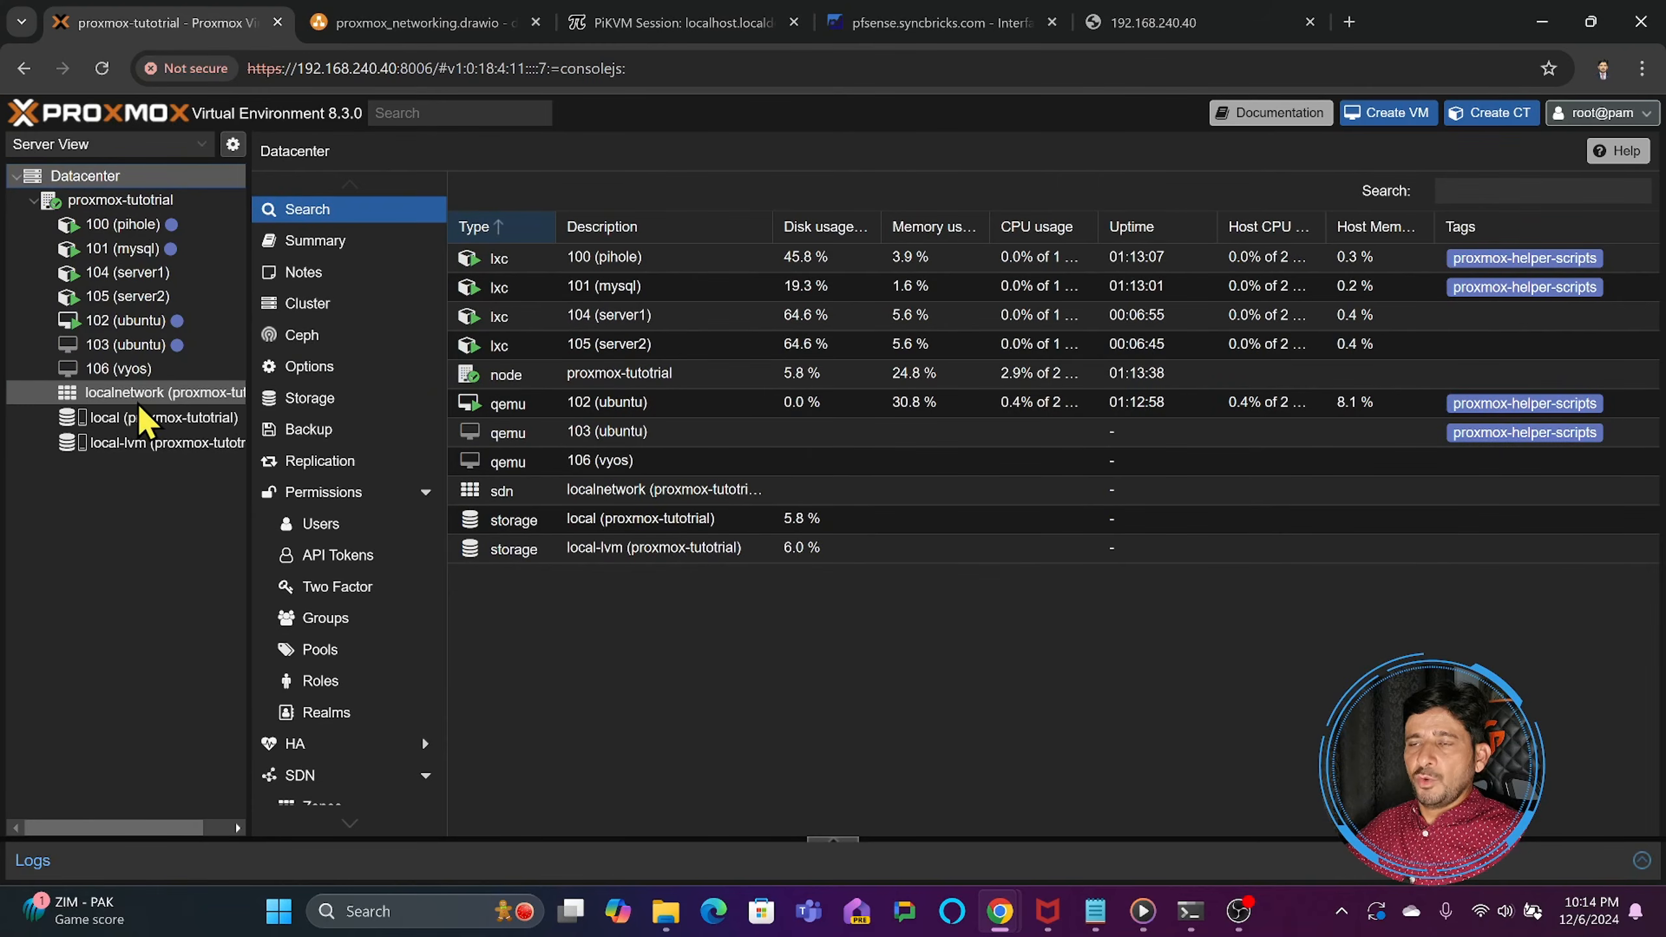